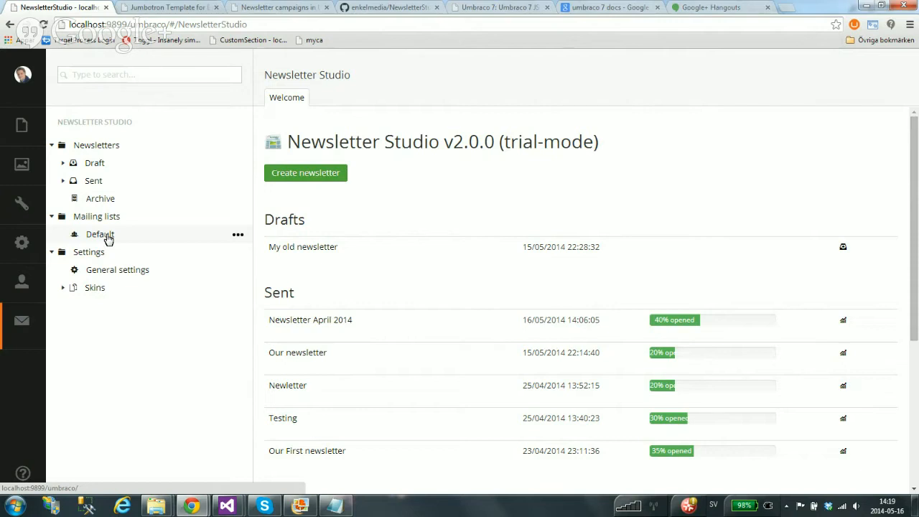
# Open the Default mailing list in Newsletter Studio
pyautogui.click(99, 234)
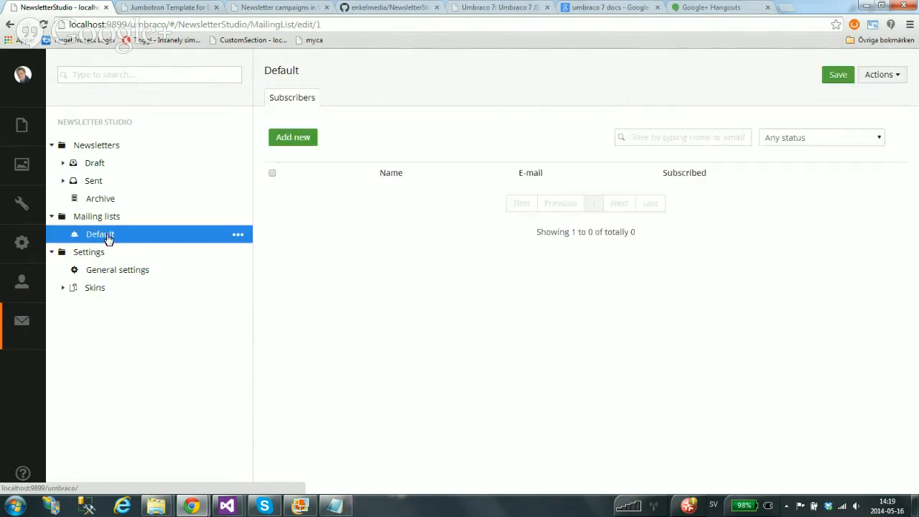
pyautogui.click(52, 216)
pyautogui.click(52, 216)
pyautogui.click(237, 219)
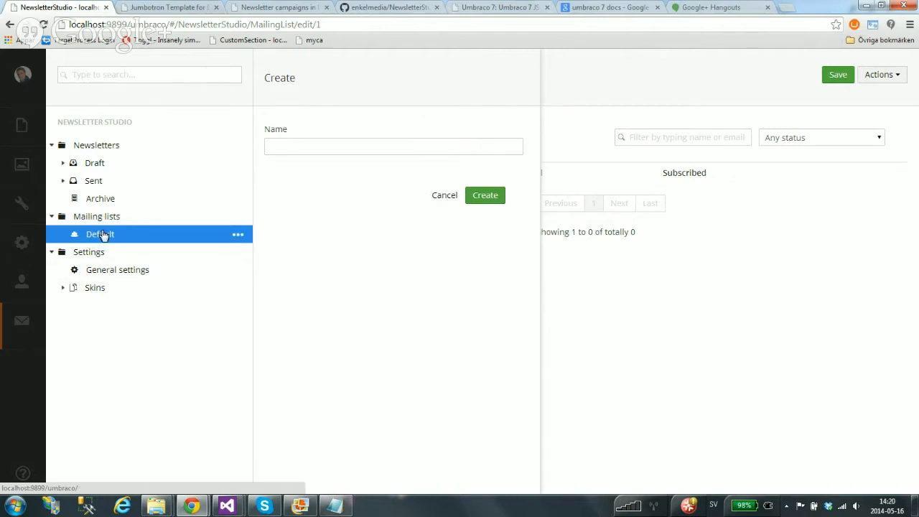
pyautogui.click(444, 199)
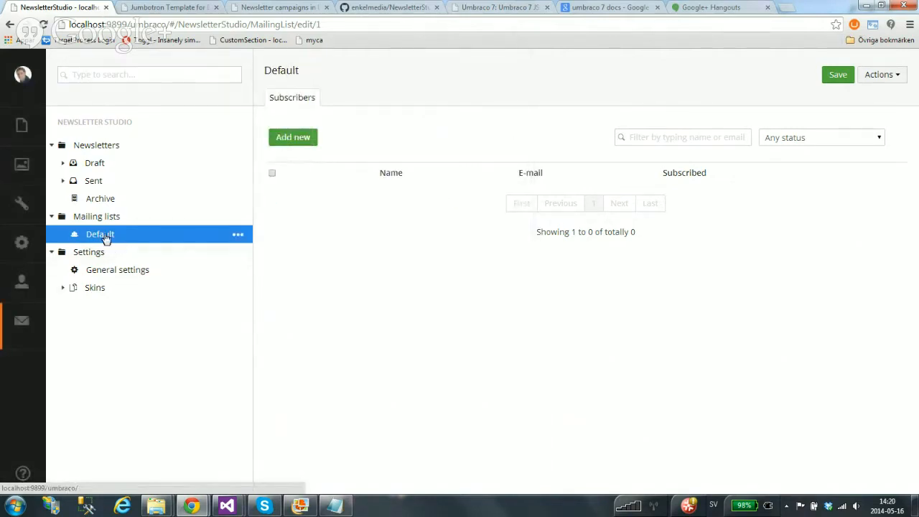
# Add a subscriber to the Default list with the person's name and e-mail address
pyautogui.click(303, 139)
pyautogui.write('Markus')
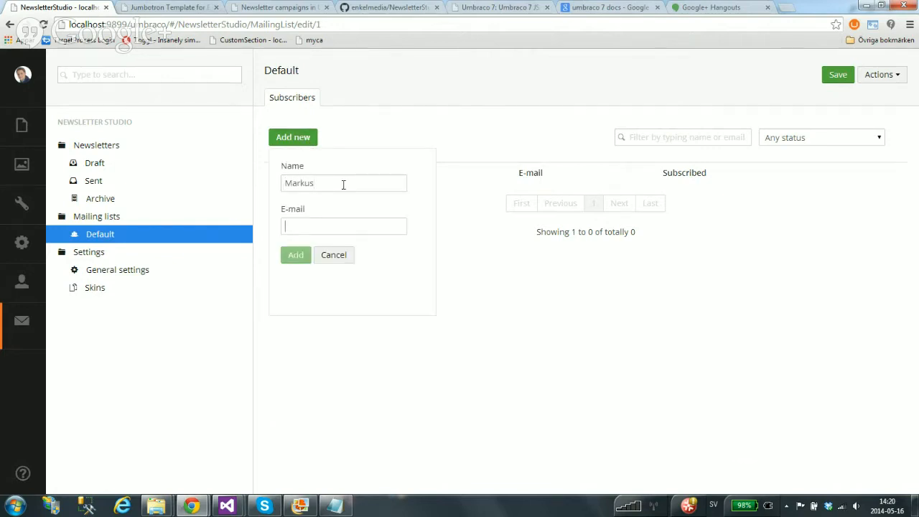
pyautogui.press('Tab')
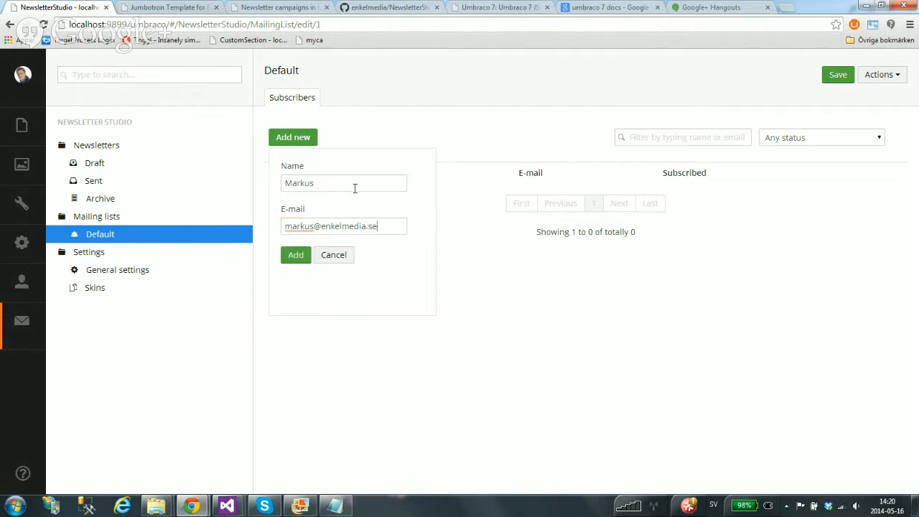
pyautogui.click(300, 257)
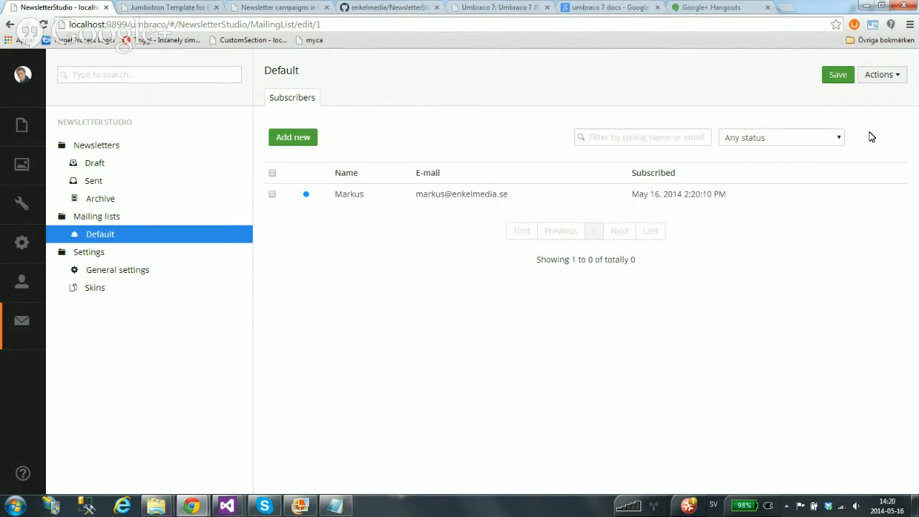
# Open the Import subscribers page for the Default list
pyautogui.click(897, 78)
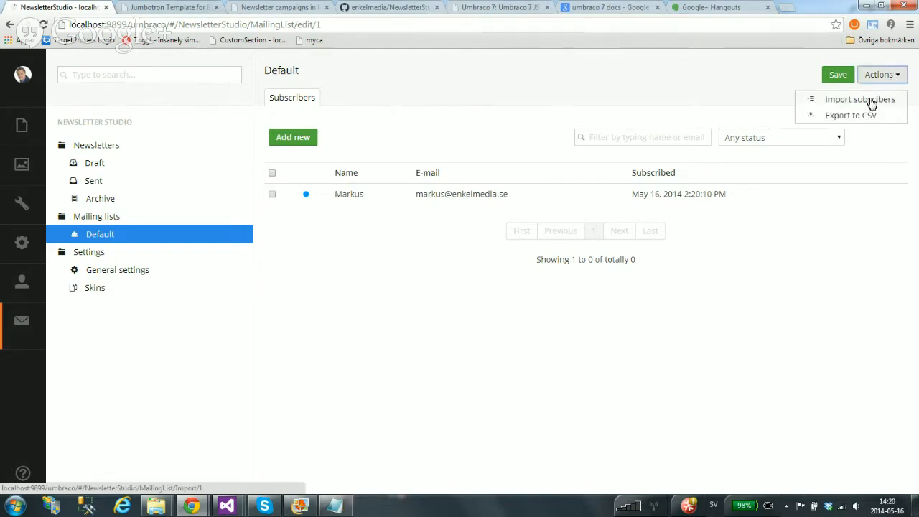
pyautogui.click(869, 102)
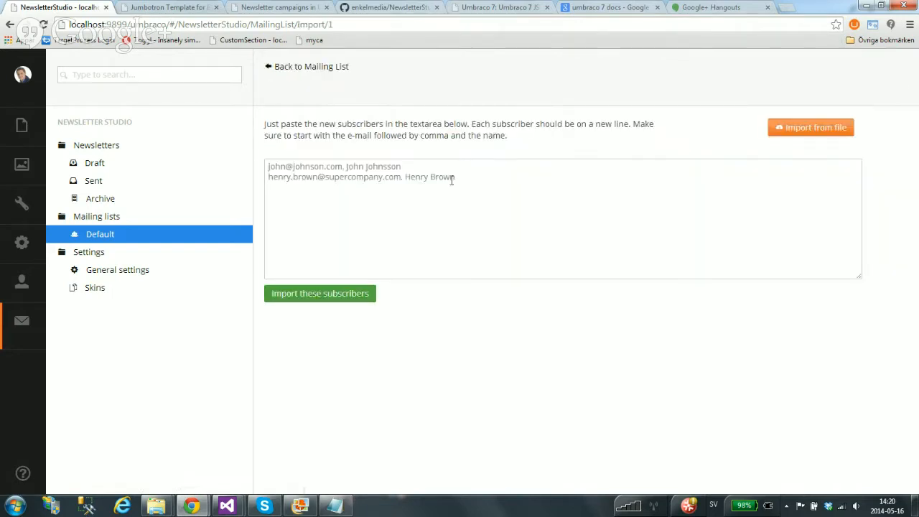
pyautogui.click(371, 183)
# Open Sample data - Emails.txt in Notepad and copy all its text
pyautogui.moveTo(156, 506)
pyautogui.click(97, 443)
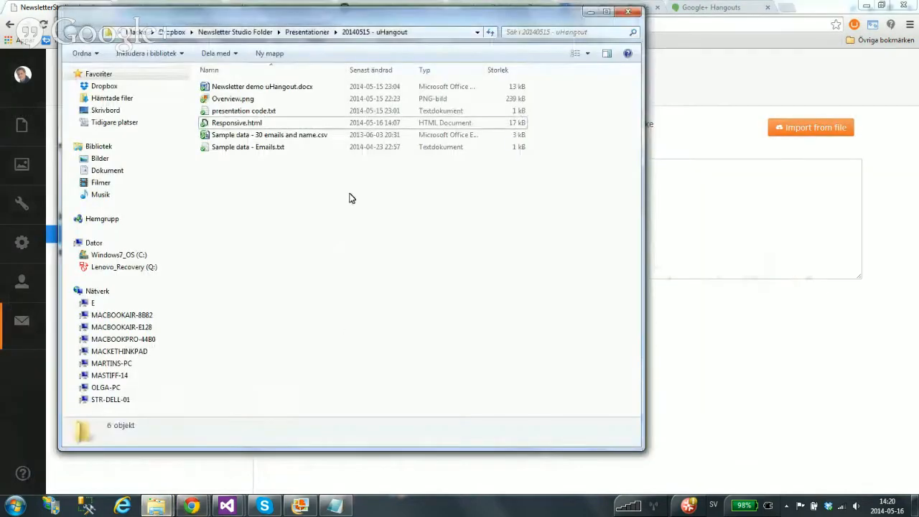
pyautogui.click(265, 147)
pyautogui.doubleClick(266, 147)
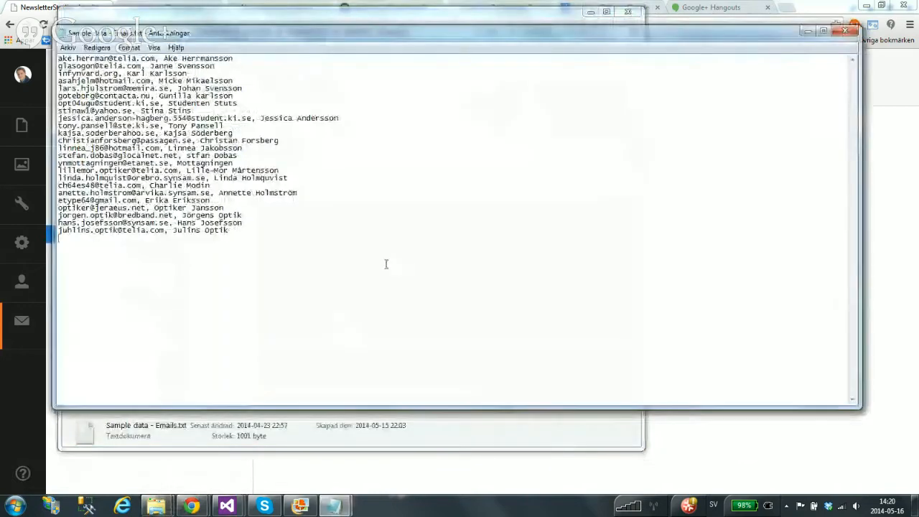
pyautogui.hotkey('ctrl', 'a')
pyautogui.click(794, 8)
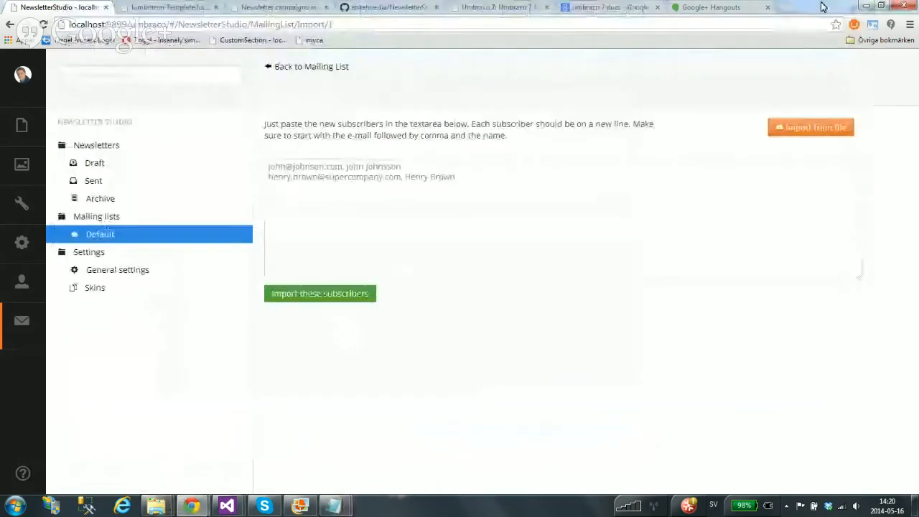
# Paste the sample e-mail list into the import box and import the subscribers
pyautogui.click(378, 192)
pyautogui.hotkey('ctrl', 'v')
pyautogui.scroll(5, 718, 208)
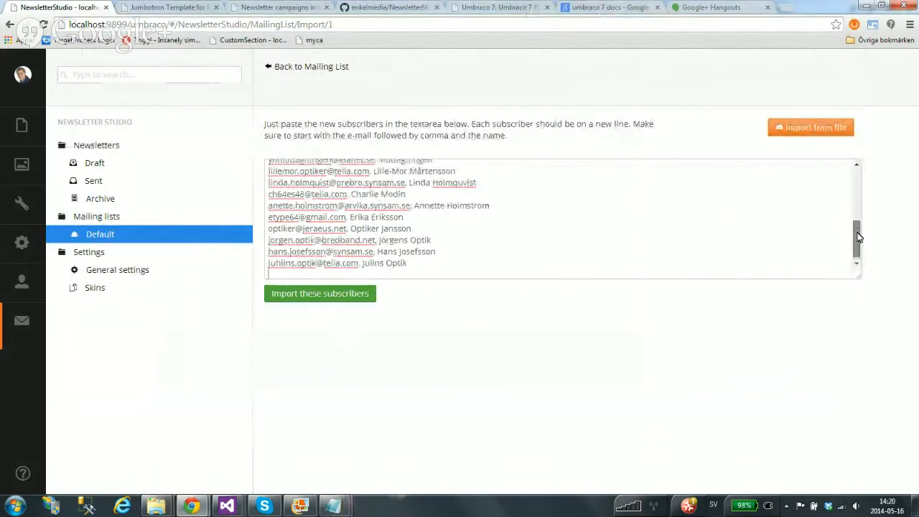
pyautogui.moveTo(285, 167); pyautogui.dragTo(462, 225)
pyautogui.click(461, 225)
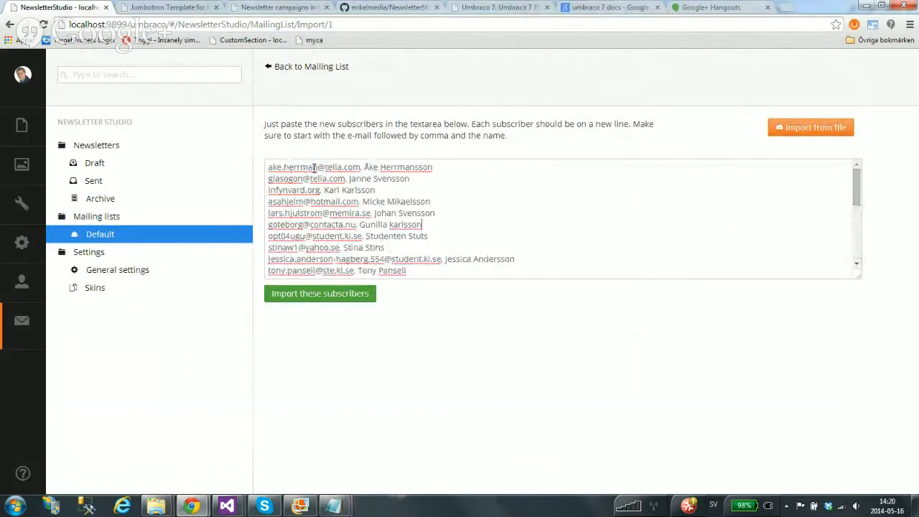
pyautogui.click(334, 295)
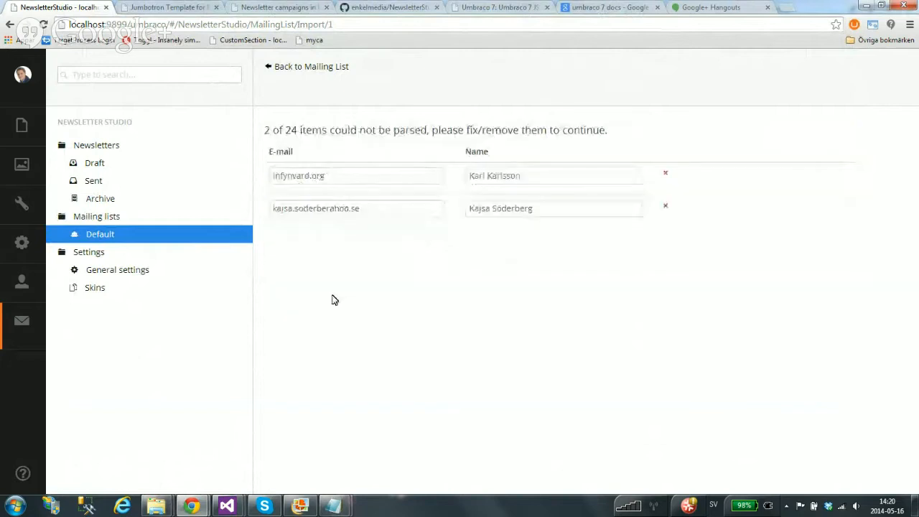
# Add the missing @ to the two invalid e-mail addresses and save the import
pyautogui.click(295, 178)
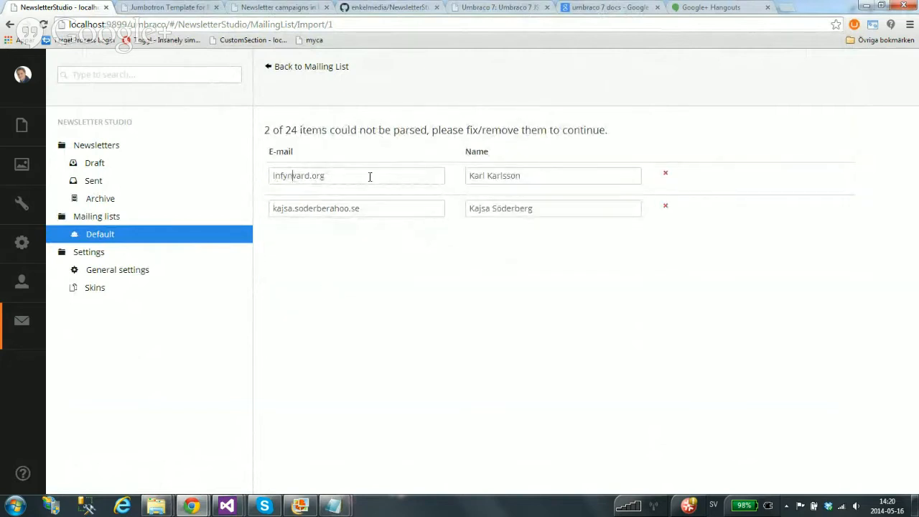
pyautogui.write('@')
pyautogui.write('@')
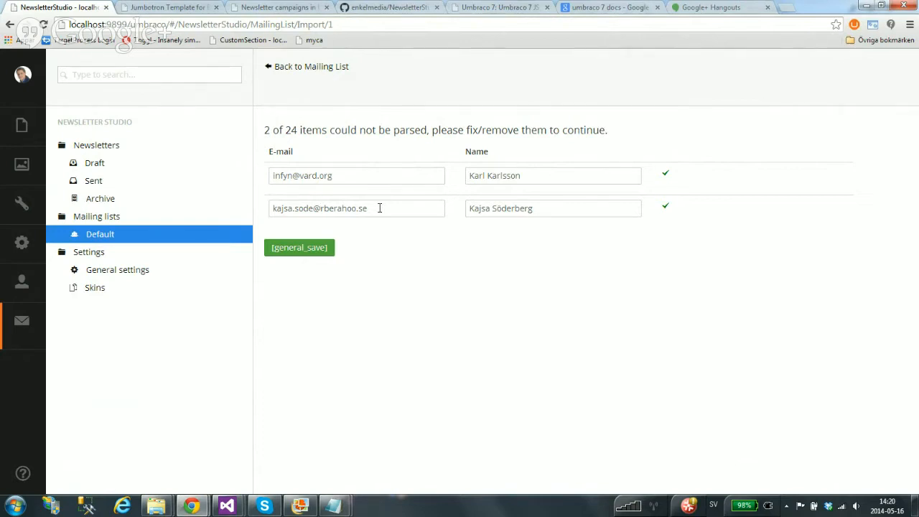
pyautogui.moveTo(379, 207); pyautogui.dragTo(269, 206)
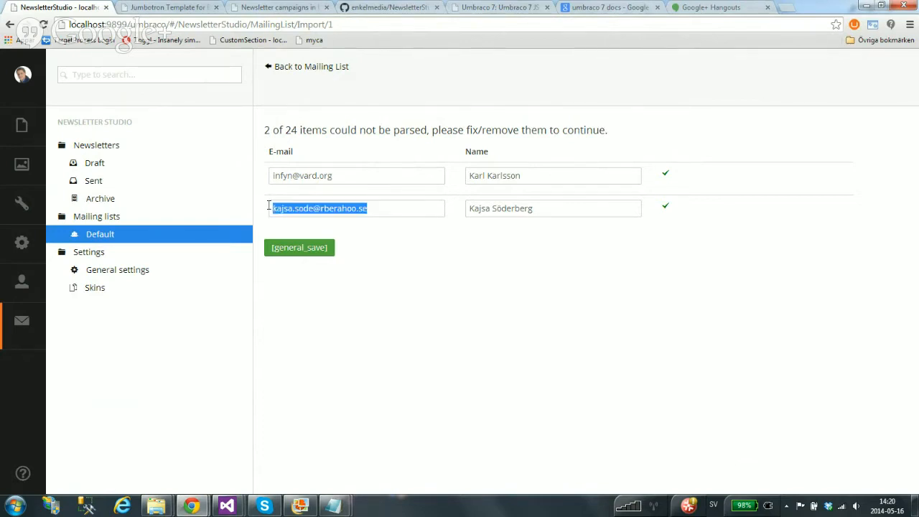
pyautogui.click(326, 175)
pyautogui.hotkey('ctrl', 'a')
pyautogui.click(335, 175)
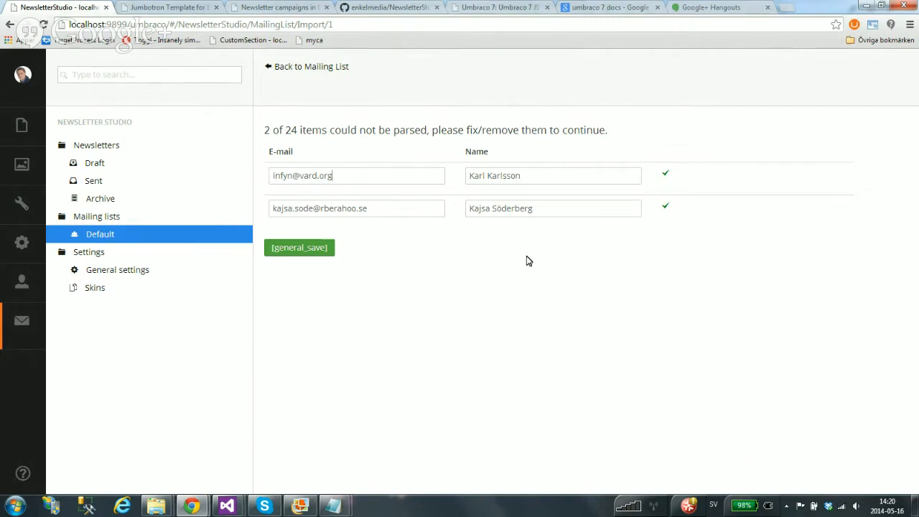
pyautogui.click(303, 253)
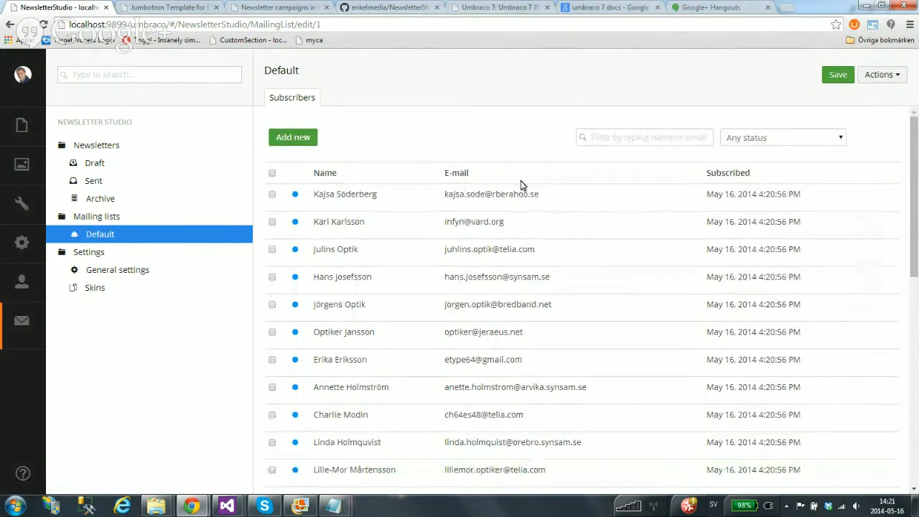
# Return to the Import subscribers page for the Default list
pyautogui.scroll(-3, 531, 244)
pyautogui.scroll(3, 534, 263)
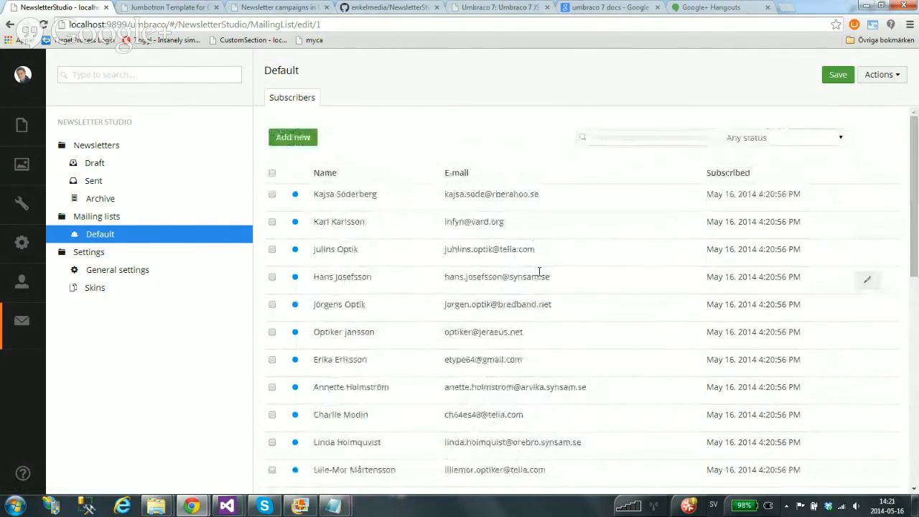
pyautogui.scroll(-3, 539, 272)
pyautogui.scroll(3, 539, 276)
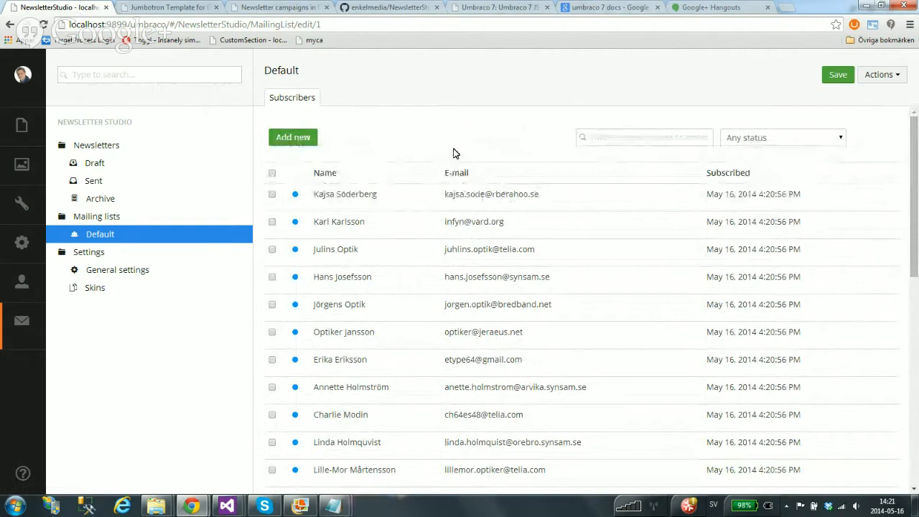
pyautogui.click(889, 75)
pyautogui.click(866, 101)
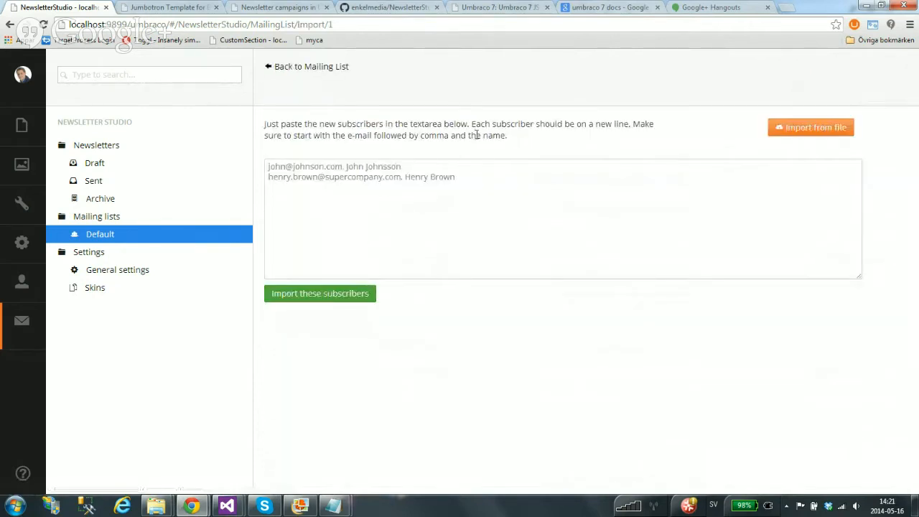
# Switch to import from file and open Sample data - 30 emails and name.csv in Notepad
pyautogui.click(825, 135)
pyautogui.moveTo(156, 506)
pyautogui.click(195, 447)
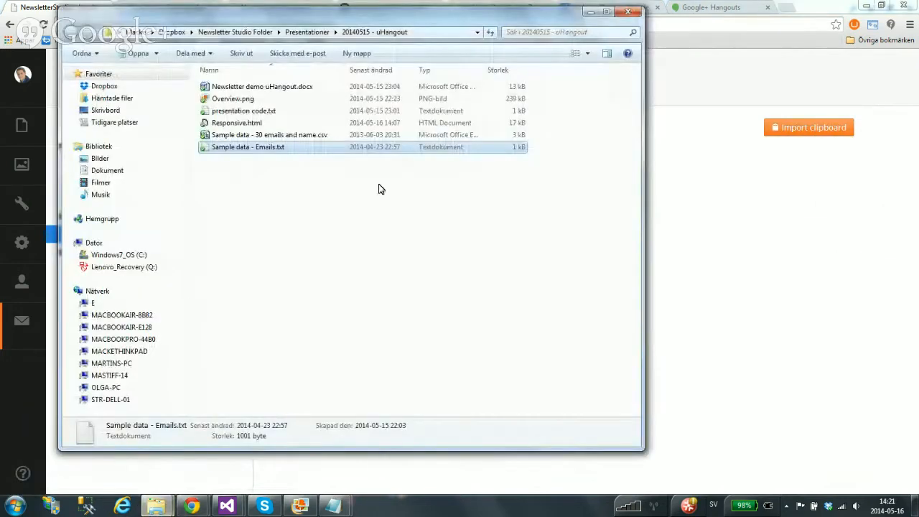
pyautogui.rightClick(244, 135)
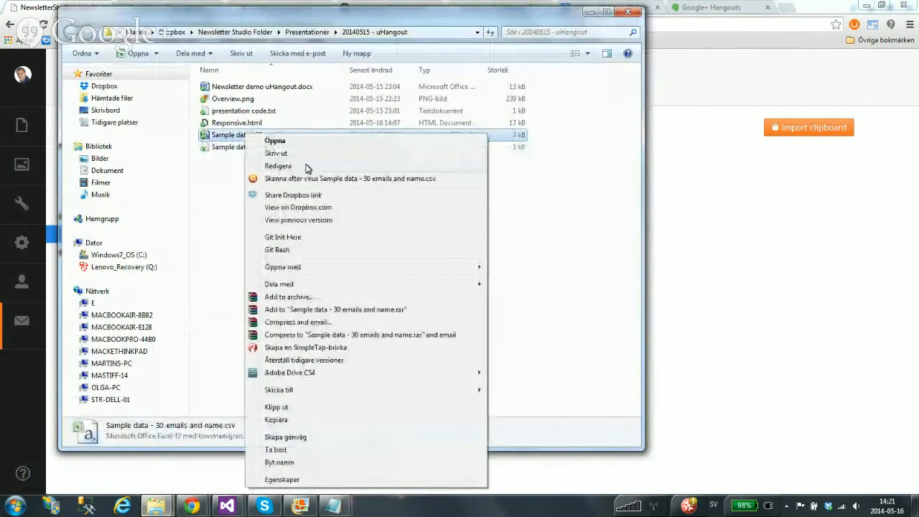
pyautogui.click(306, 166)
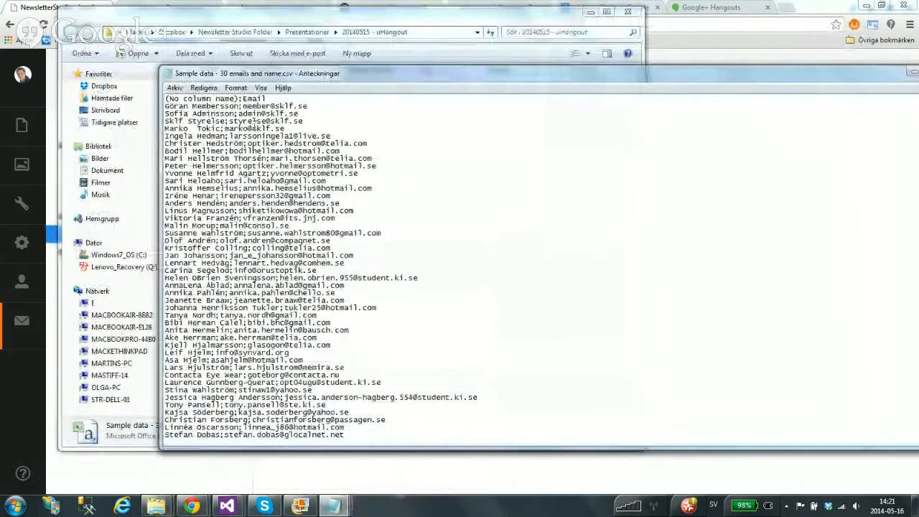
# Review the CSV's name and e-mail lines, then minimise Notepad and go back to the browser
pyautogui.moveTo(240, 105); pyautogui.dragTo(163, 106)
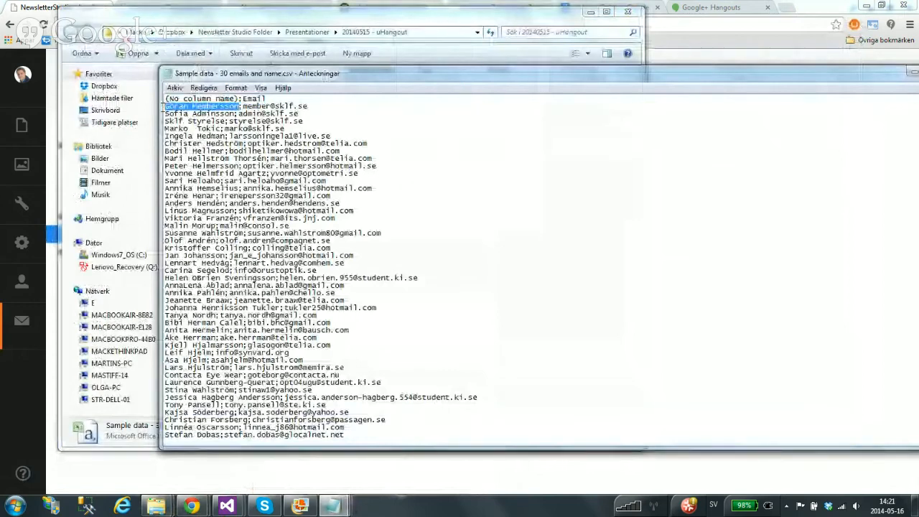
pyautogui.moveTo(313, 105); pyautogui.dragTo(242, 106)
pyautogui.click(256, 106)
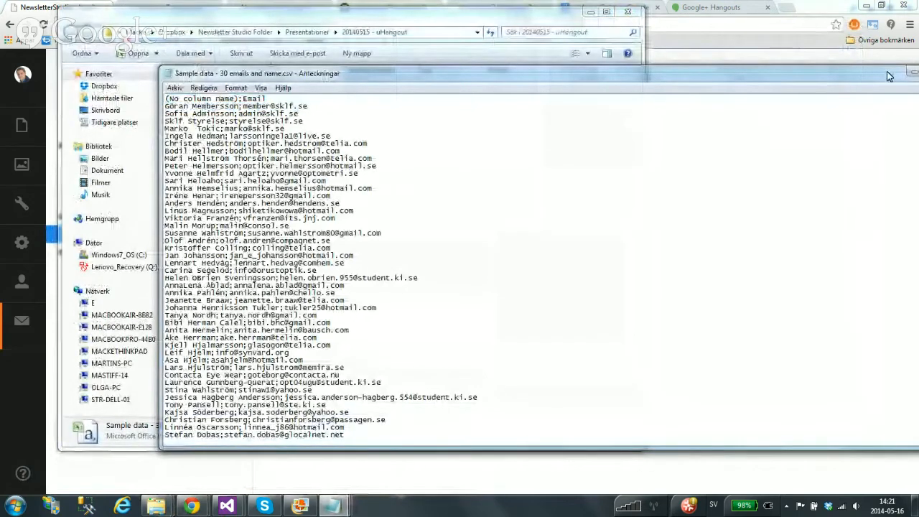
pyautogui.moveTo(889, 76); pyautogui.dragTo(847, 81)
pyautogui.click(869, 78)
pyautogui.click(707, 156)
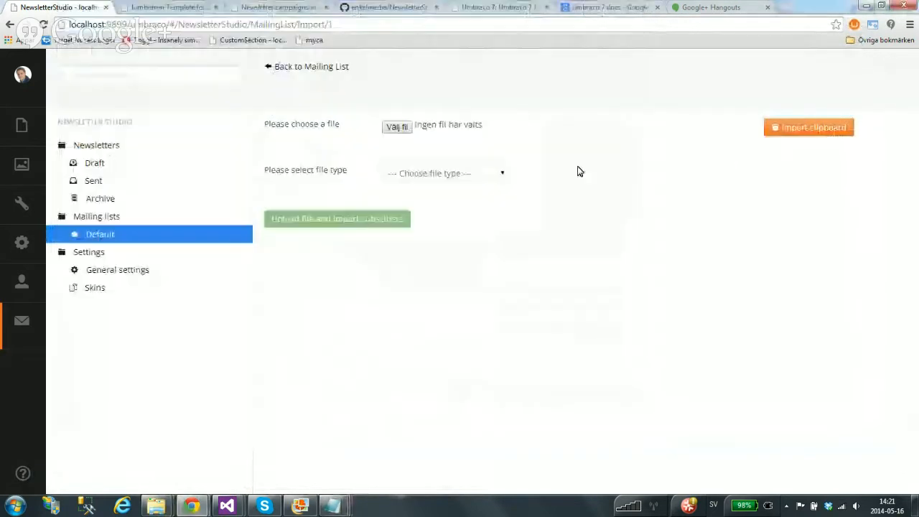
# Upload Sample data - 30 emails and name.csv as Name and e-mail type and import it
pyautogui.click(400, 131)
pyautogui.click(224, 130)
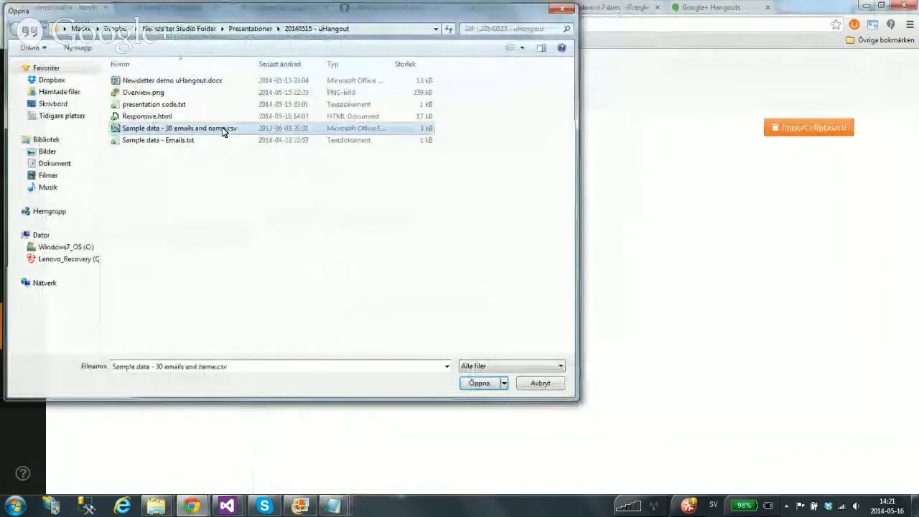
pyautogui.doubleClick(223, 129)
pyautogui.click(443, 172)
pyautogui.click(402, 229)
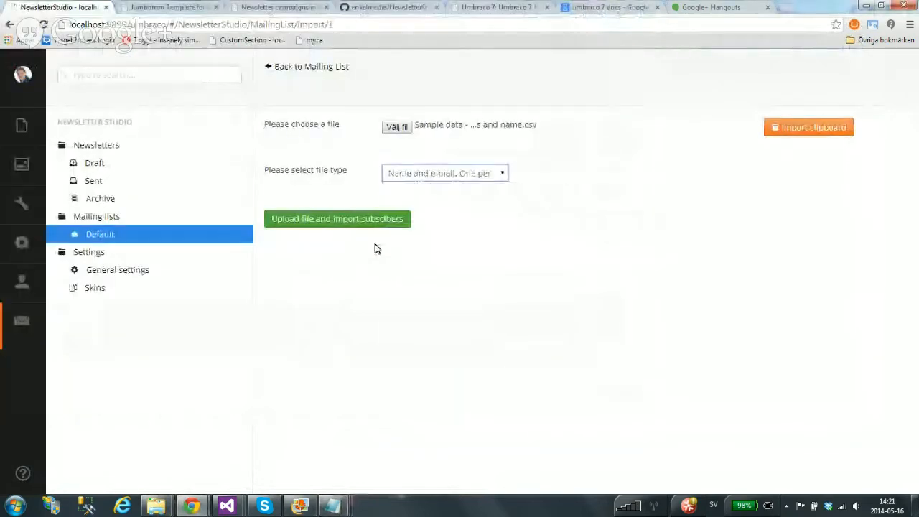
pyautogui.click(339, 221)
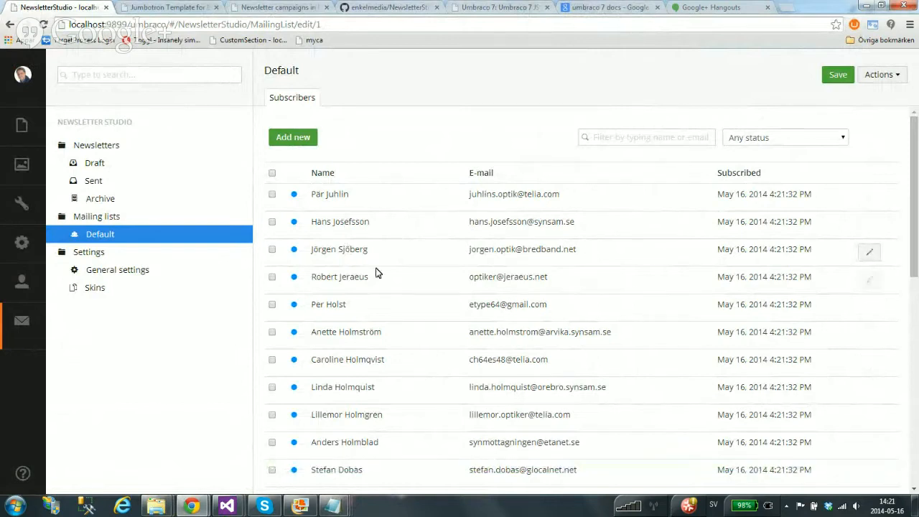
# Shorten the second subscriber's surname and save the row
pyautogui.click(627, 228)
pyautogui.click(446, 226)
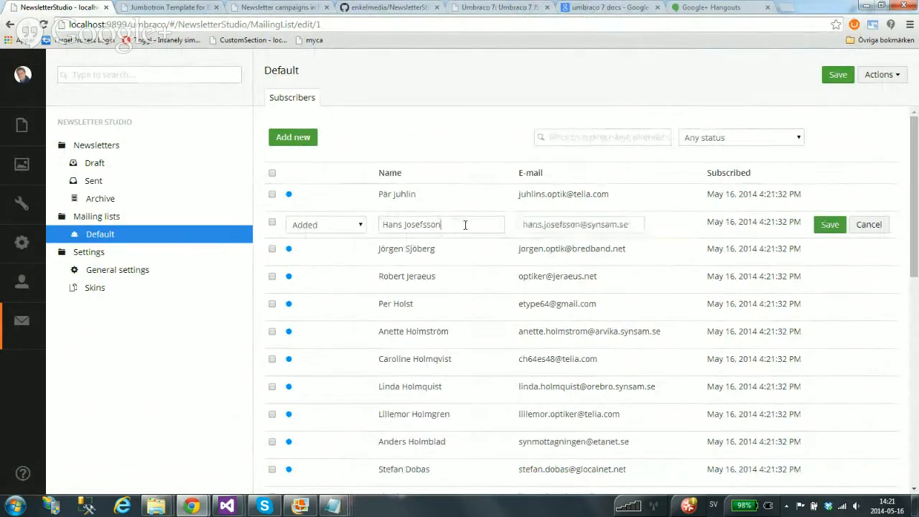
pyautogui.press('BackSpace')
pyautogui.press('BackSpace')
pyautogui.press('BackSpace')
pyautogui.press('BackSpace')
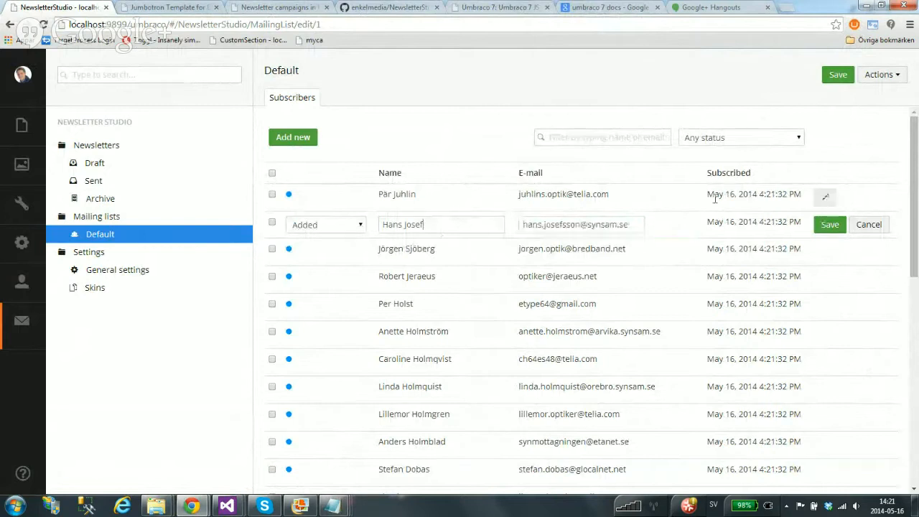
pyautogui.click(829, 225)
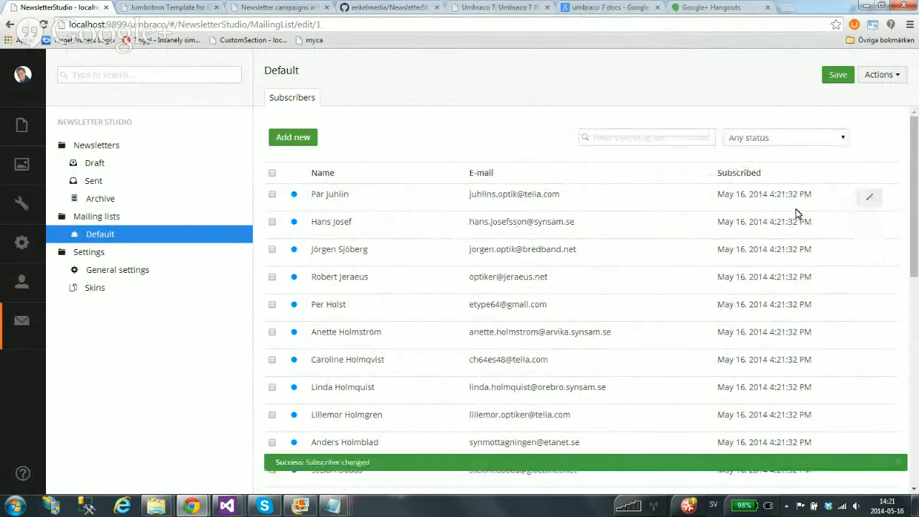
# Look at the import-from-file page, then return to the Default mailing list
pyautogui.click(884, 76)
pyautogui.click(844, 96)
pyautogui.click(811, 127)
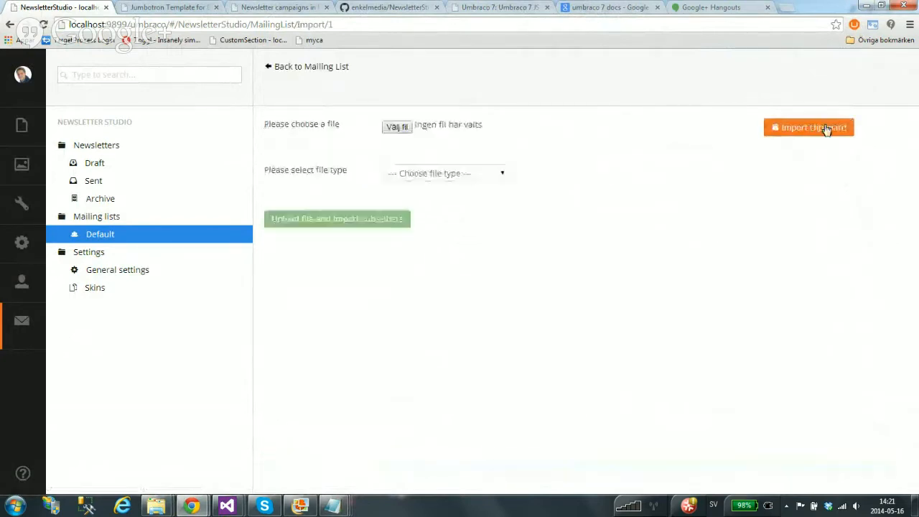
pyautogui.moveTo(266, 172); pyautogui.dragTo(349, 175)
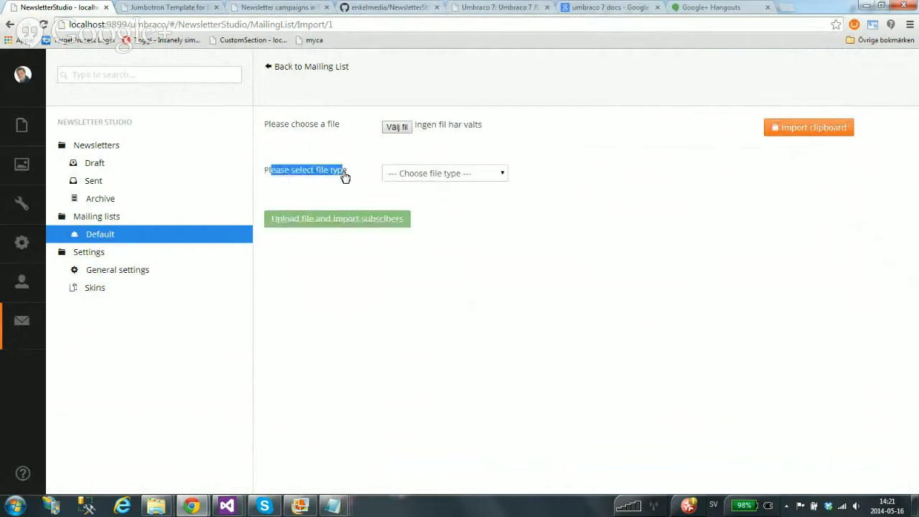
pyautogui.click(329, 66)
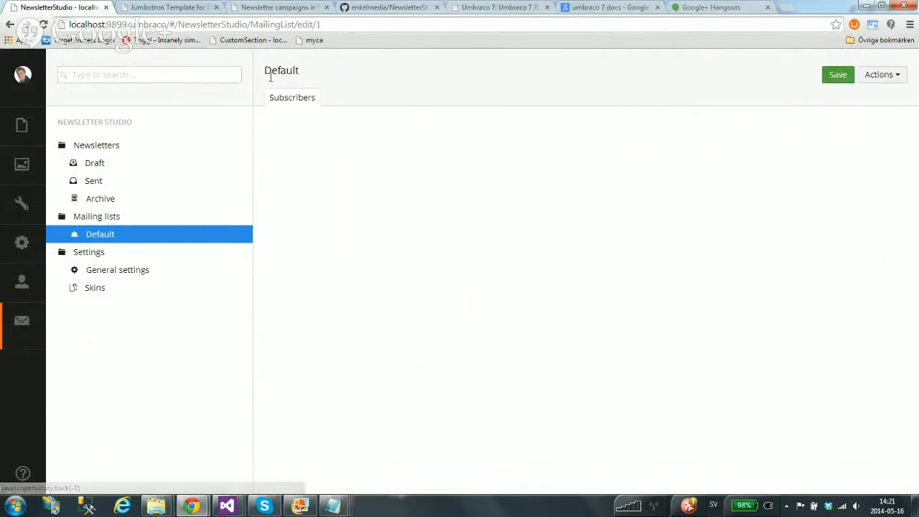
# Mark the fourth subscriber as Unsubscribed and save
pyautogui.click(418, 280)
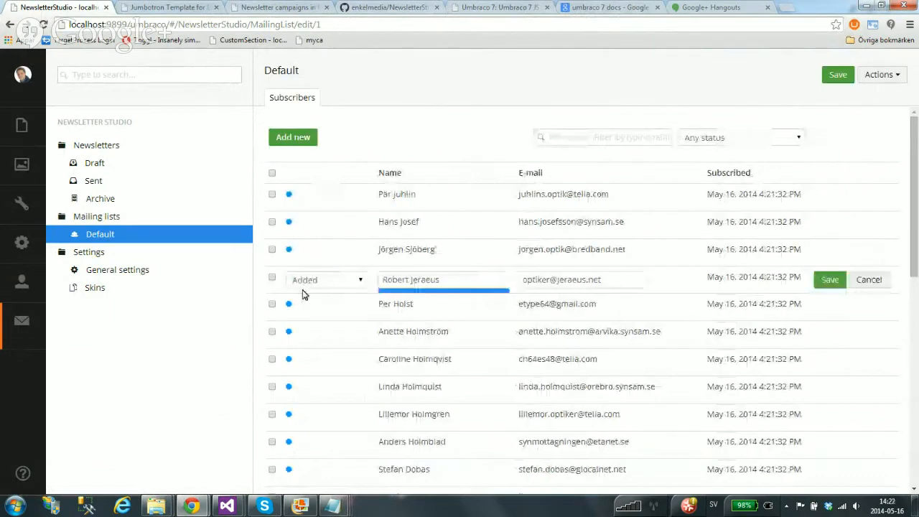
pyautogui.click(869, 279)
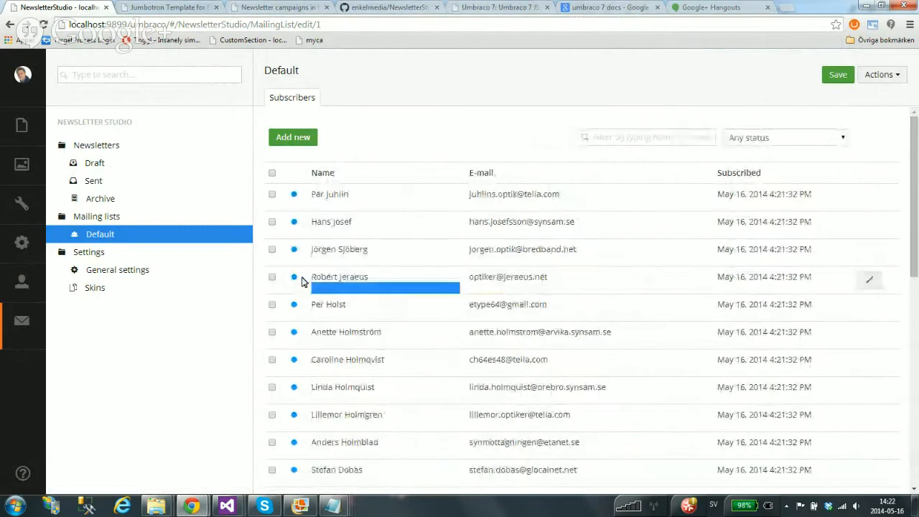
pyautogui.moveTo(295, 278)
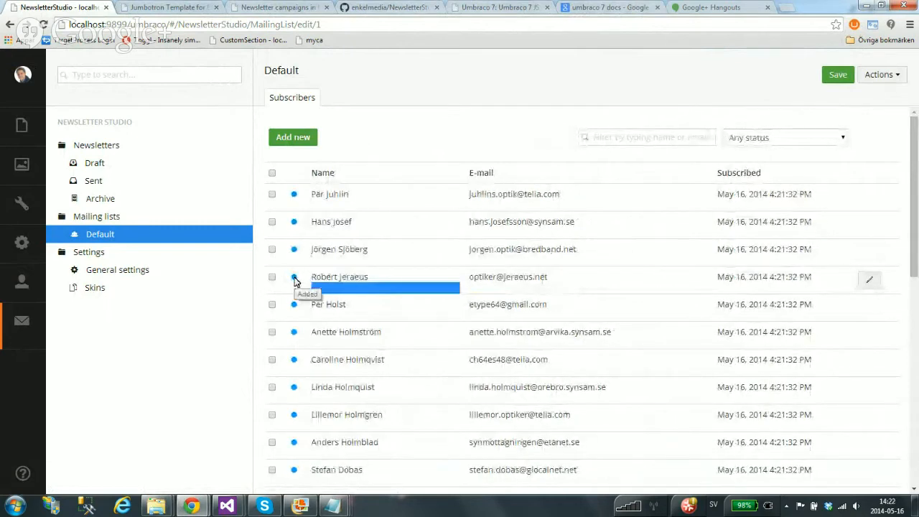
pyautogui.click(447, 277)
pyautogui.click(340, 280)
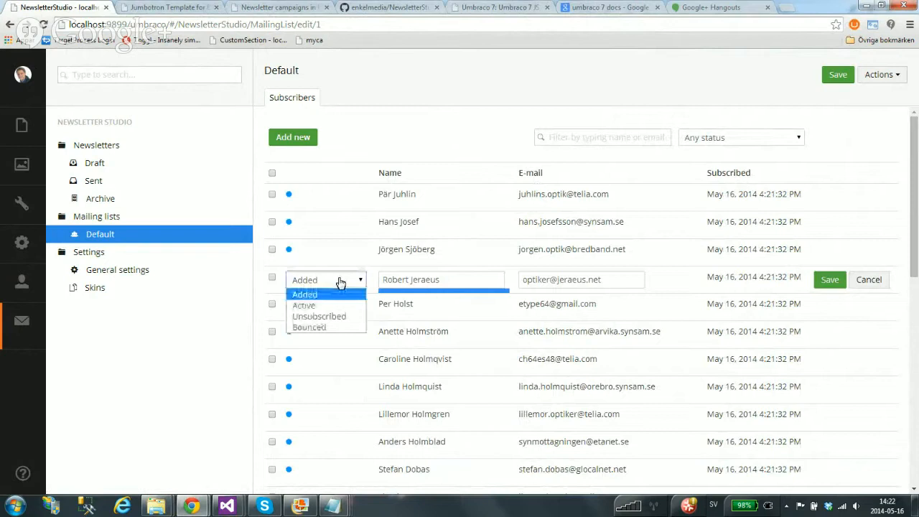
pyautogui.click(340, 318)
pyautogui.click(830, 279)
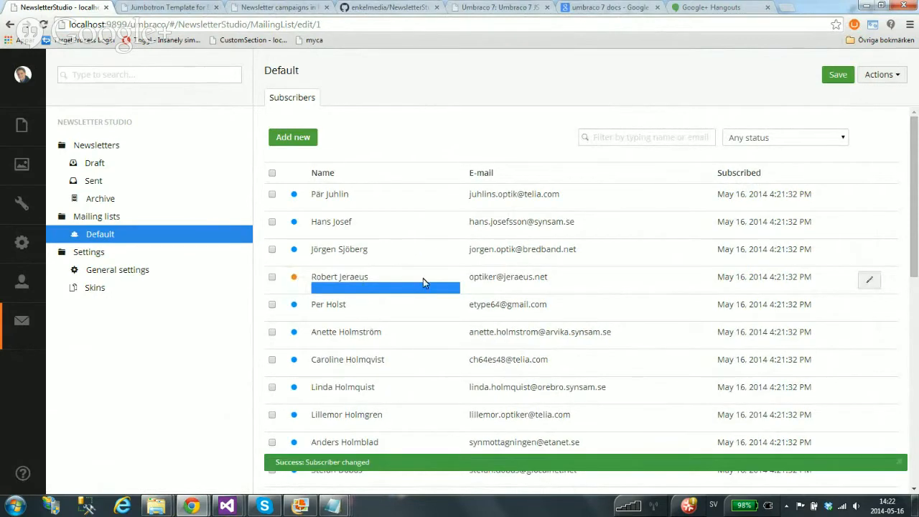
# Change the fourth subscriber's status to Bounced and save
pyautogui.click(423, 281)
pyautogui.click(327, 279)
pyautogui.click(327, 324)
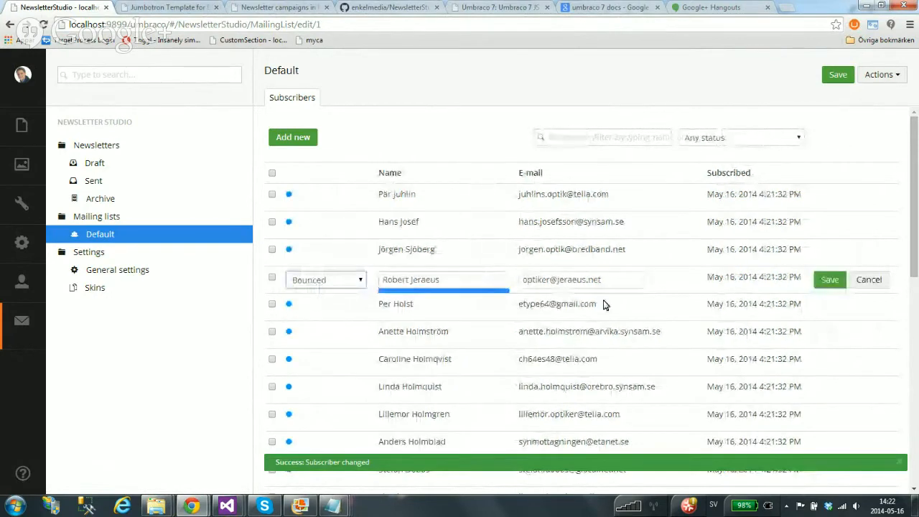
pyautogui.click(833, 280)
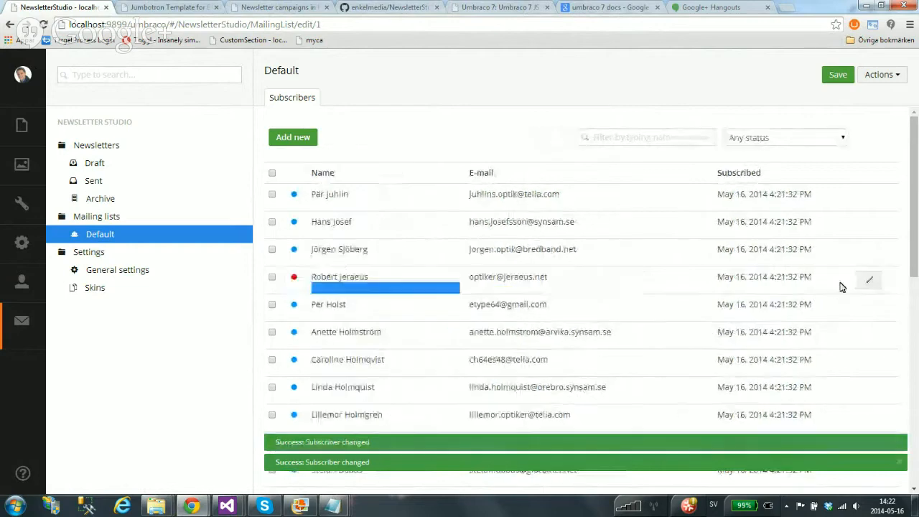
# Set the second subscriber's status to Active and save it
pyautogui.click(406, 226)
pyautogui.click(327, 224)
pyautogui.click(305, 238)
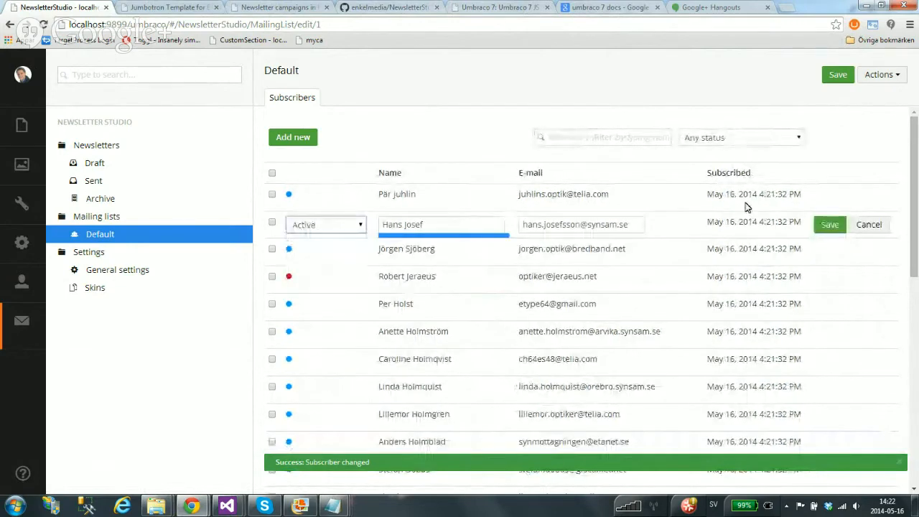
pyautogui.click(827, 225)
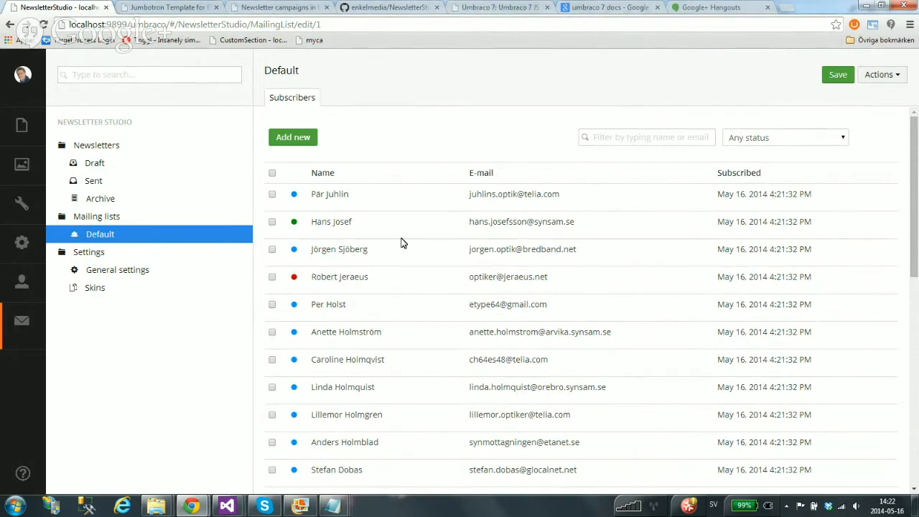
pyautogui.click(381, 255)
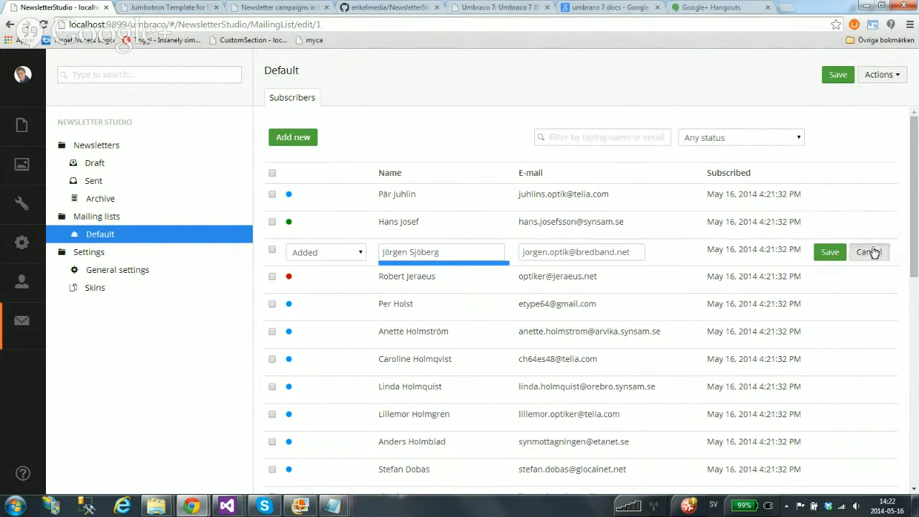
pyautogui.click(870, 252)
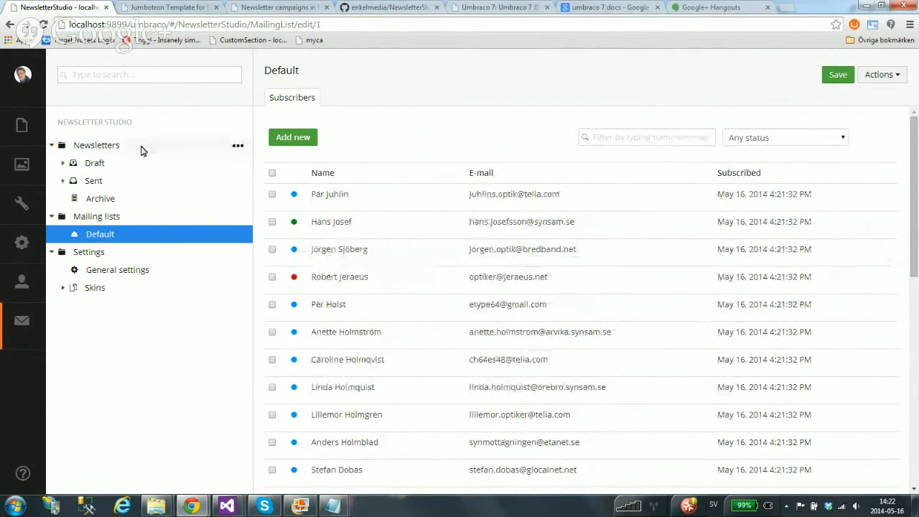
# Create the Demo uHangout newsletter from the Newsletter Studio overview
pyautogui.click(114, 124)
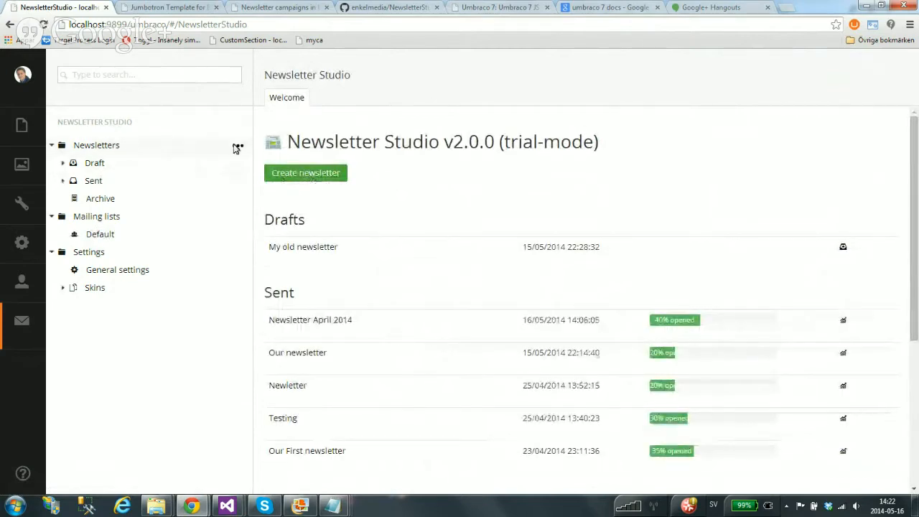
pyautogui.rightClick(102, 146)
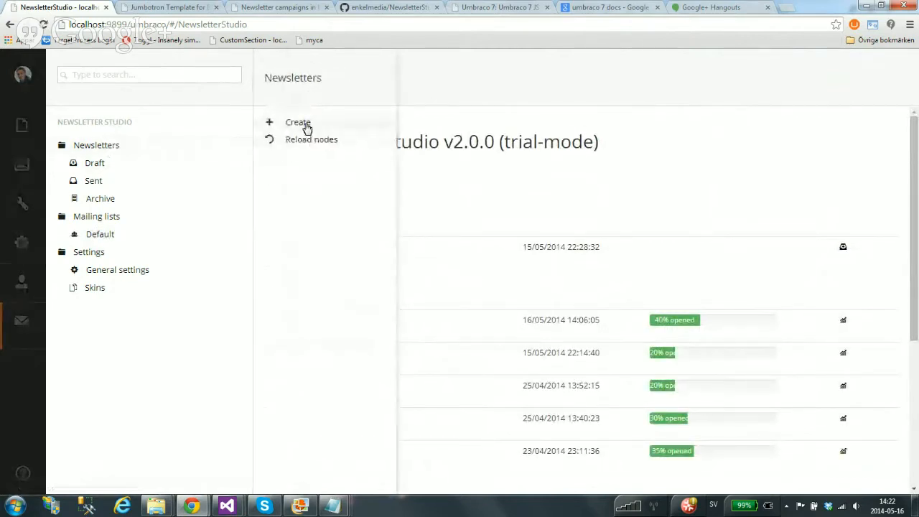
pyautogui.click(483, 177)
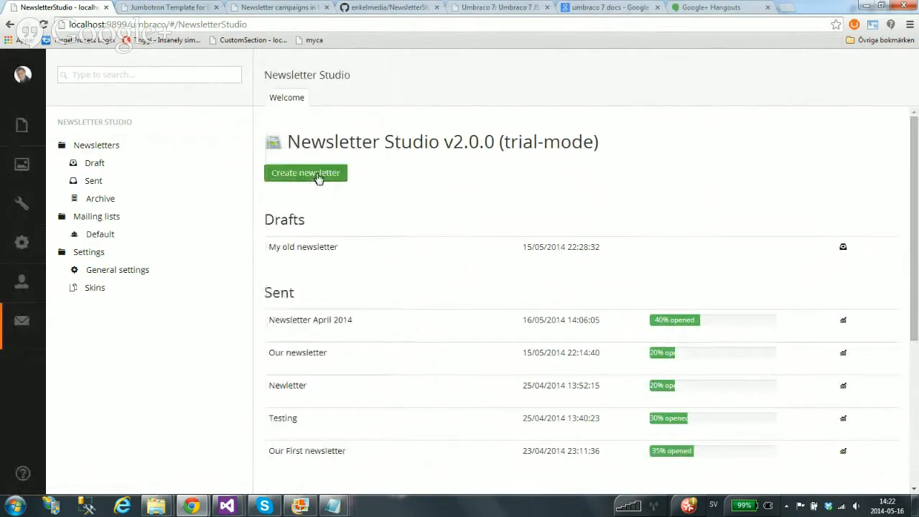
pyautogui.click(314, 181)
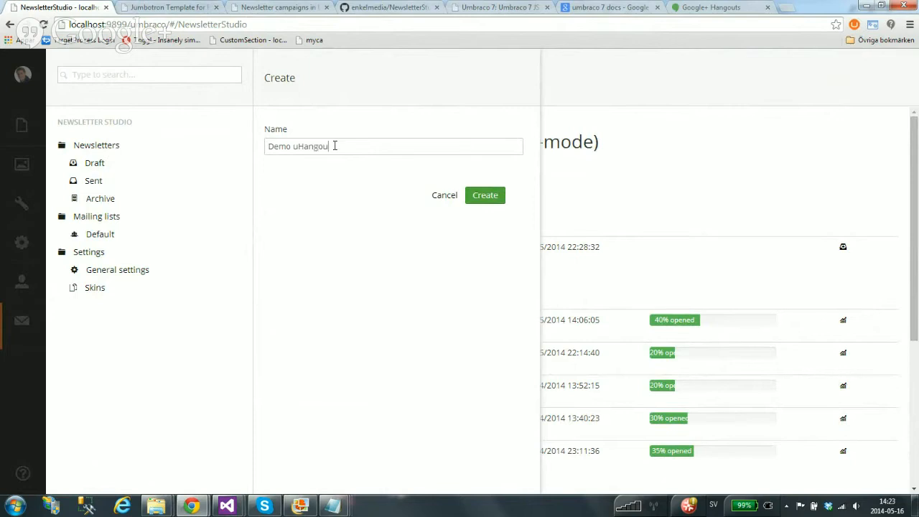
pyautogui.click(484, 194)
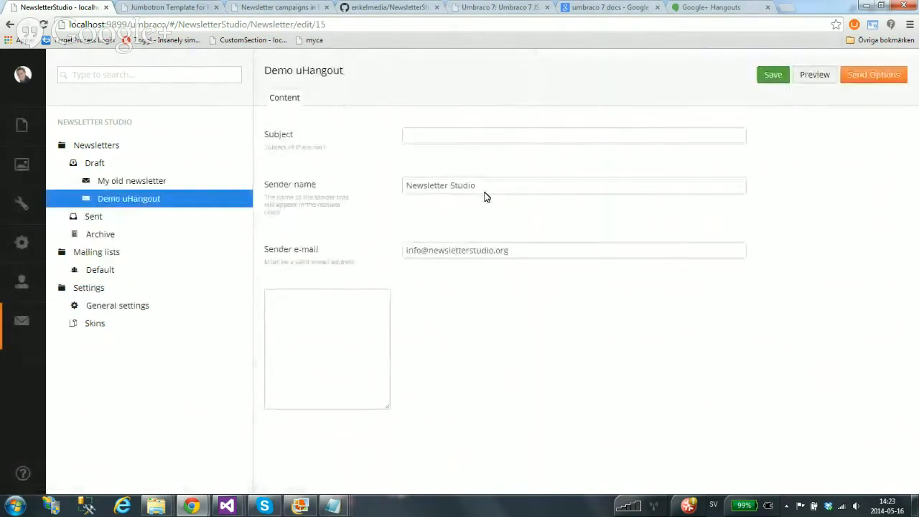
# Fill in subject 'Hello guys', sender name Newsletter Studio and the sender e-mail
pyautogui.click(445, 136)
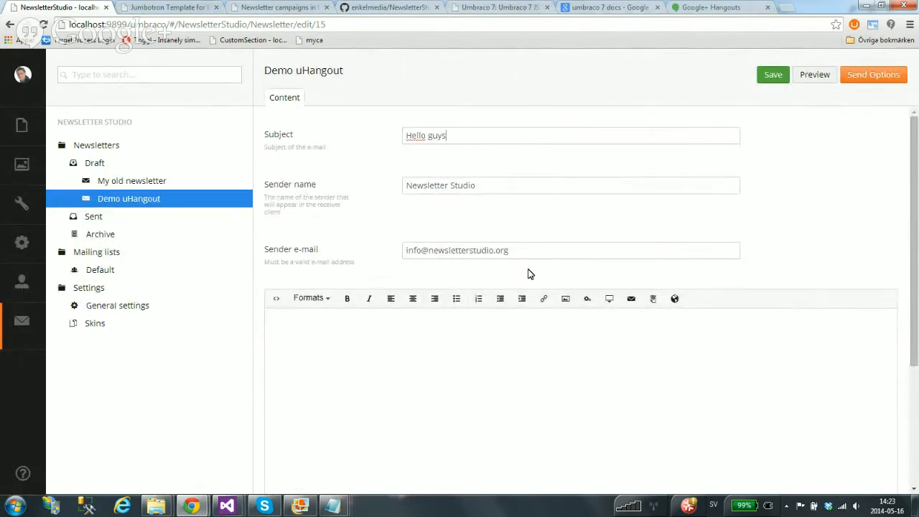
pyautogui.moveTo(274, 186); pyautogui.dragTo(299, 183)
pyautogui.click(281, 249)
pyautogui.moveTo(914, 159); pyautogui.dragTo(914, 182)
# Type throwaway text in the body and delete it, leaving the body empty
pyautogui.click(343, 349)
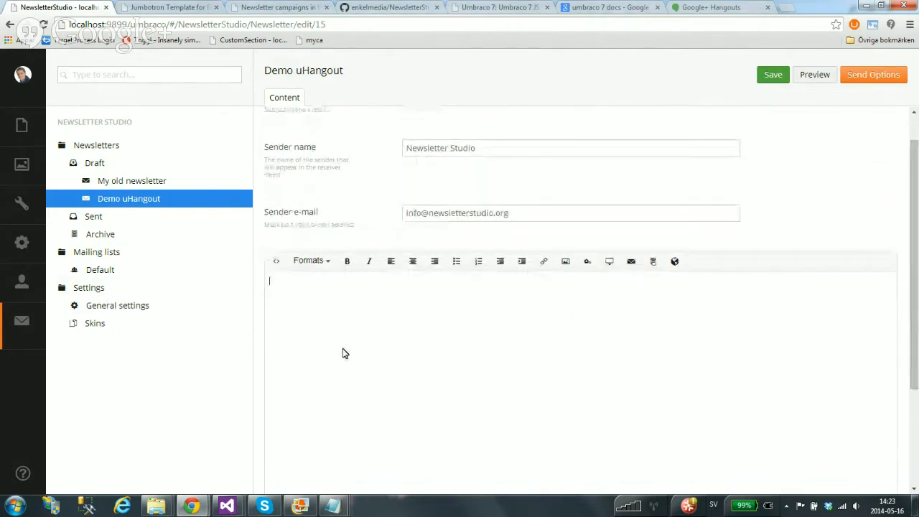
pyautogui.write('kfsdjfkdjkjfdkjdfjkjfjfjf')
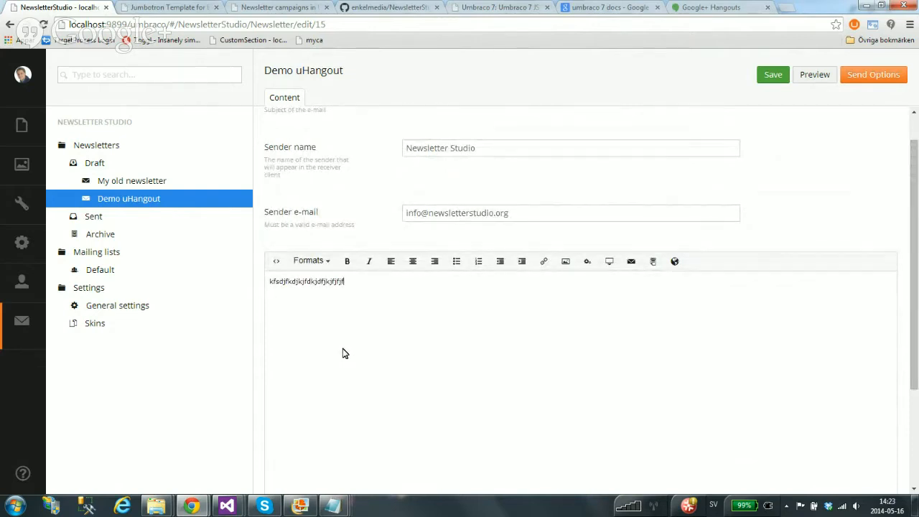
pyautogui.hotkey('ctrl', 'a')
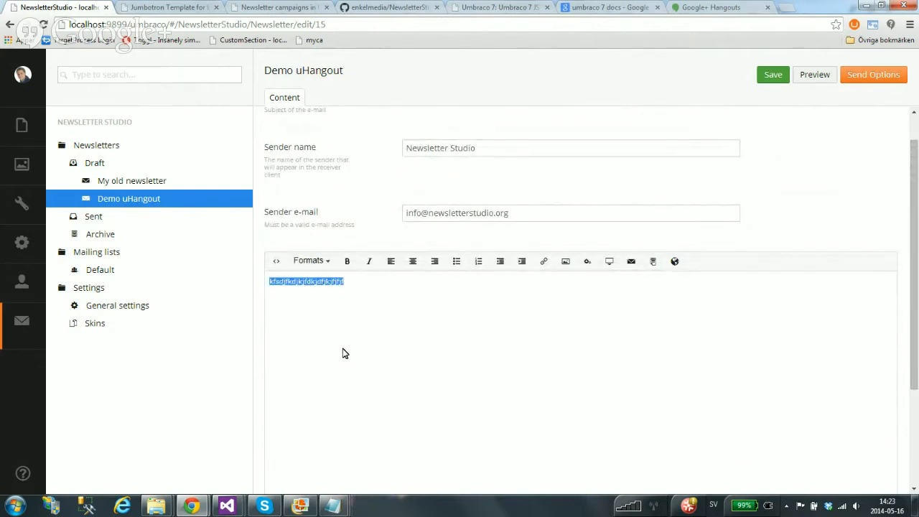
pyautogui.press('BackSpace')
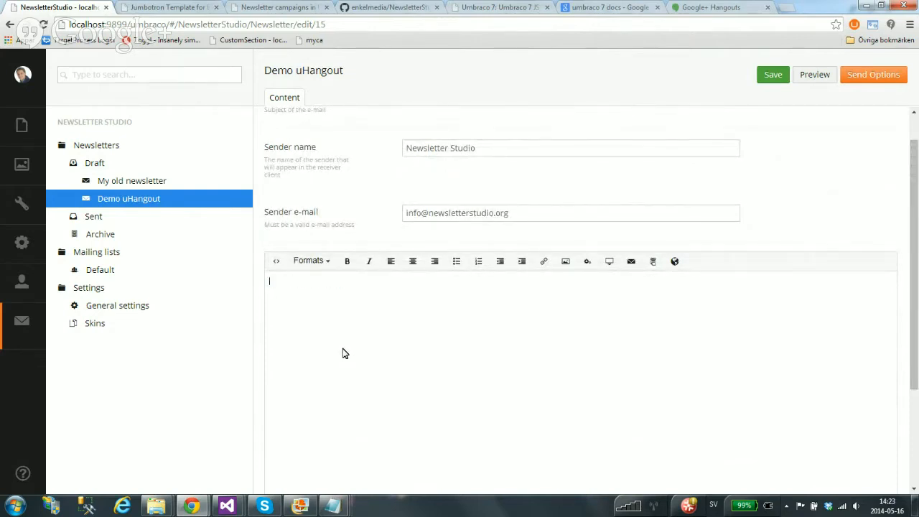
# Insert the three coloumn sidebar HTML template into the newsletter body
pyautogui.click(653, 263)
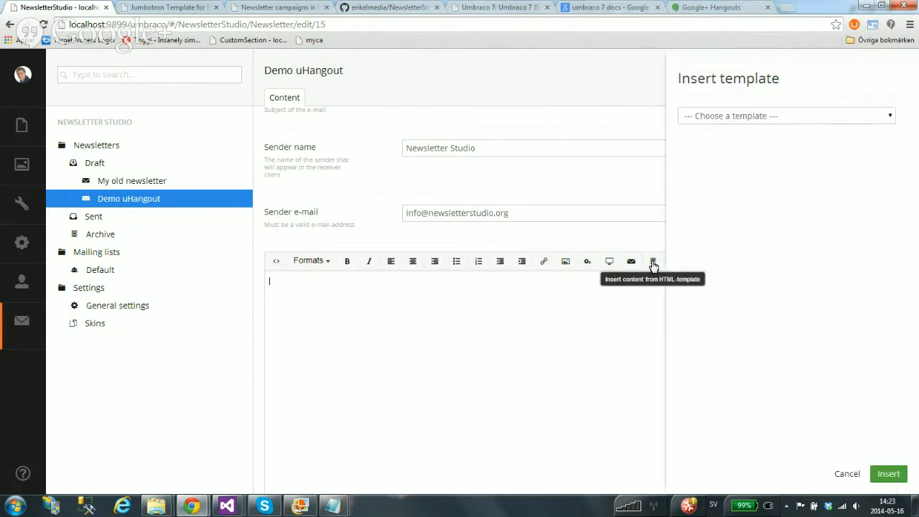
pyautogui.click(887, 117)
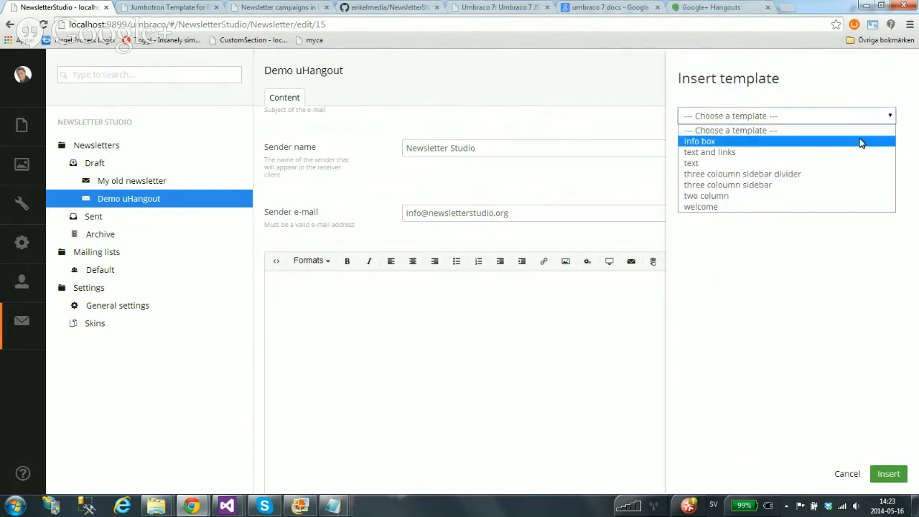
pyautogui.click(765, 188)
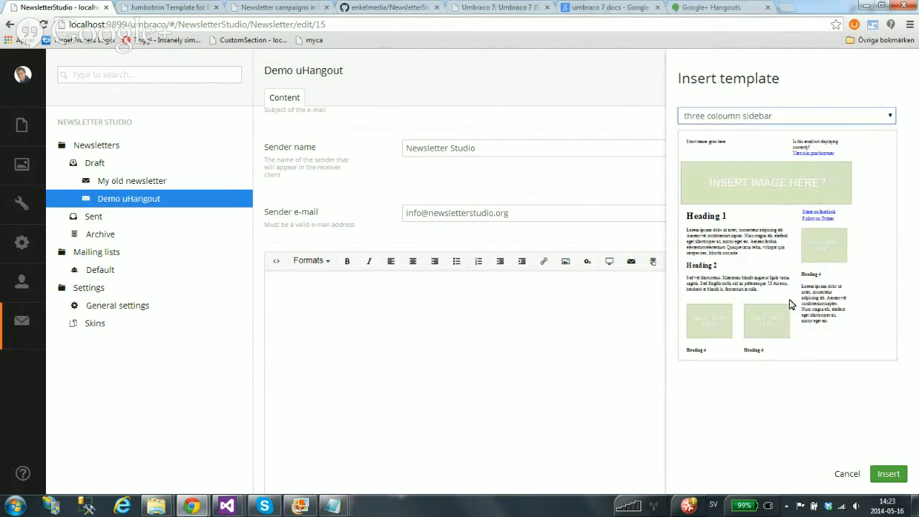
pyautogui.click(888, 475)
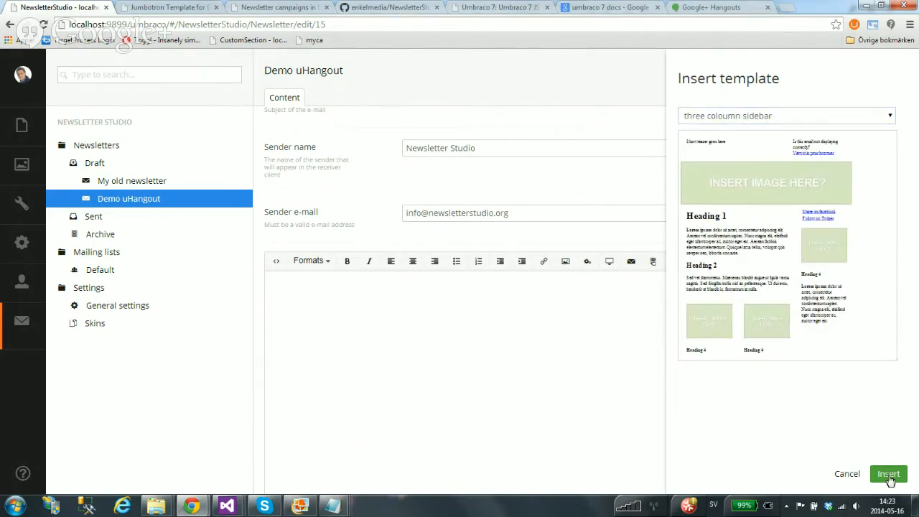
# Change the template's Heading 1 text to 'Hi!'
pyautogui.scroll(-2, 703, 309)
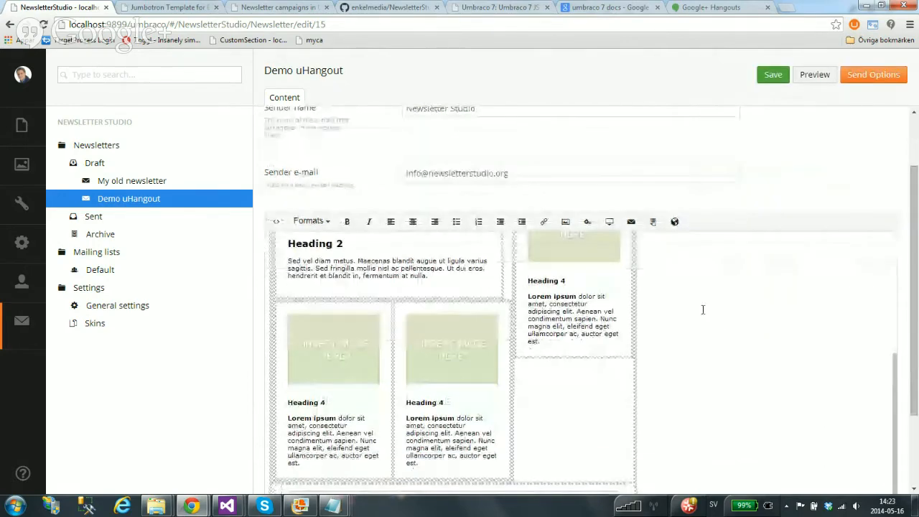
pyautogui.scroll(3, 459, 377)
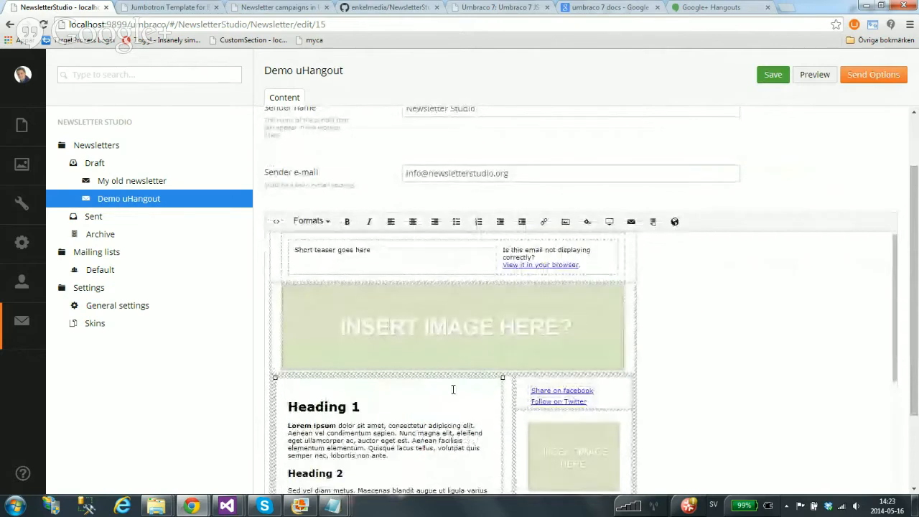
pyautogui.scroll(-1, 325, 341)
pyautogui.moveTo(297, 349); pyautogui.dragTo(377, 359)
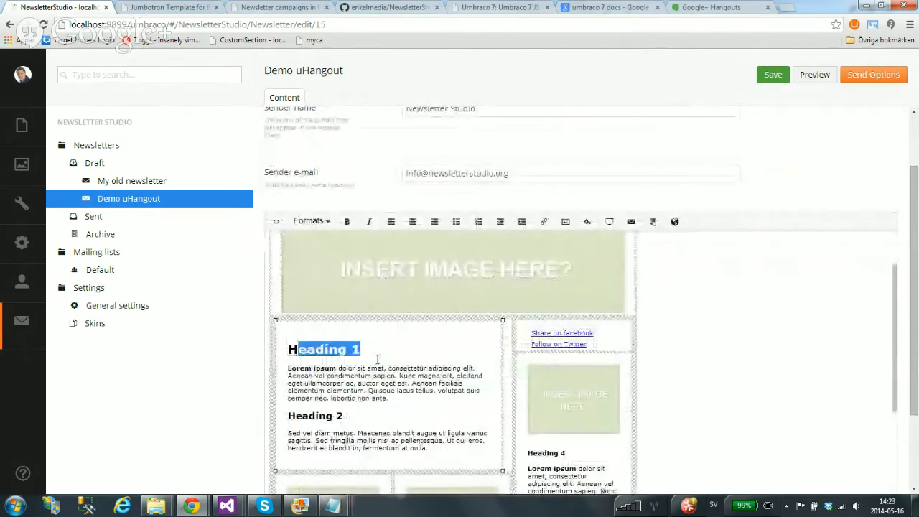
pyautogui.write('i!')
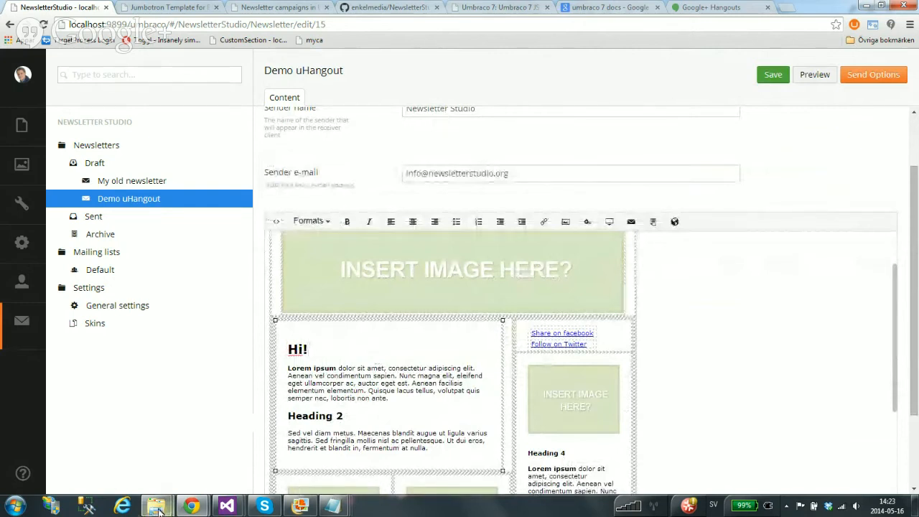
# Preview the three coloumn sidebar and divider templates, then cancel without inserting
pyautogui.moveTo(155, 506)
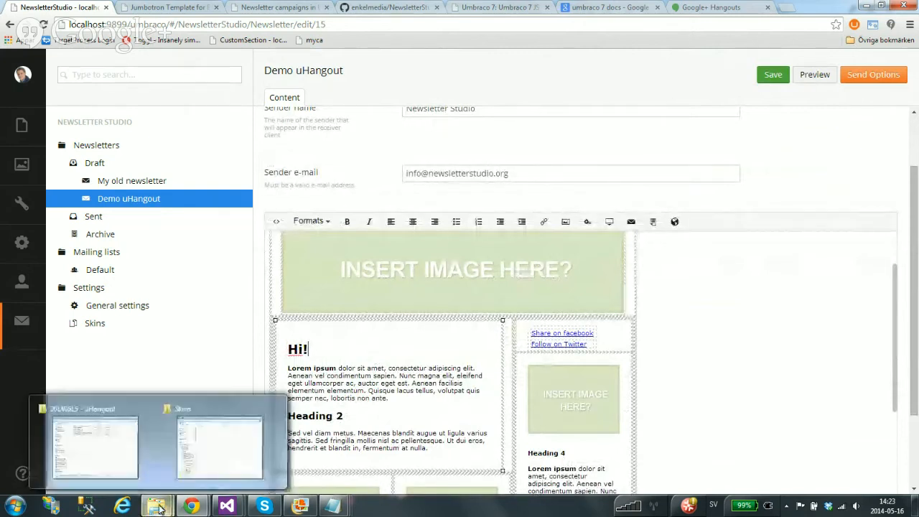
pyautogui.click(653, 223)
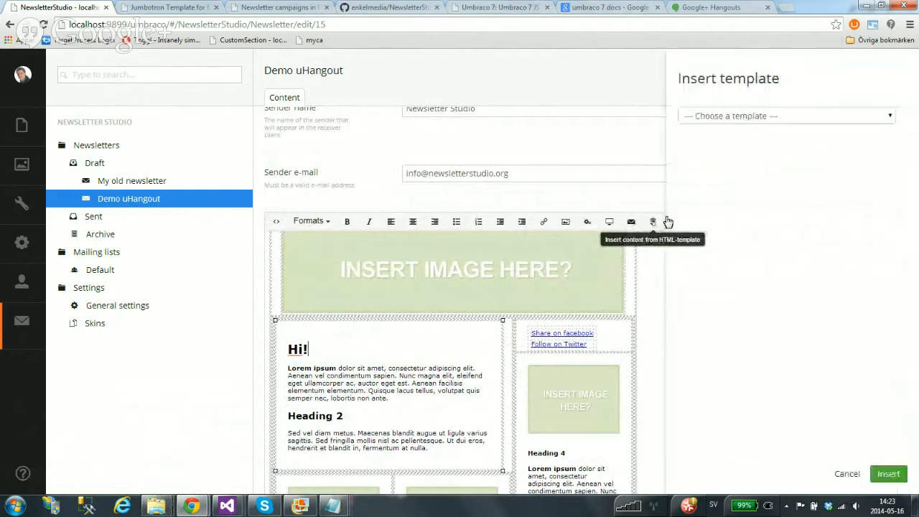
pyautogui.click(800, 117)
pyautogui.click(761, 180)
pyautogui.click(766, 117)
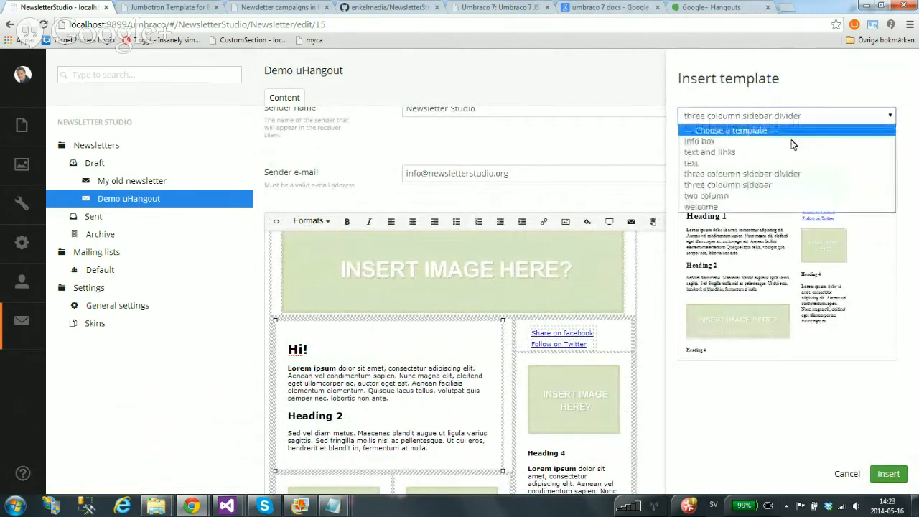
pyautogui.click(776, 182)
pyautogui.click(768, 117)
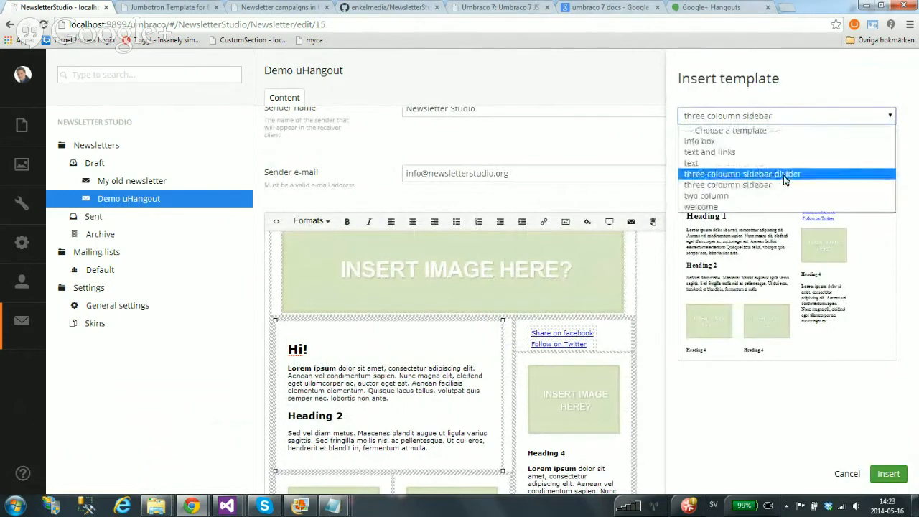
pyautogui.click(779, 177)
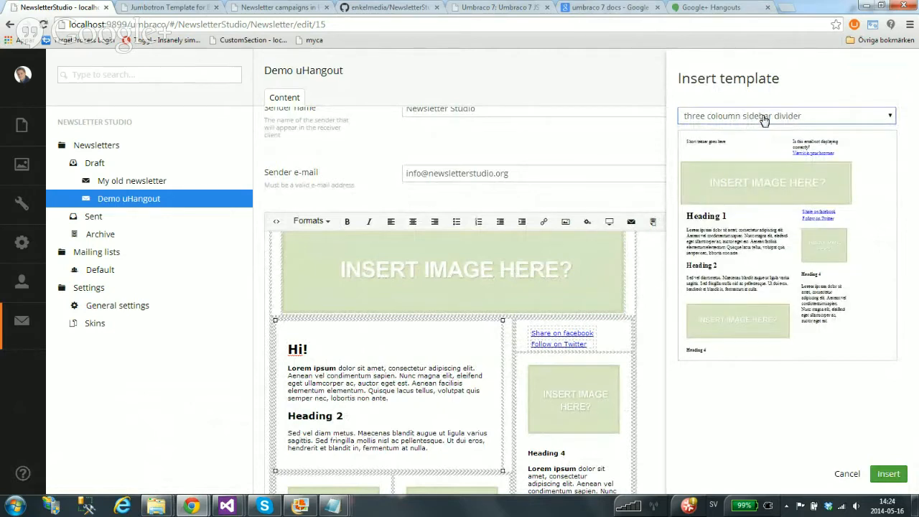
pyautogui.click(841, 475)
pyautogui.moveTo(156, 506)
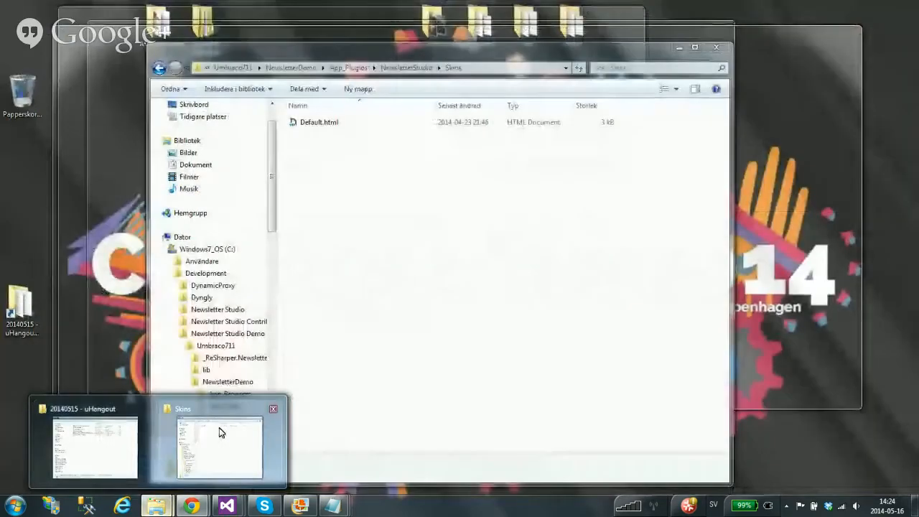
# Navigate Explorer from the Skins folder to App_Plugins\NewsletterStudio\Templates
pyautogui.click(219, 431)
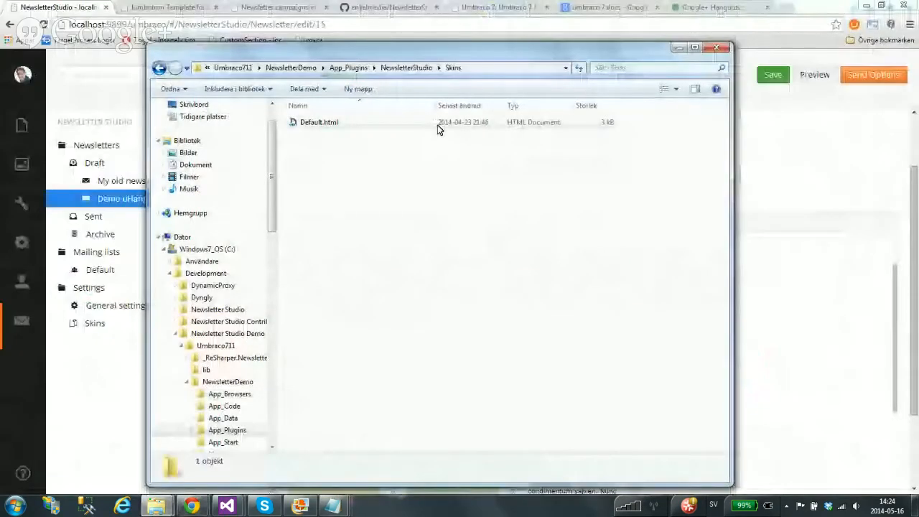
pyautogui.click(291, 68)
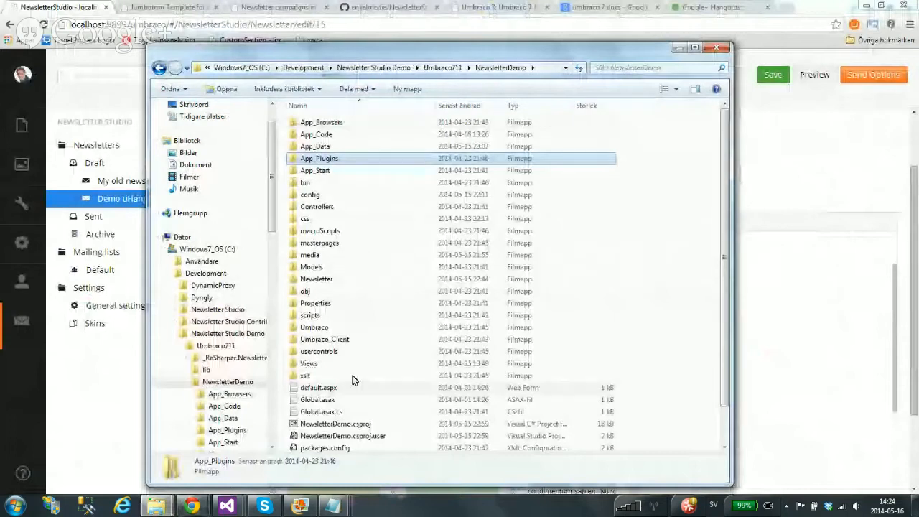
pyautogui.doubleClick(324, 157)
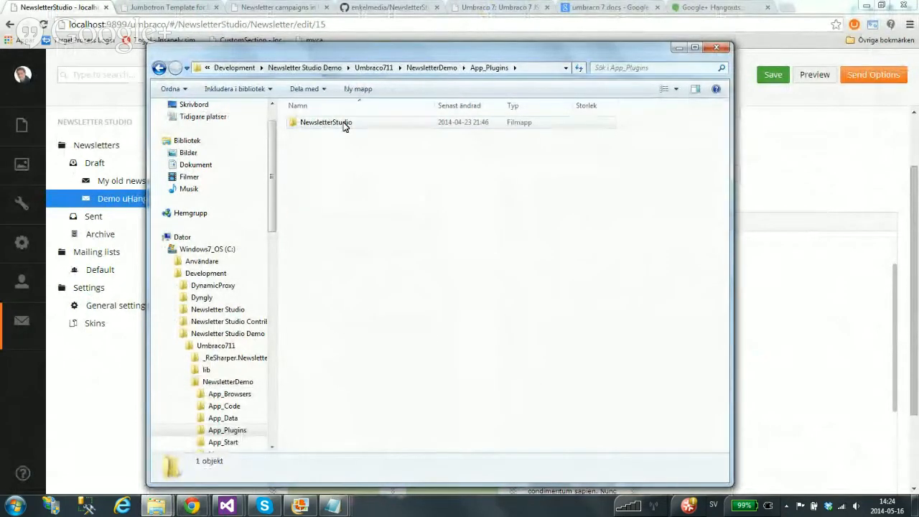
pyautogui.click(344, 124)
pyautogui.doubleClick(343, 124)
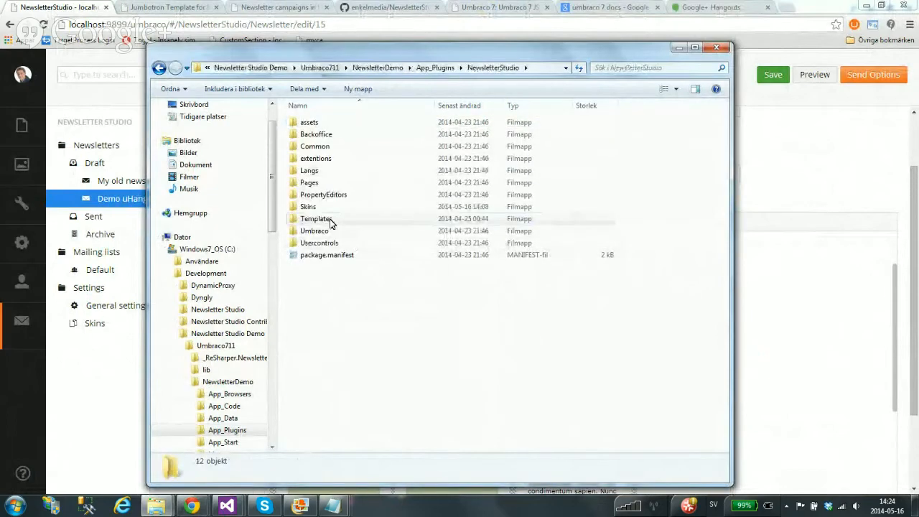
pyautogui.click(330, 223)
pyautogui.doubleClick(330, 219)
pyautogui.moveTo(404, 284); pyautogui.dragTo(336, 238)
# View three-coloumn-sidebar.html in Notepad, close it, and minimise Explorer
pyautogui.rightClick(352, 160)
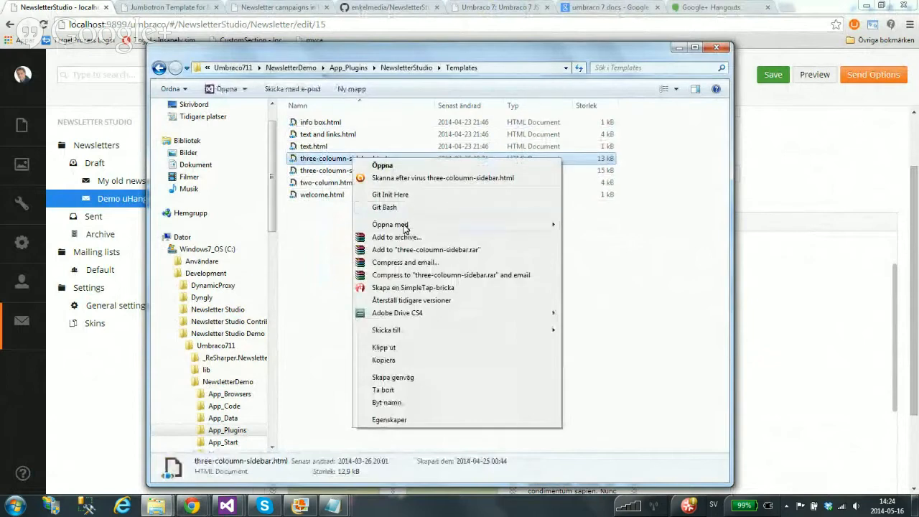
pyautogui.moveTo(405, 224)
pyautogui.click(599, 238)
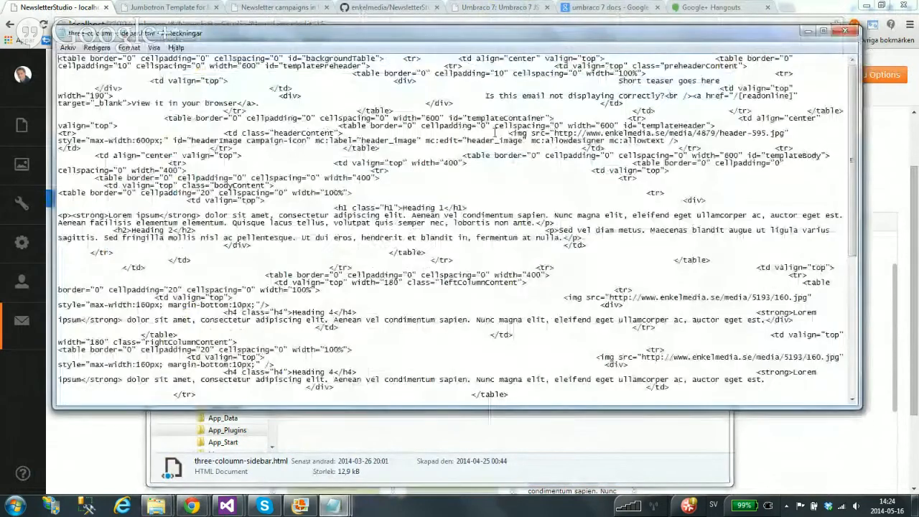
pyautogui.click(846, 32)
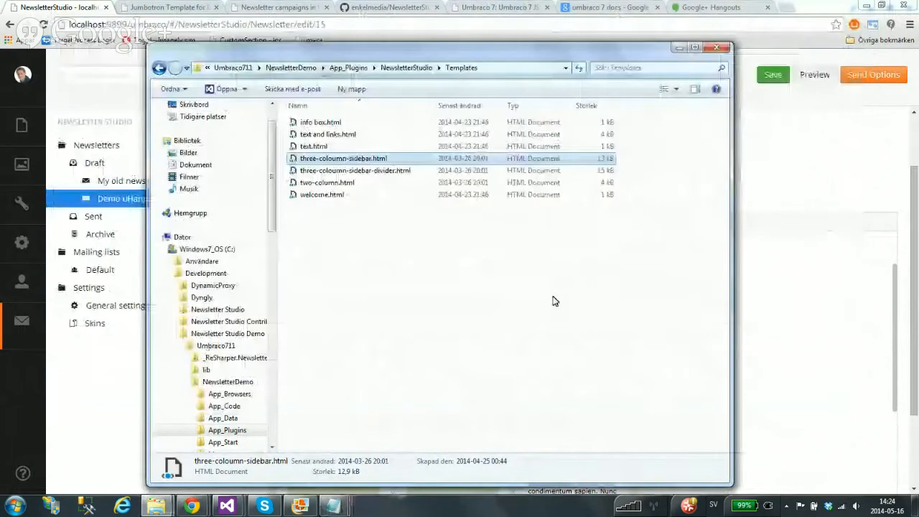
pyautogui.click(679, 49)
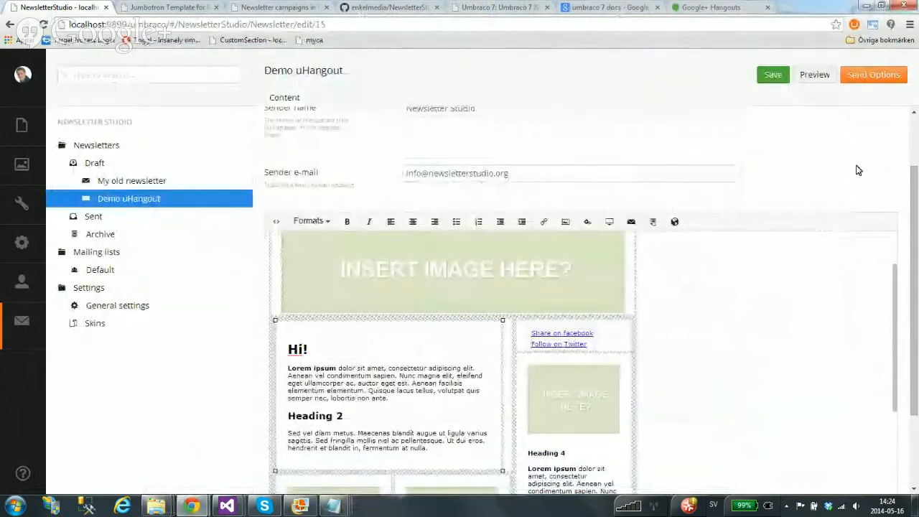
# Insert a [name] placeholder so the heading reads 'Hi [name]!'
pyautogui.moveTo(914, 197); pyautogui.dragTo(915, 229)
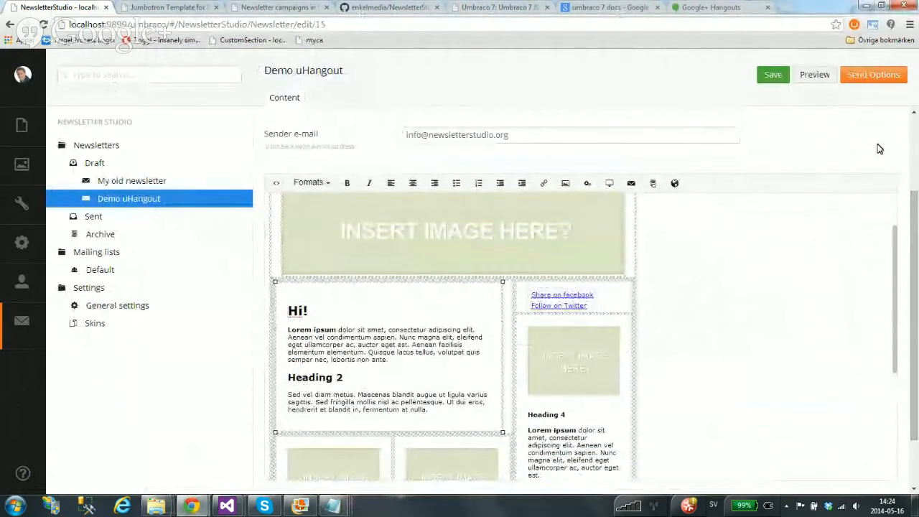
pyautogui.write('][')
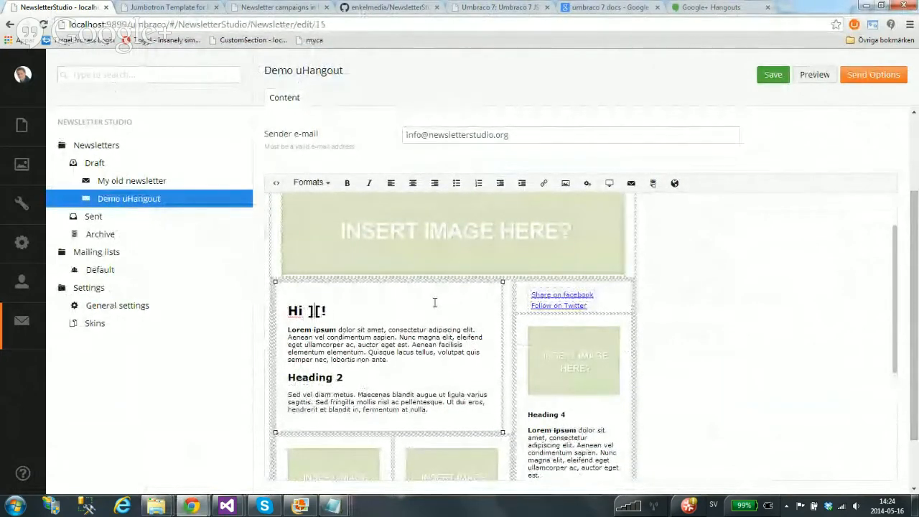
pyautogui.press('BackSpace')
pyautogui.press('BackSpace')
pyautogui.write('[]')
pyautogui.press('Left')
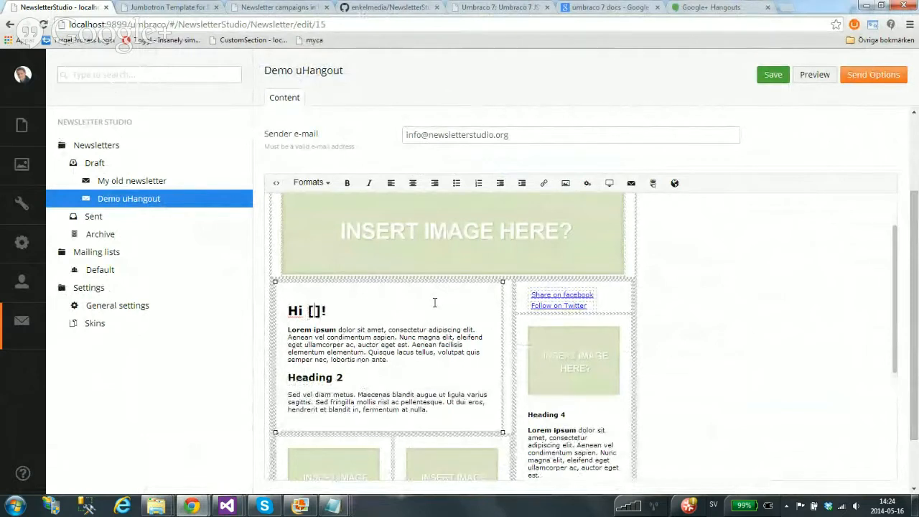
pyautogui.write('name')
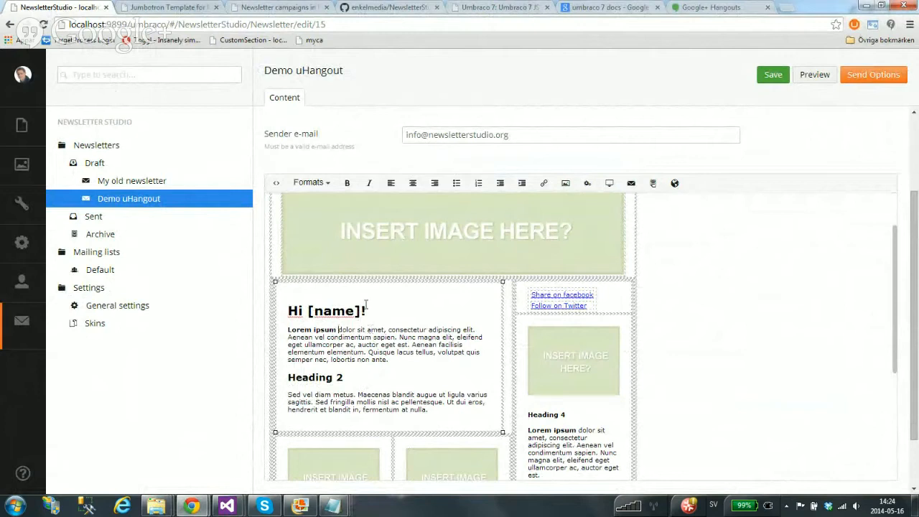
pyautogui.moveTo(365, 311); pyautogui.dragTo(310, 310)
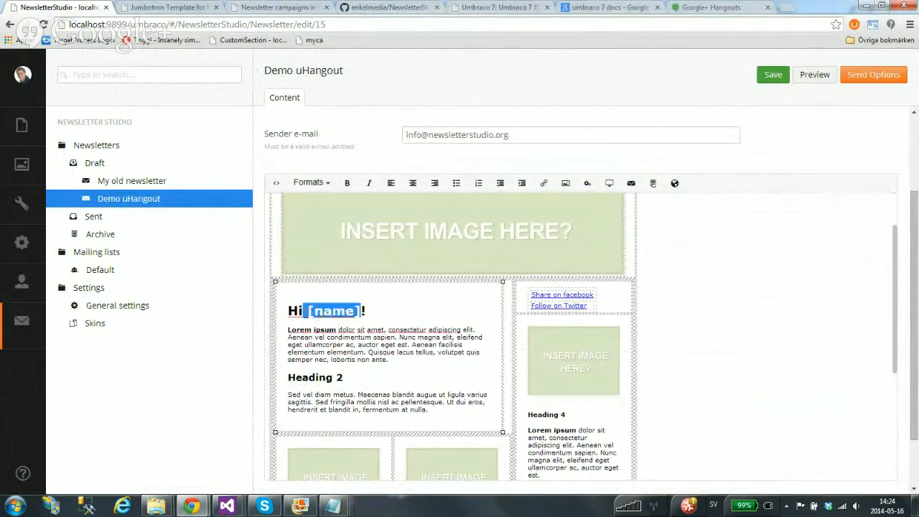
pyautogui.click(342, 331)
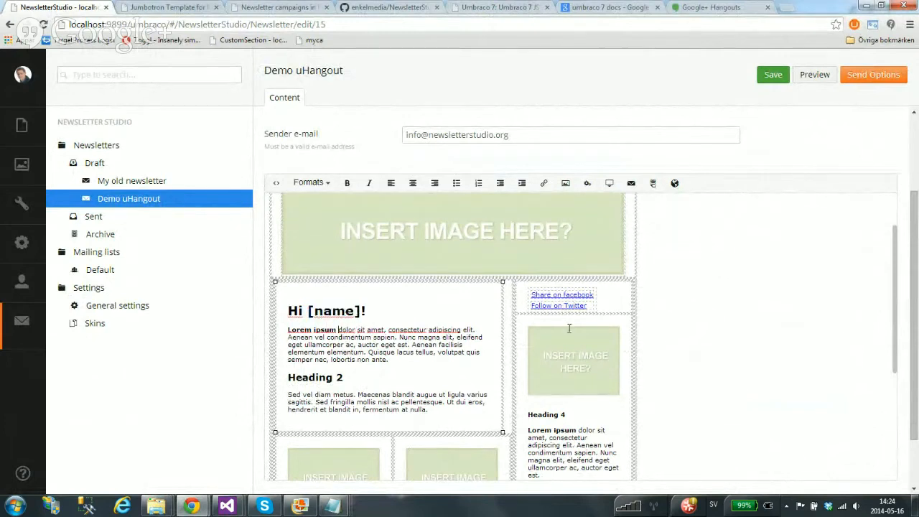
# Insert the subscriber e-mail [email] merge field into the Demo uHangout body
pyautogui.click(631, 185)
pyautogui.click(761, 133)
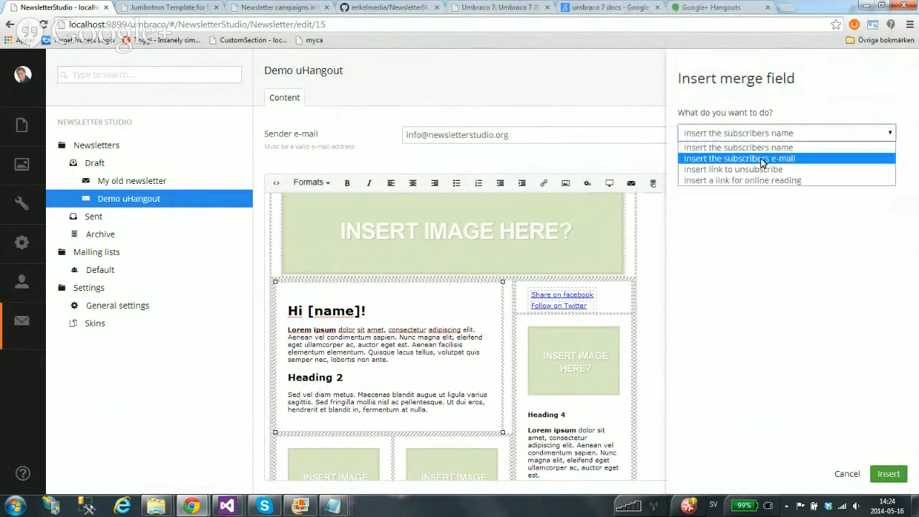
pyautogui.click(788, 159)
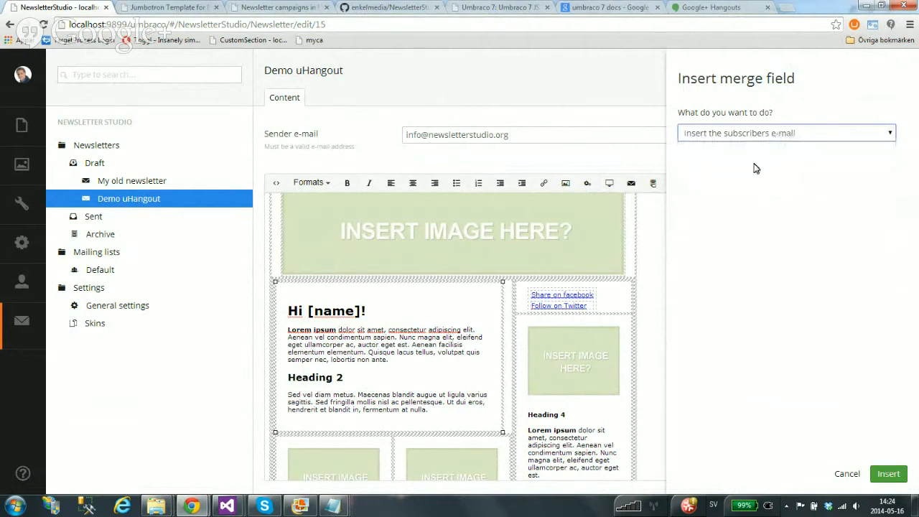
pyautogui.click(886, 476)
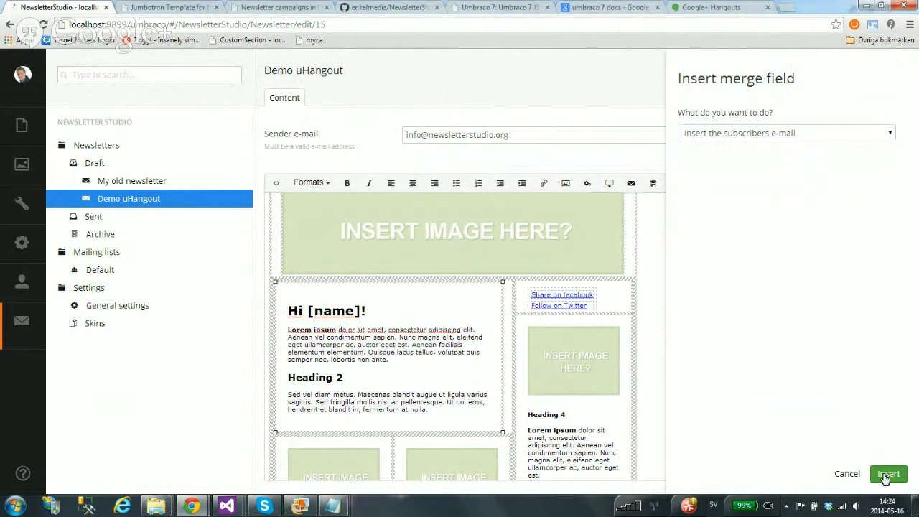
# Join the [email] line so it reads 'Lorem ipsum [email] dolor sit amet…', then select 'elementum'
pyautogui.click(278, 360)
pyautogui.press('BackSpace')
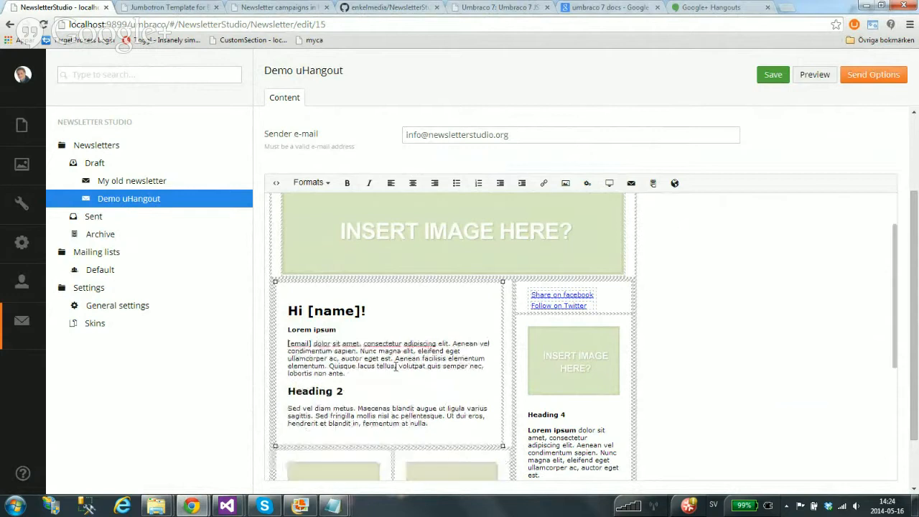
pyautogui.press('BackSpace')
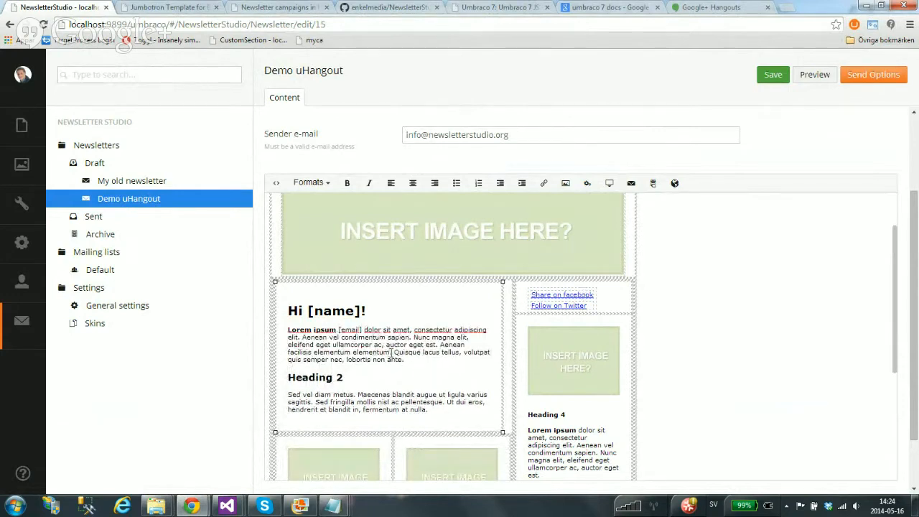
pyautogui.moveTo(390, 352); pyautogui.dragTo(352, 352)
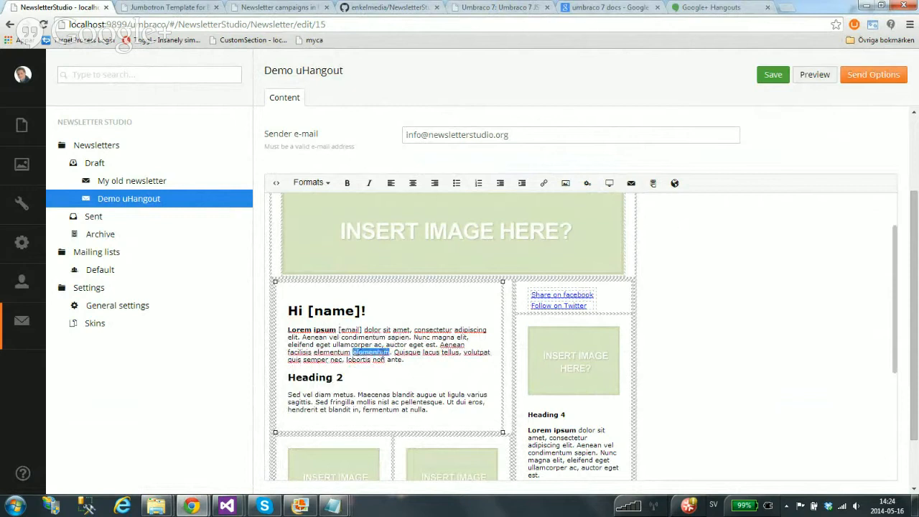
# Link the selected word 'elementum' to the Products page
pyautogui.click(546, 184)
pyautogui.click(683, 244)
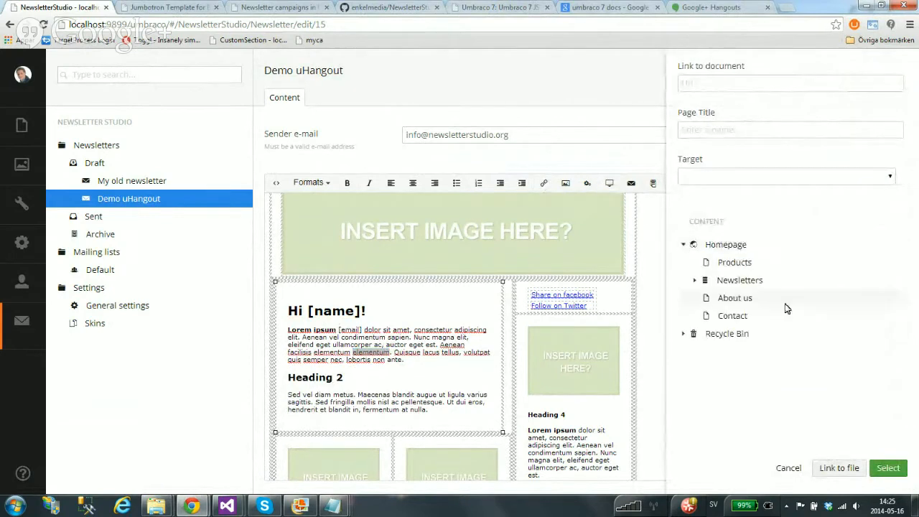
pyautogui.click(732, 263)
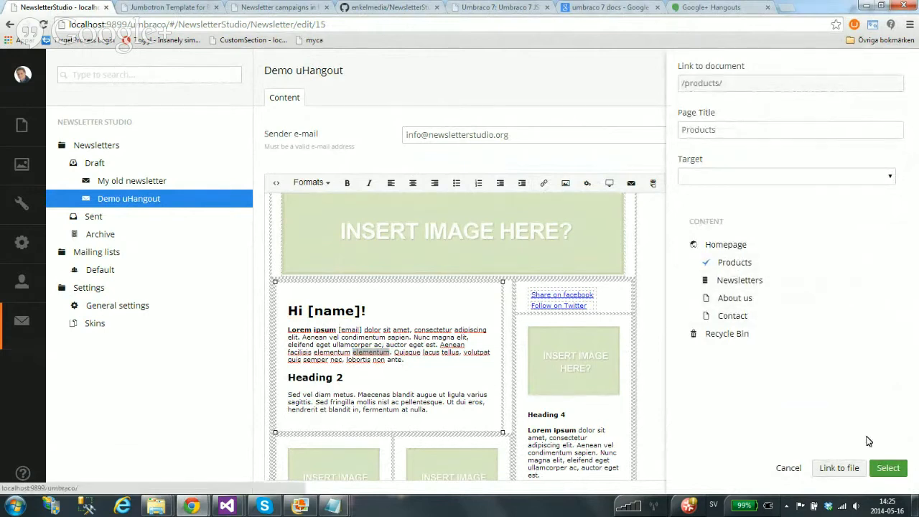
pyautogui.click(894, 470)
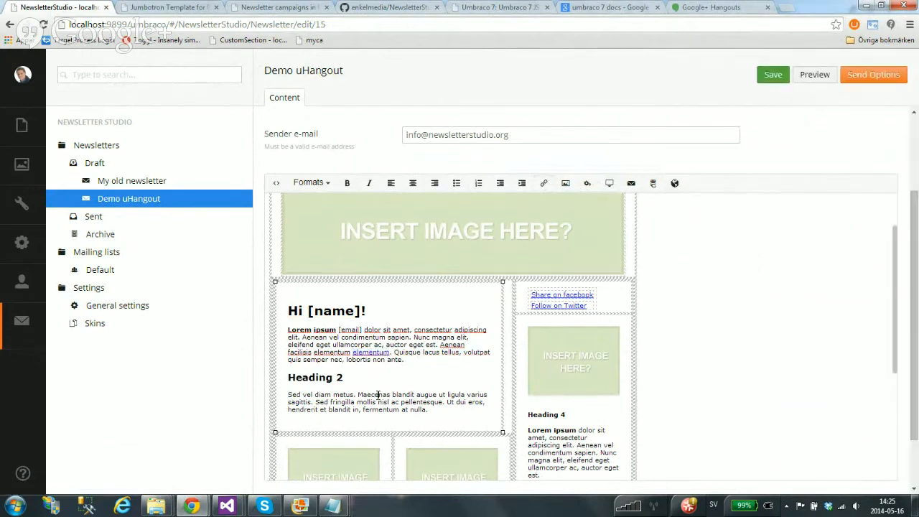
# Link the word 'Maecenas' to the Contact page
pyautogui.doubleClick(377, 395)
pyautogui.click(544, 183)
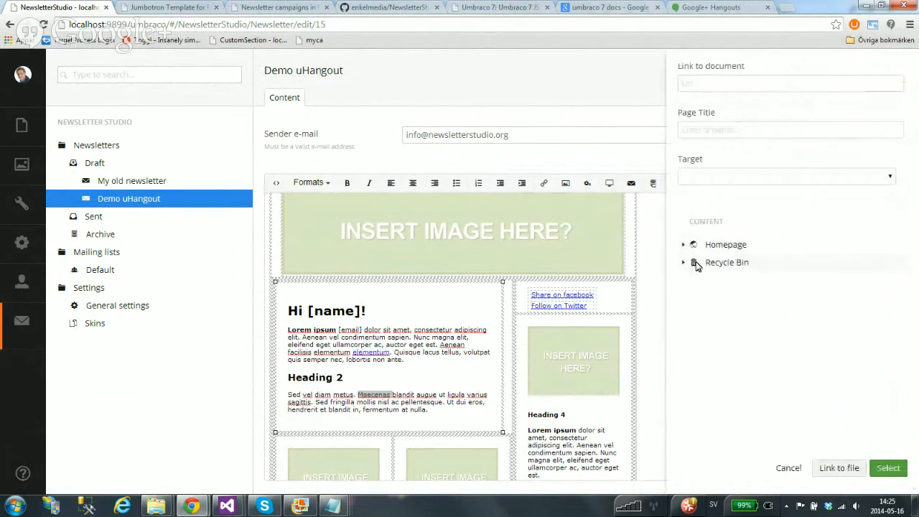
pyautogui.click(684, 244)
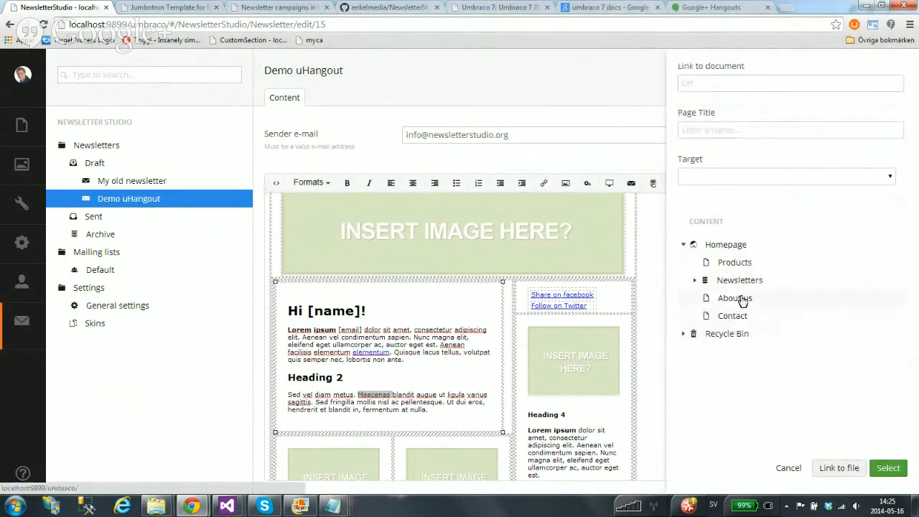
pyautogui.click(734, 317)
pyautogui.click(891, 472)
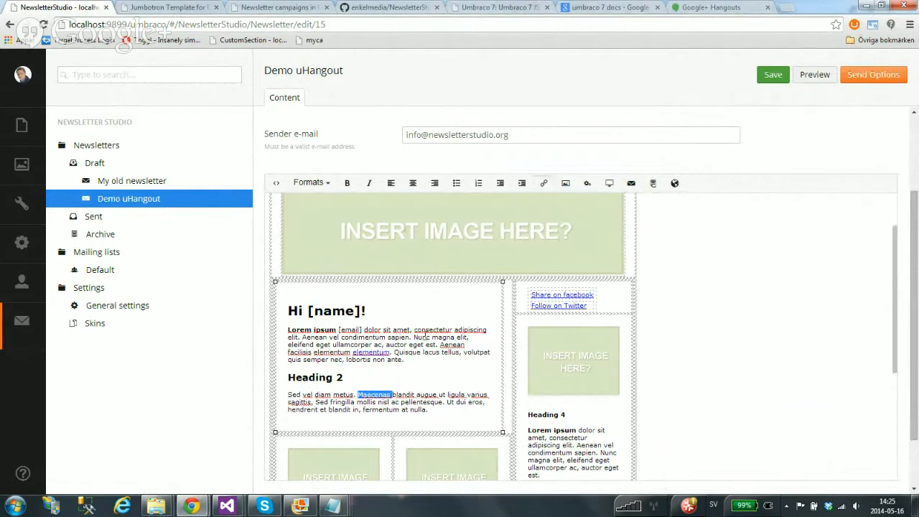
# Preview the newsletter and check the Subscriber Name greeting and sample e-mail address
pyautogui.click(812, 76)
pyautogui.moveTo(590, 283); pyautogui.dragTo(438, 283)
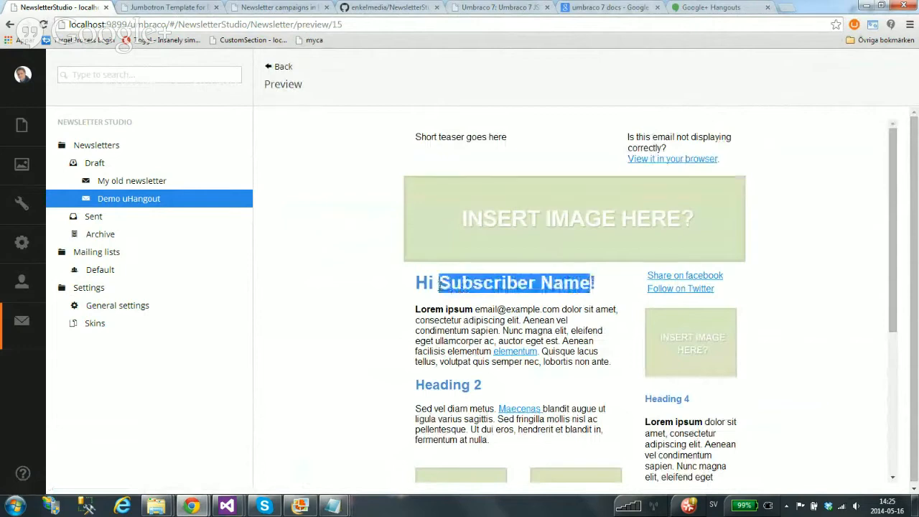
pyautogui.doubleClick(555, 310)
pyautogui.moveTo(590, 283); pyautogui.dragTo(439, 284)
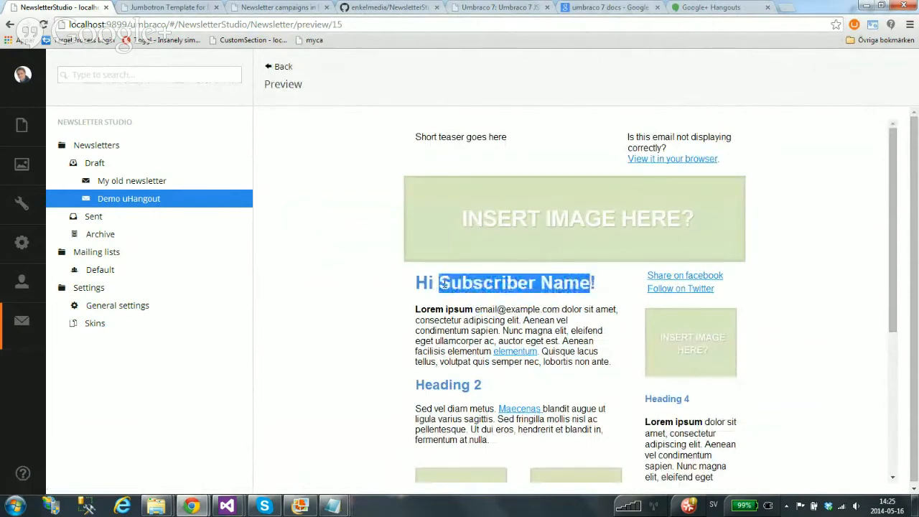
pyautogui.click(605, 236)
# Return from the preview to the editor and save the Demo uHangout newsletter
pyautogui.scroll(-3, 598, 291)
pyautogui.scroll(4, 579, 262)
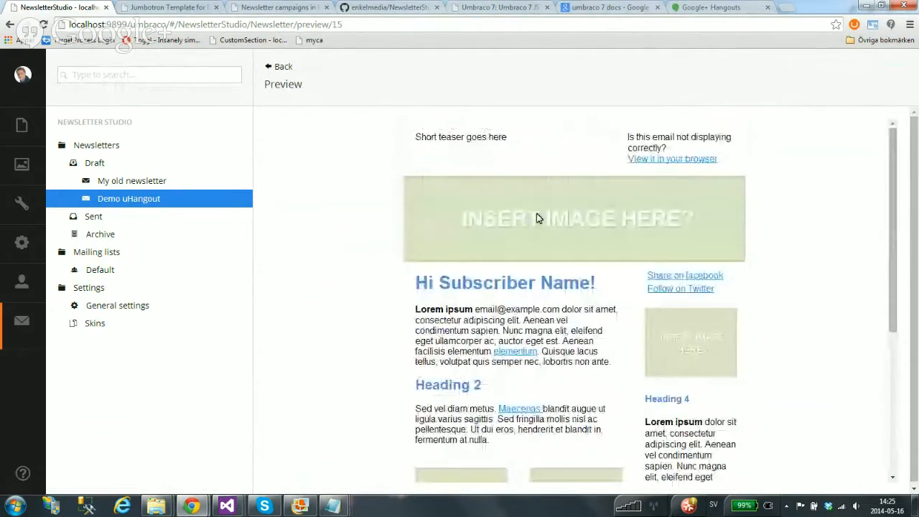
pyautogui.click(276, 66)
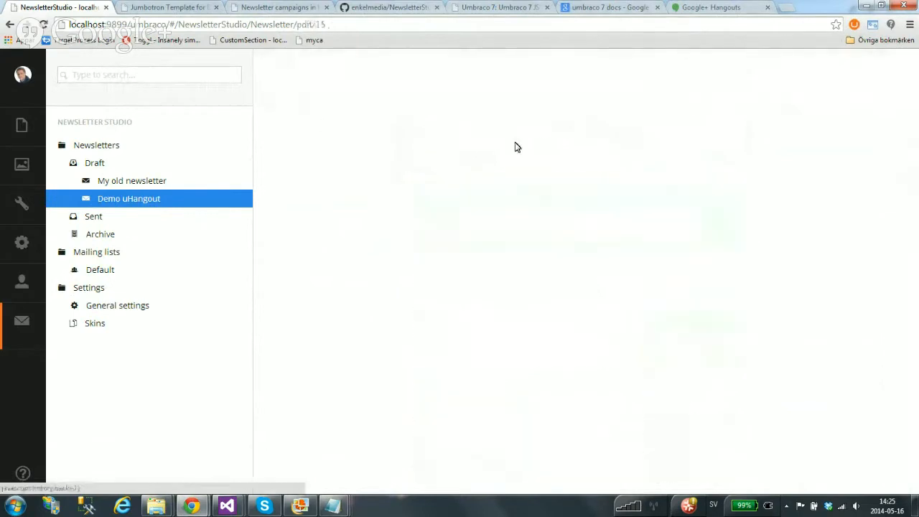
pyautogui.click(773, 76)
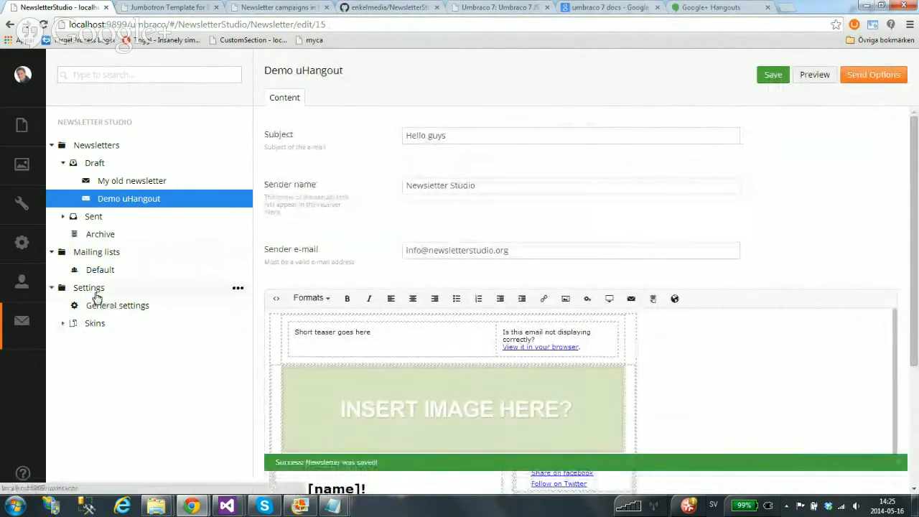
# Tick Enable Google Analytics Tracking in General settings and save the settings
pyautogui.click(113, 307)
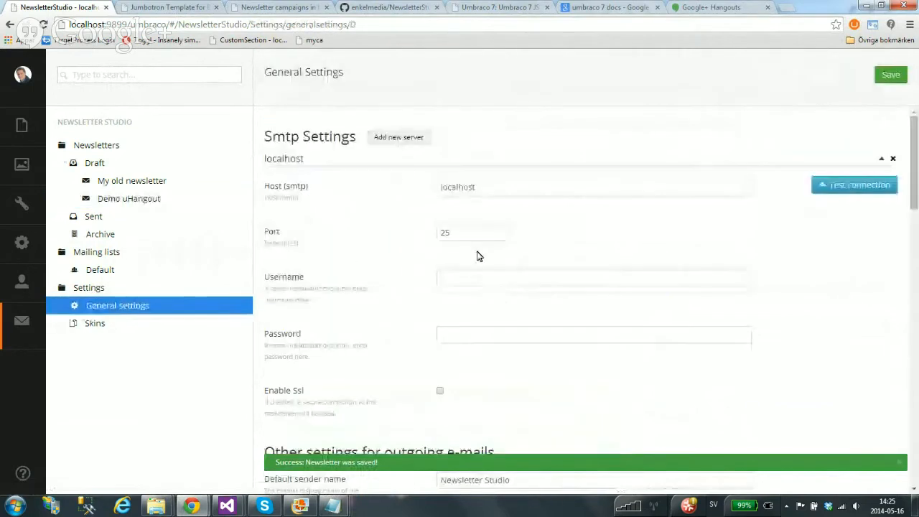
pyautogui.scroll(-1, 346, 321)
pyautogui.scroll(-15, 346, 321)
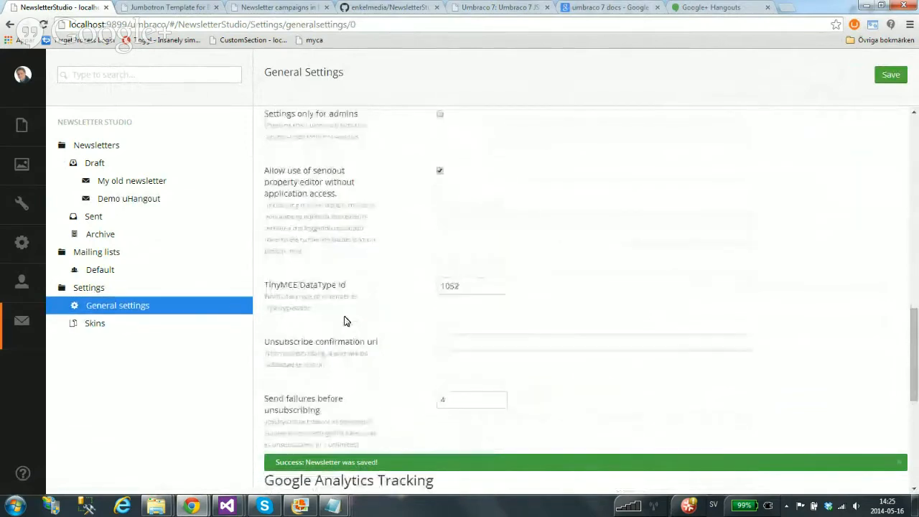
pyautogui.scroll(-3, 344, 321)
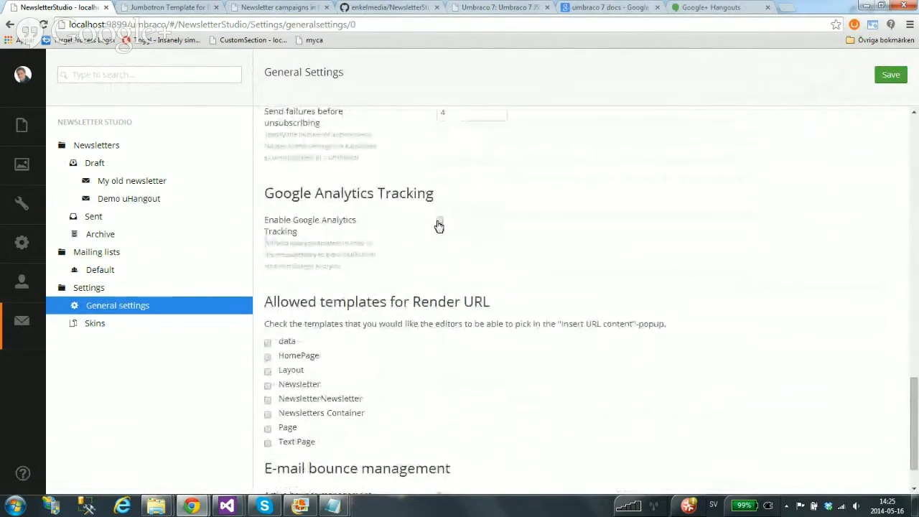
pyautogui.click(439, 222)
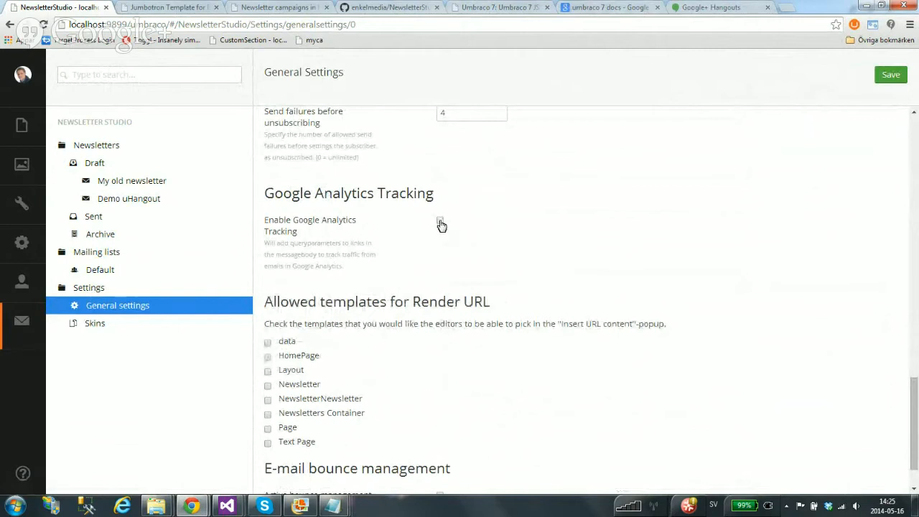
pyautogui.click(440, 222)
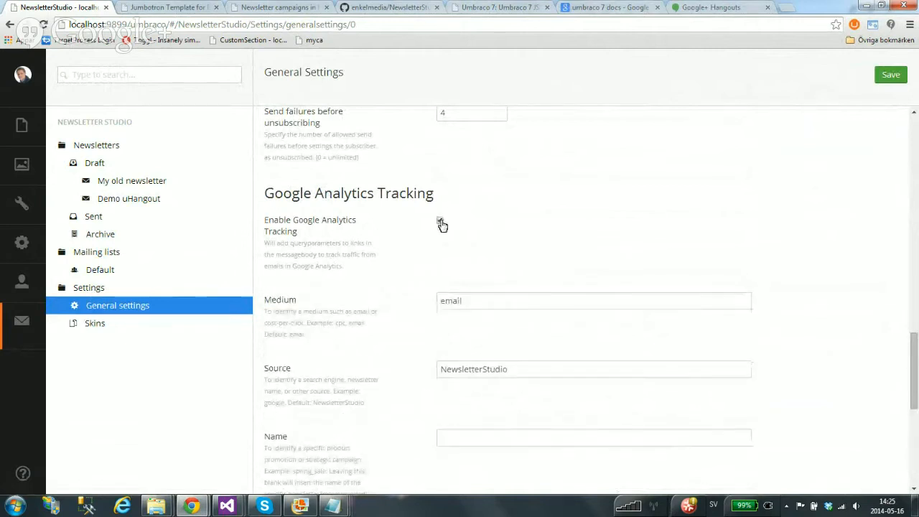
pyautogui.scroll(-1, 445, 228)
pyautogui.click(890, 79)
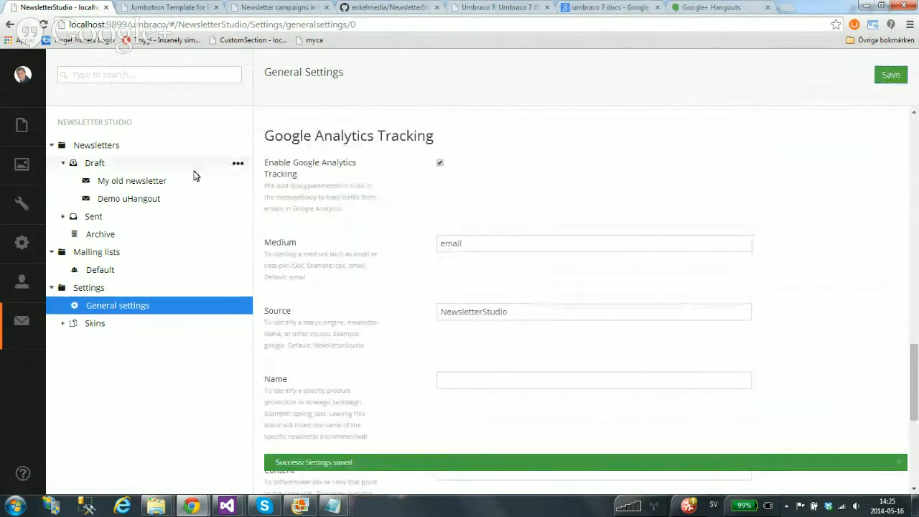
pyautogui.click(139, 200)
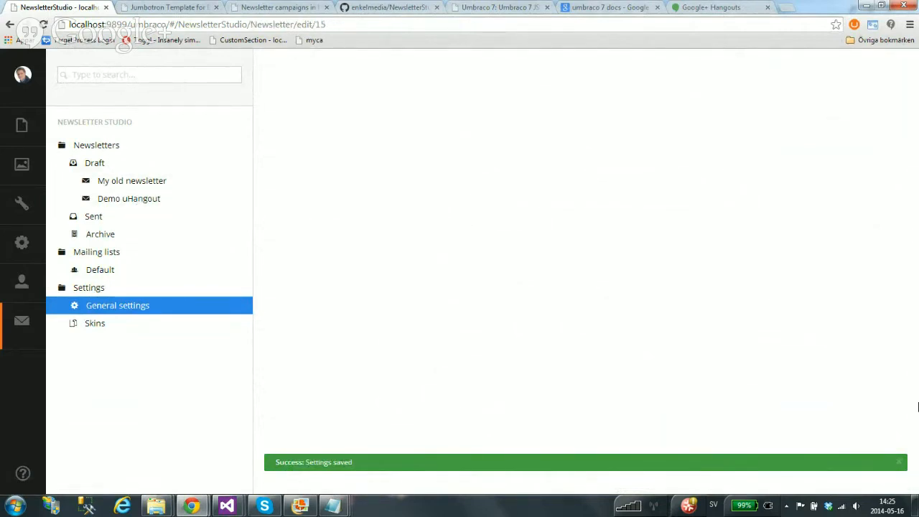
# Preview Demo uHangout and open its 'elementum' Products link in a background tab
pyautogui.click(137, 200)
pyautogui.click(811, 77)
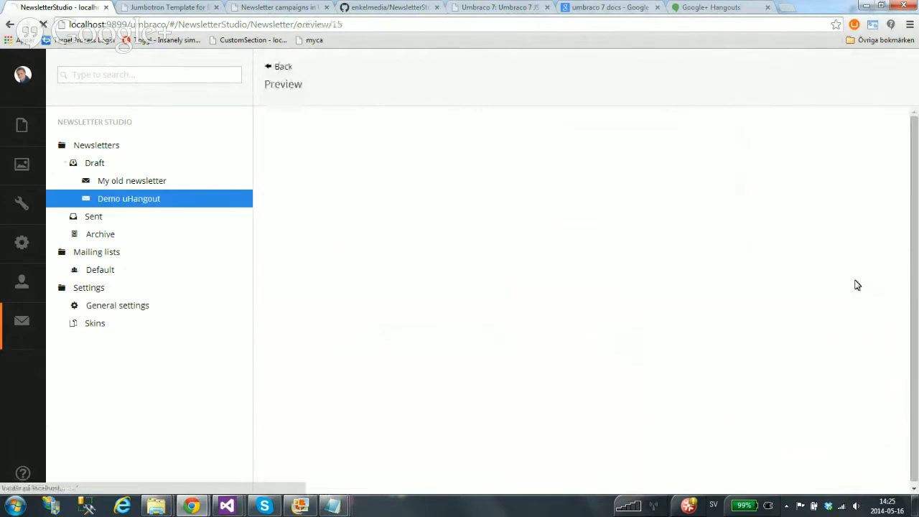
pyautogui.scroll(-3, 681, 267)
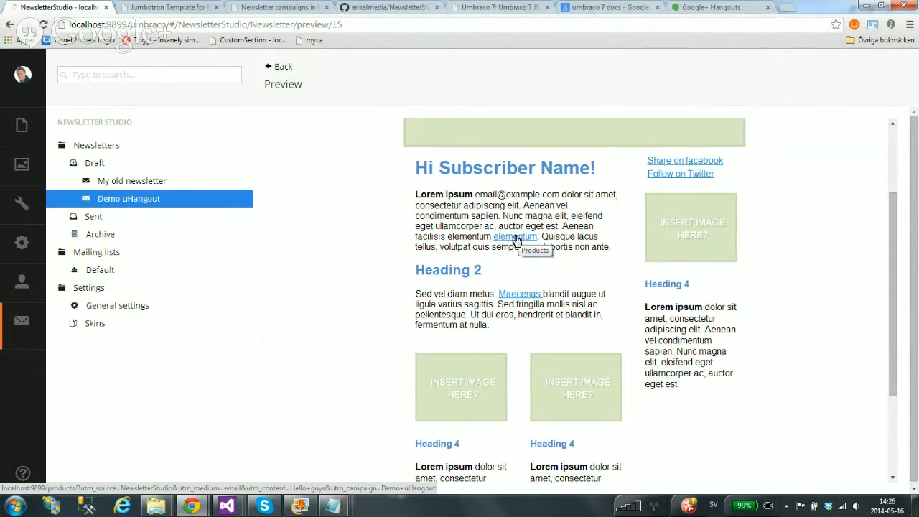
pyautogui.middleClick(515, 239)
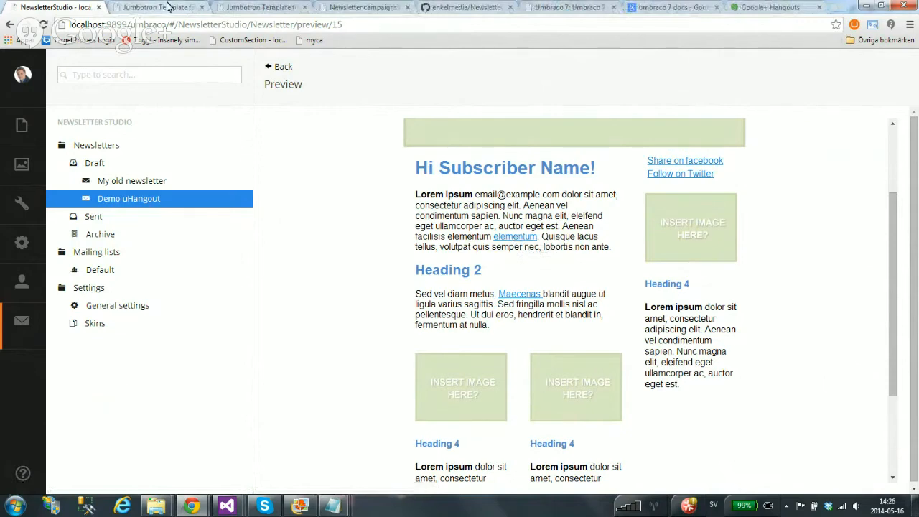
# Inspect the utm query string on the Products page, then close that tab
pyautogui.click(165, 7)
pyautogui.click(178, 24)
pyautogui.click(179, 26)
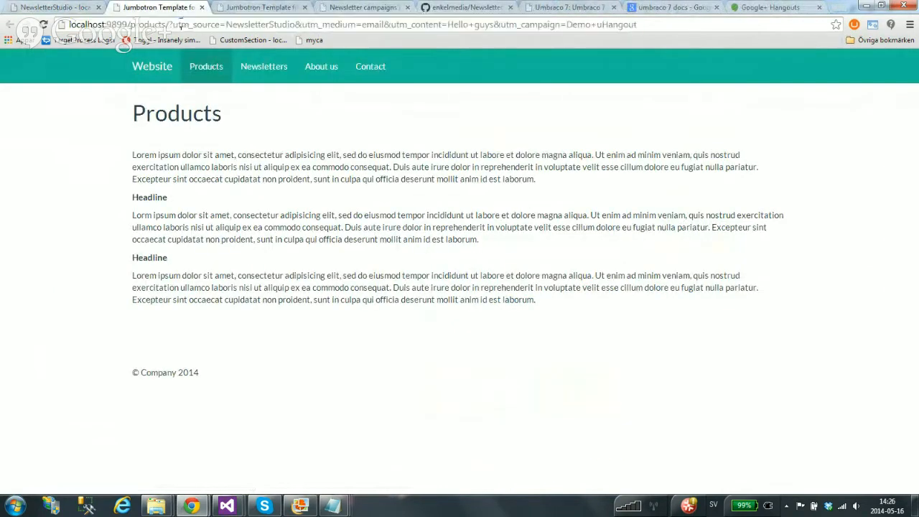
pyautogui.keyDown('shift'); pyautogui.click(651, 20); pyautogui.keyUp('shift')
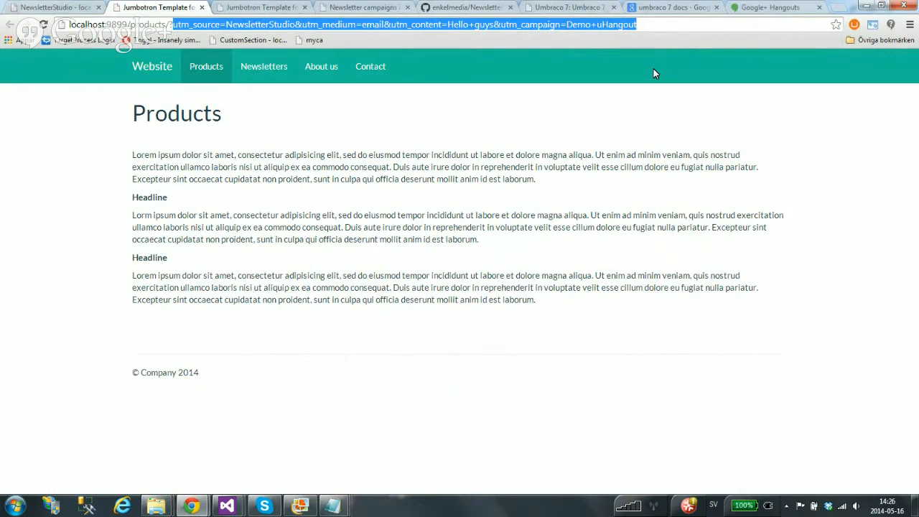
pyautogui.moveTo(636, 24); pyautogui.dragTo(170, 27)
pyautogui.click(201, 8)
pyautogui.click(283, 67)
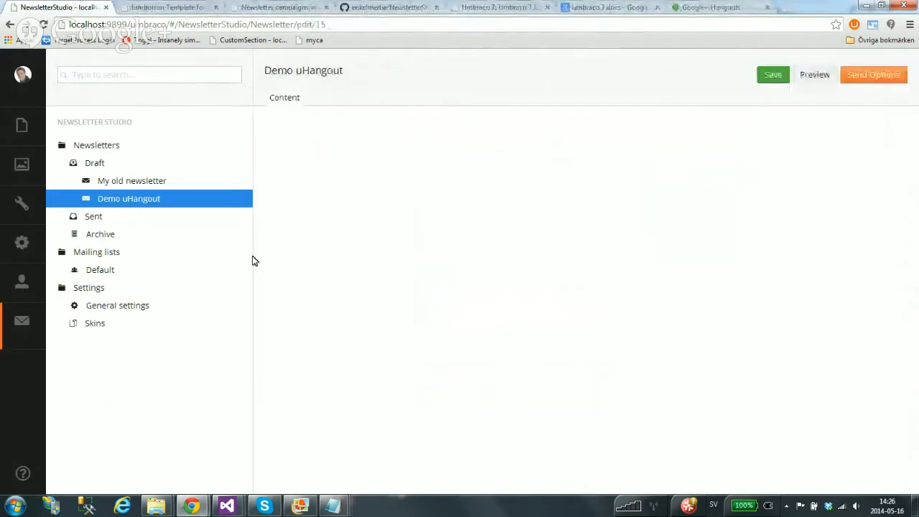
# Expand Skins and open Default, then revisit the Demo uHangout body content
pyautogui.scroll(-1, 722, 351)
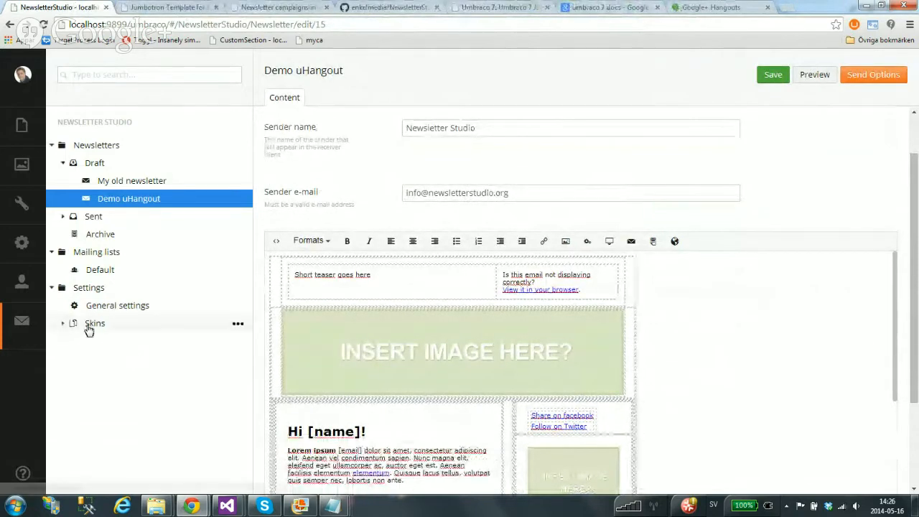
pyautogui.click(64, 327)
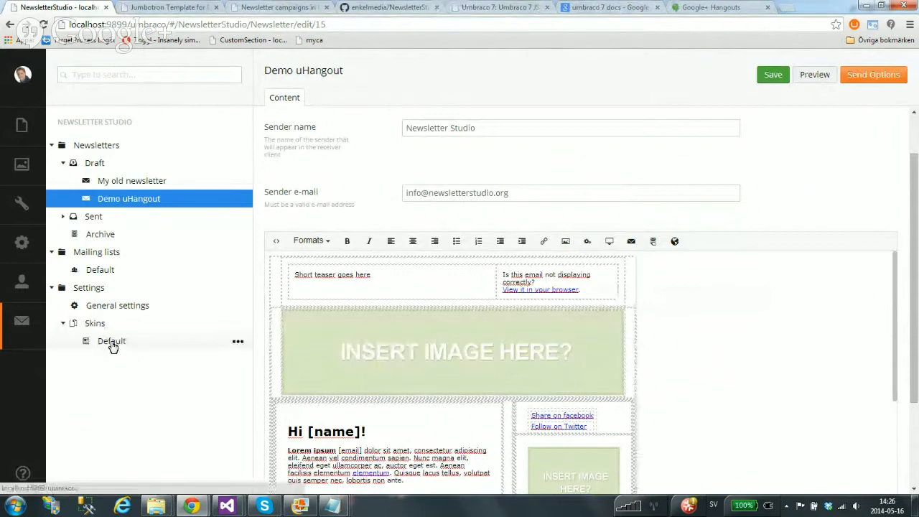
pyautogui.click(111, 342)
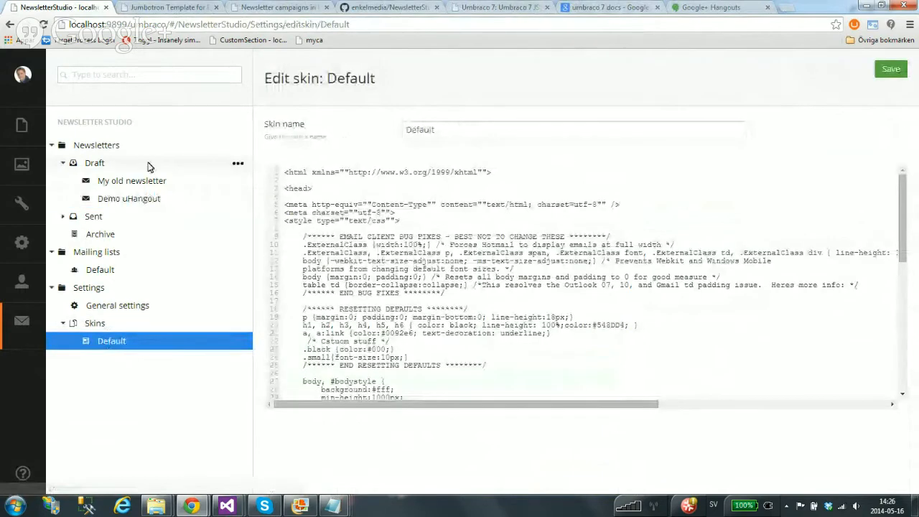
pyautogui.click(143, 199)
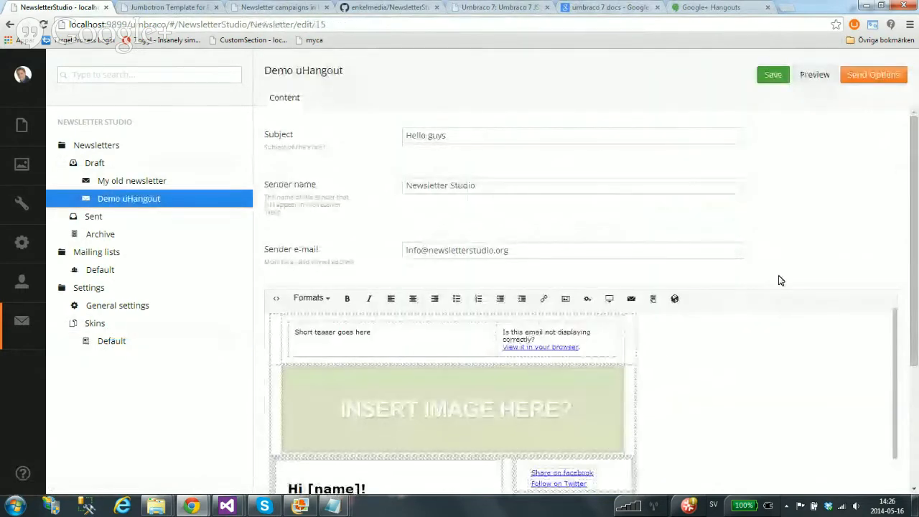
pyautogui.scroll(-3, 826, 238)
pyautogui.scroll(-3, 718, 252)
pyautogui.click(718, 252)
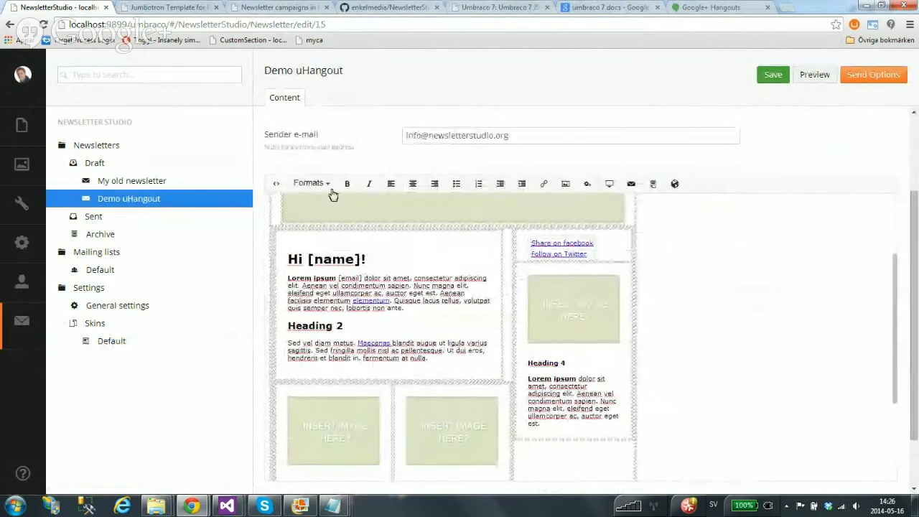
# Scroll the Default skin's HTML template down to the [content] placeholder and back to the top
pyautogui.click(116, 342)
pyautogui.moveTo(902, 208); pyautogui.dragTo(899, 347)
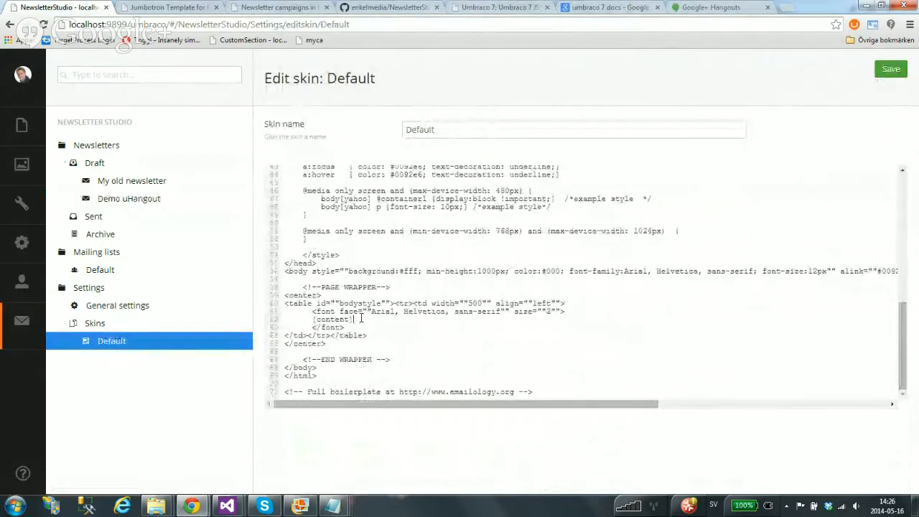
pyautogui.moveTo(353, 318); pyautogui.dragTo(312, 318)
pyautogui.scroll(2, 348, 323)
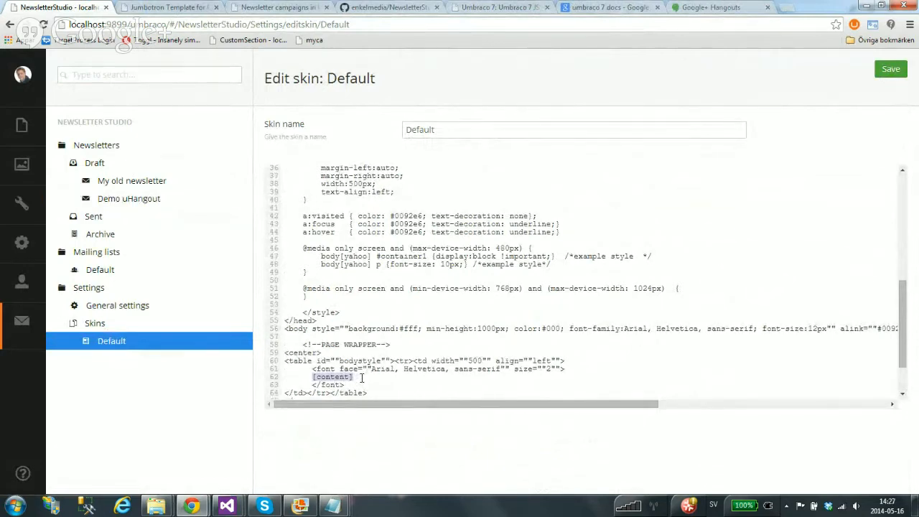
pyautogui.scroll(10, 533, 255)
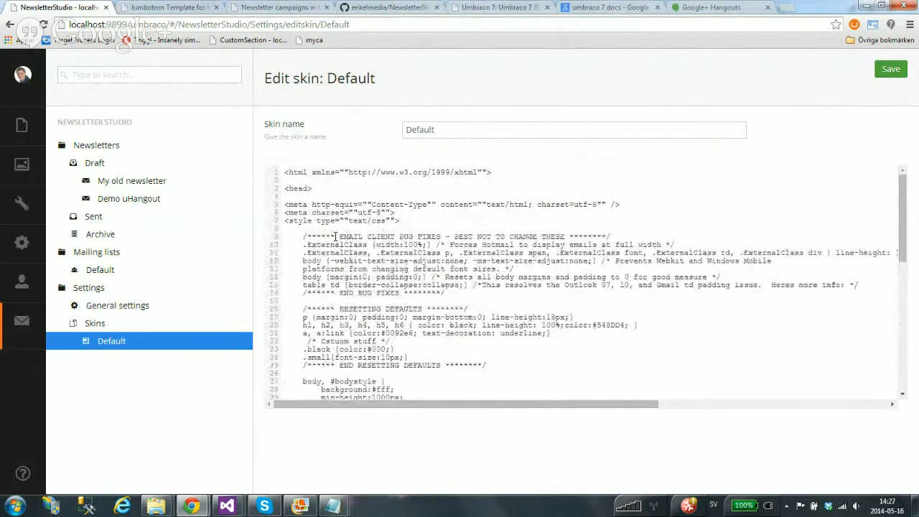
# Preview My old newsletter, showing the beach photo, Hello=D and Lorem ipsum text
pyautogui.click(149, 181)
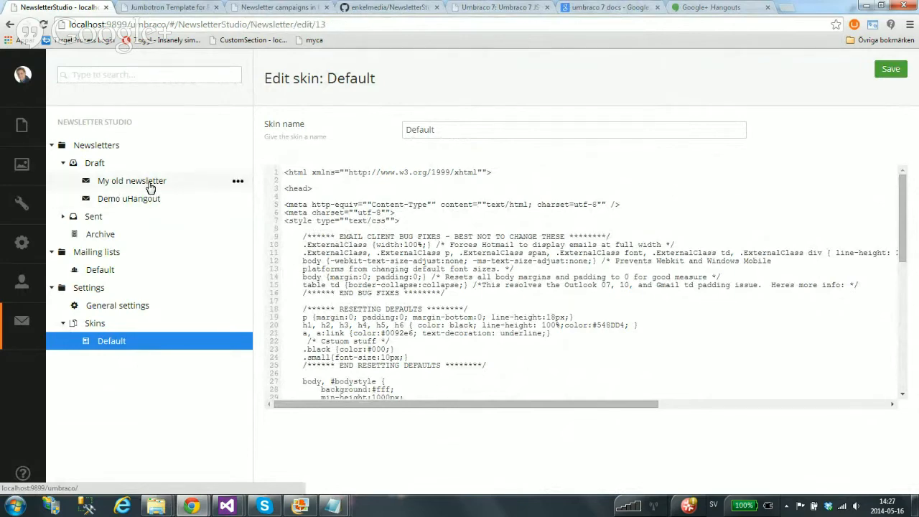
pyautogui.scroll(-1, 699, 340)
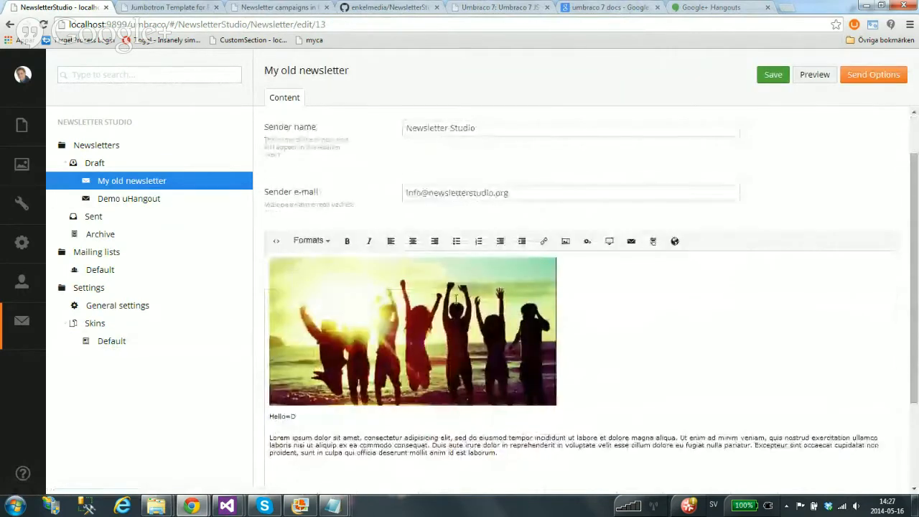
pyautogui.click(821, 78)
pyautogui.moveTo(717, 314); pyautogui.dragTo(530, 305)
pyautogui.click(589, 329)
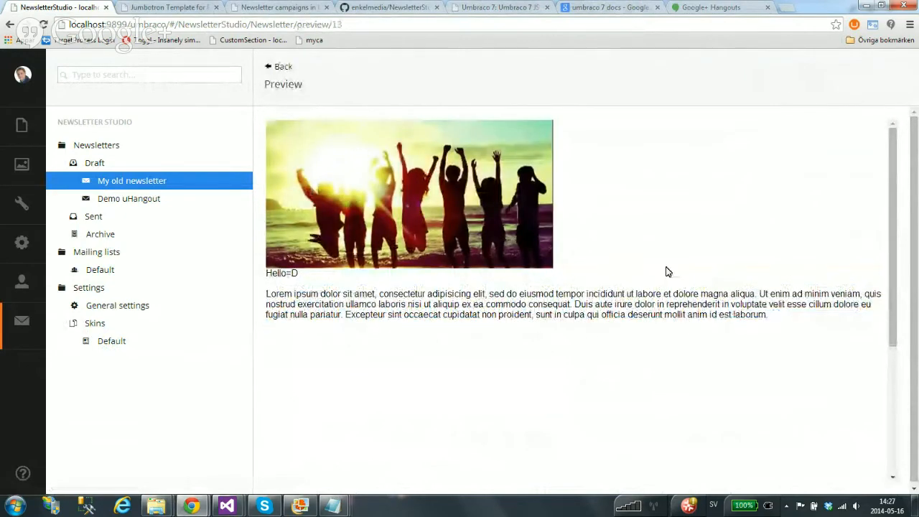
pyautogui.moveTo(156, 505)
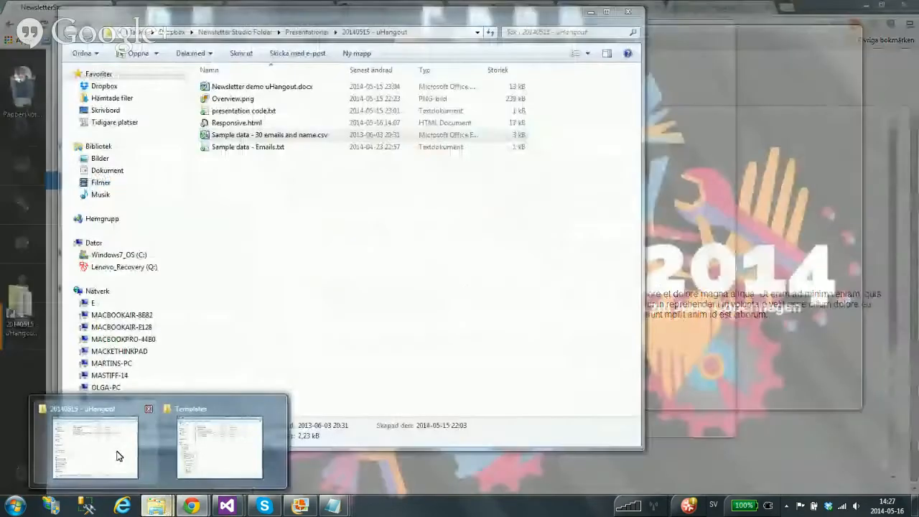
pyautogui.click(119, 456)
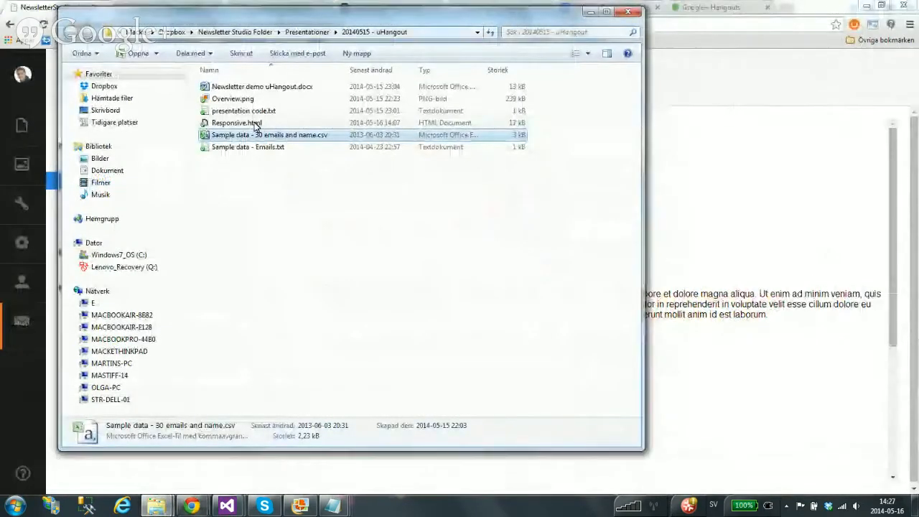
# Copy Responsive.html from the 20140515 - uHangout folder
pyautogui.click(254, 126)
pyautogui.rightClick(255, 126)
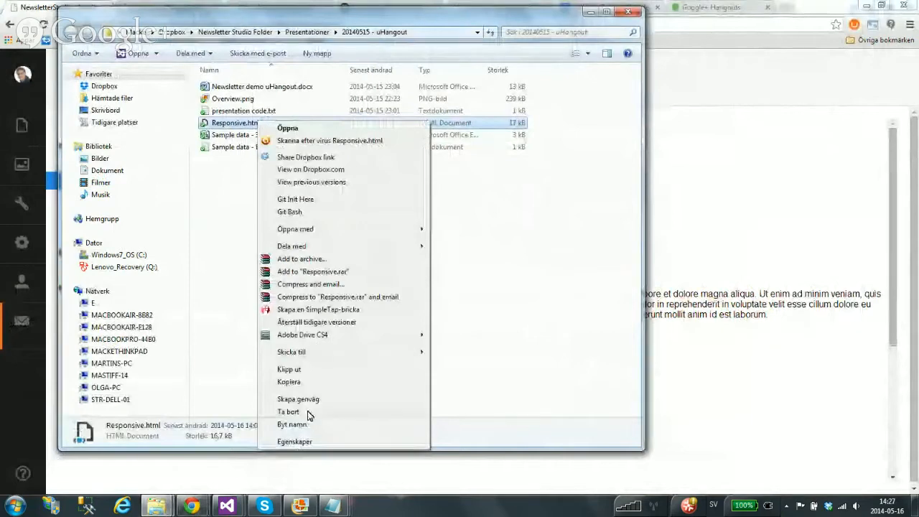
pyautogui.click(290, 382)
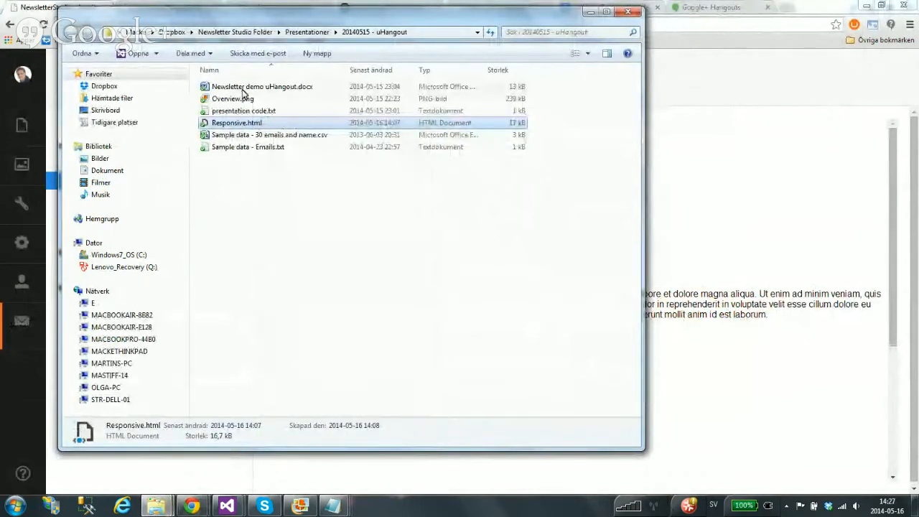
# Paste Responsive.html into App_Plugins\NewsletterStudio\Skins beside Default.html
pyautogui.moveTo(156, 506)
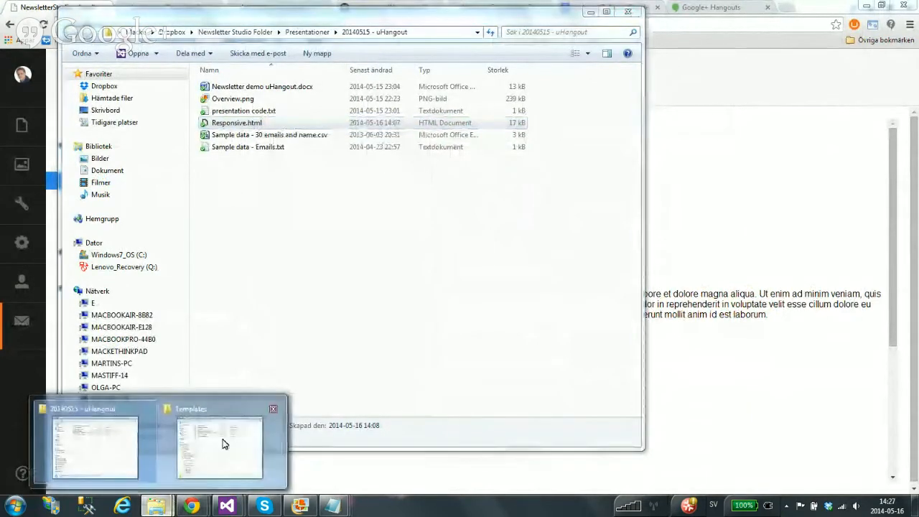
pyautogui.click(287, 471)
pyautogui.click(407, 68)
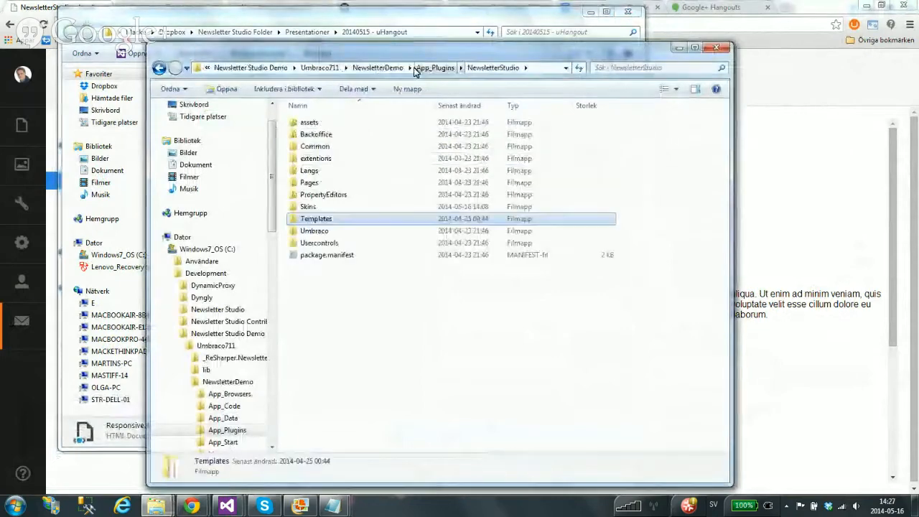
pyautogui.click(389, 70)
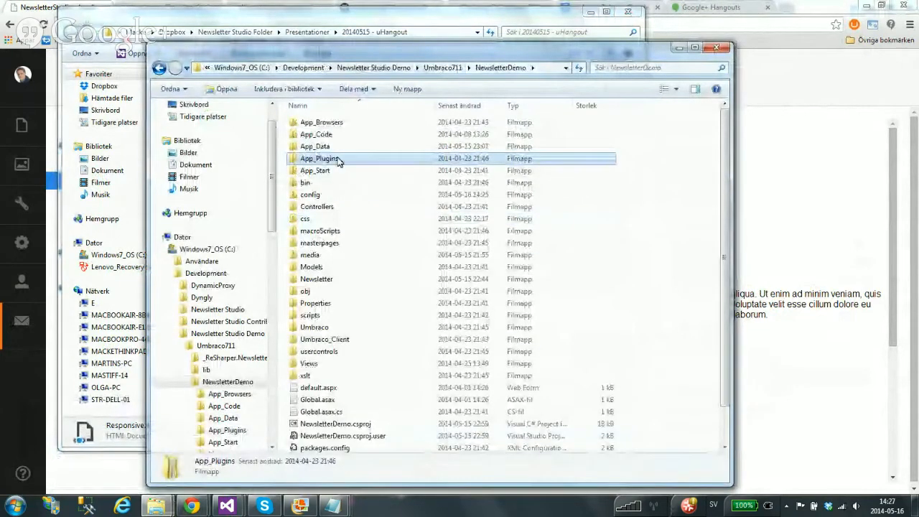
pyautogui.doubleClick(316, 158)
pyautogui.doubleClick(332, 123)
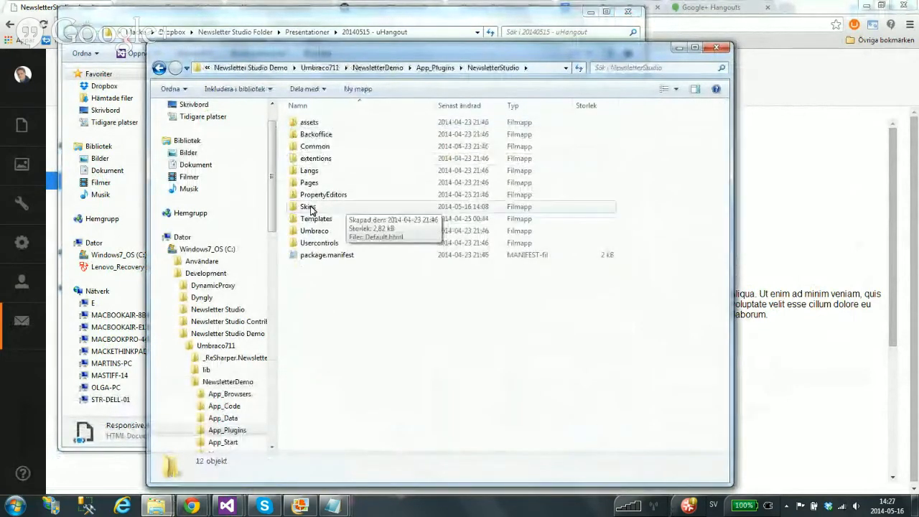
pyautogui.doubleClick(308, 206)
pyautogui.rightClick(351, 188)
pyautogui.click(399, 263)
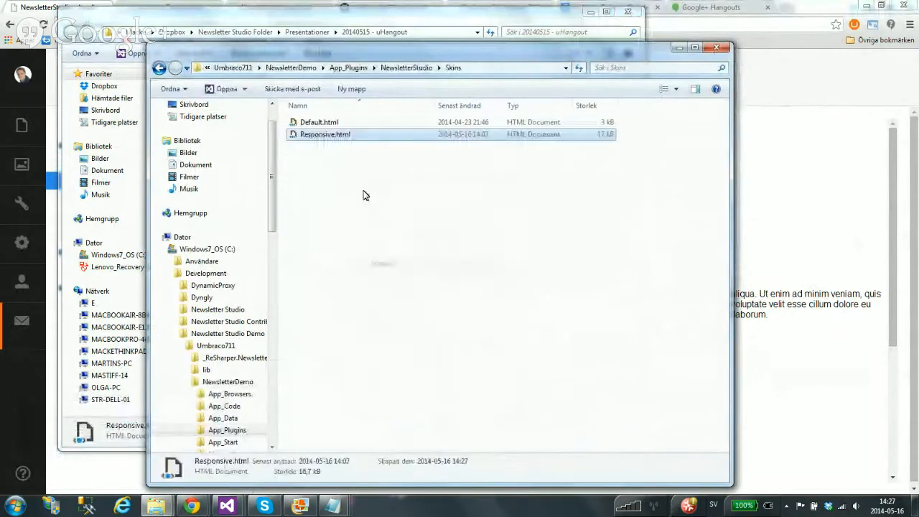
pyautogui.click(45, 13)
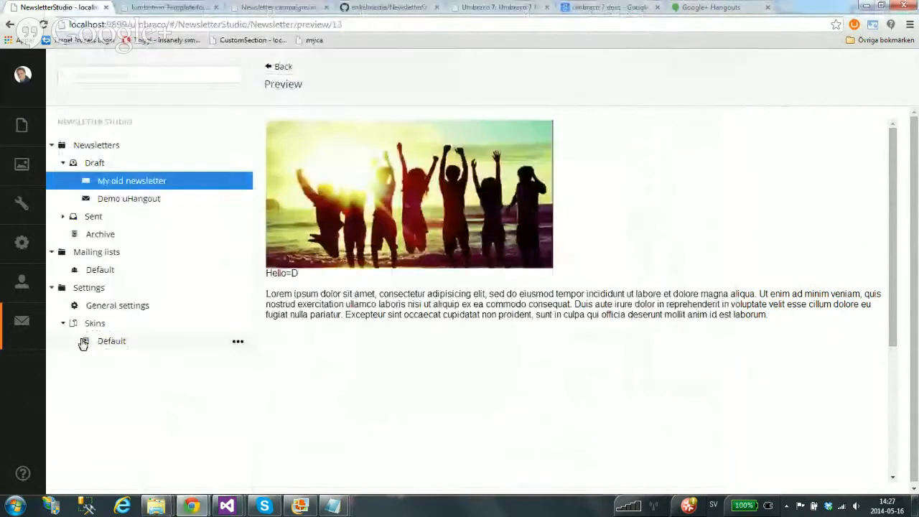
# Refresh the Skins list and set My old newsletter's skin to Responsive
pyautogui.rightClick(92, 323)
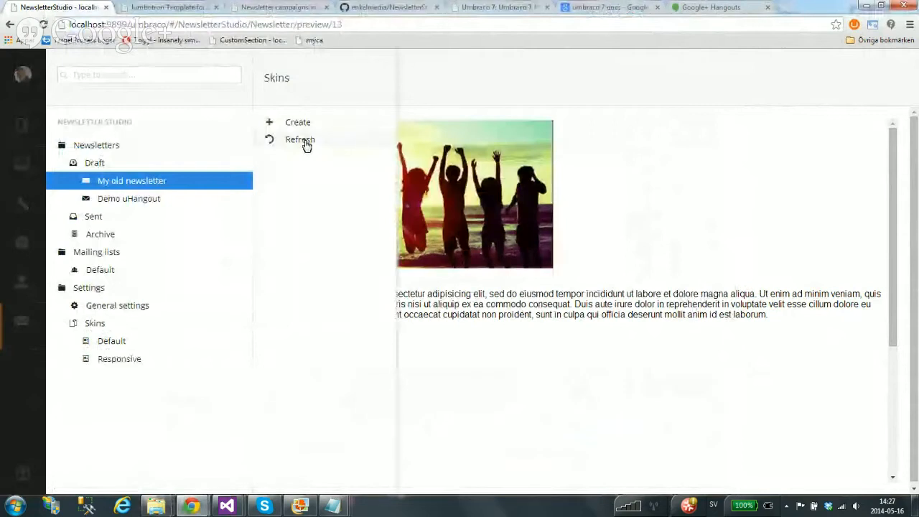
pyautogui.click(305, 142)
pyautogui.click(122, 362)
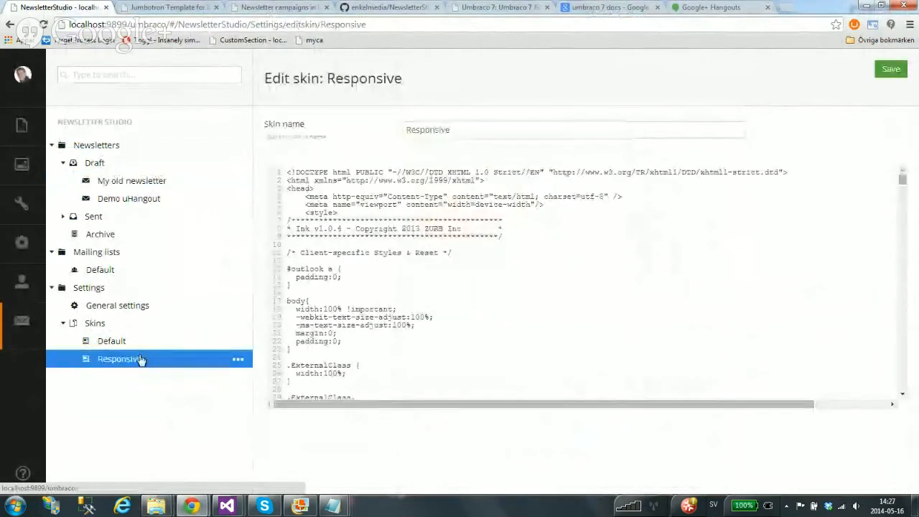
pyautogui.click(138, 182)
pyautogui.click(456, 316)
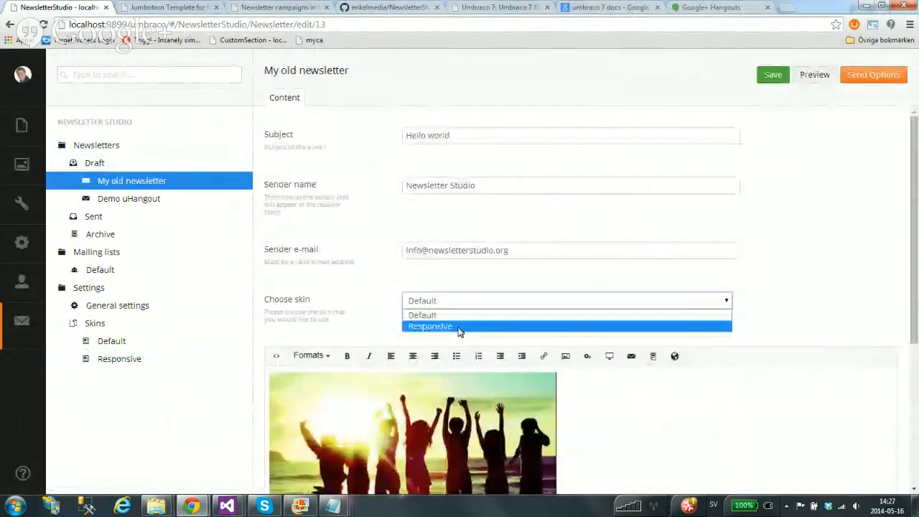
pyautogui.click(460, 326)
# Preview the newsletter and narrow the browser window to test the responsive layout
pyautogui.click(815, 76)
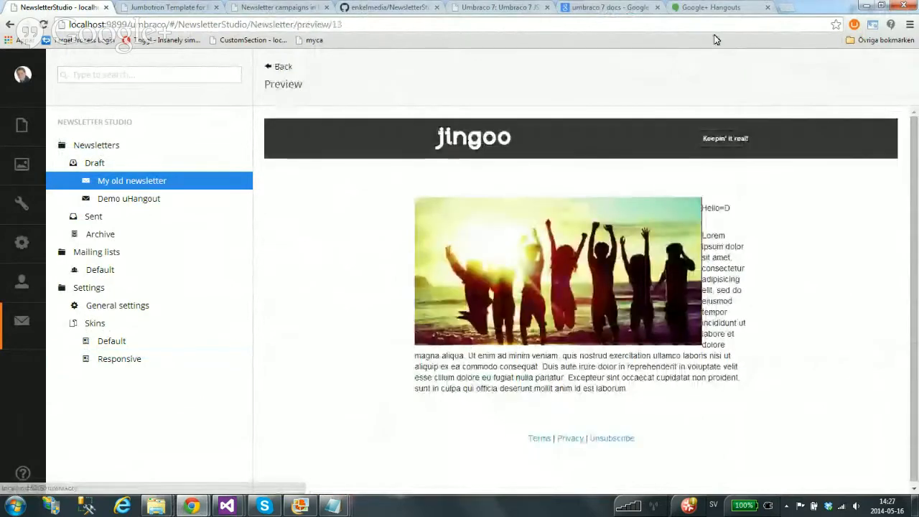
pyautogui.press('super+Down')
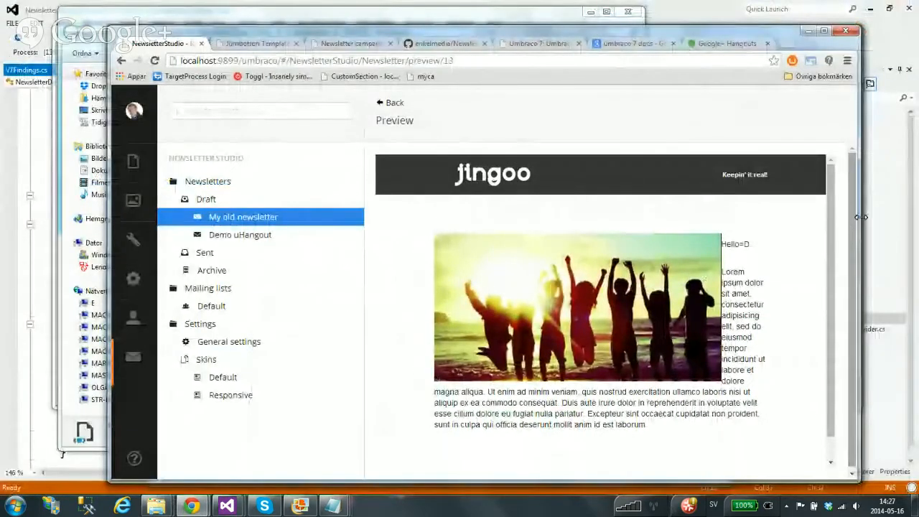
pyautogui.moveTo(862, 218); pyautogui.dragTo(768, 232)
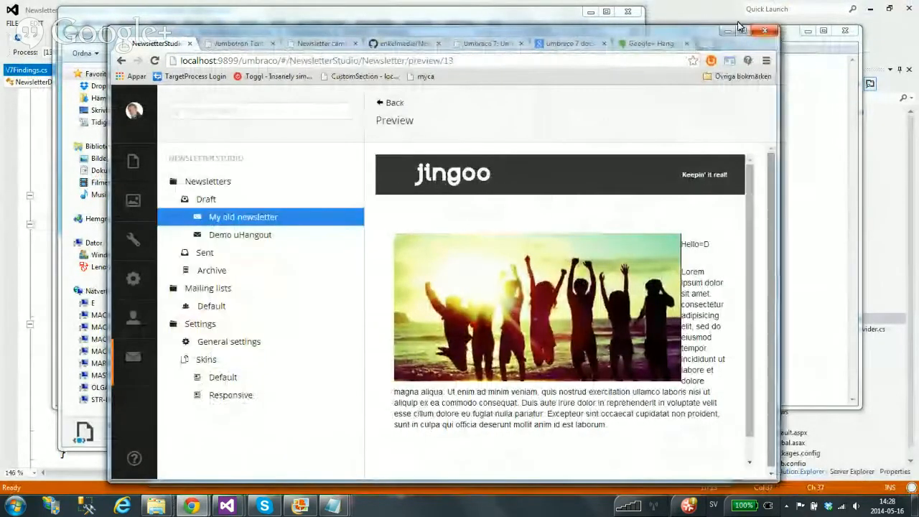
pyautogui.press('super+Up')
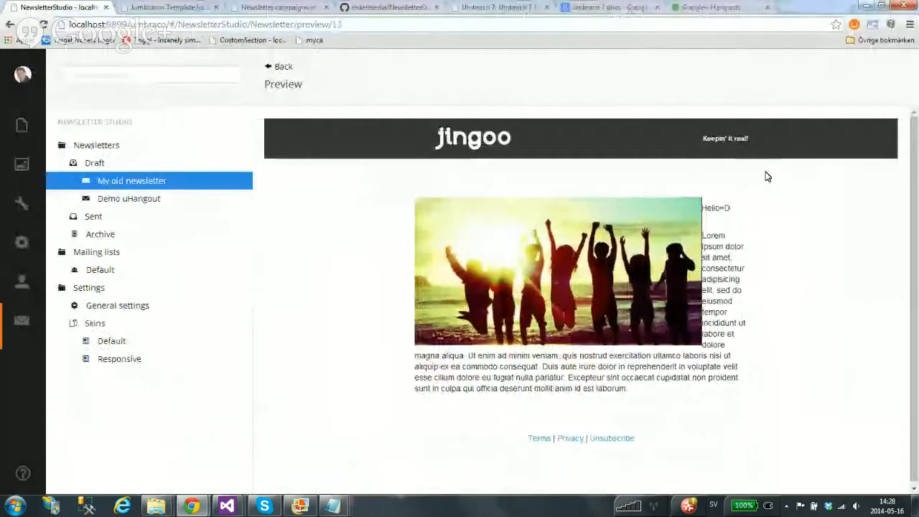
# Link the word 'adipiscing' in the newsletter body to the Contact page
pyautogui.click(284, 68)
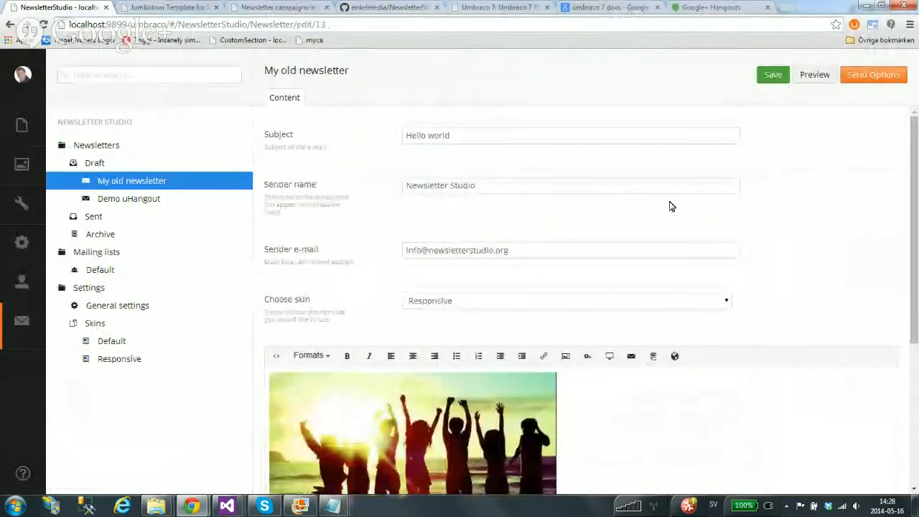
pyautogui.scroll(-3, 718, 201)
pyautogui.doubleClick(404, 317)
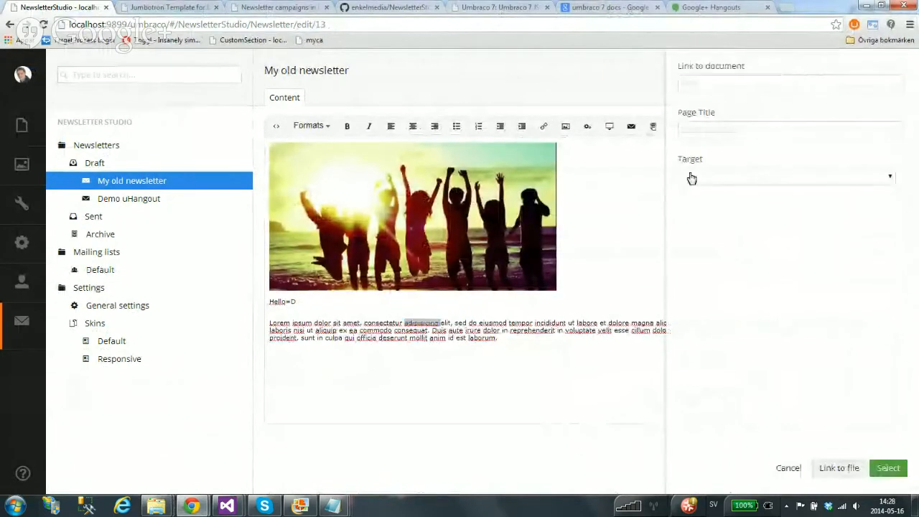
pyautogui.click(707, 178)
pyautogui.click(682, 246)
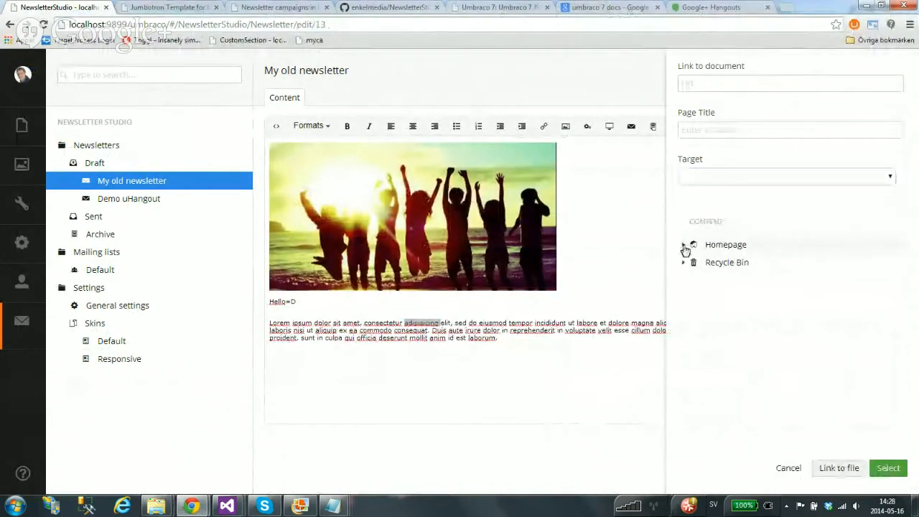
pyautogui.click(682, 244)
pyautogui.click(733, 316)
pyautogui.click(888, 467)
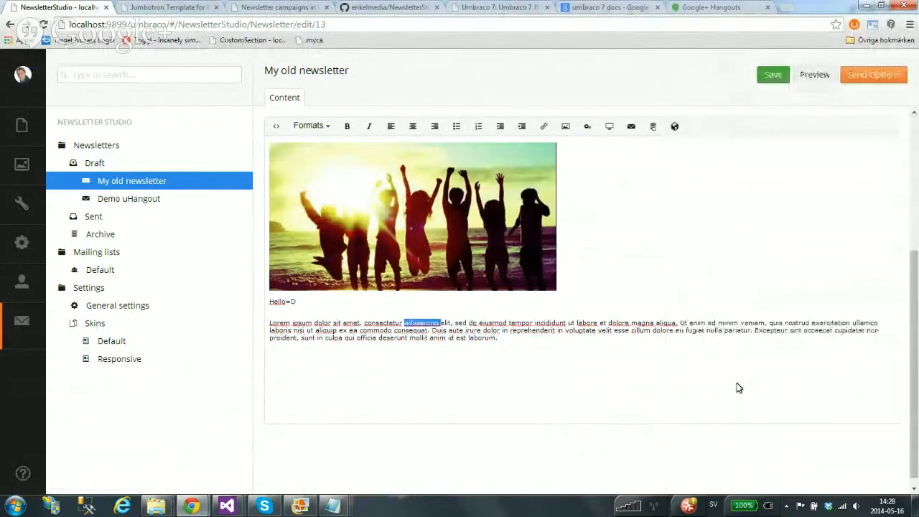
# Insert an 'Unsubscribe here' unsubscribe merge link after the body text and save the newsletter
pyautogui.click(675, 128)
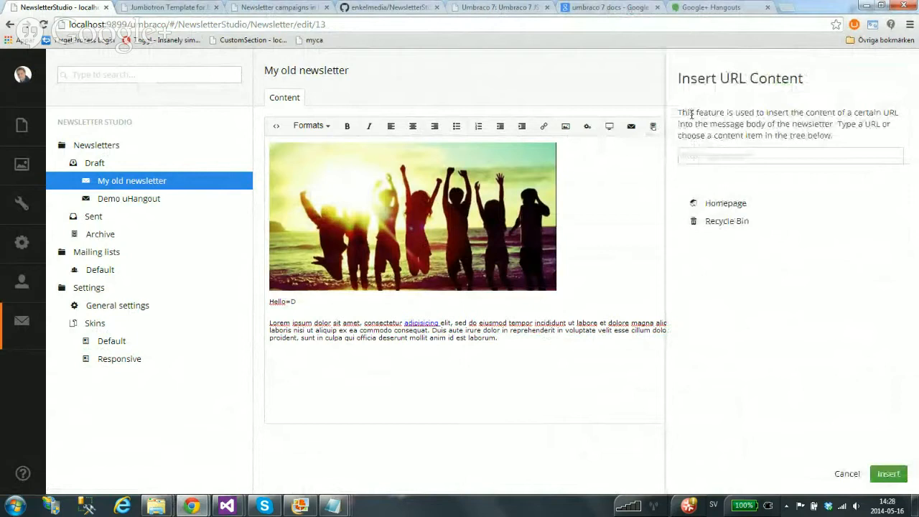
pyautogui.click(846, 474)
pyautogui.click(635, 132)
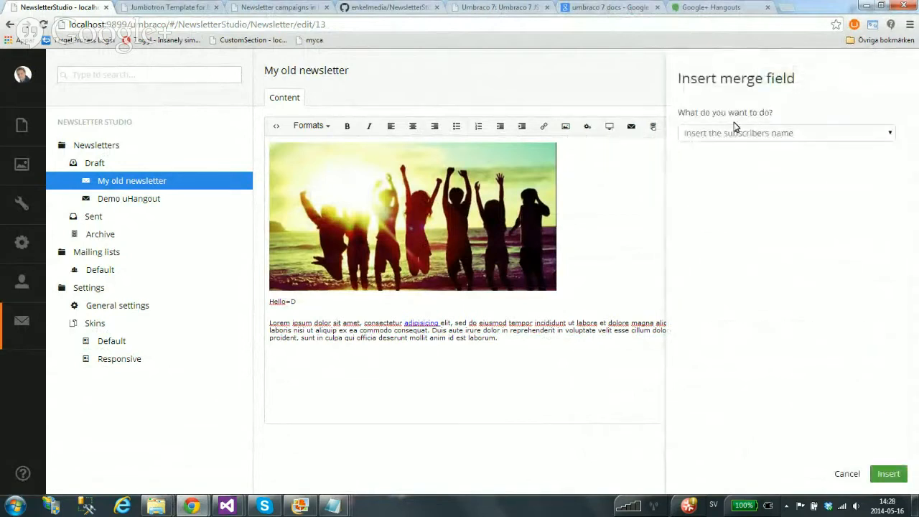
pyautogui.click(803, 134)
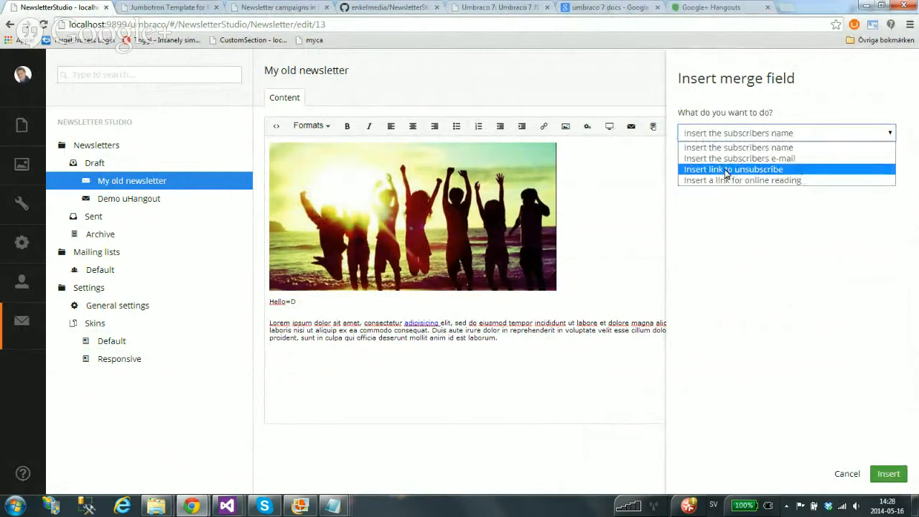
pyautogui.click(749, 170)
pyautogui.click(758, 178)
pyautogui.write('Un')
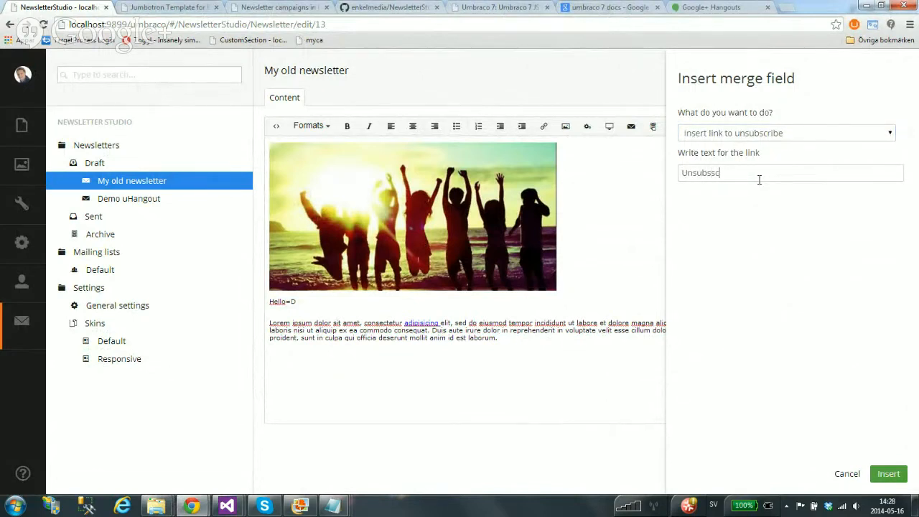
pyautogui.write('subscribe here')
pyautogui.click(889, 473)
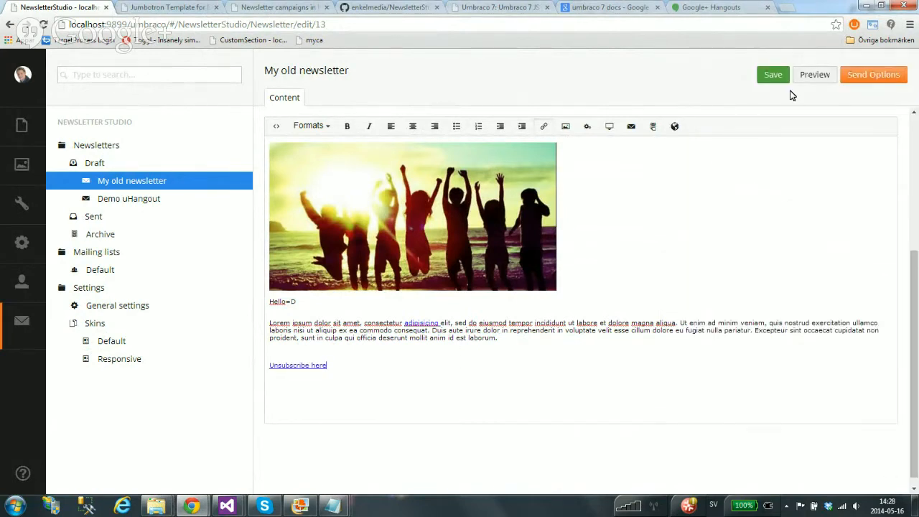
pyautogui.click(764, 79)
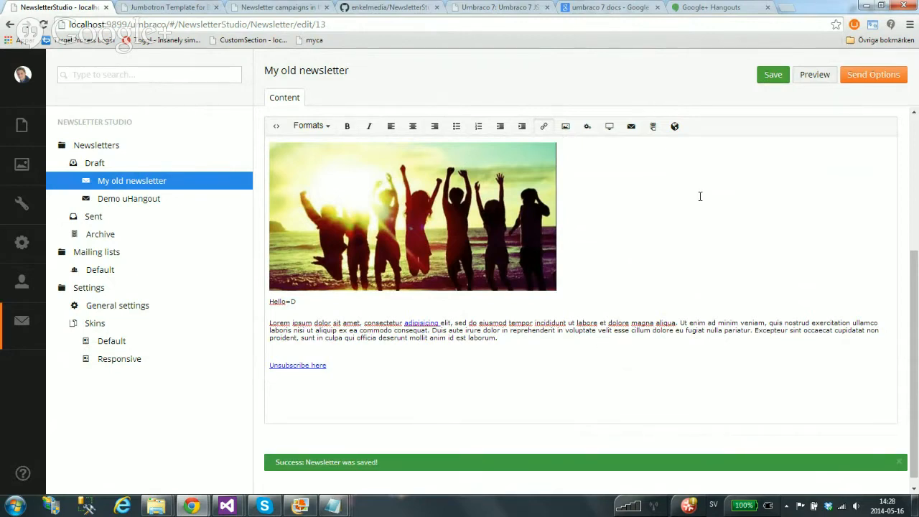
# Make 'Hello=D' a Heading 1, save, and bring up the newsletter's Send options page
pyautogui.moveTo(293, 302); pyautogui.dragTo(269, 302)
pyautogui.click(318, 126)
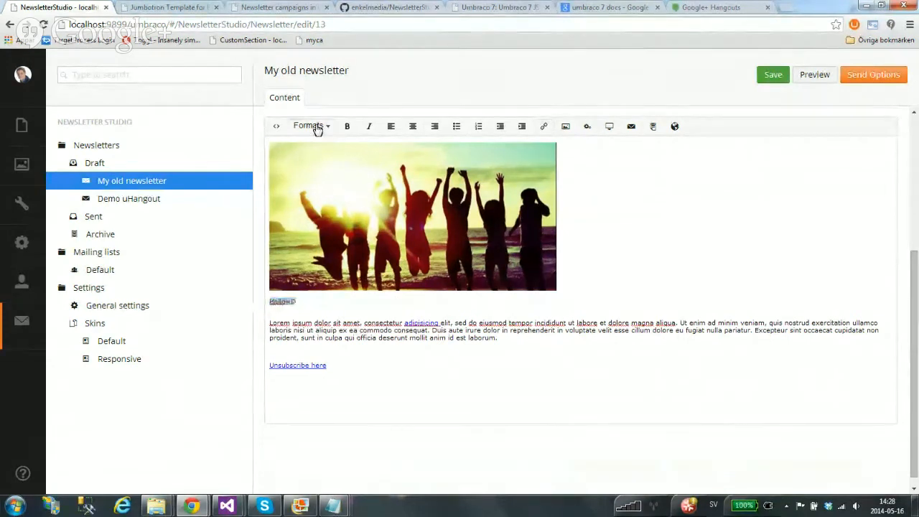
pyautogui.click(338, 166)
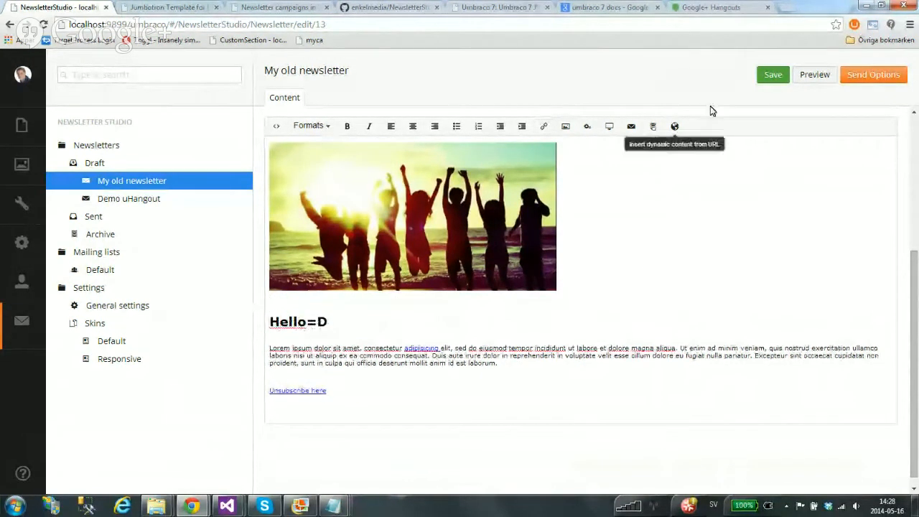
pyautogui.click(775, 76)
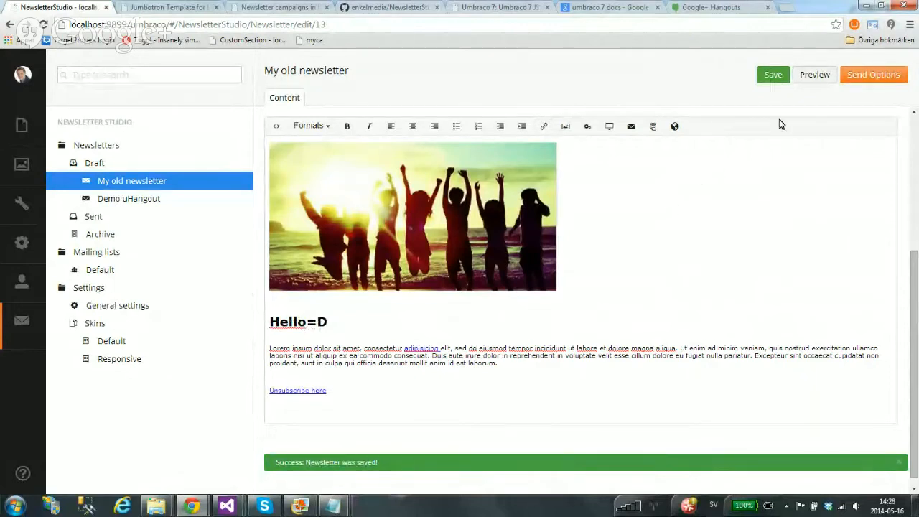
pyautogui.click(874, 84)
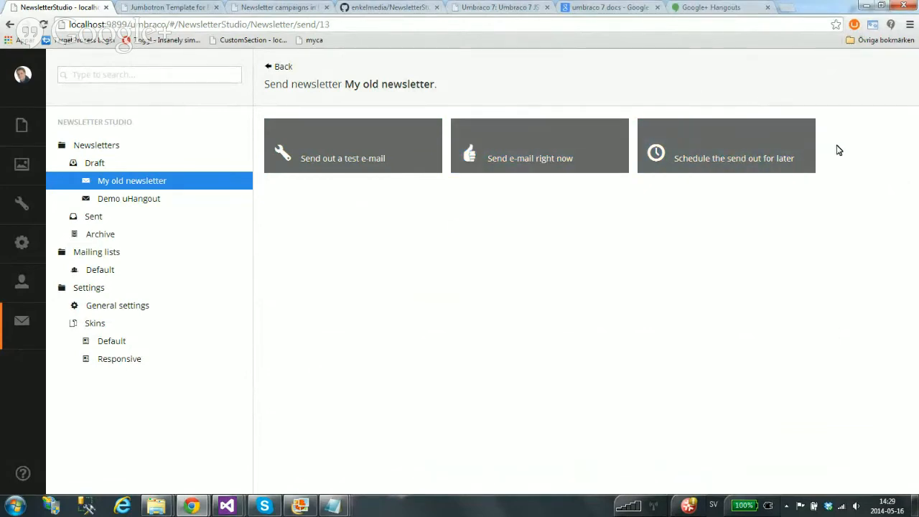
# Open the 'Send out a test e-mail' form for My old newsletter
pyautogui.click(391, 162)
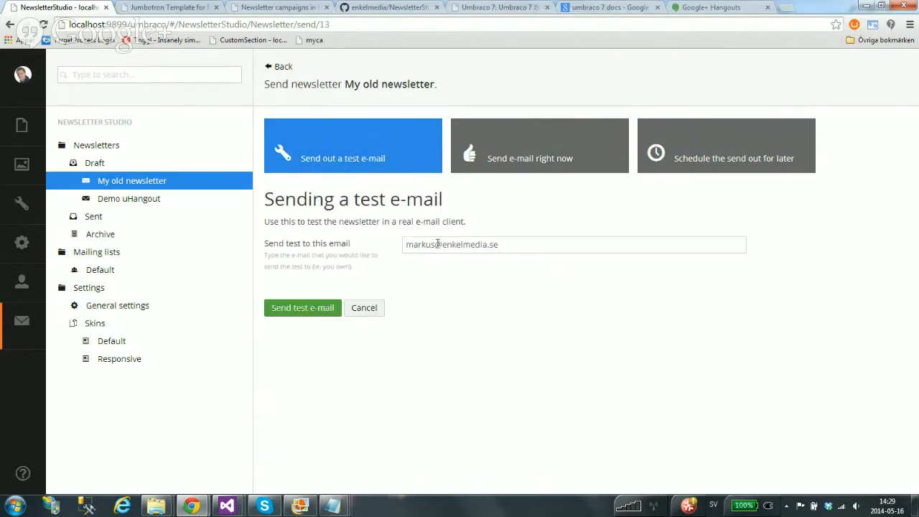
pyautogui.click(786, 505)
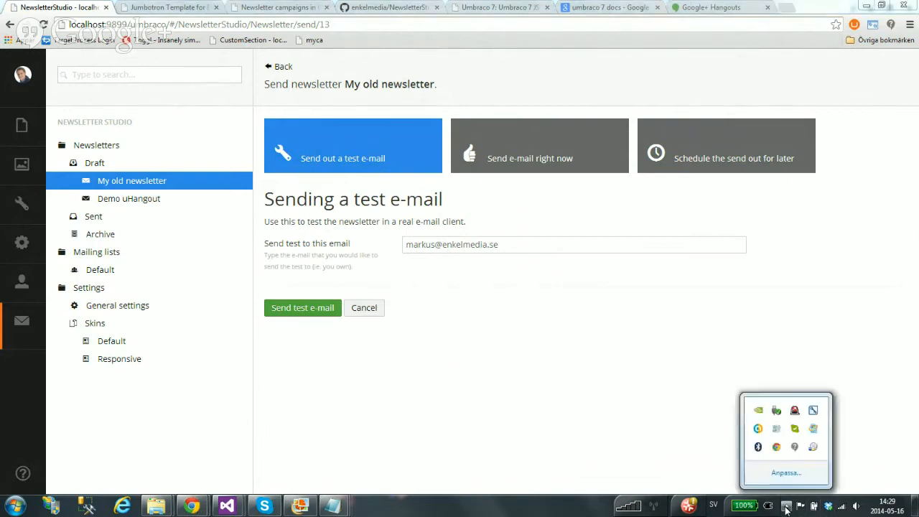
pyautogui.click(688, 488)
pyautogui.click(787, 506)
pyautogui.click(543, 512)
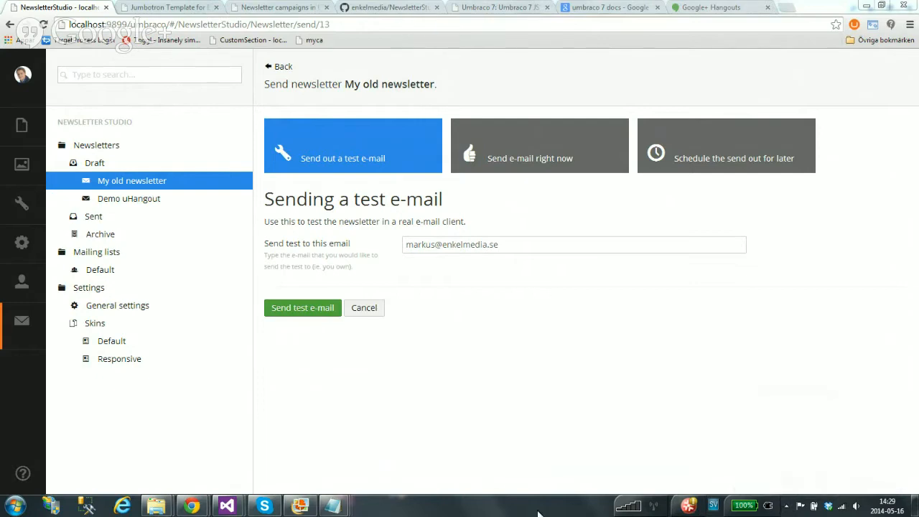
# Search the system for Papercut
pyautogui.press('super')
pyautogui.write('papercuit')
pyautogui.press('BackSpace')
pyautogui.press('BackSpace')
# Launch Papercut and delete its old captured messages
pyautogui.write('t')
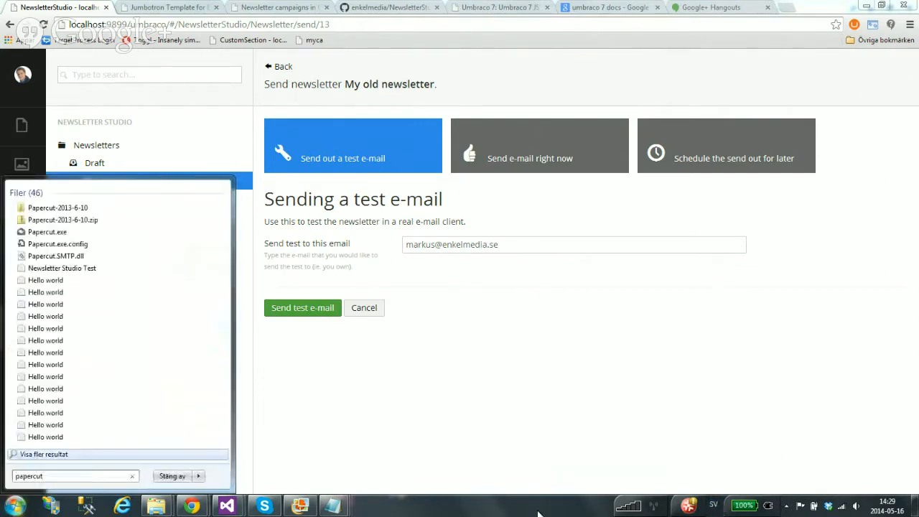
pyautogui.click(52, 236)
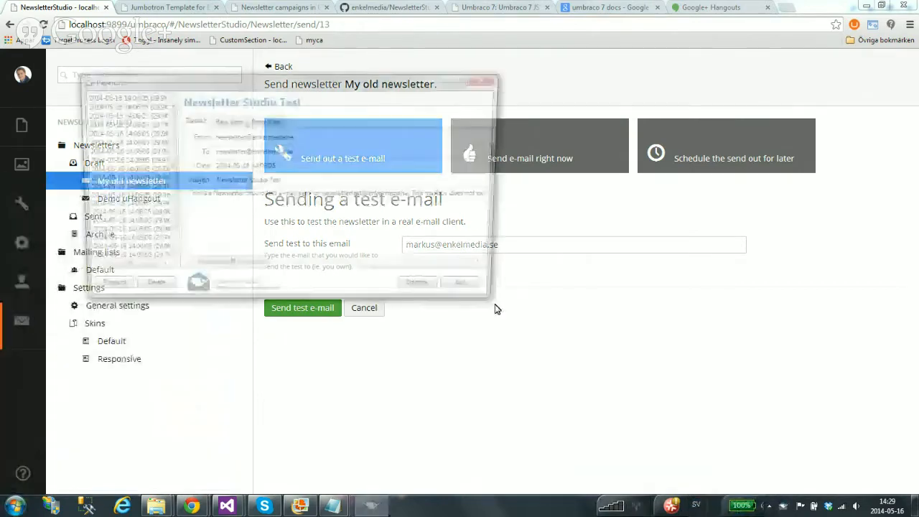
pyautogui.click(106, 142)
pyautogui.hotkey('ctrl', 'a')
pyautogui.press('Delete')
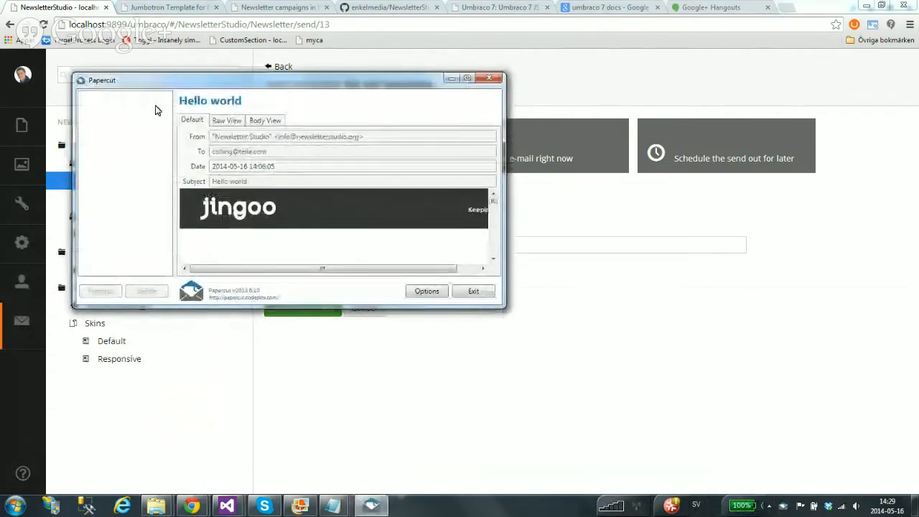
pyautogui.moveTo(201, 74); pyautogui.dragTo(214, 21)
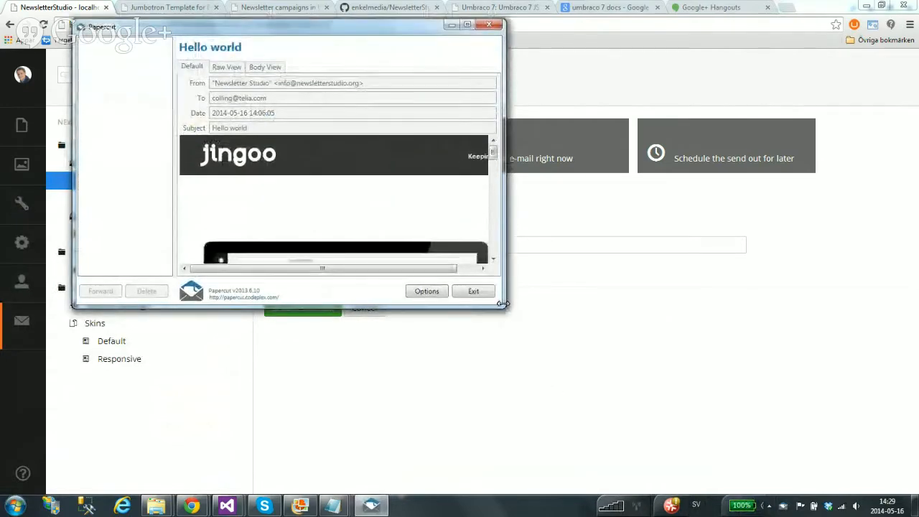
# Send the test e-mail and read the received 'Hello world' message in an enlarged Papercut window
pyautogui.click(628, 232)
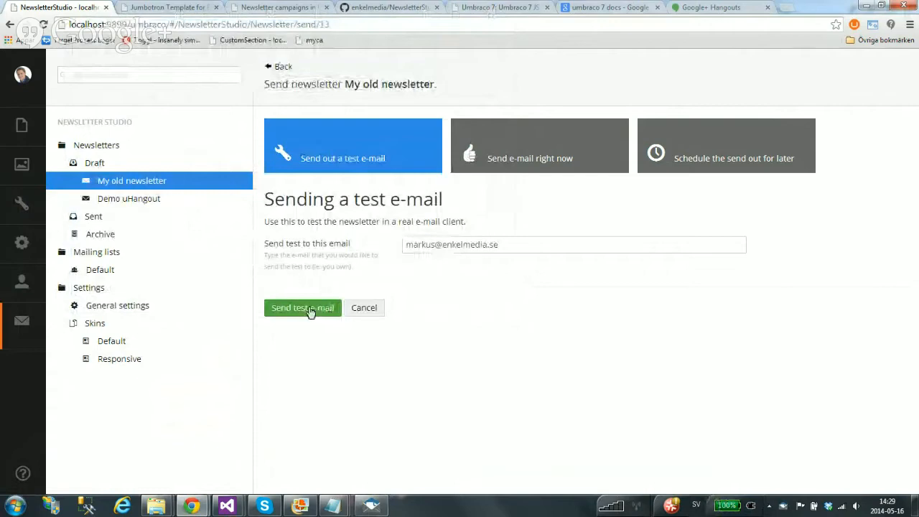
pyautogui.click(304, 308)
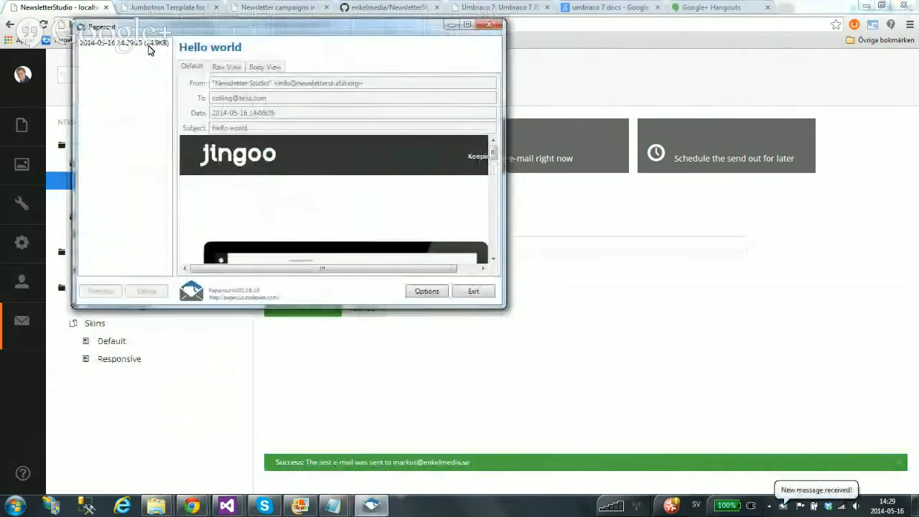
pyautogui.moveTo(505, 307); pyautogui.dragTo(773, 455)
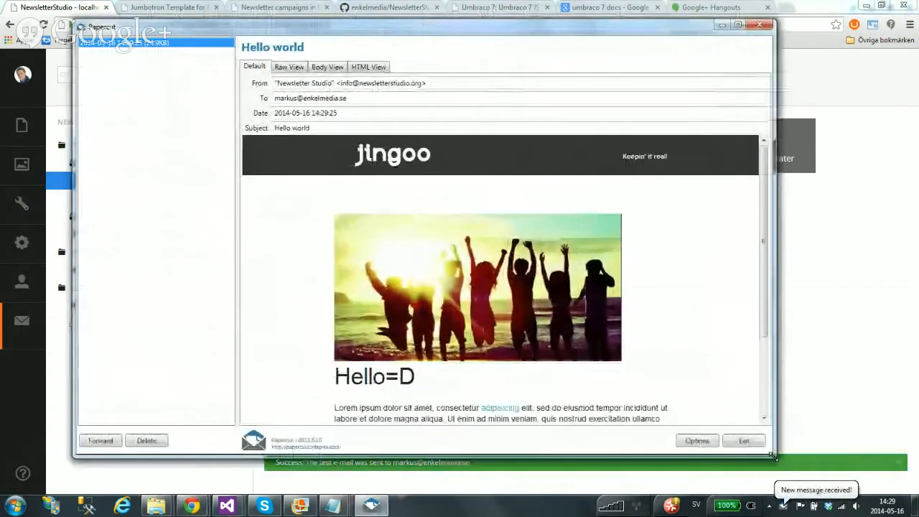
pyautogui.moveTo(762, 208); pyautogui.dragTo(806, 264)
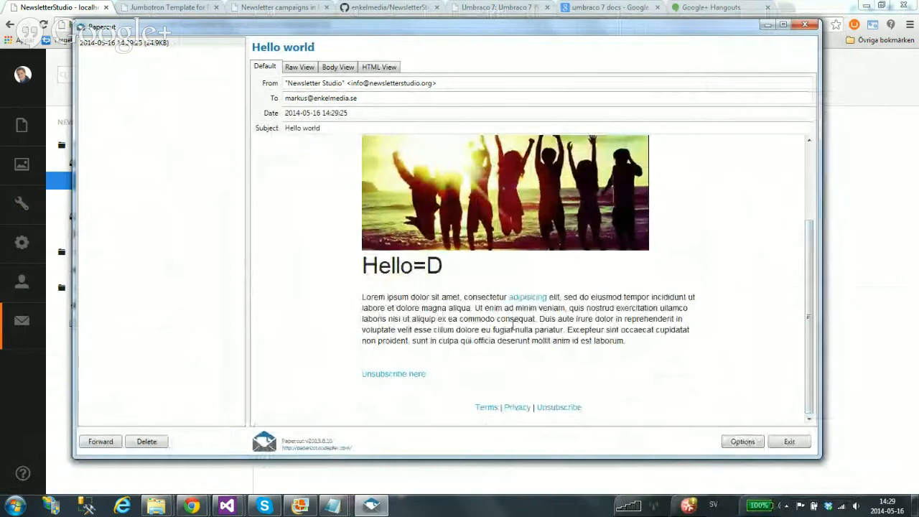
# Send My old newsletter right now to the Default (59) mailing list and confirm
pyautogui.click(765, 25)
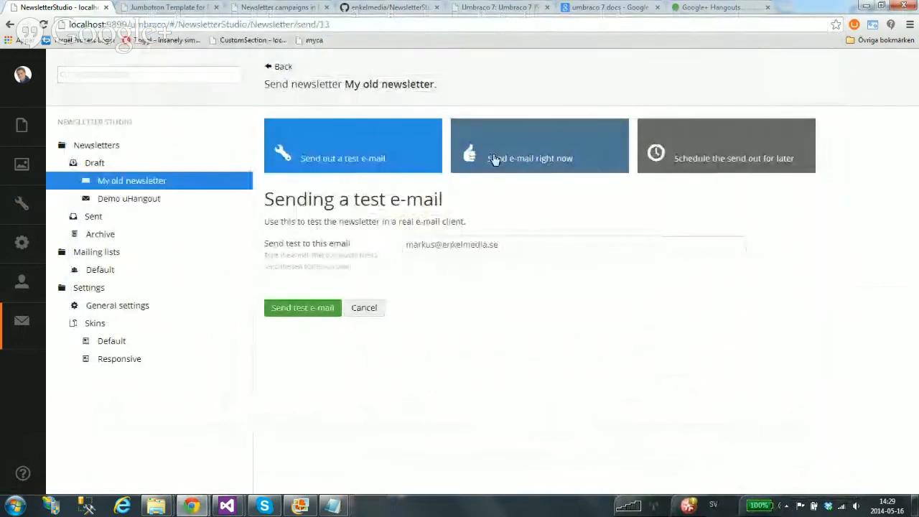
pyautogui.click(550, 165)
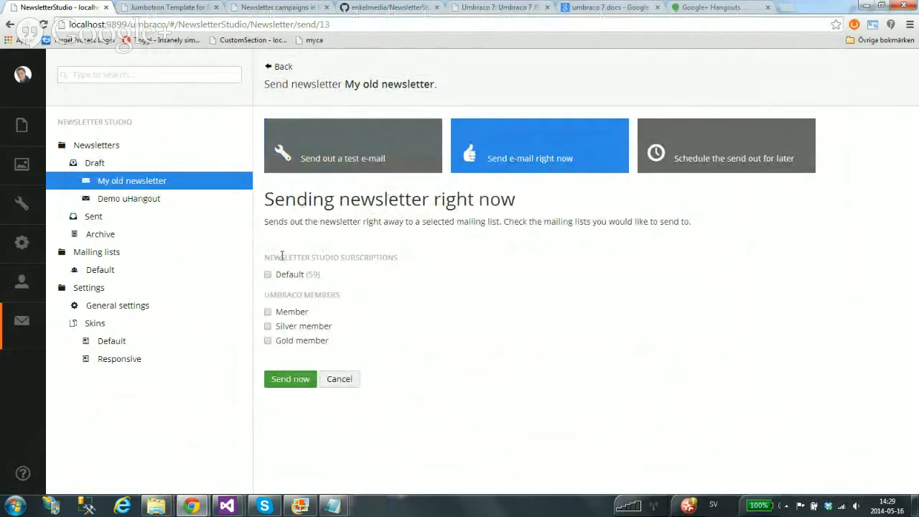
pyautogui.moveTo(285, 257); pyautogui.dragTo(337, 275)
pyautogui.moveTo(277, 295); pyautogui.dragTo(346, 297)
pyautogui.click(324, 293)
pyautogui.moveTo(265, 256); pyautogui.dragTo(383, 270)
pyautogui.click(378, 255)
pyautogui.click(382, 221)
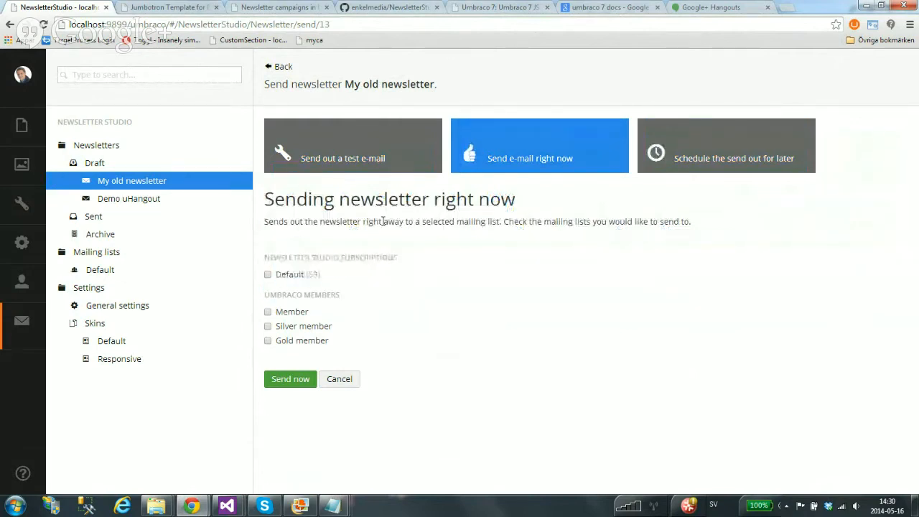
pyautogui.click(268, 277)
pyautogui.click(290, 380)
pyautogui.click(481, 97)
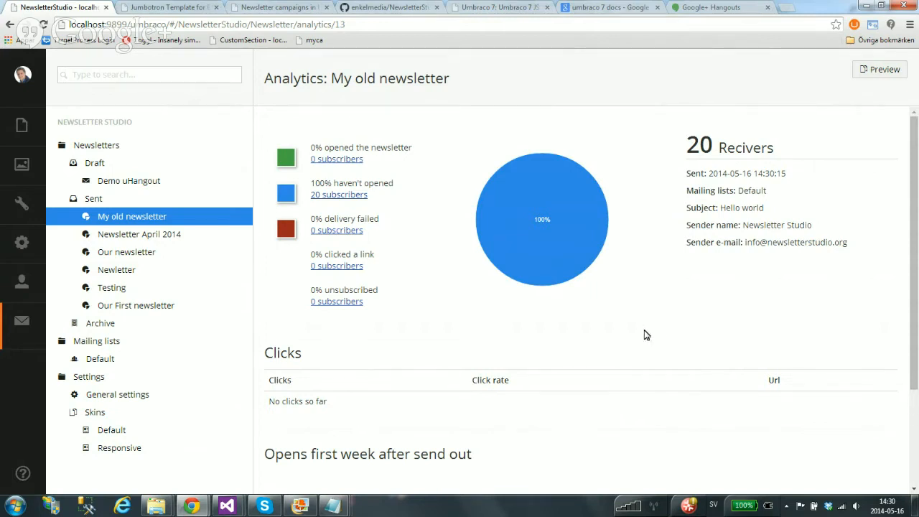
# Reveal the hidden system tray icons after reviewing the 20-receiver, 0% opened analytics
pyautogui.click(786, 506)
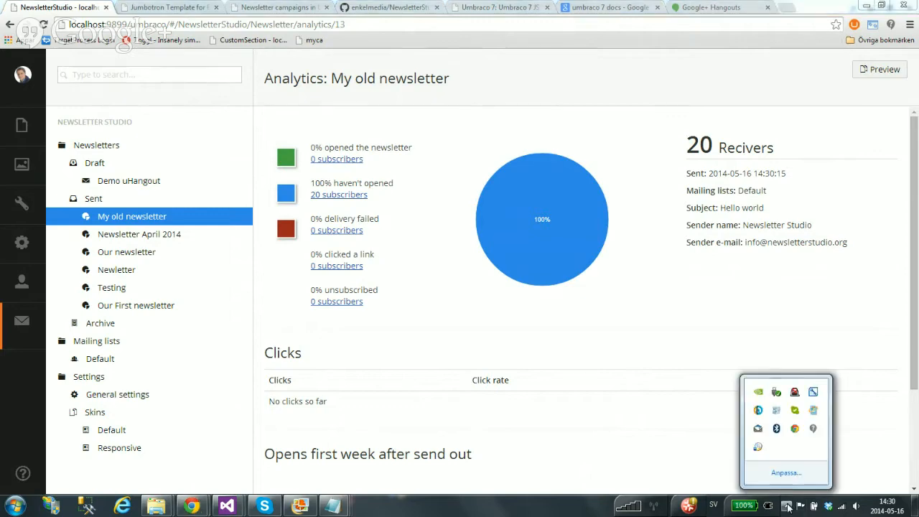
# Open Papercut from the tray and follow the adipiscing link in two recipients' copies
pyautogui.doubleClick(757, 429)
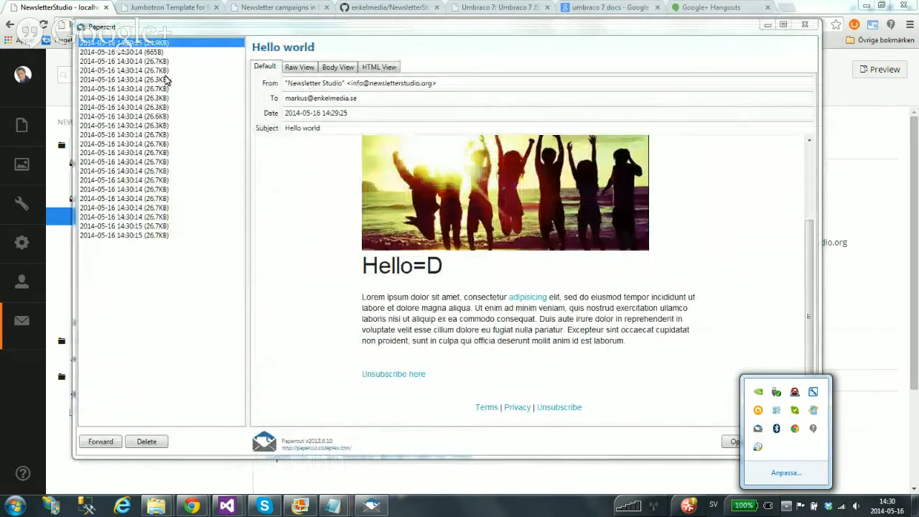
pyautogui.click(164, 61)
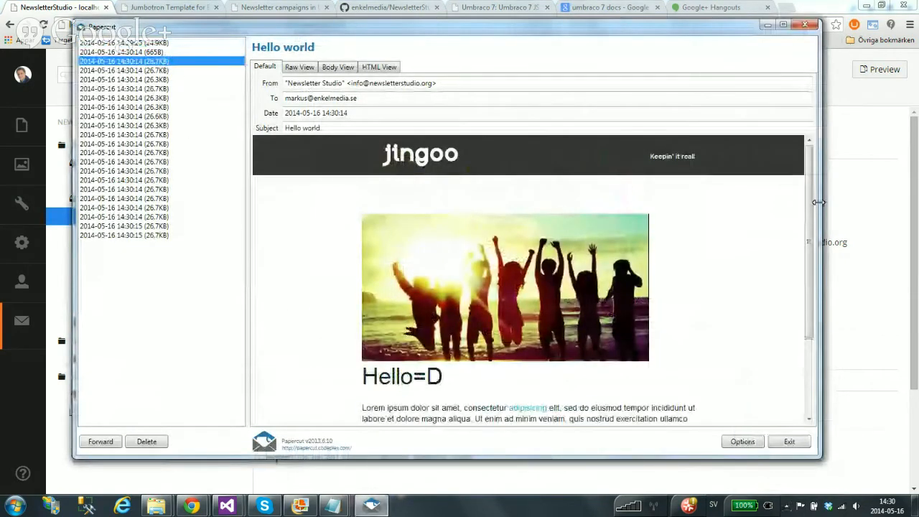
pyautogui.scroll(-5, 811, 241)
pyautogui.click(158, 113)
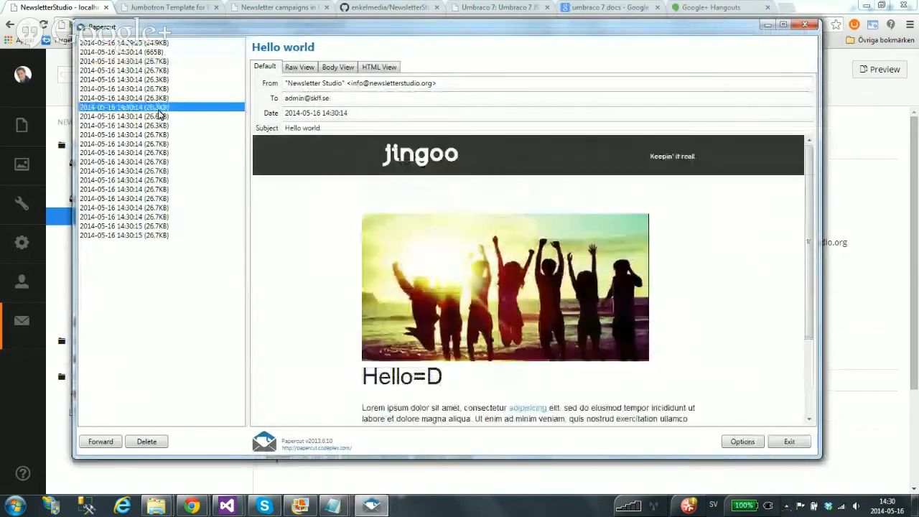
pyautogui.click(183, 91)
pyautogui.click(188, 153)
pyautogui.click(521, 409)
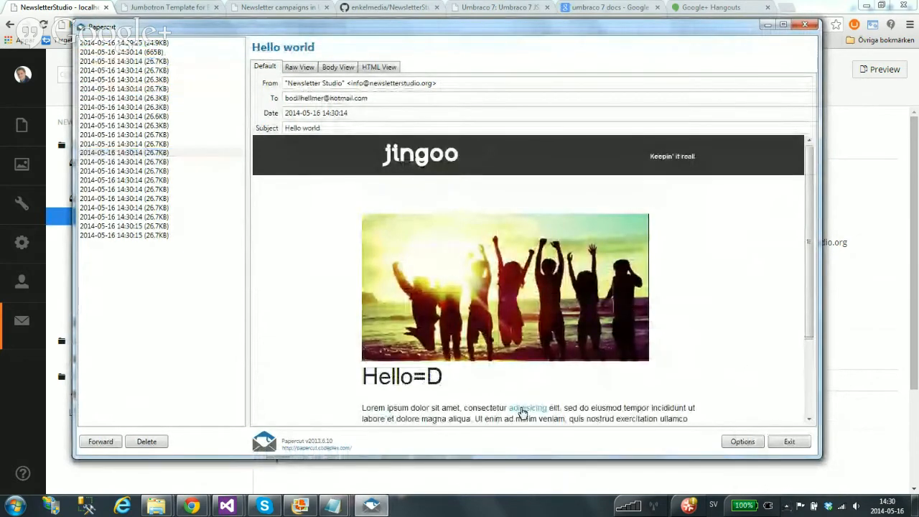
pyautogui.click(169, 115)
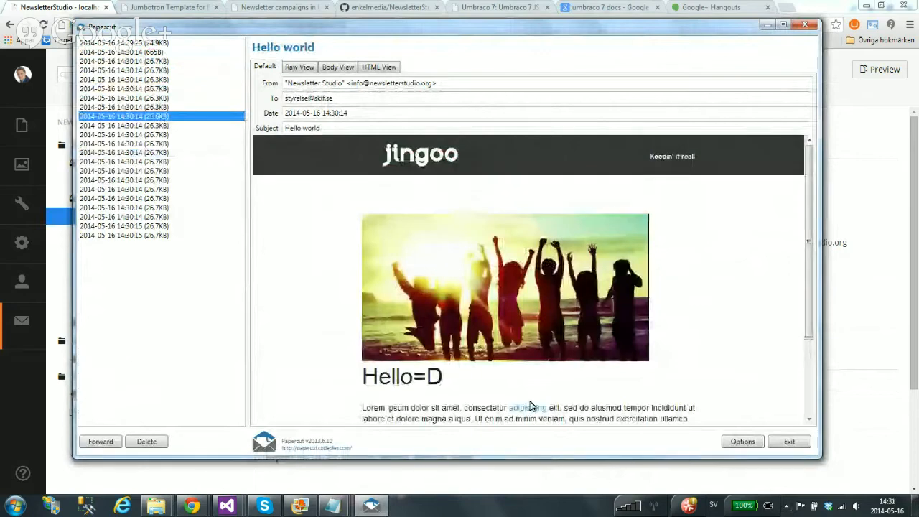
pyautogui.click(529, 408)
# Follow the 'Unsubscribe here' link in two more copies, then minimize Papercut
pyautogui.click(154, 207)
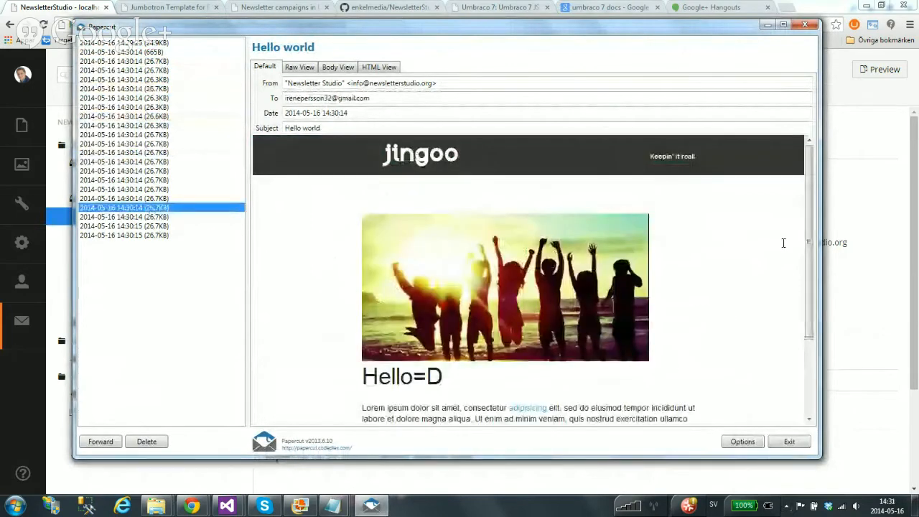
pyautogui.click(797, 234)
pyautogui.scroll(-3, 797, 235)
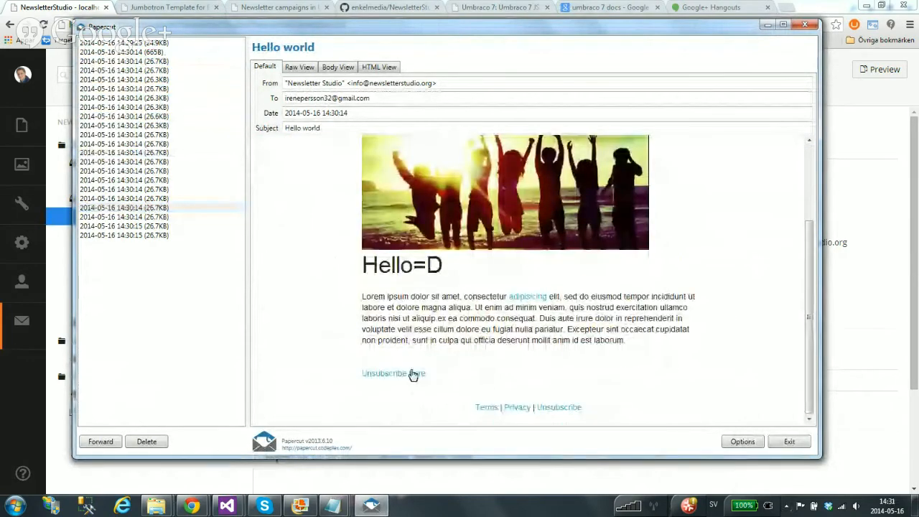
pyautogui.click(413, 374)
pyautogui.click(165, 199)
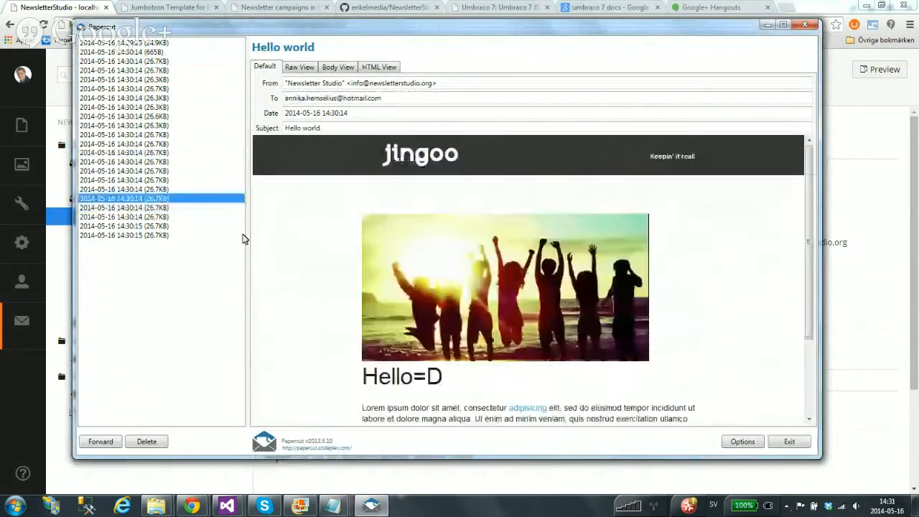
pyautogui.scroll(-5, 810, 196)
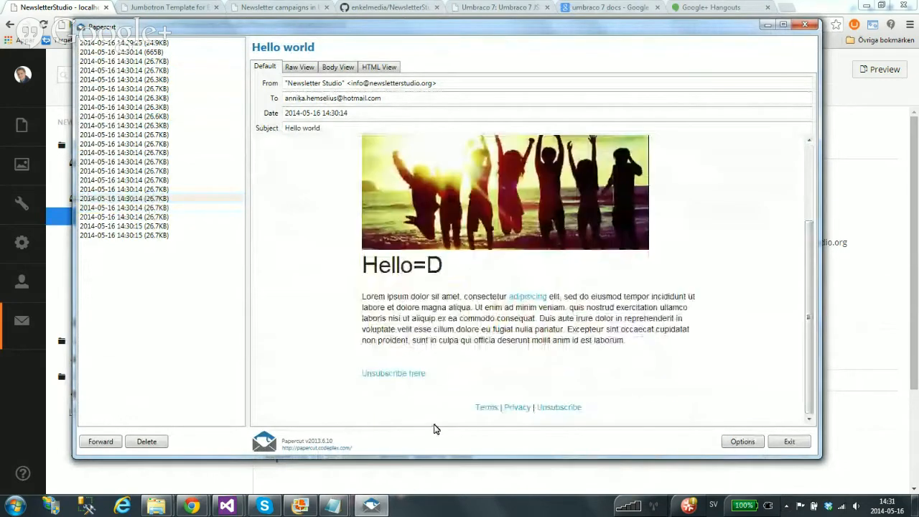
pyautogui.click(413, 374)
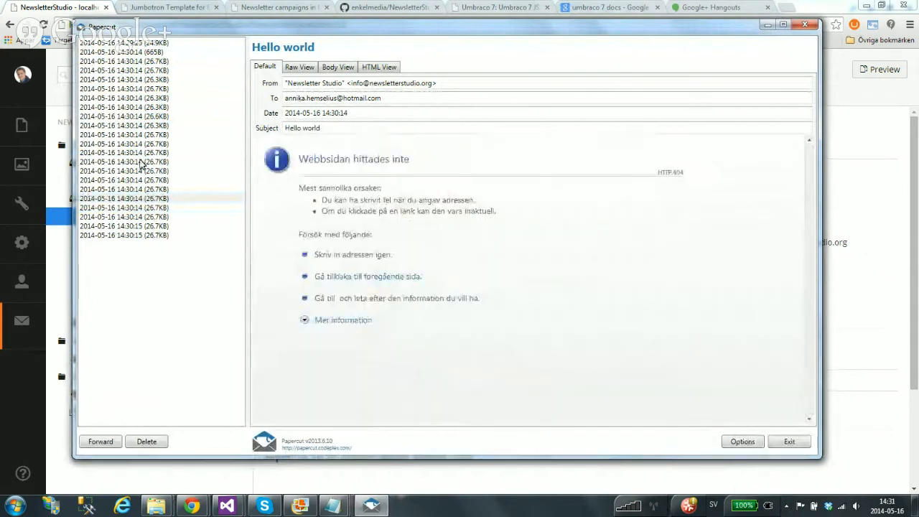
pyautogui.click(165, 171)
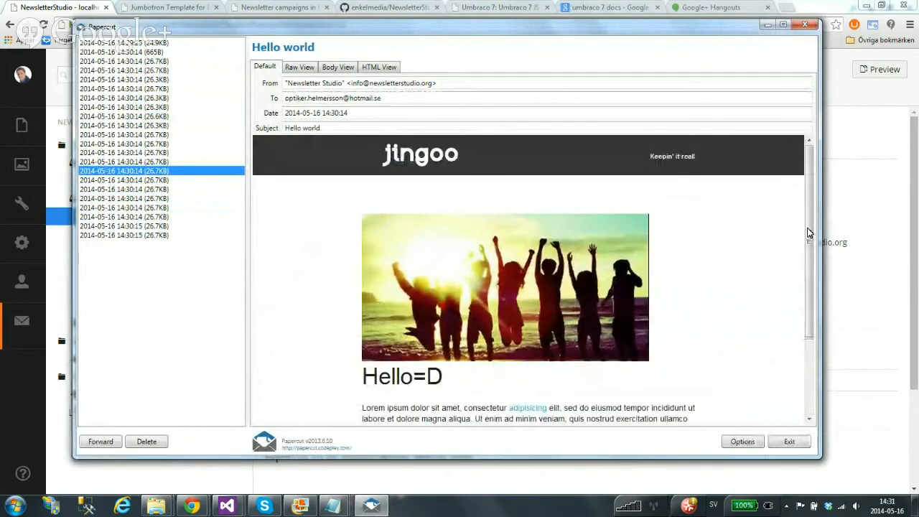
pyautogui.scroll(-3, 810, 229)
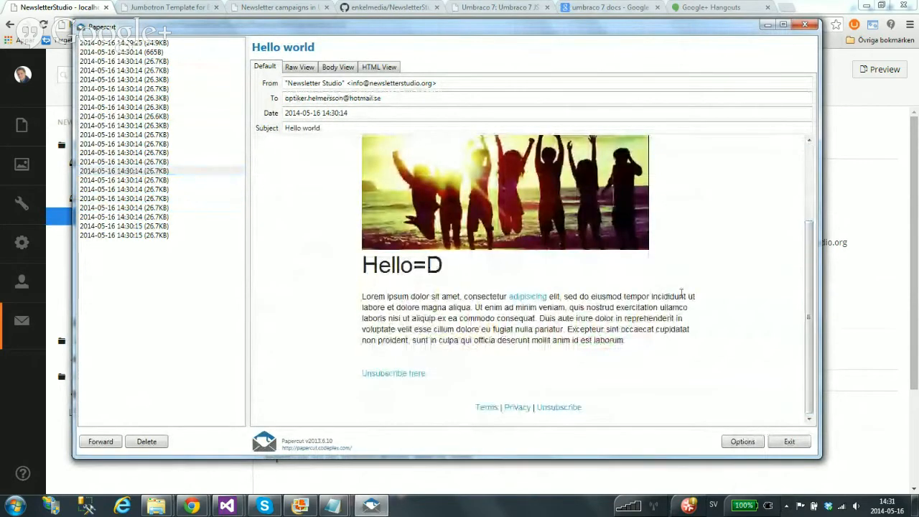
pyautogui.click(764, 26)
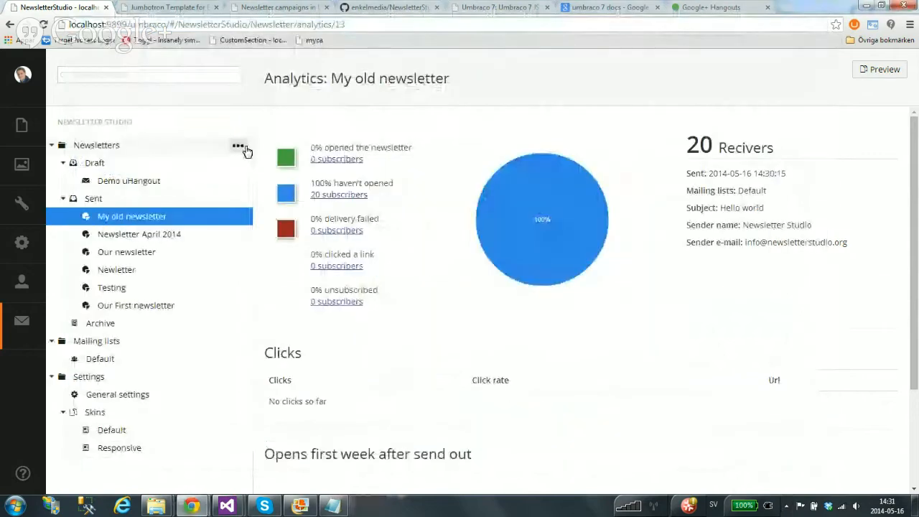
# Reload My old newsletter's analytics and review the 40% opened, 20% clicked charts and Clicks table
pyautogui.click(124, 234)
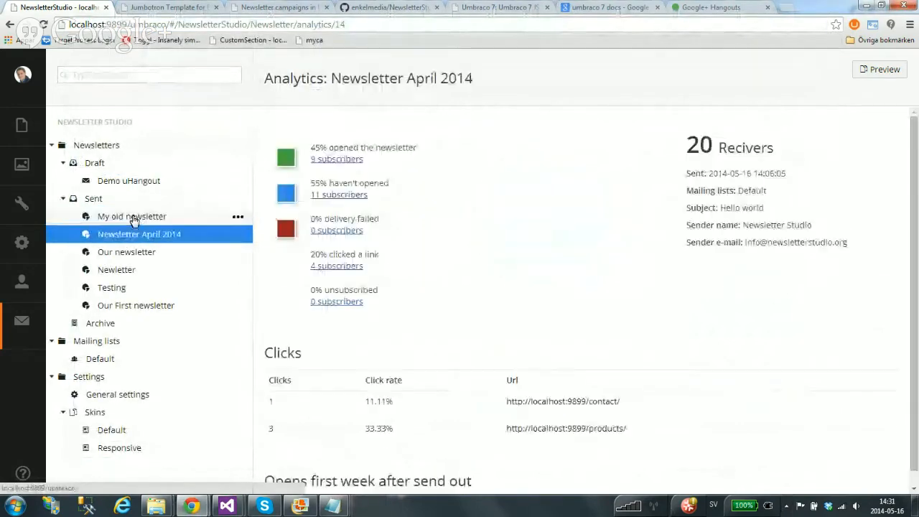
pyautogui.click(131, 217)
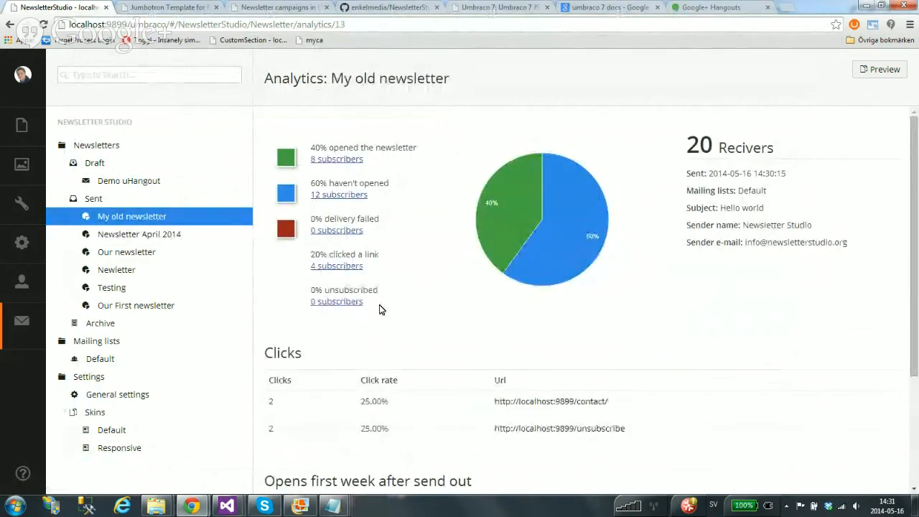
pyautogui.scroll(-1, 322, 375)
pyautogui.scroll(1, 323, 375)
pyautogui.moveTo(269, 401); pyautogui.dragTo(656, 427)
pyautogui.click(626, 338)
pyautogui.scroll(-1, 463, 296)
pyautogui.scroll(-2, 463, 296)
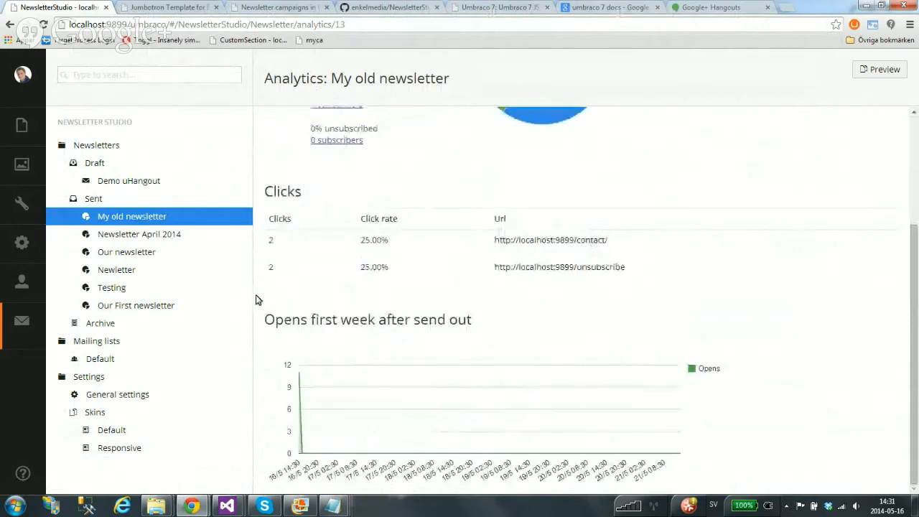
pyautogui.moveTo(302, 377)
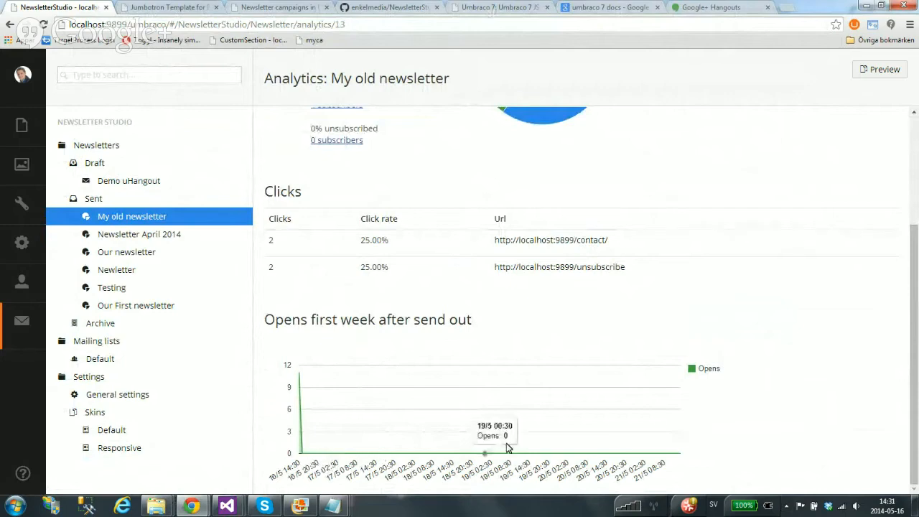
pyautogui.scroll(3, 360, 349)
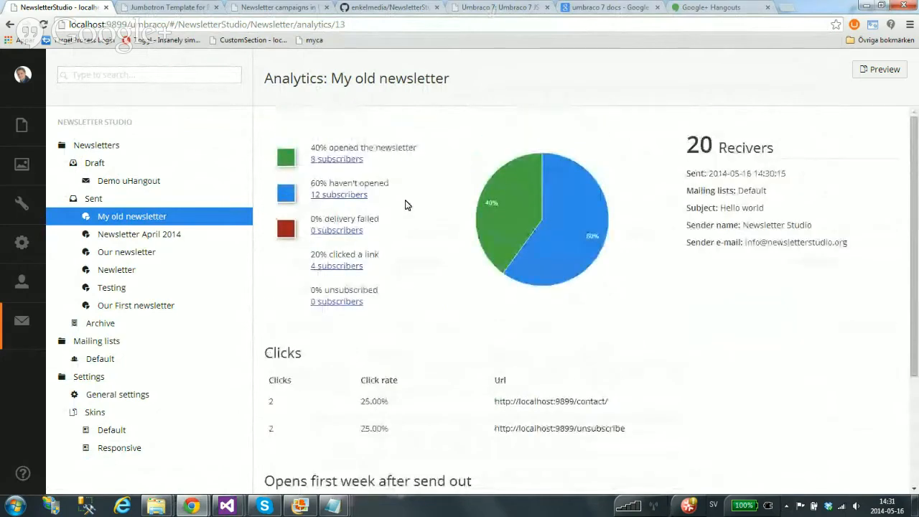
pyautogui.scroll(-3, 420, 260)
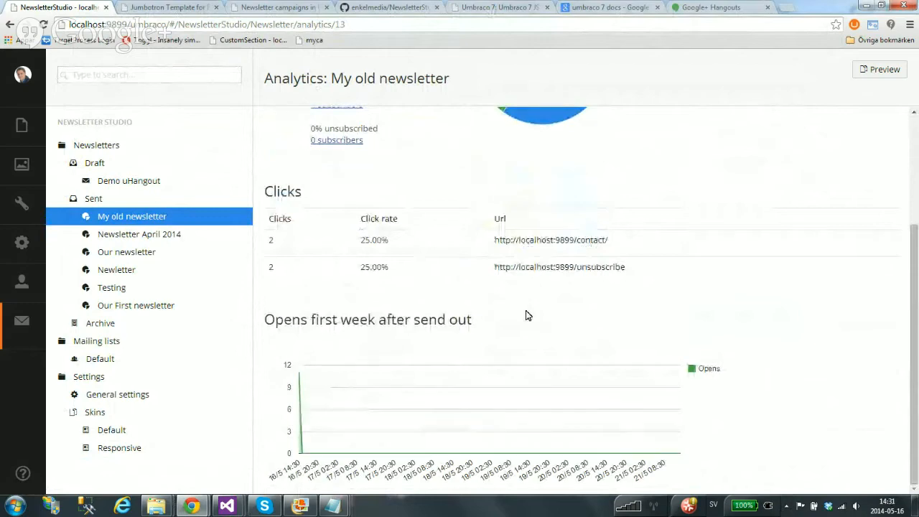
pyautogui.scroll(3, 418, 309)
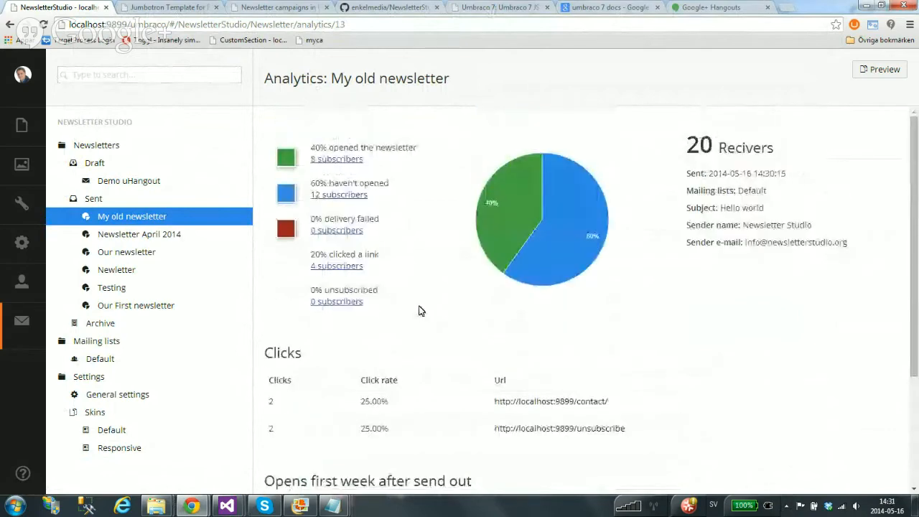
# List the 8 subscribers who opened the newsletter and inspect several of their activity details
pyautogui.click(341, 161)
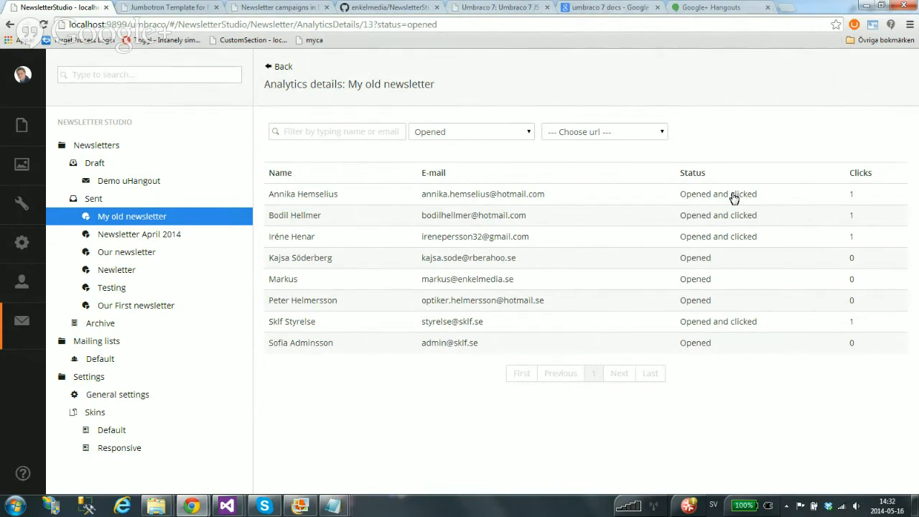
pyautogui.click(529, 194)
pyautogui.moveTo(278, 222); pyautogui.dragTo(342, 221)
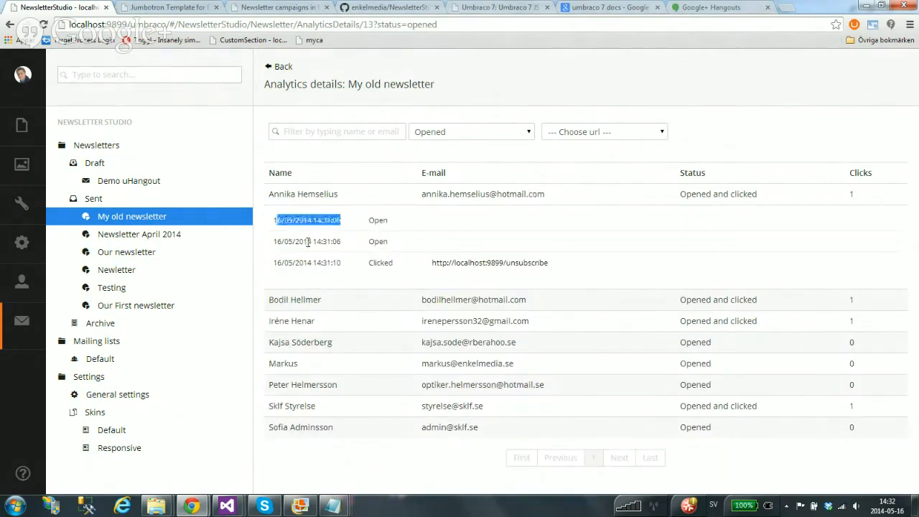
pyautogui.moveTo(293, 263); pyautogui.dragTo(349, 262)
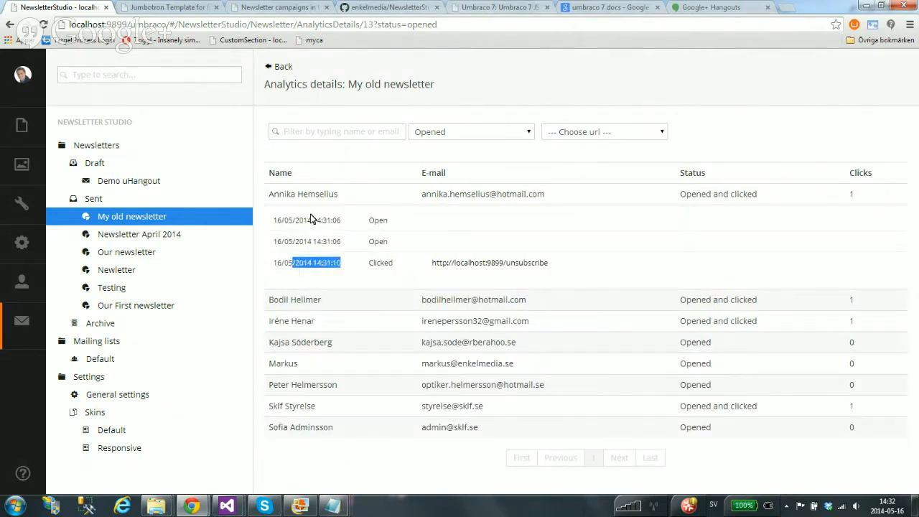
pyautogui.moveTo(273, 220); pyautogui.dragTo(314, 262)
pyautogui.click(359, 264)
pyautogui.click(325, 258)
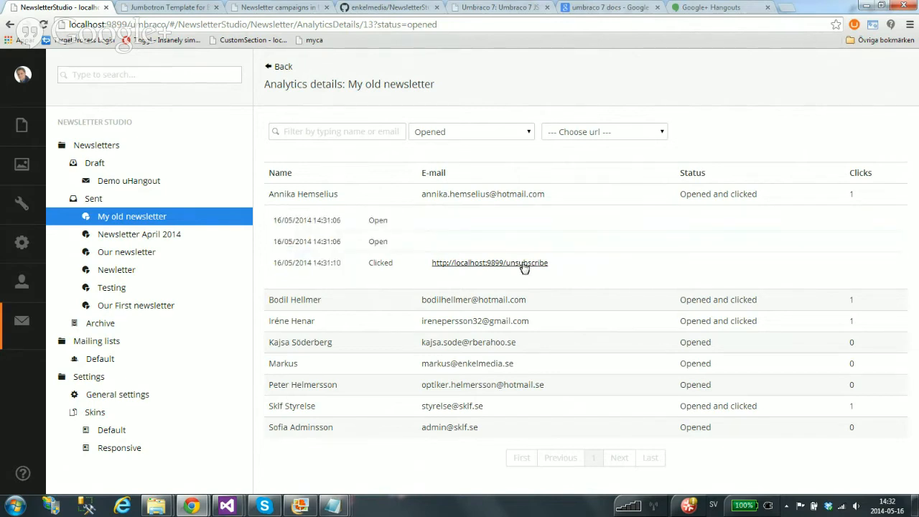
pyautogui.click(526, 200)
pyautogui.click(505, 263)
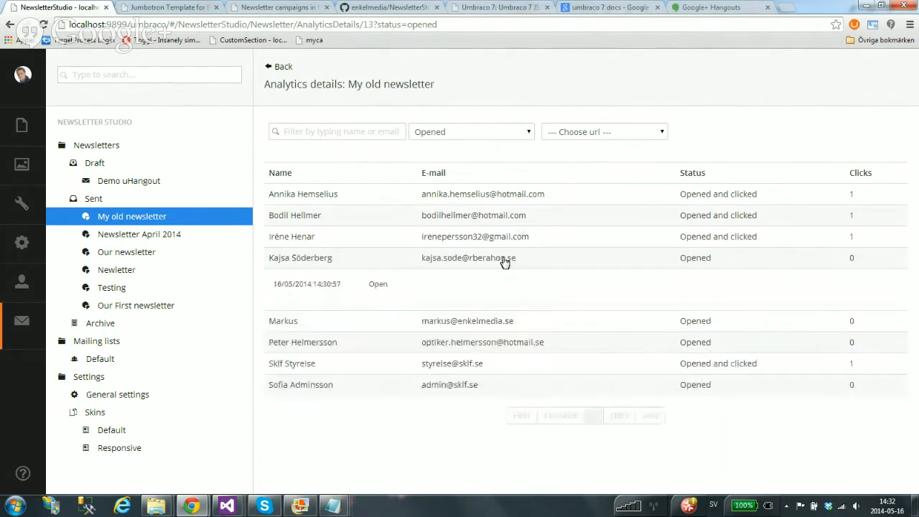
pyautogui.click(505, 263)
pyautogui.click(507, 235)
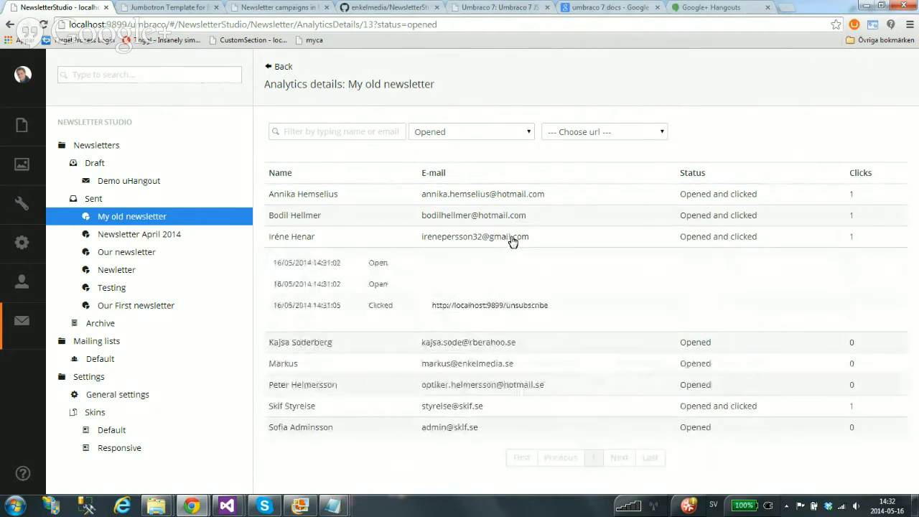
pyautogui.click(512, 241)
pyautogui.click(511, 302)
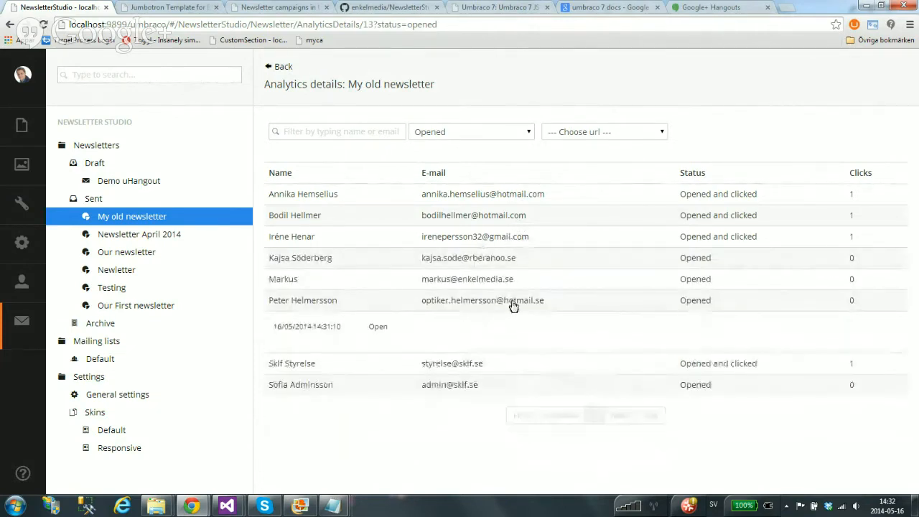
pyautogui.click(514, 305)
# Filter recipients of every status by a subscriber's name, check their open time, then open Demo uHangout
pyautogui.click(138, 220)
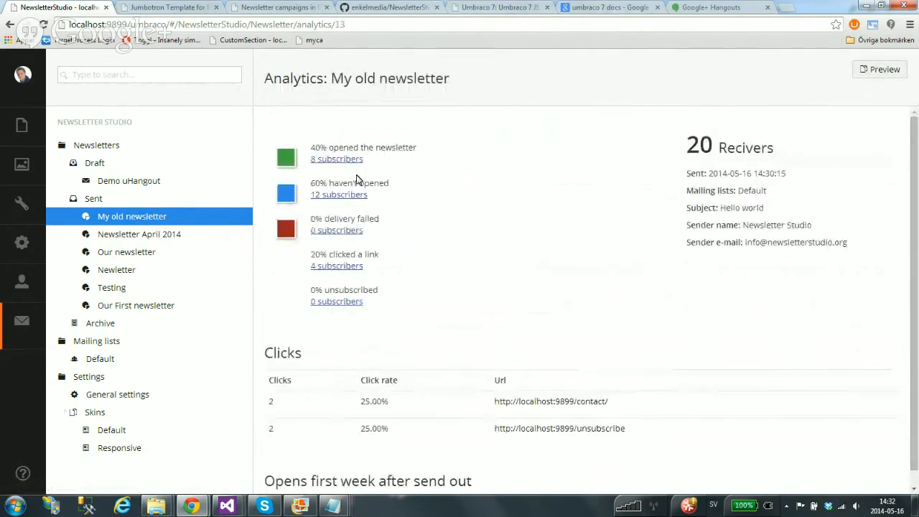
pyautogui.click(361, 164)
pyautogui.click(531, 131)
pyautogui.click(503, 144)
pyautogui.click(349, 133)
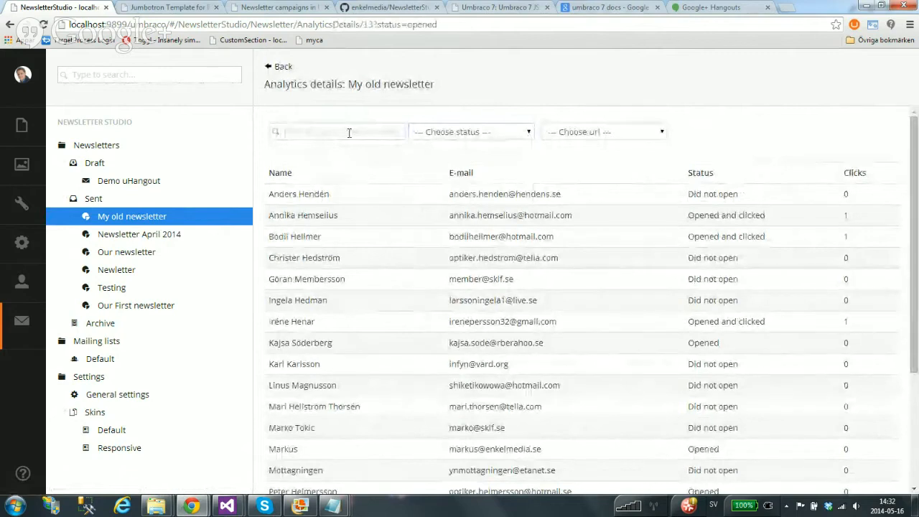
pyautogui.write('peter')
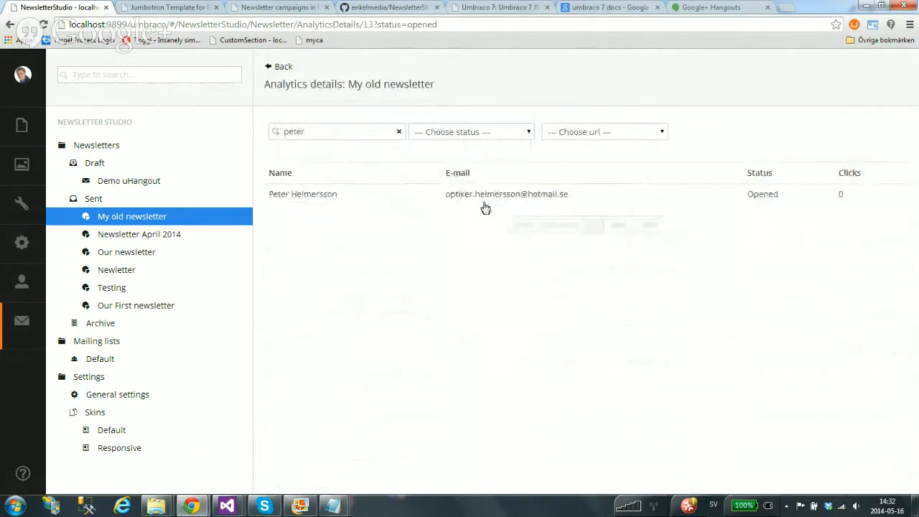
pyautogui.click(765, 199)
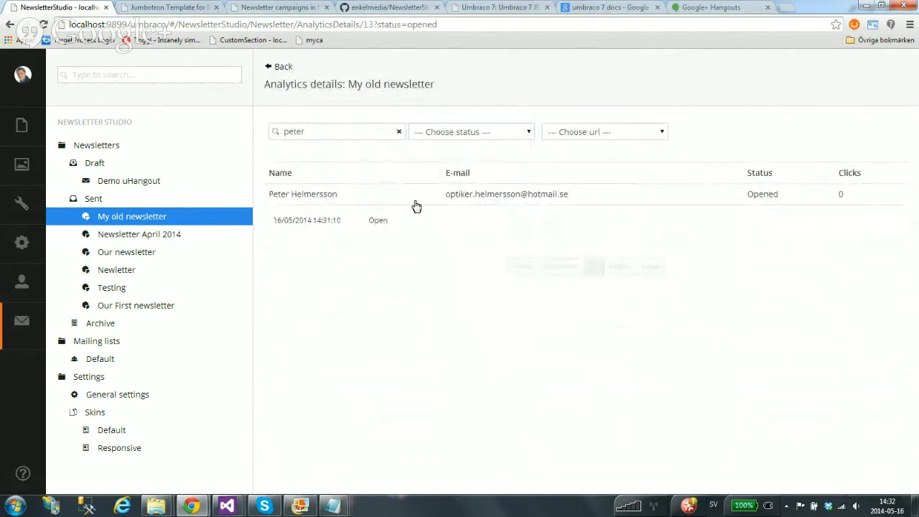
pyautogui.click(545, 201)
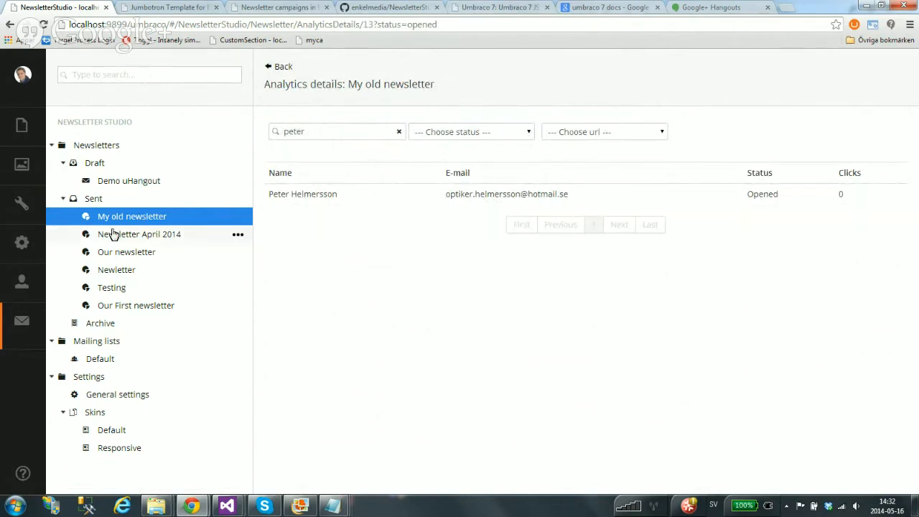
pyautogui.click(133, 184)
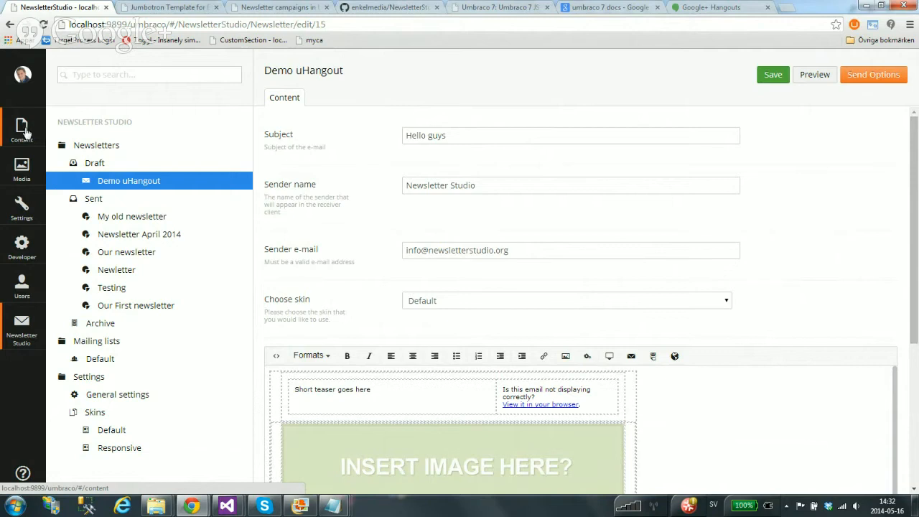
# Collapse the Draft and Sent groups and switch to Umbraco's Content tree
pyautogui.click(62, 163)
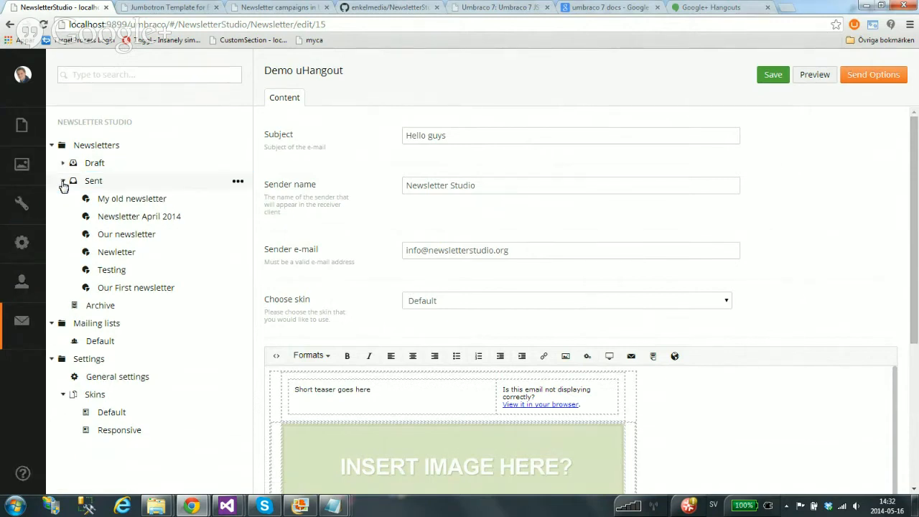
pyautogui.click(63, 183)
pyautogui.click(21, 125)
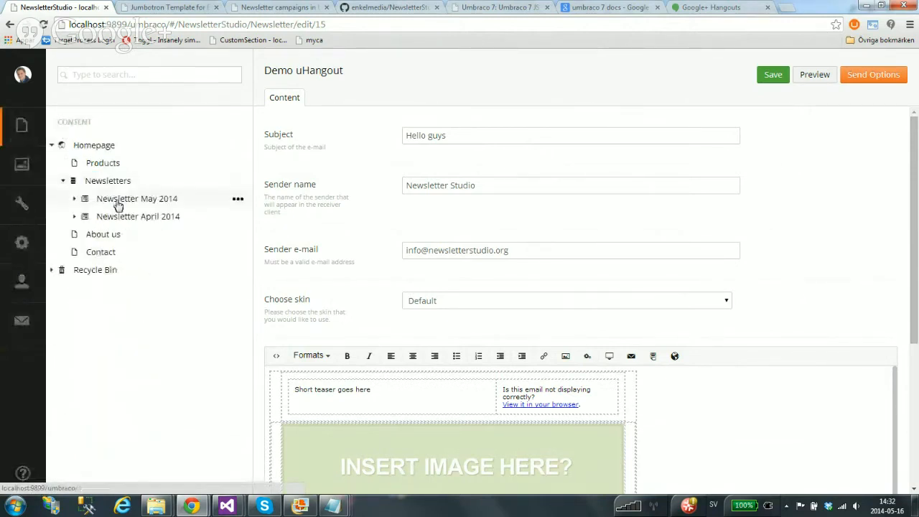
pyautogui.click(155, 7)
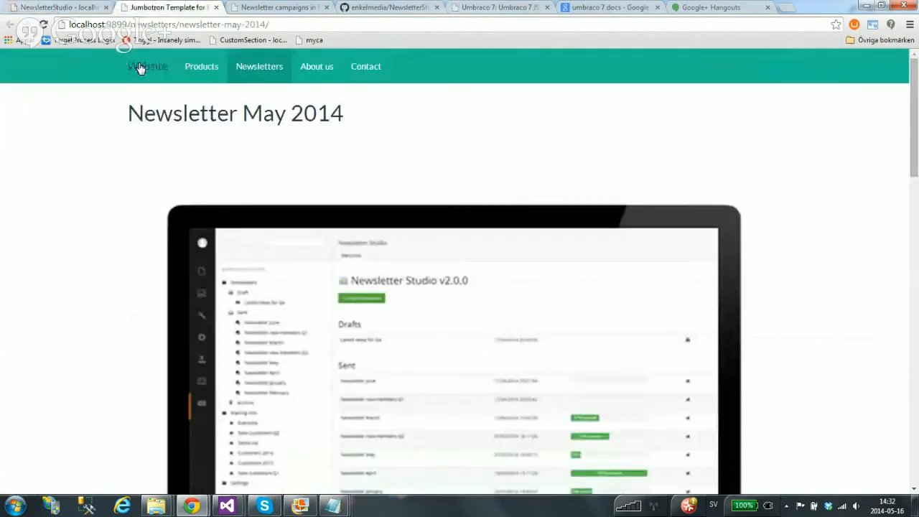
pyautogui.click(145, 70)
pyautogui.click(206, 72)
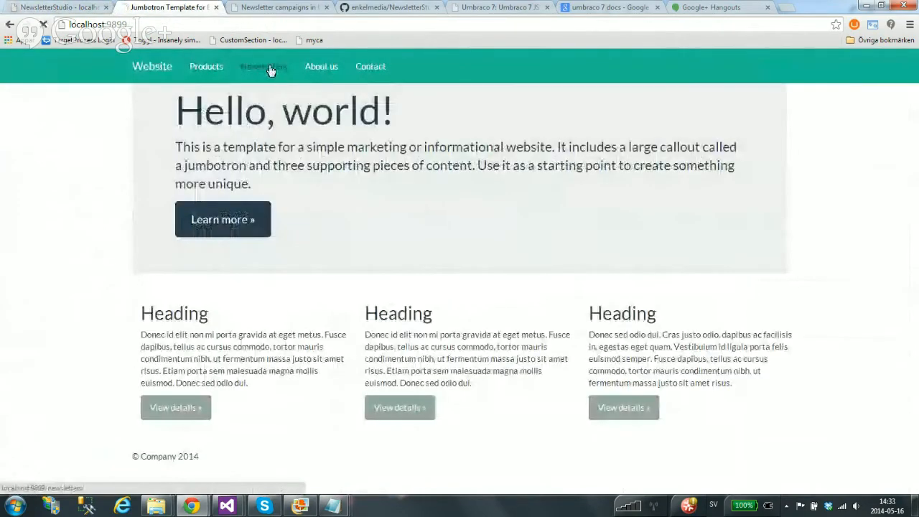
pyautogui.click(267, 68)
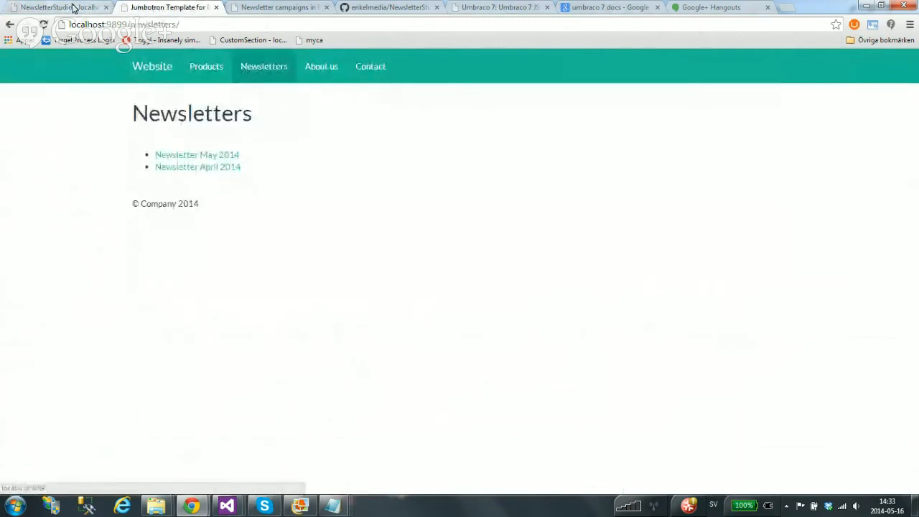
pyautogui.click(225, 167)
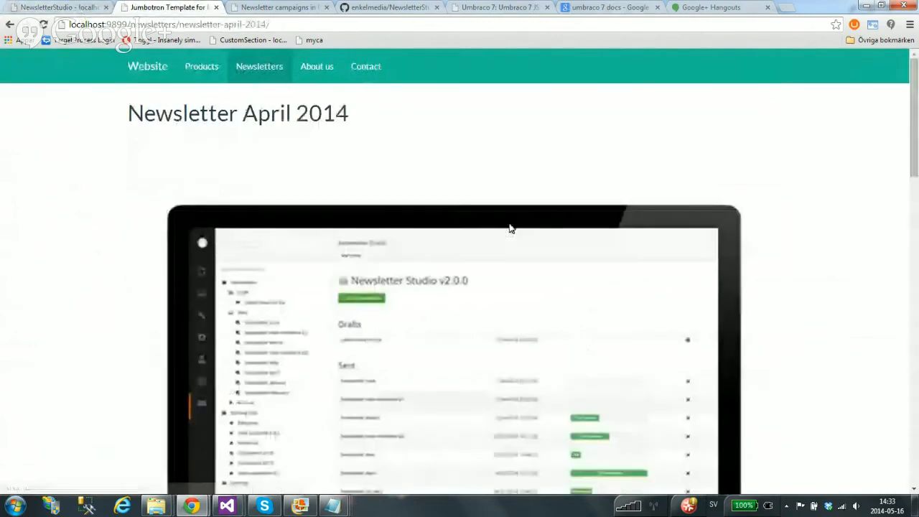
pyautogui.moveTo(911, 102)
pyautogui.mouseDown()
pyautogui.moveTo(917, 388)
pyautogui.moveTo(915, 159)
pyautogui.moveTo(903, 93)
pyautogui.mouseUp()
pyautogui.click(10, 26)
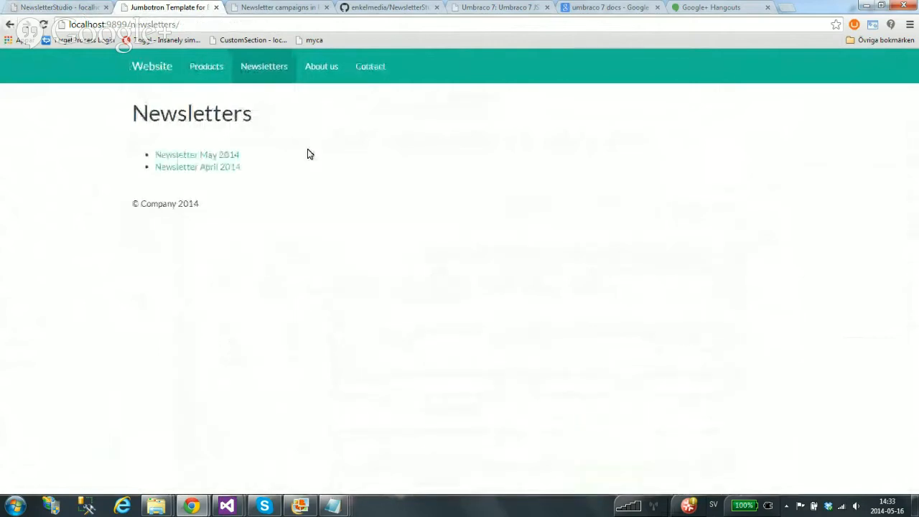
pyautogui.click(227, 155)
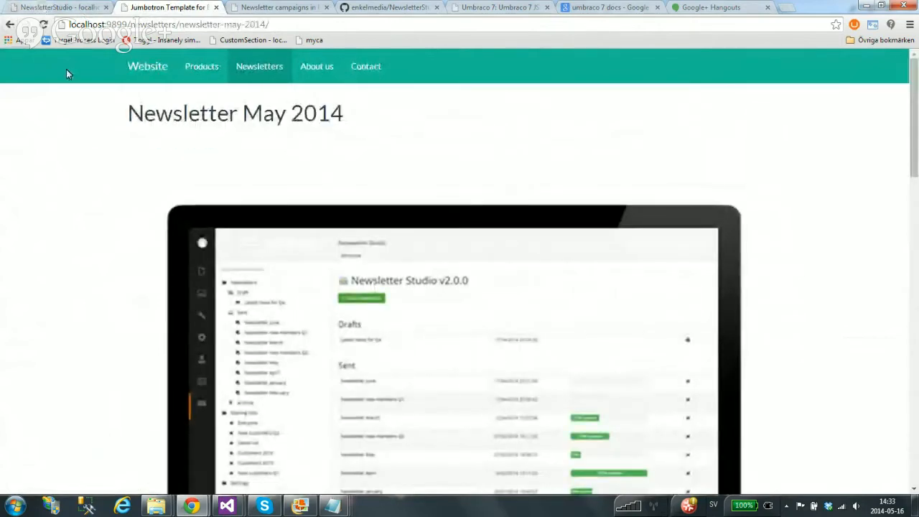
pyautogui.moveTo(914, 112); pyautogui.dragTo(913, 77)
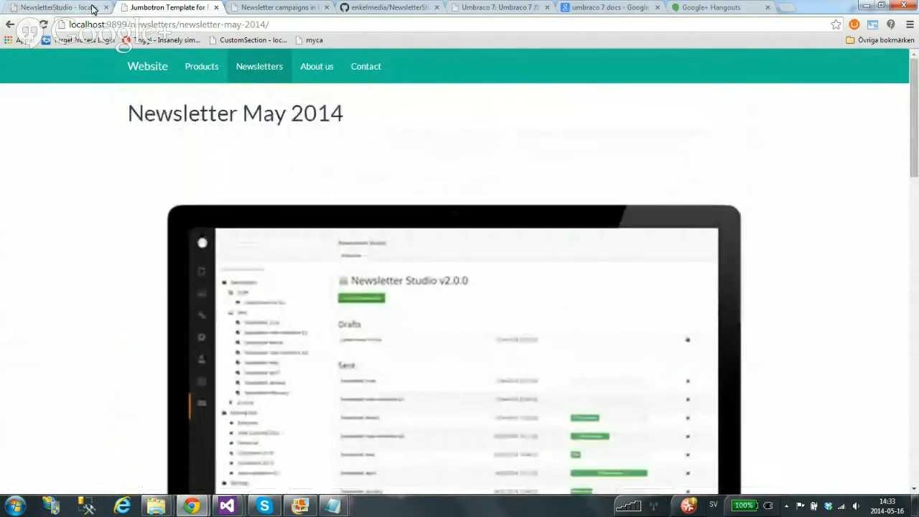
pyautogui.click(65, 7)
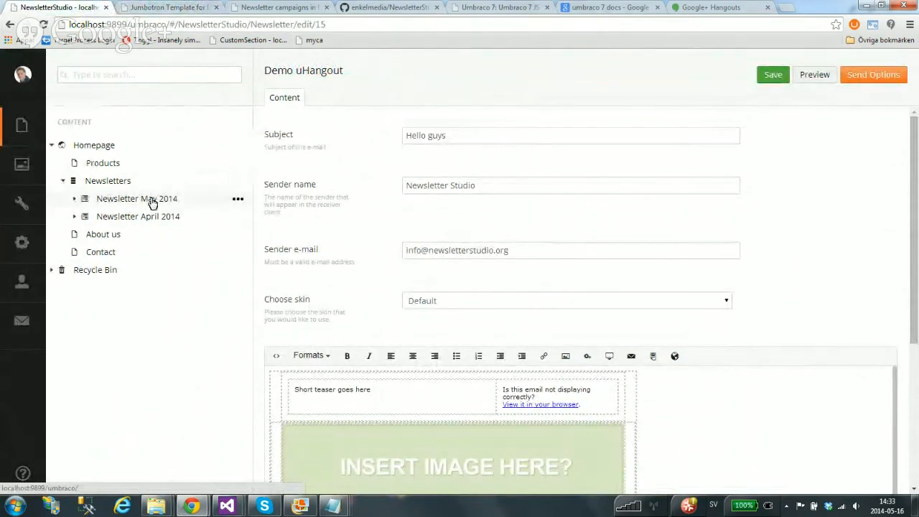
# Open Newsletter May 2014, expand its parts and check its Newsletter document type under Properties
pyautogui.click(153, 204)
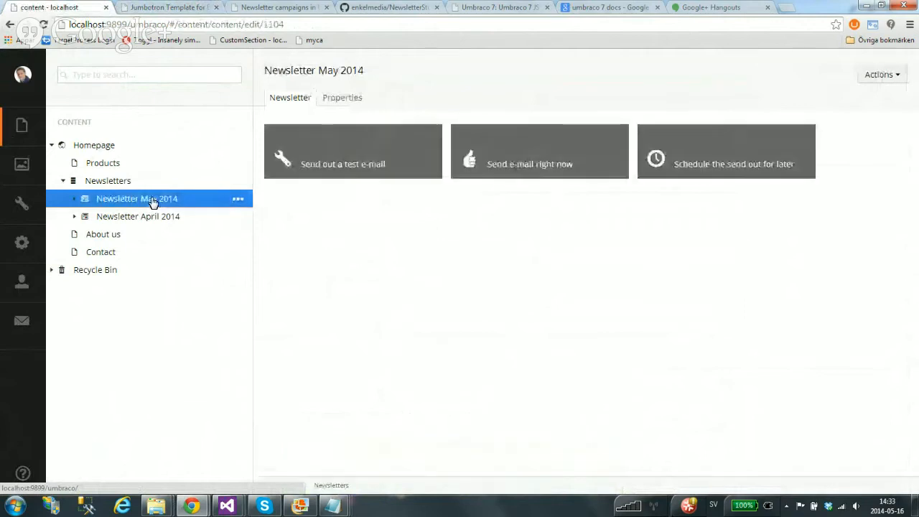
pyautogui.click(74, 199)
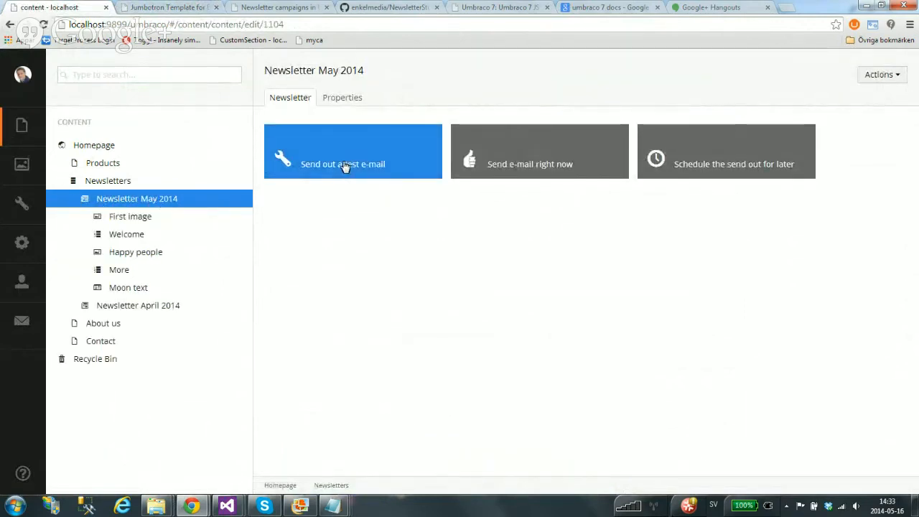
pyautogui.click(340, 98)
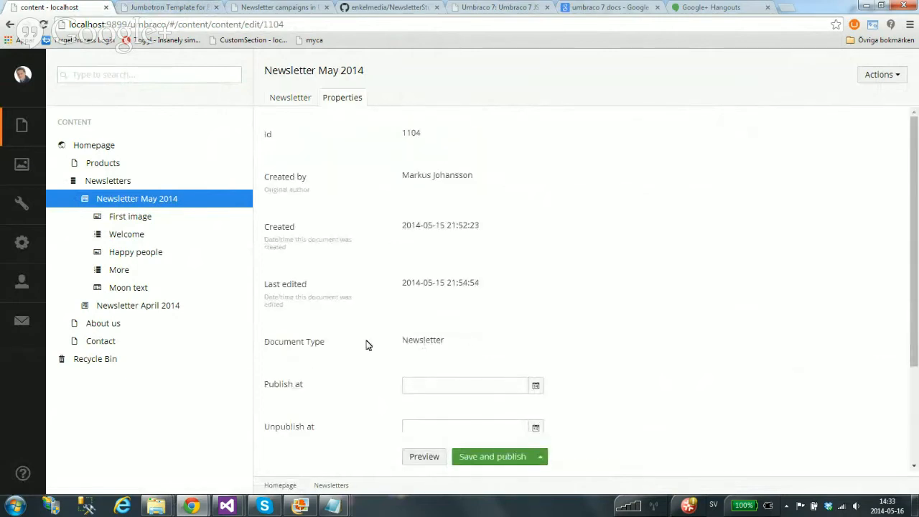
pyautogui.moveTo(402, 341); pyautogui.dragTo(445, 341)
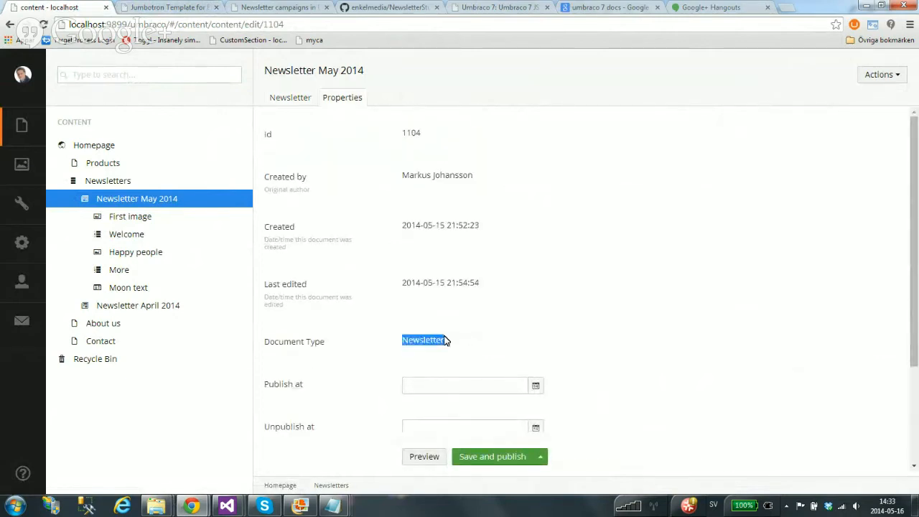
pyautogui.click(298, 98)
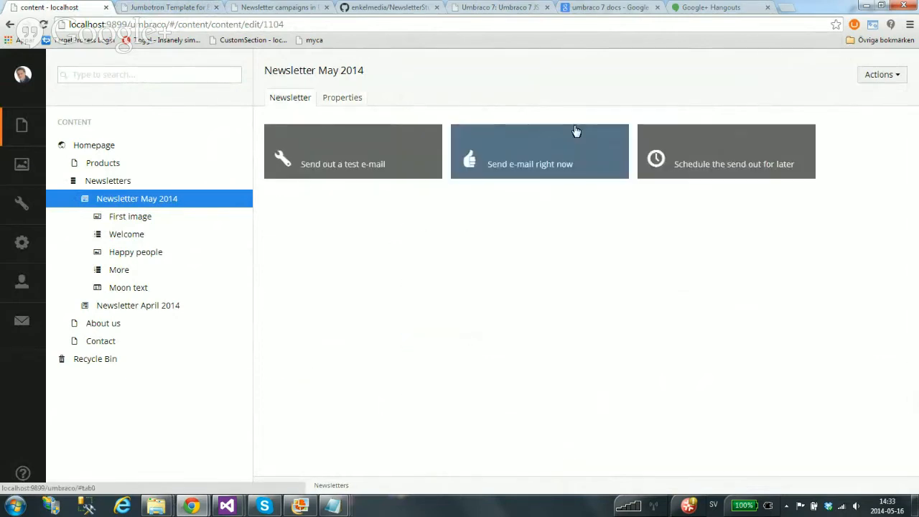
# Compare the test, send-right-now and schedule-for-later forms, ending on the test e-mail form
pyautogui.click(386, 172)
pyautogui.click(525, 164)
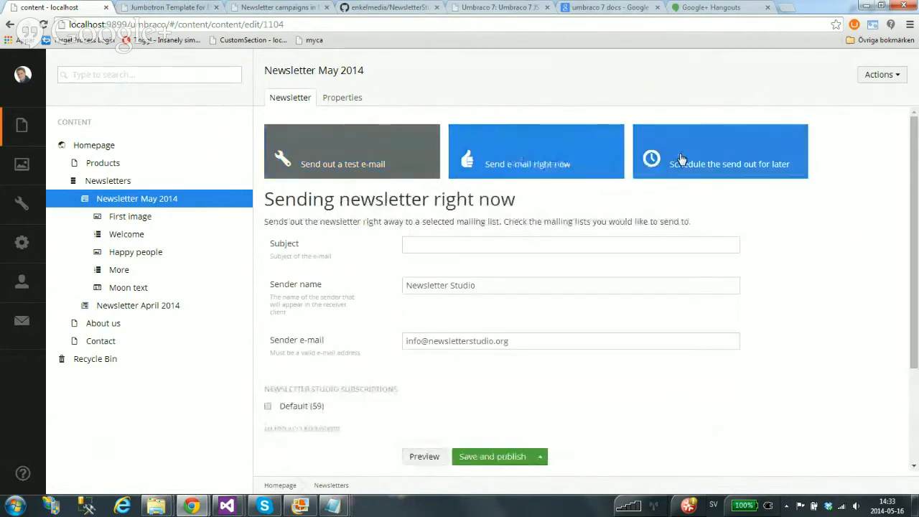
pyautogui.click(681, 158)
pyautogui.click(381, 152)
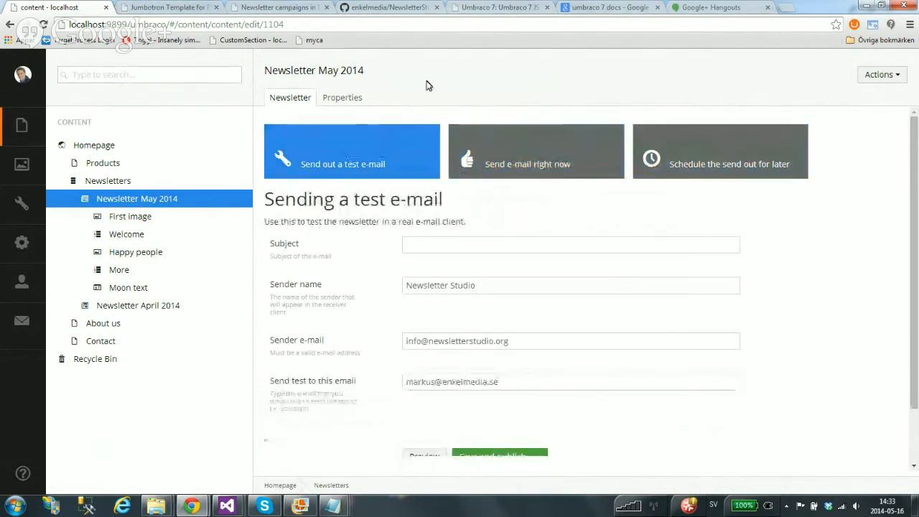
pyautogui.click(514, 164)
pyautogui.click(701, 155)
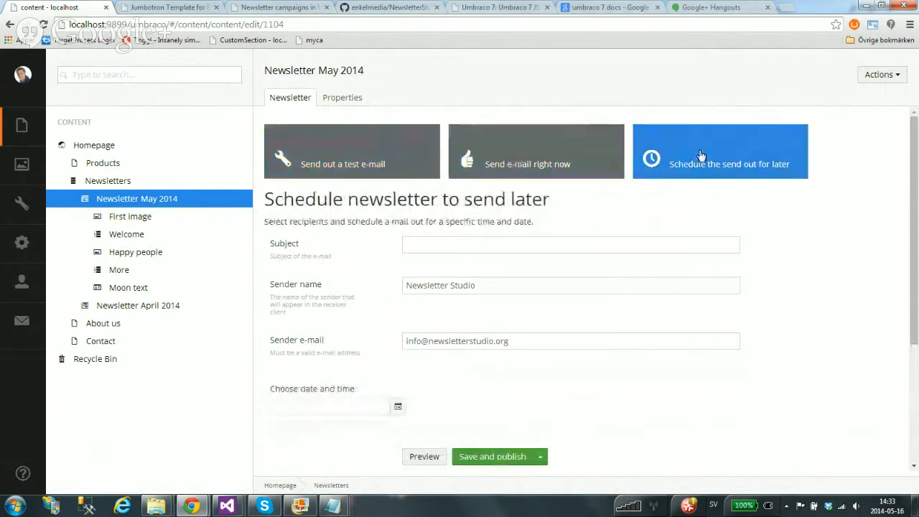
pyautogui.click(379, 172)
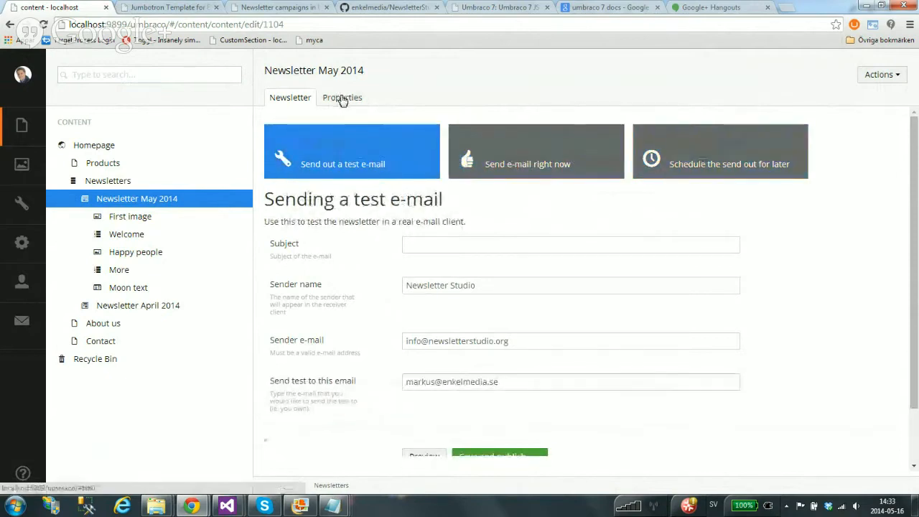
pyautogui.click(343, 99)
pyautogui.click(296, 97)
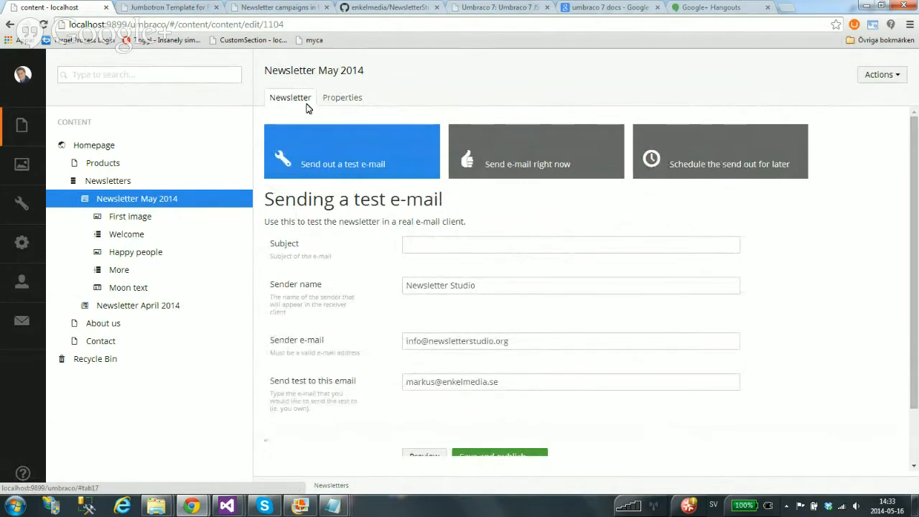
pyautogui.click(299, 96)
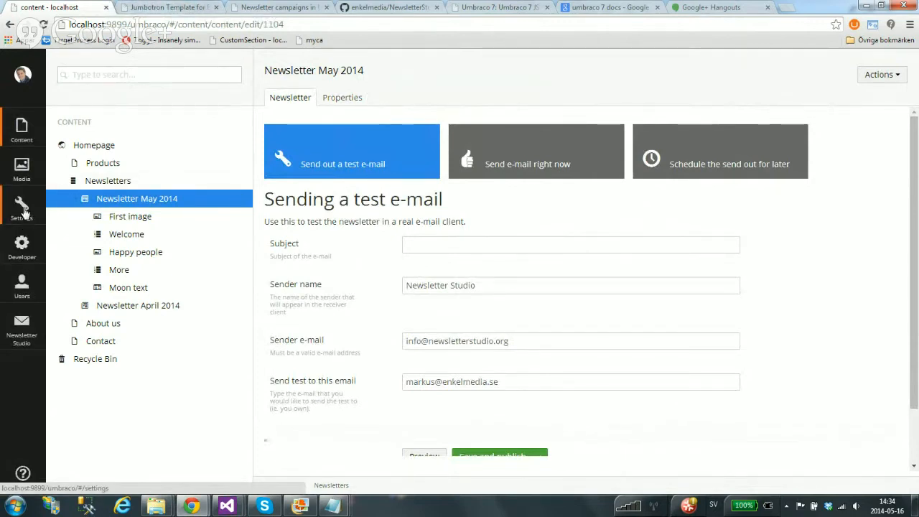
# Glance at the Settings tree, then review Newsletter May 2014's document properties in Content
pyautogui.click(23, 210)
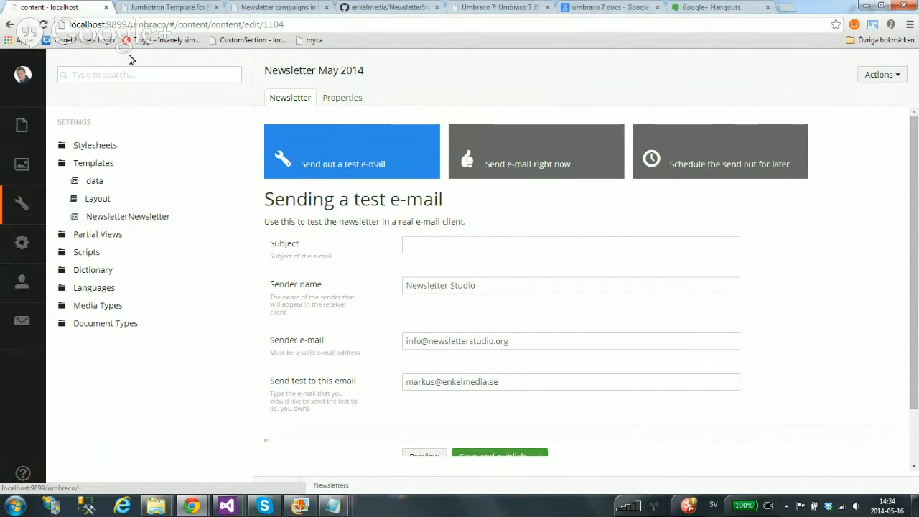
pyautogui.click(22, 125)
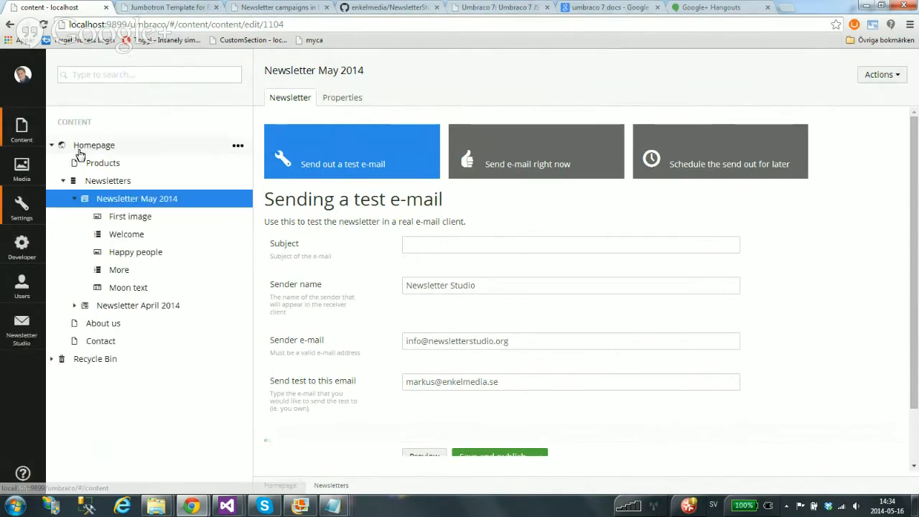
pyautogui.click(348, 100)
pyautogui.scroll(-2, 437, 333)
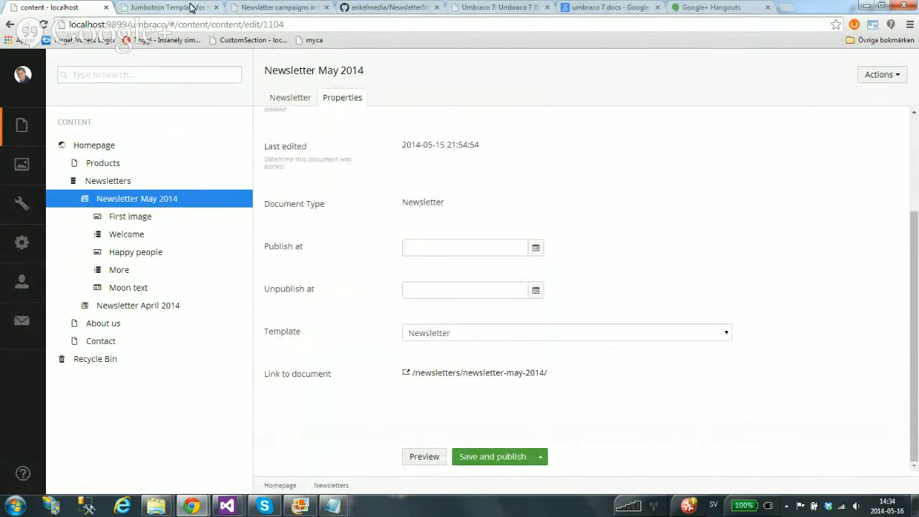
# Review the published Newsletter May 2014 web page, then return to Umbraco's Settings section
pyautogui.click(190, 7)
pyautogui.moveTo(304, 93); pyautogui.dragTo(156, 76)
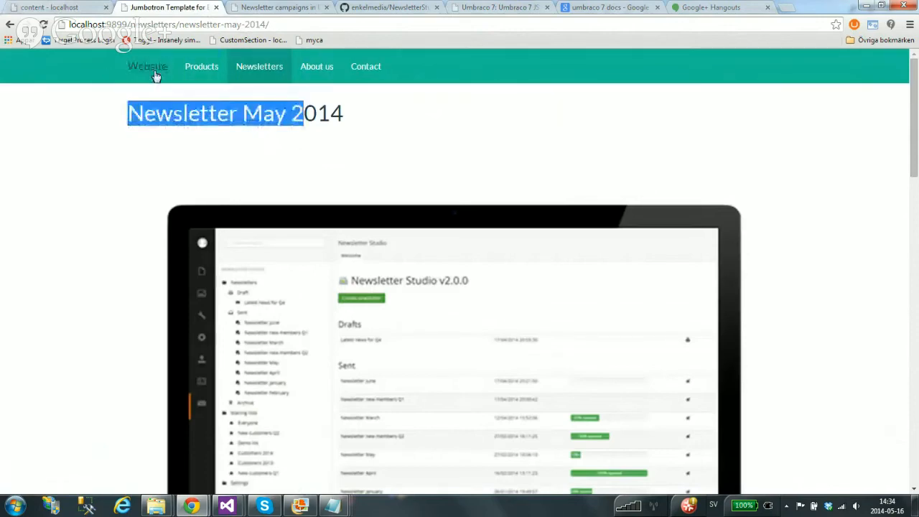
pyautogui.scroll(-14, 136, 214)
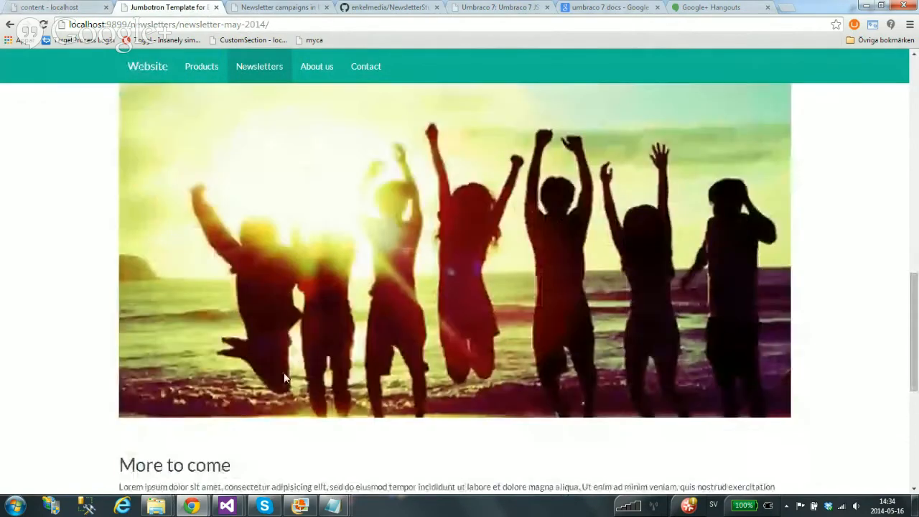
pyautogui.scroll(14, 176, 293)
pyautogui.click(73, 6)
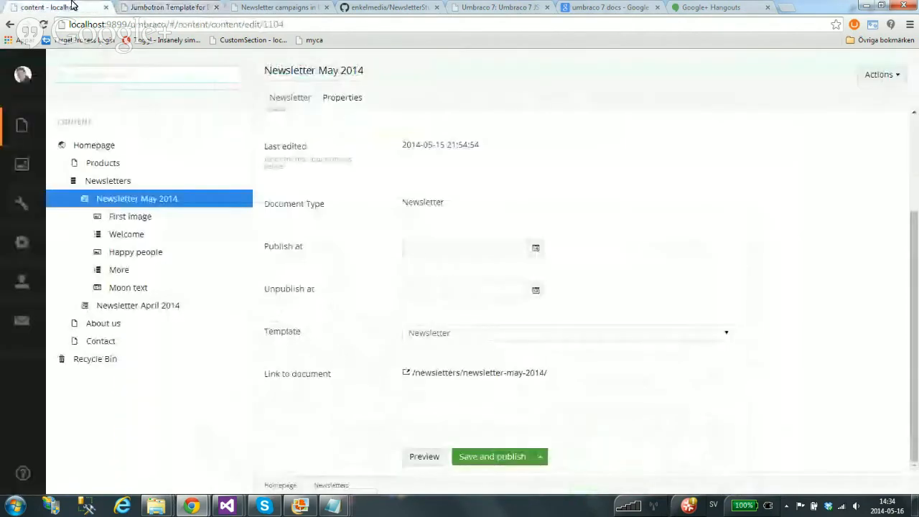
pyautogui.click(21, 206)
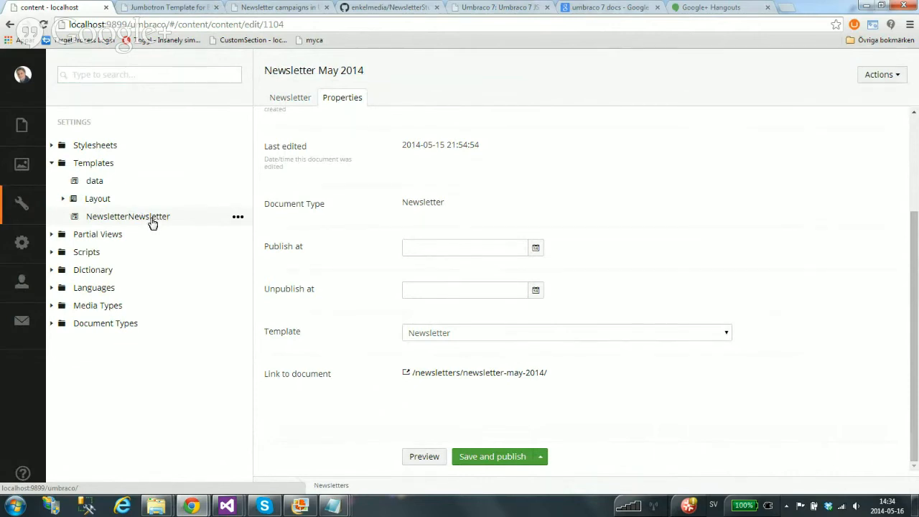
# Inspect the NewsletterNewsletter template code, then open First image under Newsletter May 2014
pyautogui.click(152, 223)
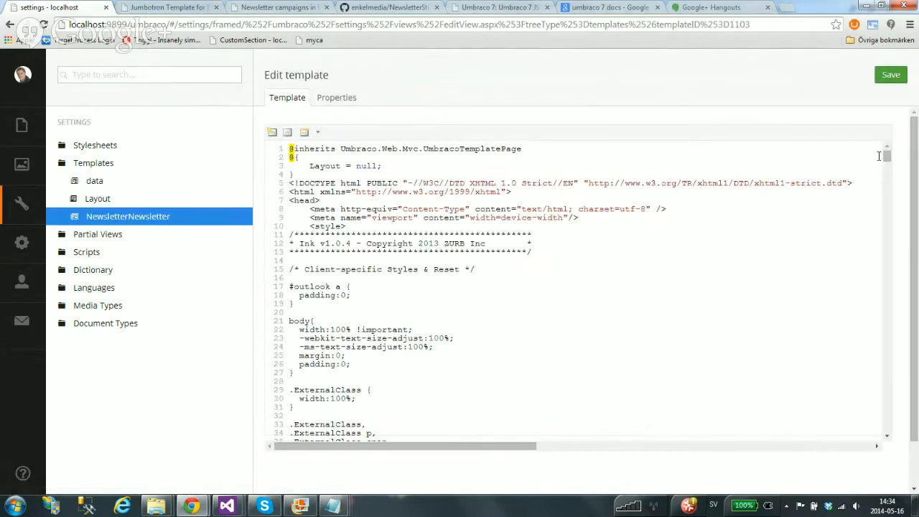
pyautogui.moveTo(886, 156); pyautogui.dragTo(888, 419)
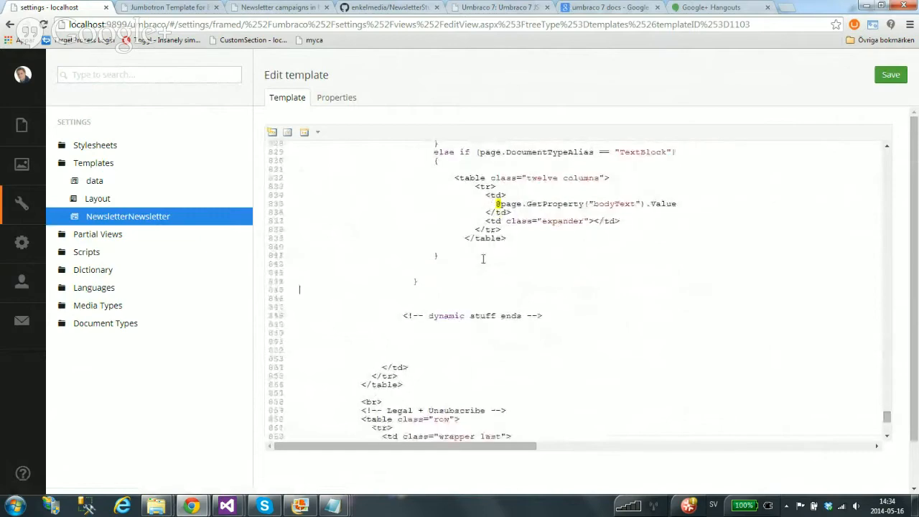
pyautogui.scroll(5, 535, 264)
pyautogui.scroll(-4, 538, 262)
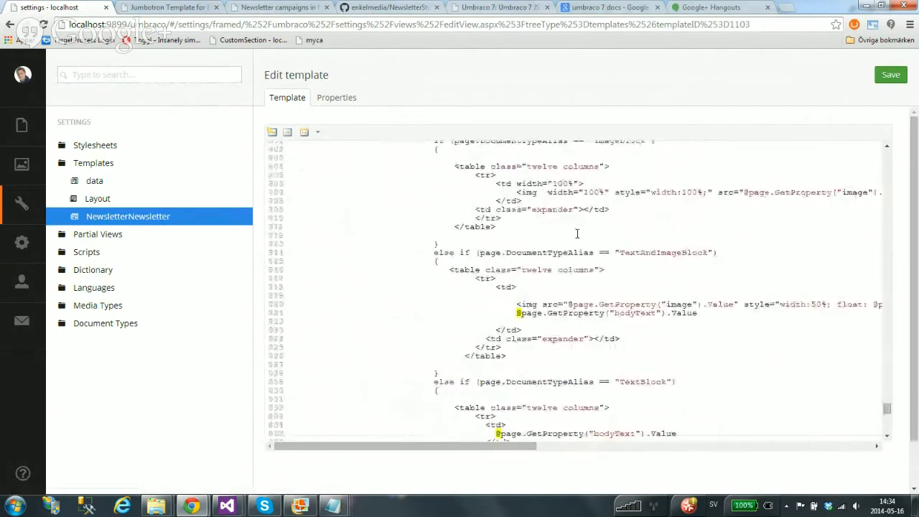
pyautogui.click(22, 125)
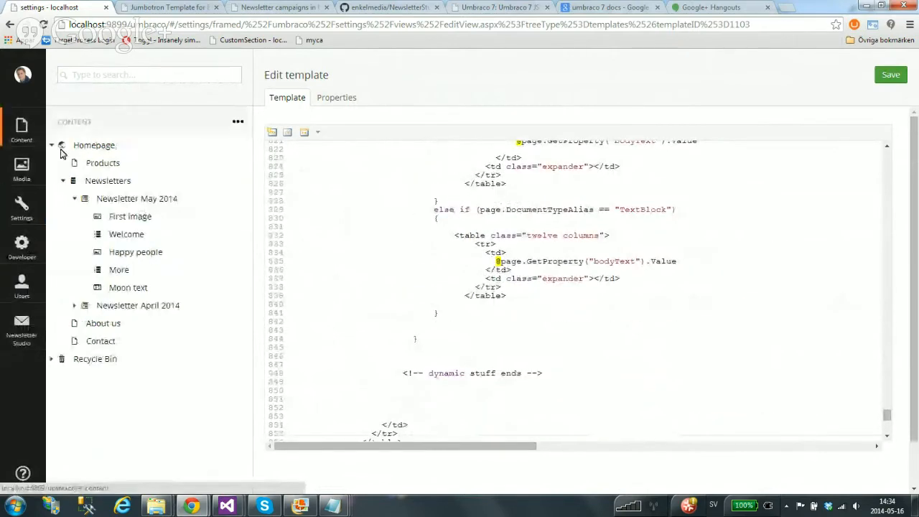
pyautogui.click(123, 217)
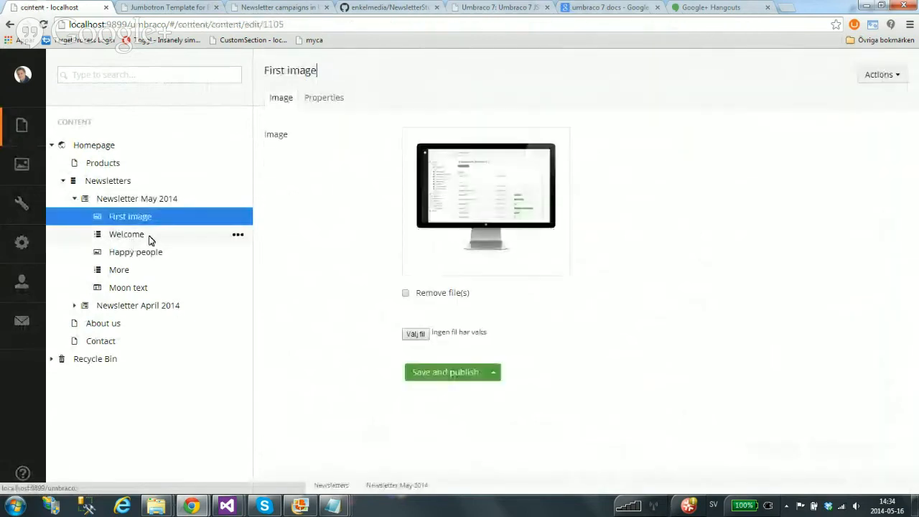
# View the Welcome and Happy people blocks and how they render on the published page
pyautogui.click(109, 235)
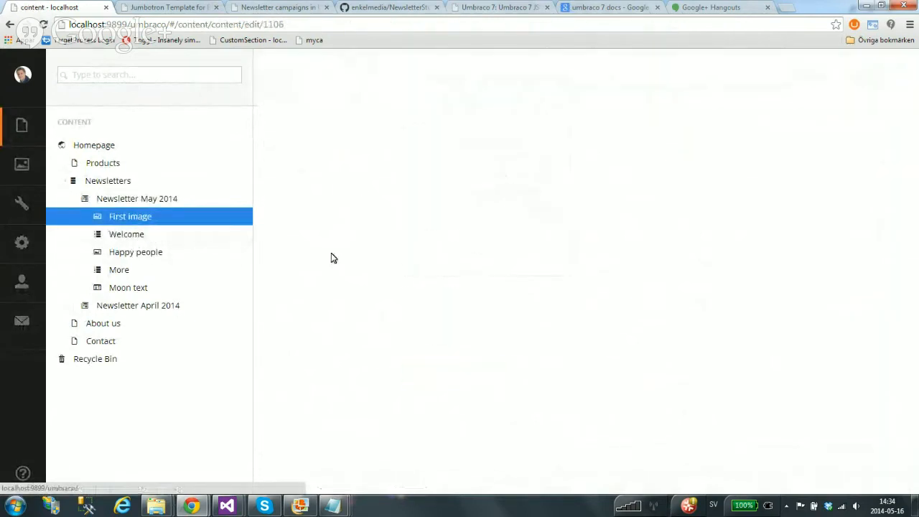
pyautogui.click(158, 254)
pyautogui.click(159, 6)
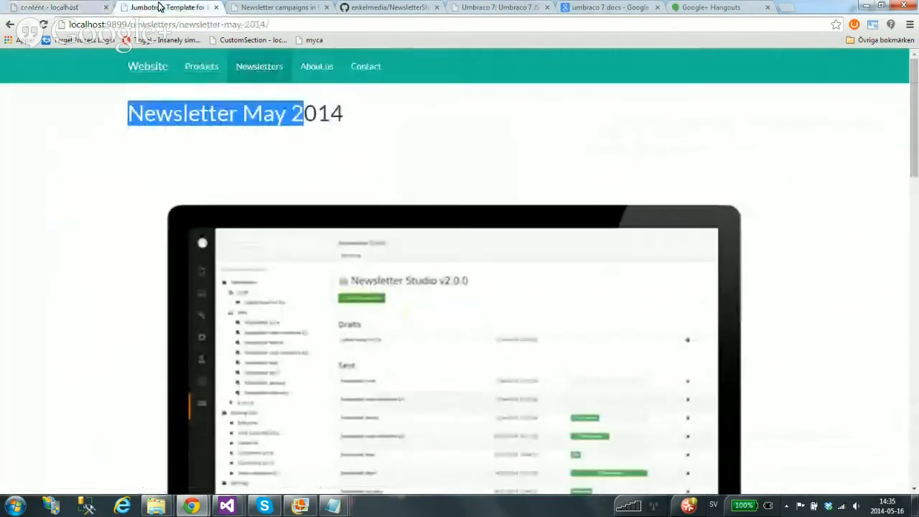
pyautogui.moveTo(915, 104); pyautogui.dragTo(893, 85)
# Reopen Newsletter May 2014 at its sending options and collapse its child items
pyautogui.click(57, 7)
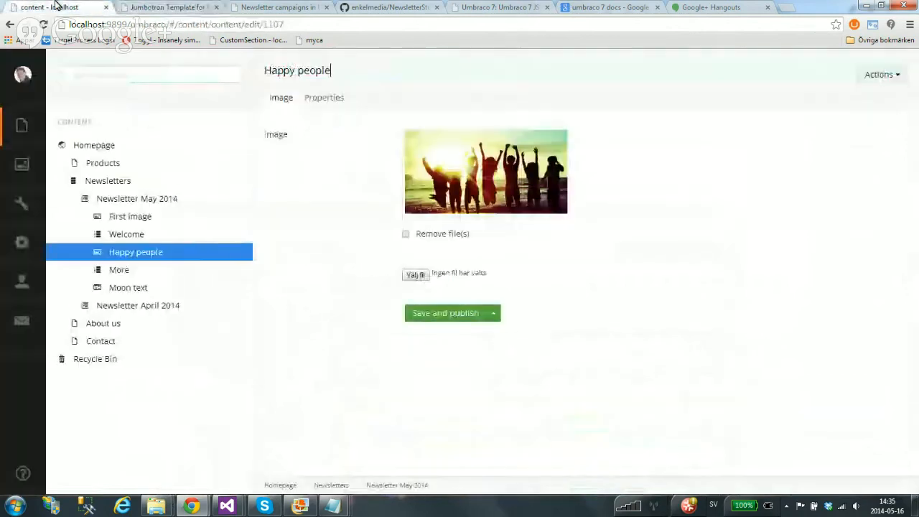
pyautogui.click(123, 199)
pyautogui.click(75, 199)
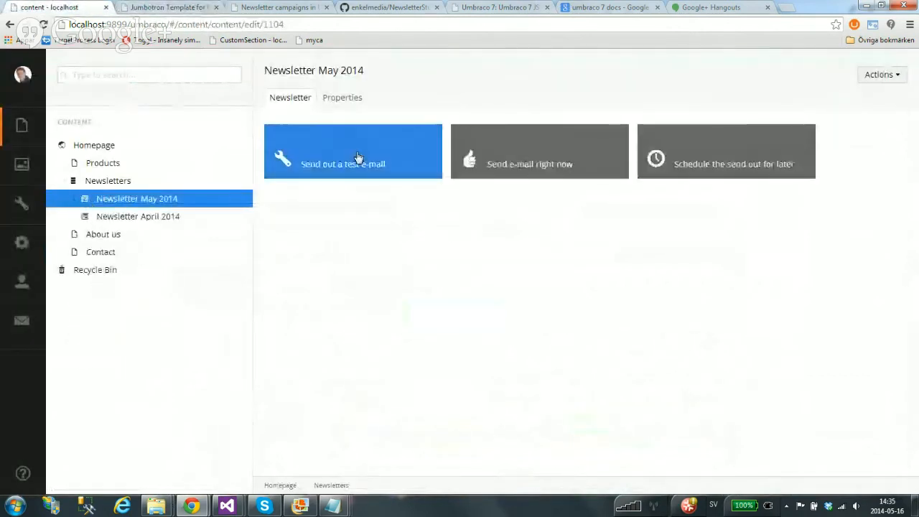
# Send a test e-mail of Newsletter May 2014 with subject 'Testing' and open Papercut
pyautogui.click(471, 159)
pyautogui.click(308, 162)
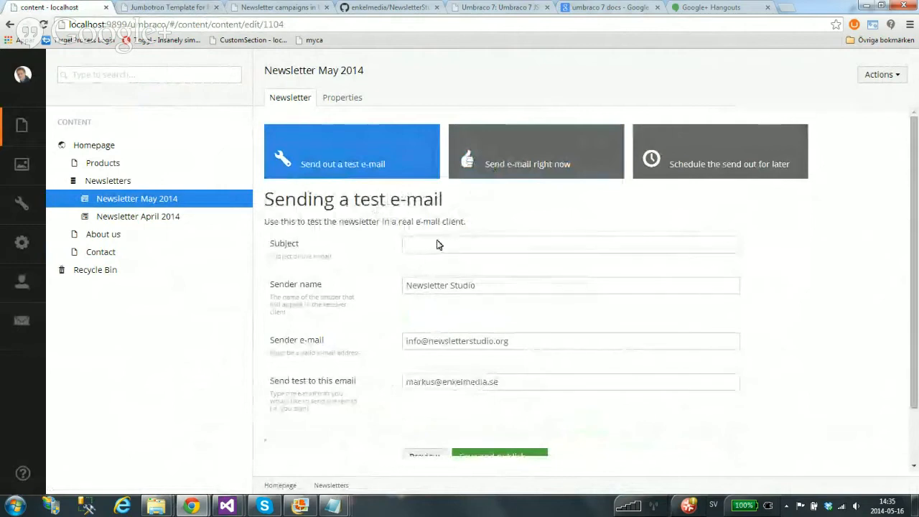
pyautogui.click(440, 244)
pyautogui.write('Gerat')
pyautogui.press('BackSpace')
pyautogui.press('BackSpace')
pyautogui.press('BackSpace')
pyautogui.press('BackSpace')
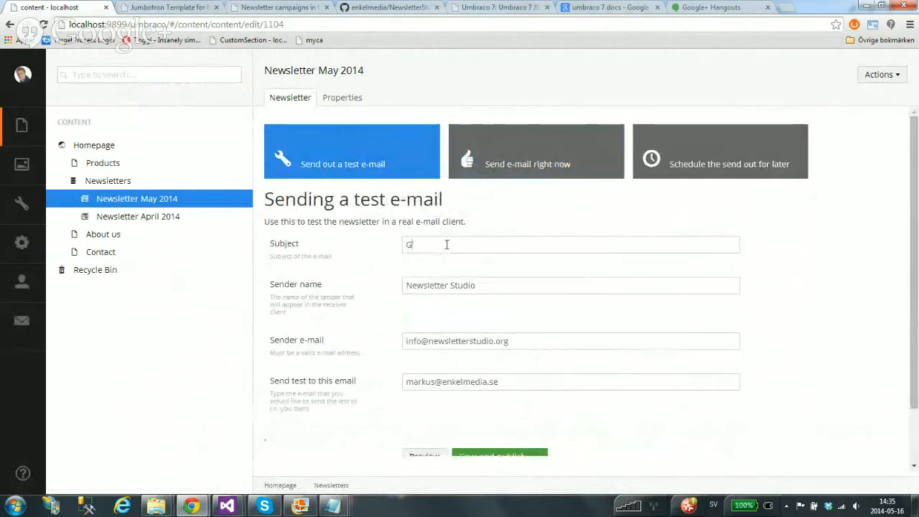
pyautogui.scroll(-1, 464, 229)
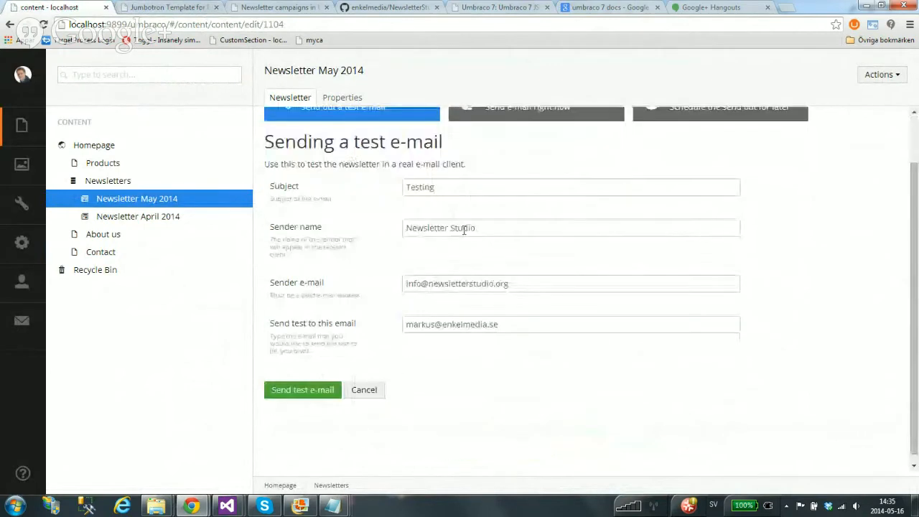
pyautogui.click(318, 393)
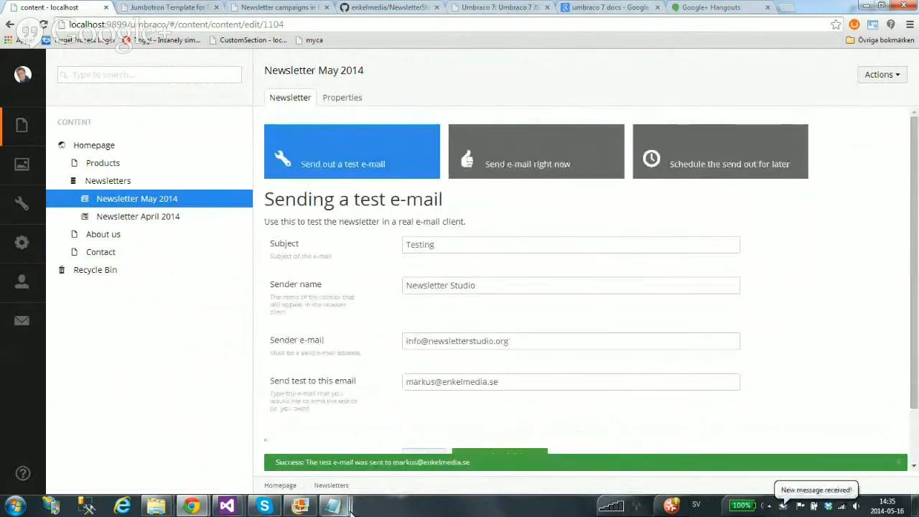
pyautogui.doubleClick(784, 506)
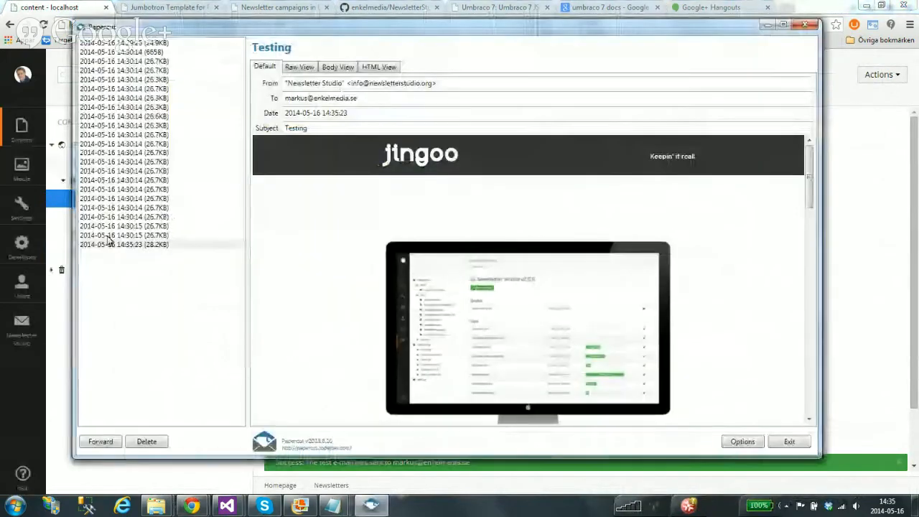
# Scroll through the 28.2KB 'Testing' message preview in Papercut, then return to Umbraco
pyautogui.click(144, 245)
pyautogui.moveTo(810, 192); pyautogui.dragTo(817, 359)
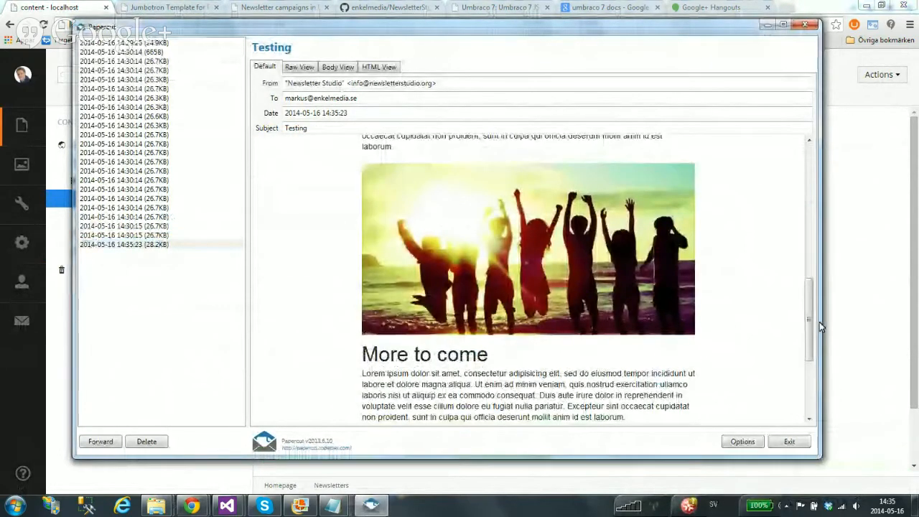
pyautogui.moveTo(809, 314); pyautogui.dragTo(794, 167)
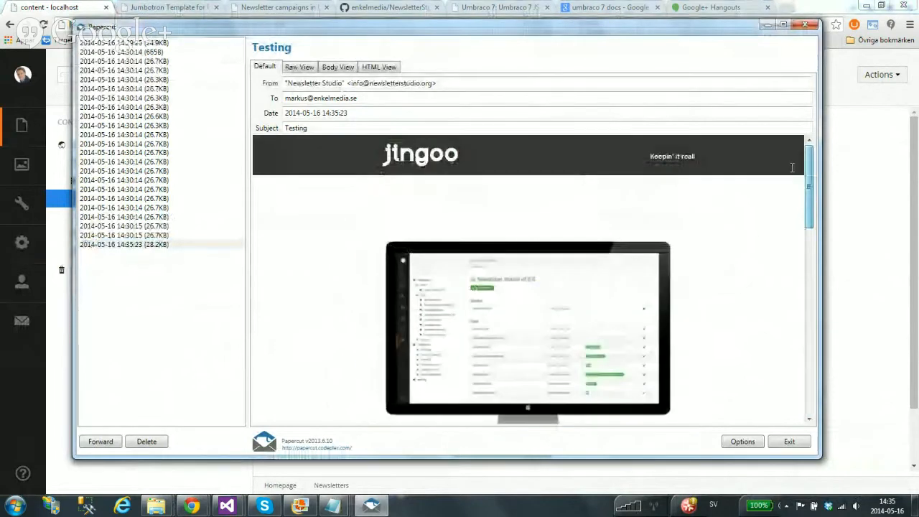
pyautogui.click(53, 8)
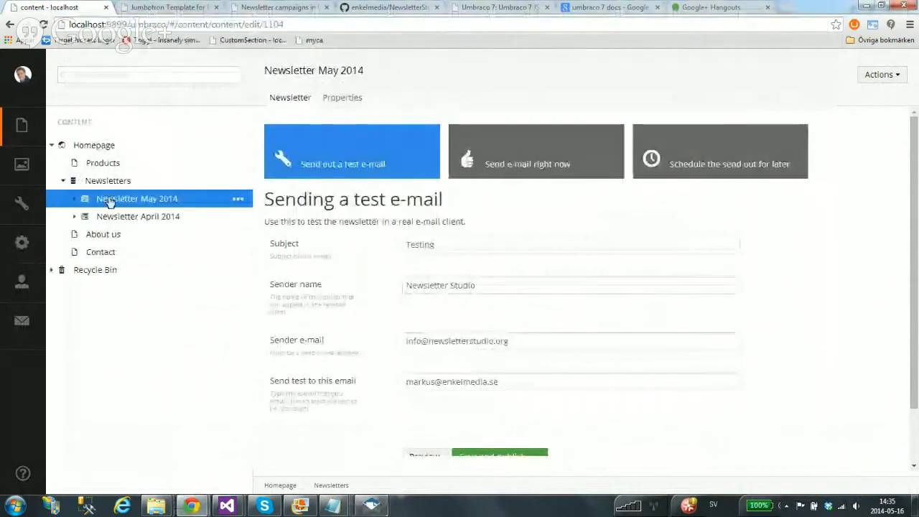
# Open Newsletter April 2014 discarding changes and review its stats: 45% opened of 20 receivers
pyautogui.click(161, 217)
pyautogui.click(310, 461)
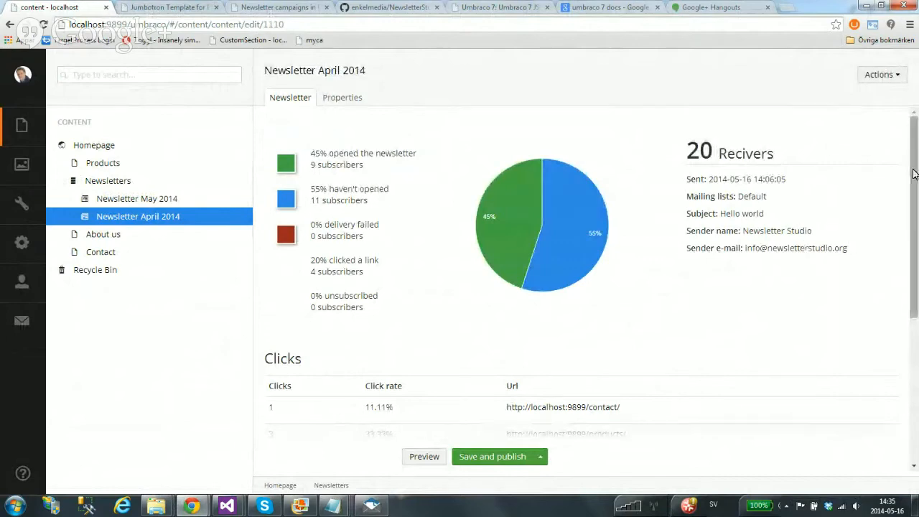
pyautogui.moveTo(913, 175); pyautogui.dragTo(914, 147)
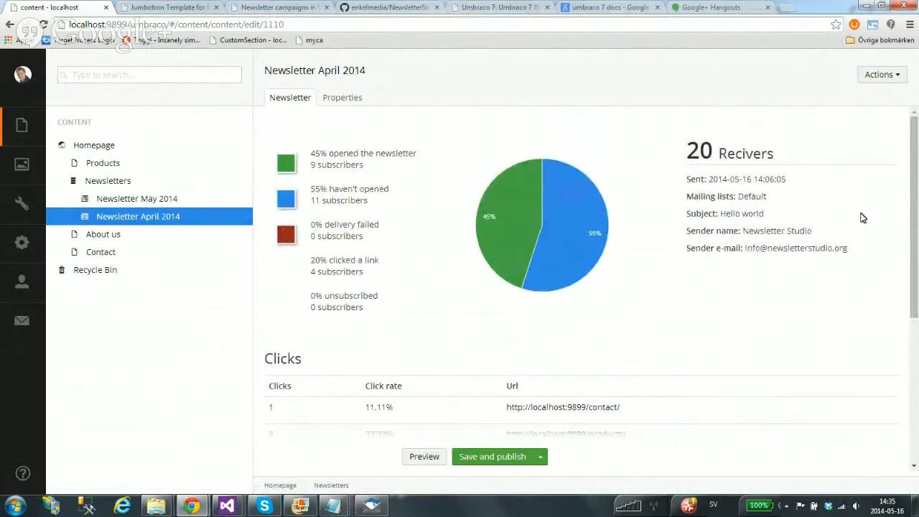
pyautogui.moveTo(912, 158); pyautogui.dragTo(870, 153)
# Open Newsletter Studio's General settings page showing SMTP host localhost on port 25
pyautogui.click(22, 323)
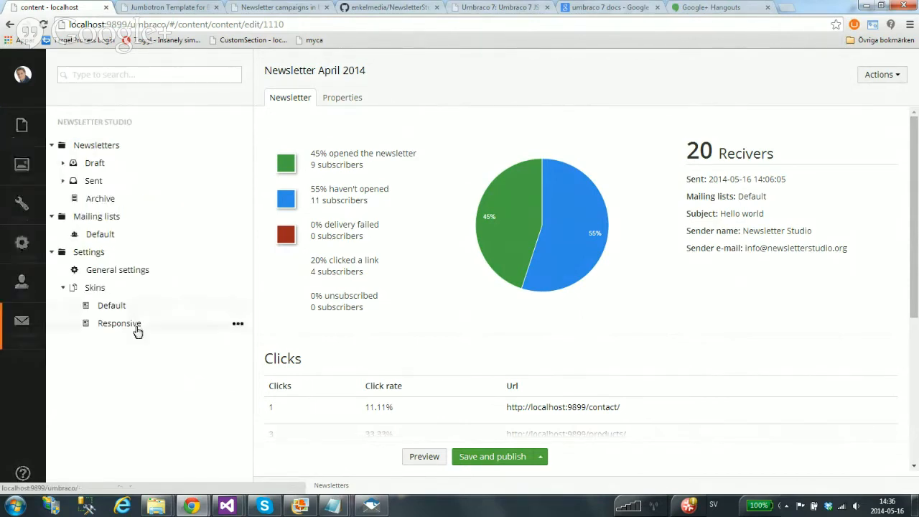
pyautogui.click(63, 287)
pyautogui.click(119, 275)
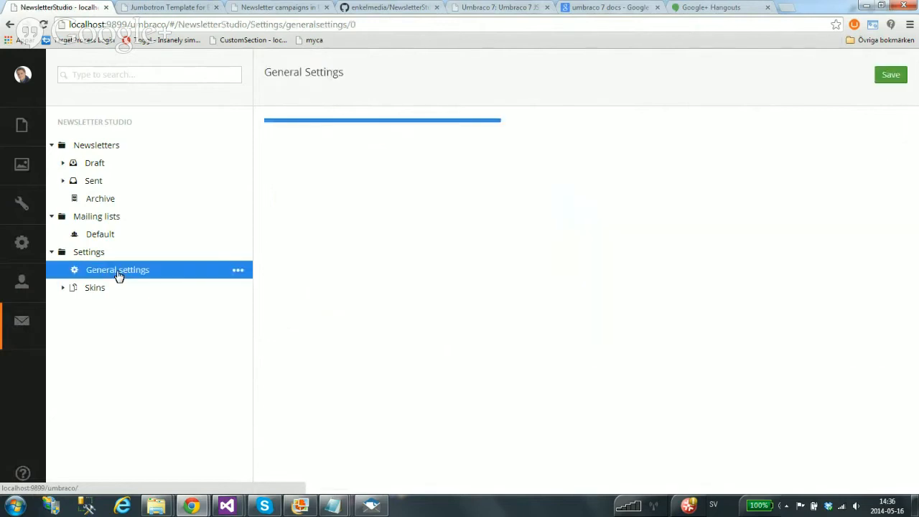
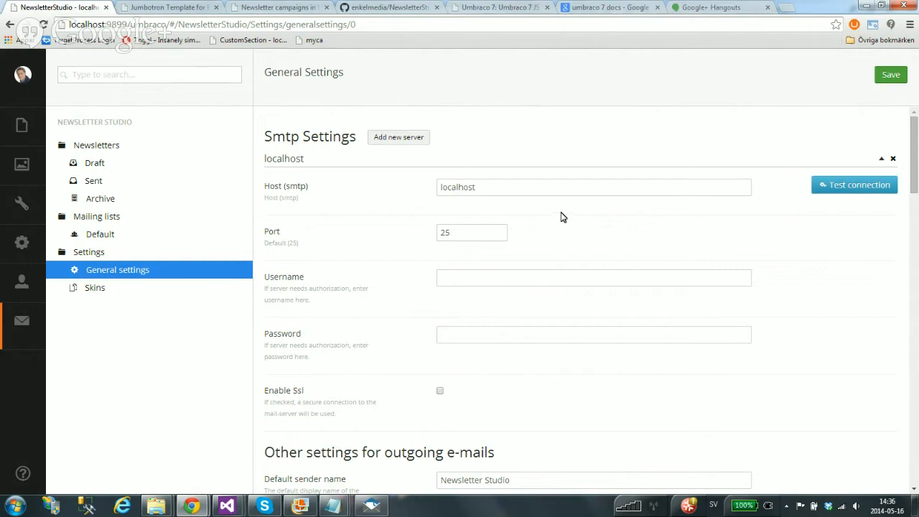
# Collapse and re-expand the localhost SMTP server settings, then add extra SMTP server entries
pyautogui.click(881, 160)
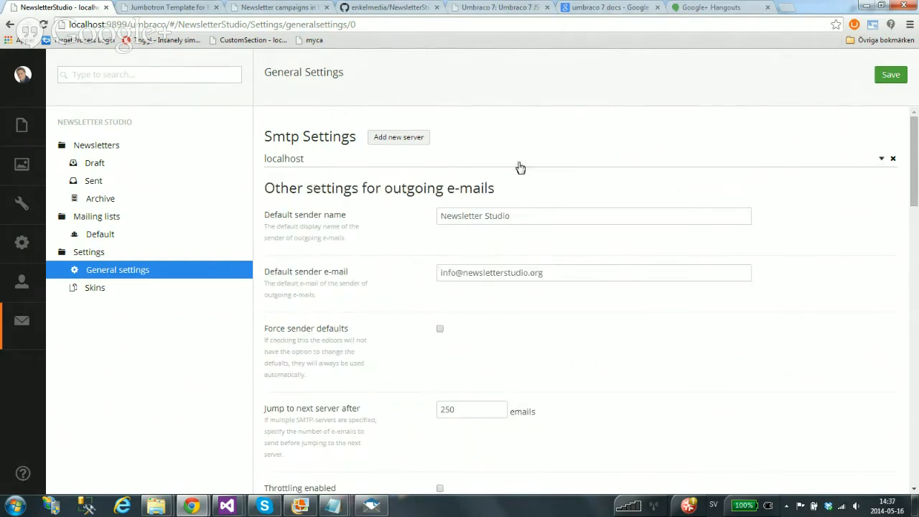
pyautogui.click(882, 159)
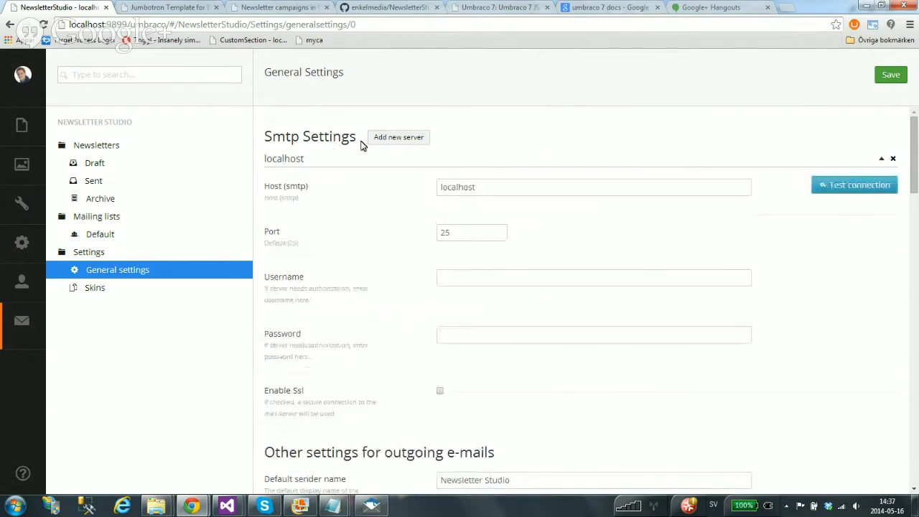
pyautogui.click(398, 138)
pyautogui.click(419, 138)
pyautogui.click(419, 138)
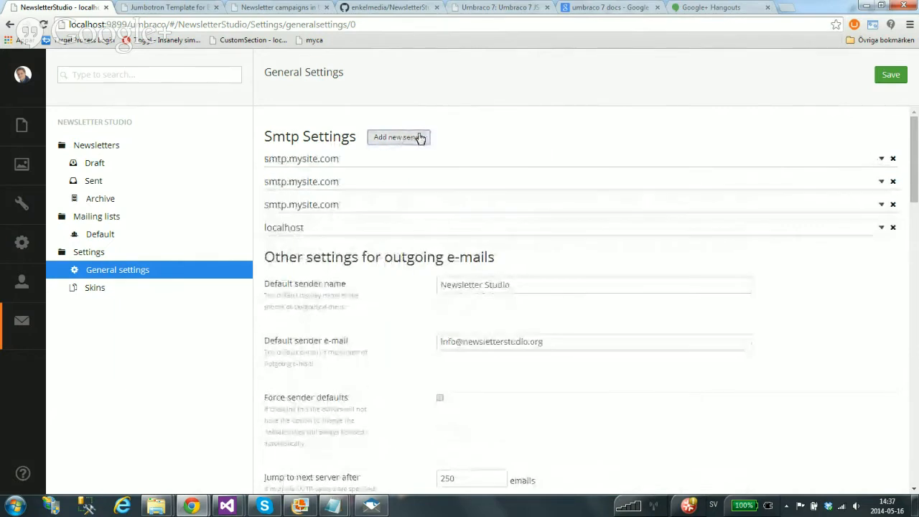
# Remove the three added smtp.mysite.com server entries, leaving only localhost
pyautogui.click(893, 159)
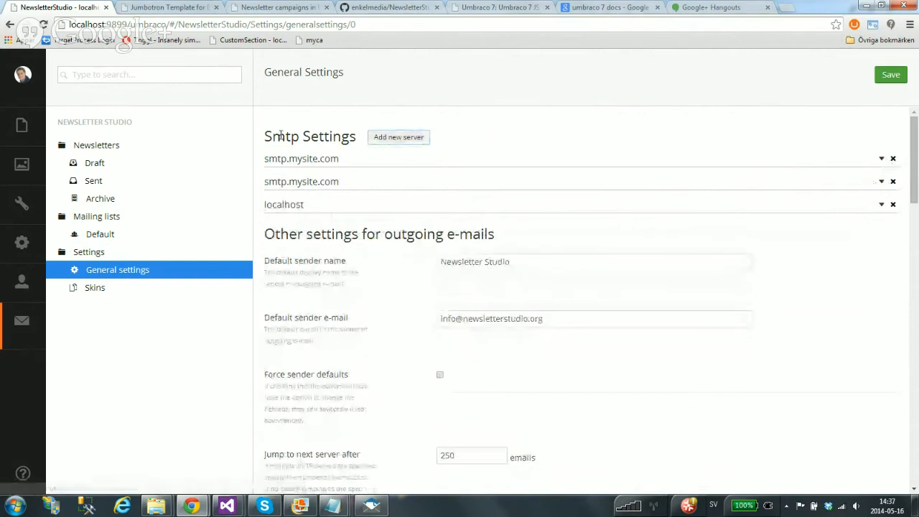
pyautogui.click(892, 159)
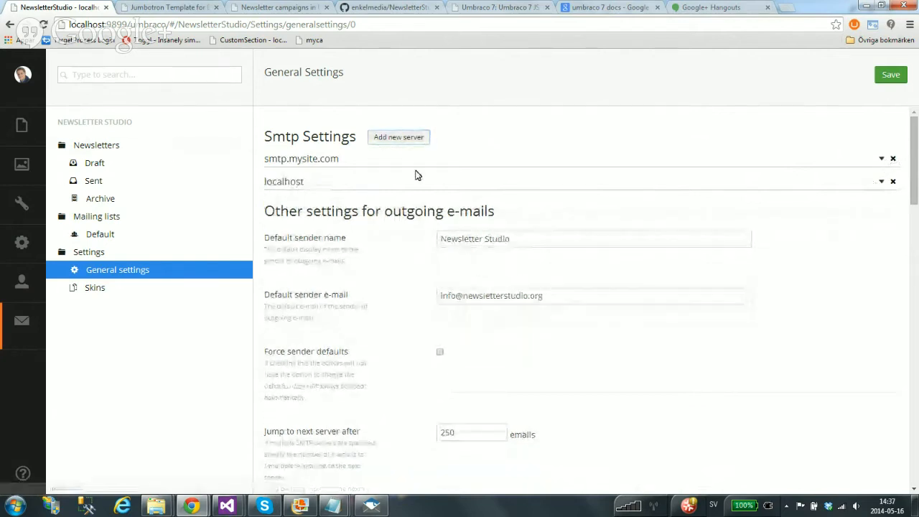
pyautogui.click(894, 161)
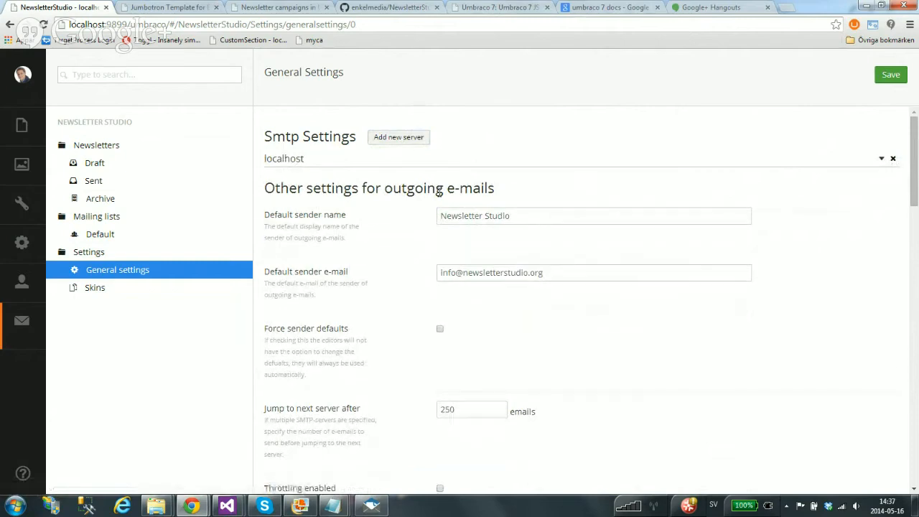
pyautogui.scroll(-3, 439, 199)
pyautogui.scroll(-1, 366, 216)
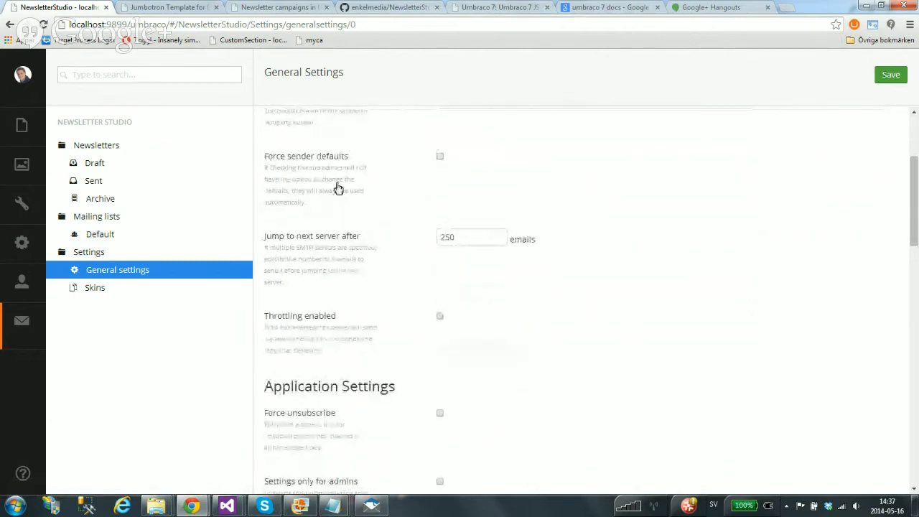
pyautogui.scroll(-2, 344, 208)
pyautogui.scroll(-6, 552, 330)
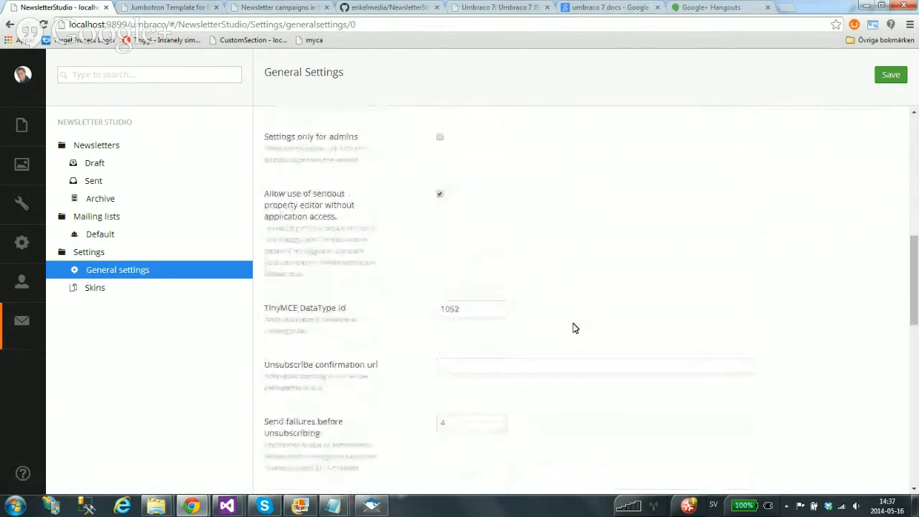
pyautogui.scroll(12, 575, 323)
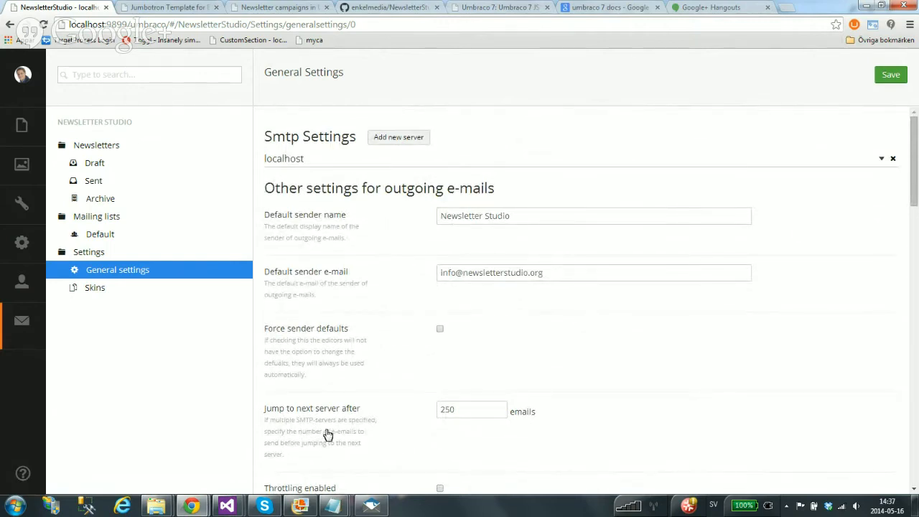
# Zoom Overview.png onto Subscribers providers with its Backoffice, Database, Service and E-commerce sources
pyautogui.moveTo(302, 507)
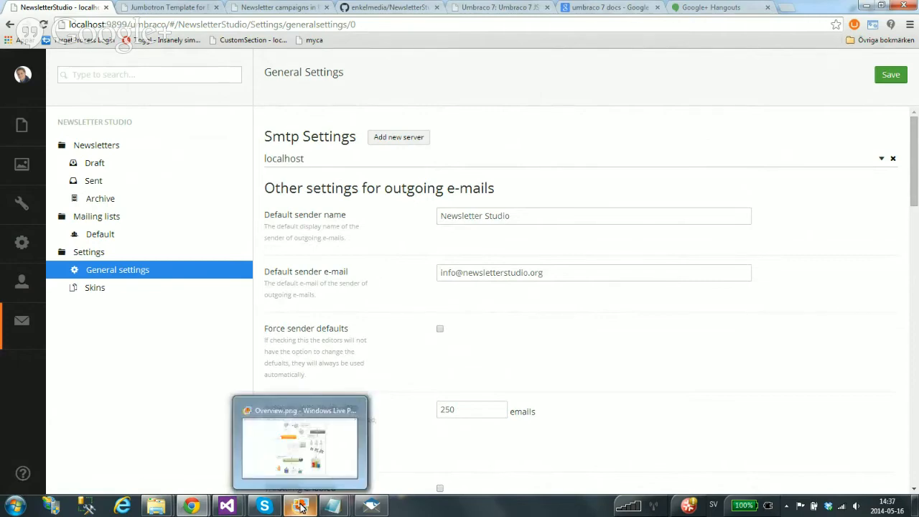
pyautogui.click(318, 443)
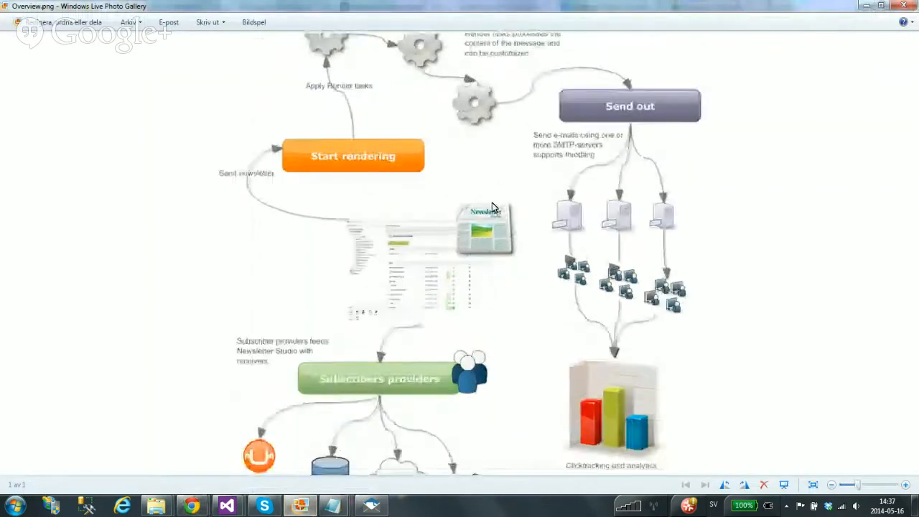
pyautogui.scroll(3, 511, 272)
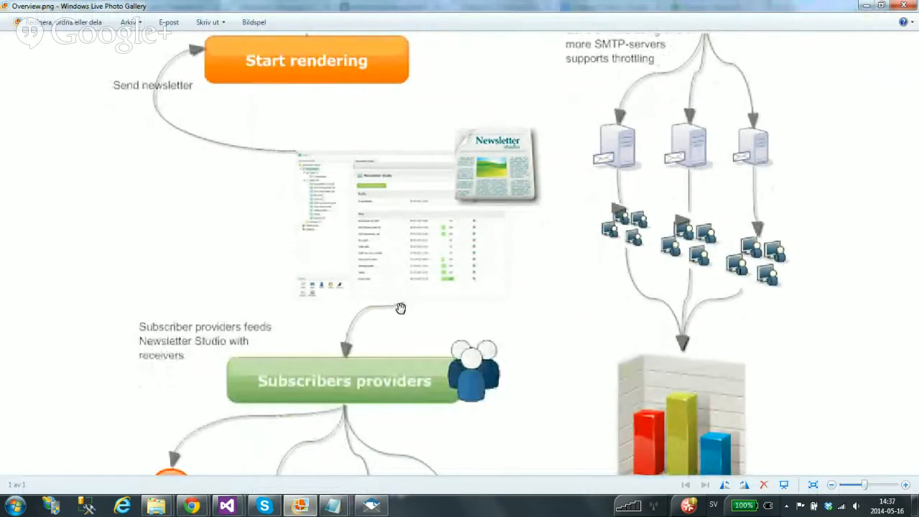
pyautogui.moveTo(400, 306); pyautogui.dragTo(449, 147)
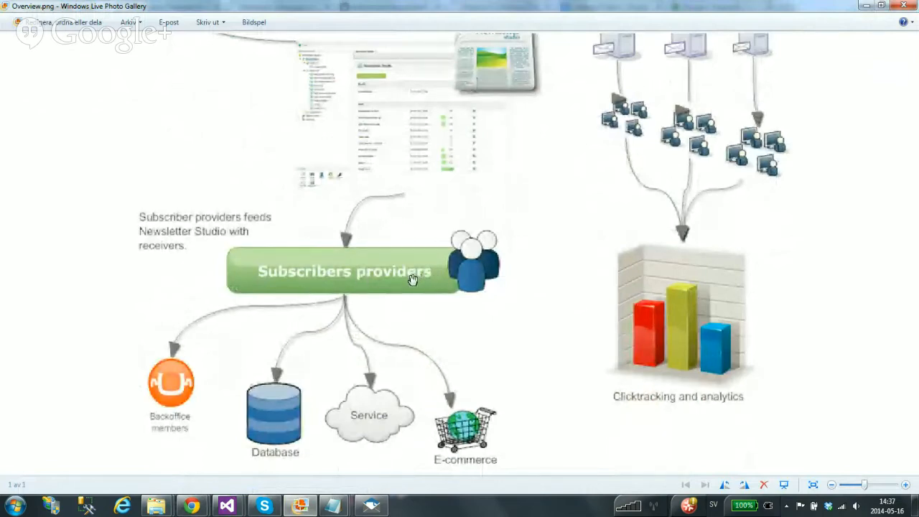
pyautogui.moveTo(191, 506)
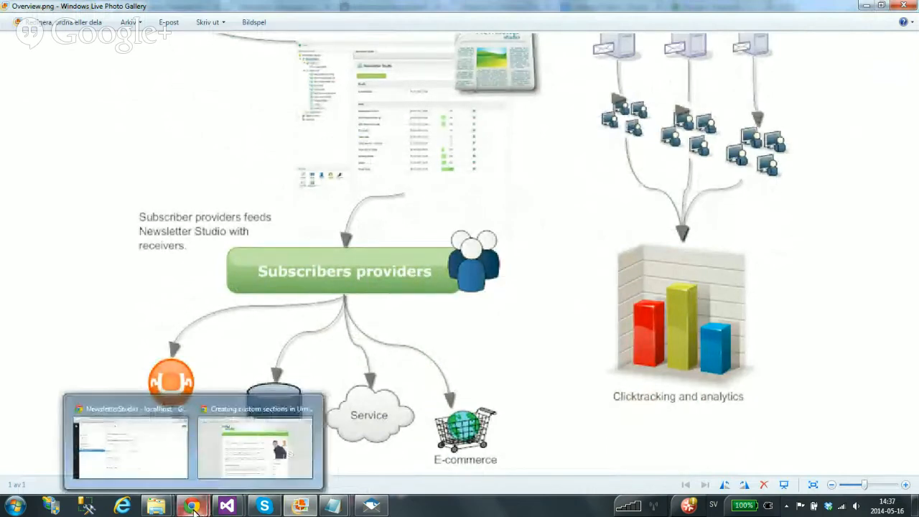
pyautogui.click(150, 470)
# Open Newsletter May 2014's send-now form and point out the Default (59) and Umbraco member recipients
pyautogui.click(22, 125)
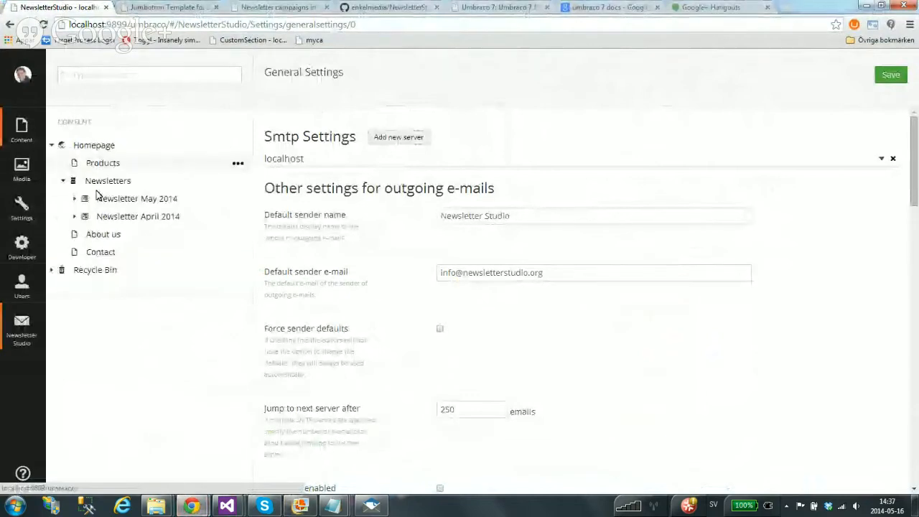
pyautogui.click(134, 201)
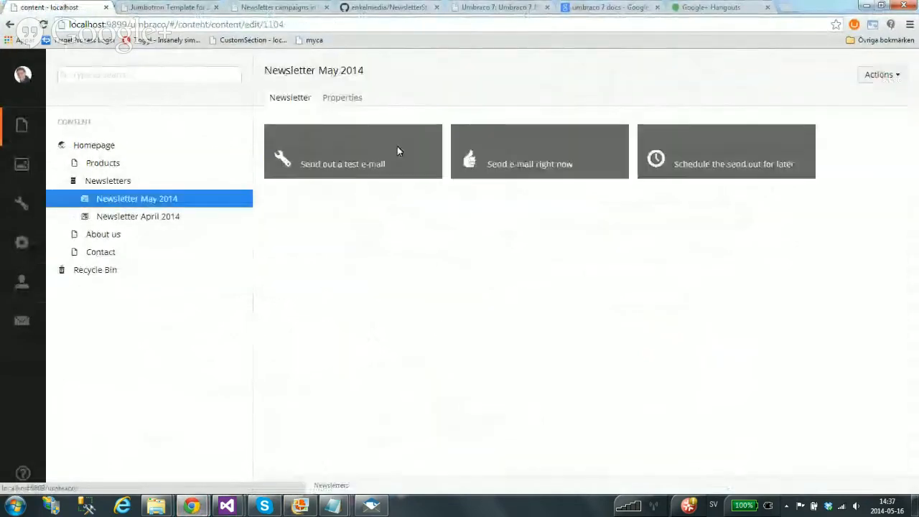
pyautogui.click(514, 152)
pyautogui.scroll(-3, 451, 273)
pyautogui.moveTo(295, 254); pyautogui.dragTo(265, 256)
pyautogui.click(366, 247)
pyautogui.moveTo(338, 295); pyautogui.dragTo(313, 307)
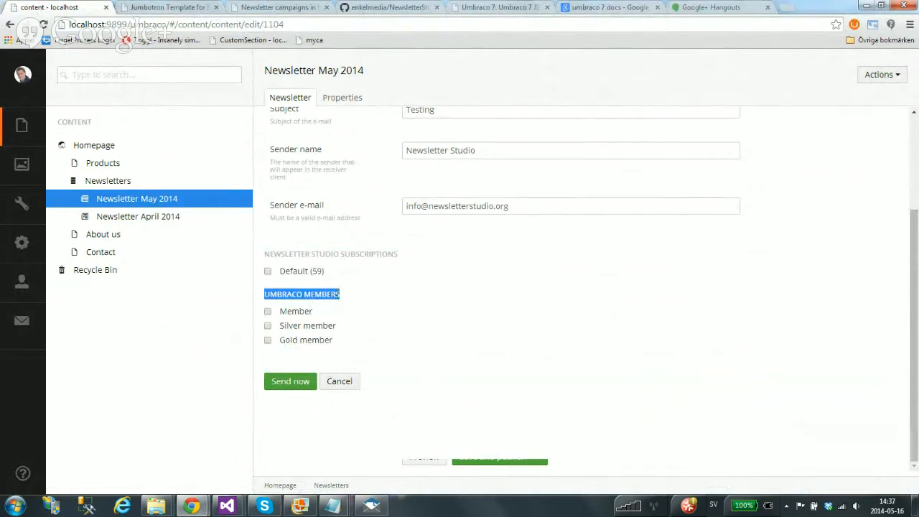
pyautogui.click(346, 298)
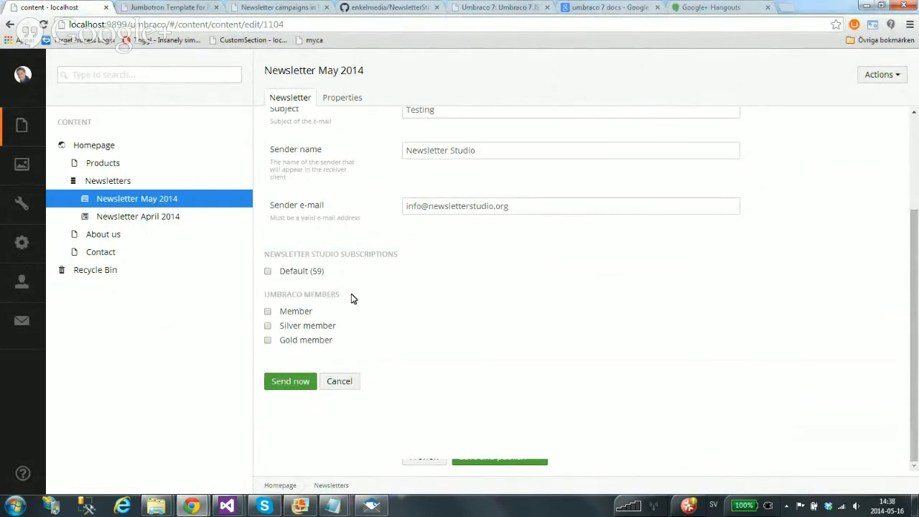
pyautogui.click(303, 509)
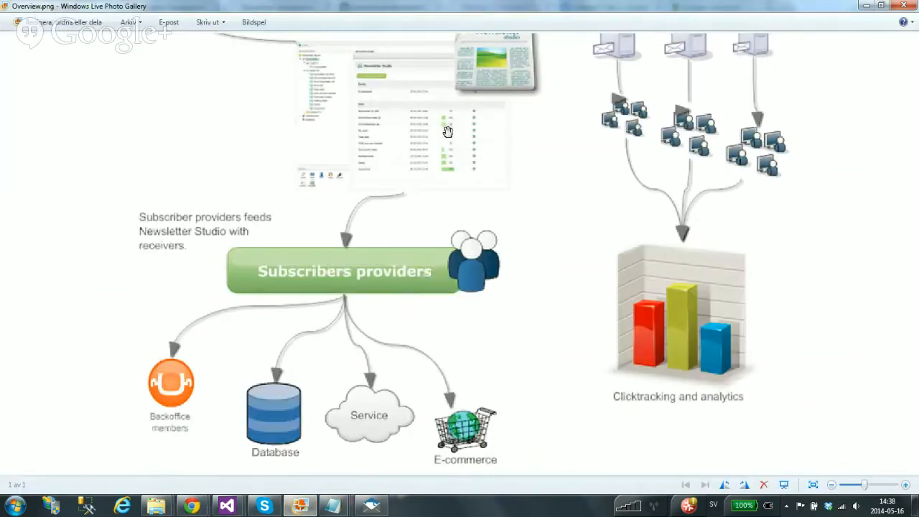
# Zoom out and pan Overview.png to frame Start rendering through Send out to Clicktracking and analytics
pyautogui.scroll(5, 447, 131)
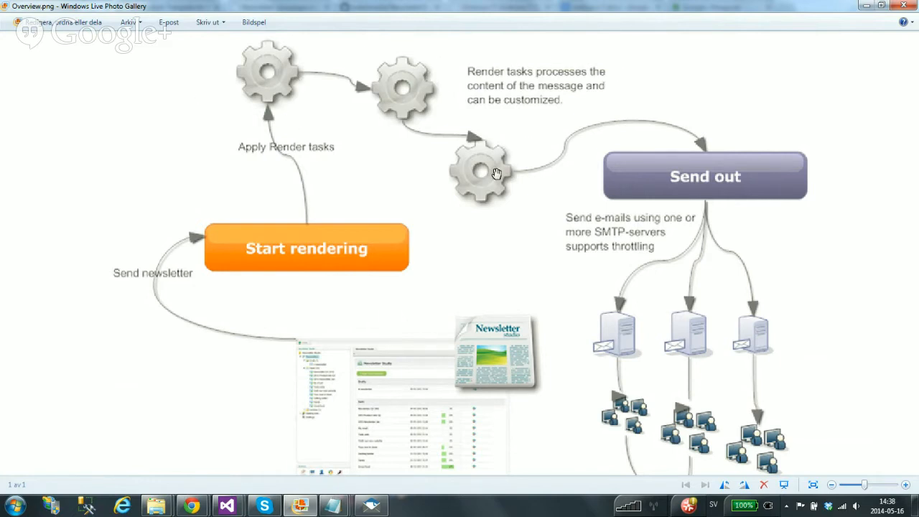
pyautogui.scroll(-1, 472, 273)
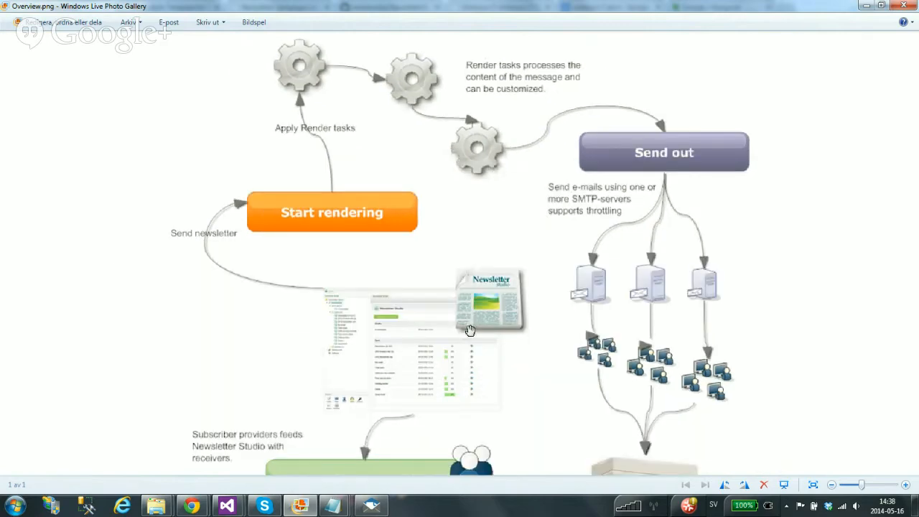
pyautogui.scroll(-1, 474, 310)
pyautogui.moveTo(465, 364); pyautogui.dragTo(471, 295)
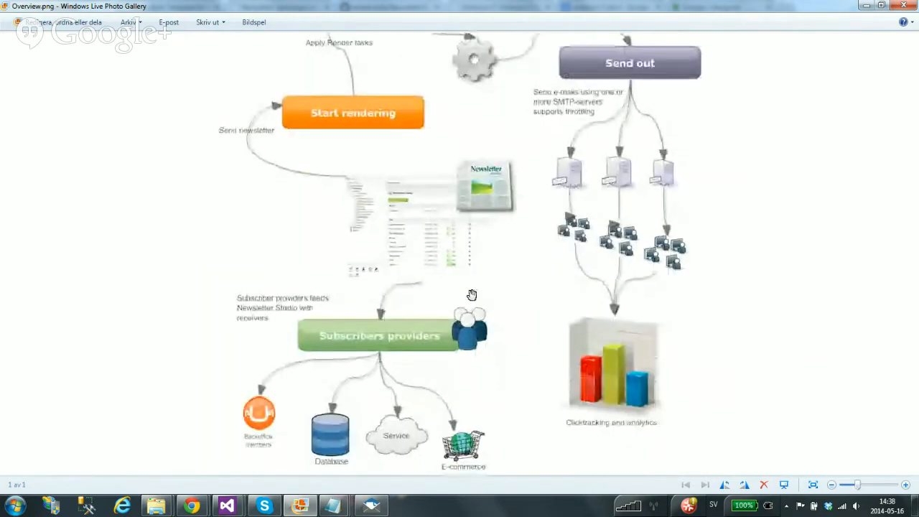
pyautogui.moveTo(441, 248); pyautogui.dragTo(453, 285)
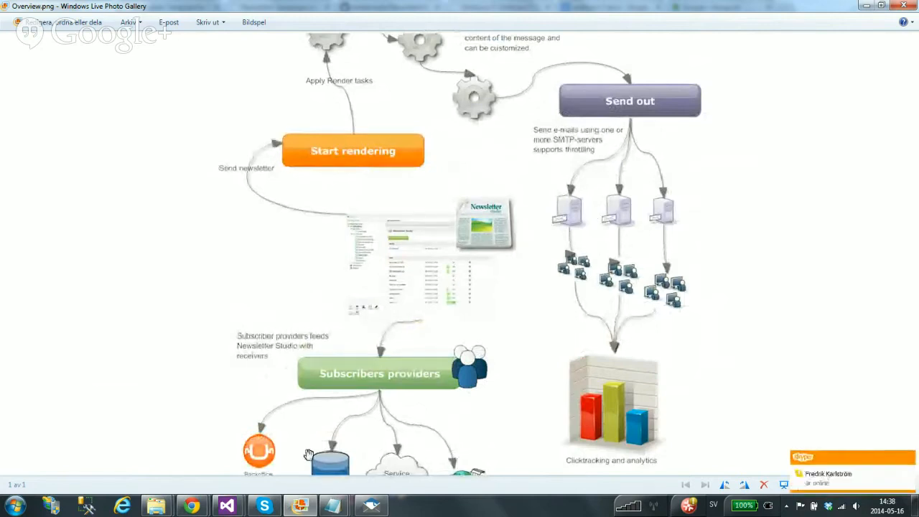
pyautogui.moveTo(228, 507)
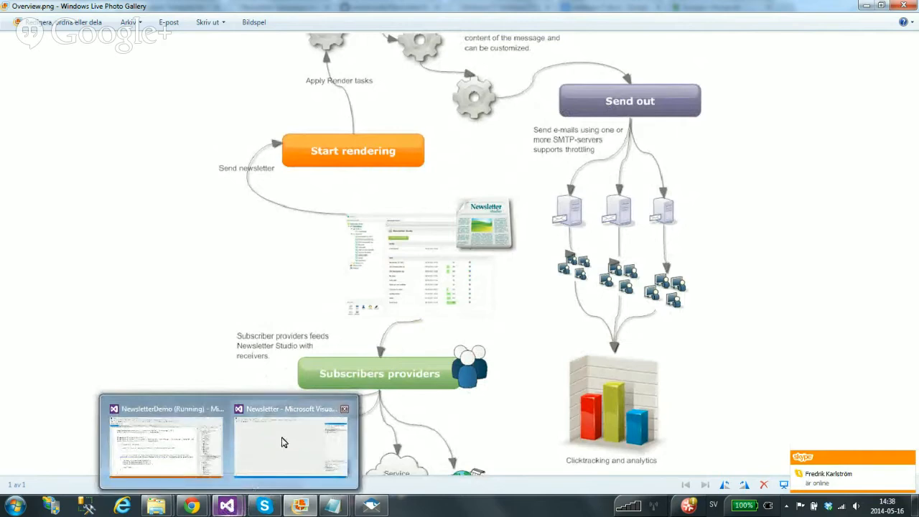
pyautogui.moveTo(289, 441)
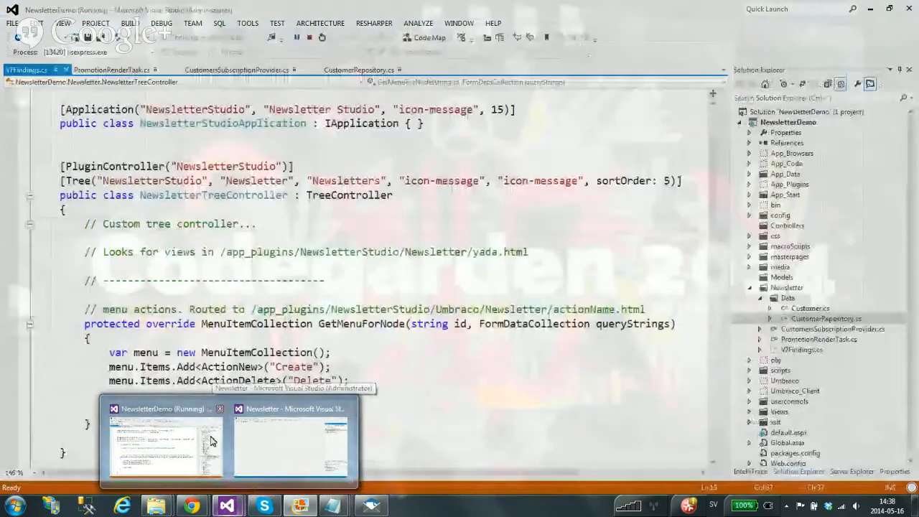
# Show CustomersSubscriptionProvider.cs, pointing out its SubscriptionProviderBase base class and ICountable interface
pyautogui.click(165, 445)
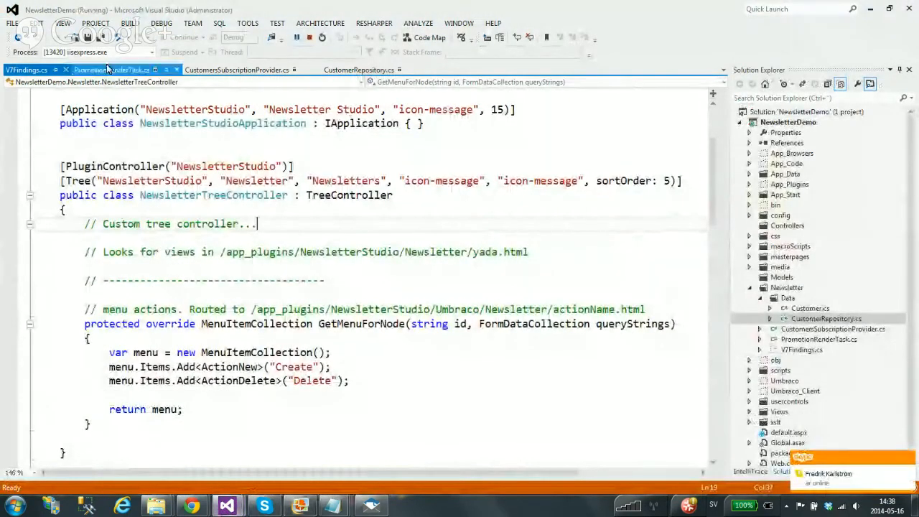
pyautogui.click(108, 69)
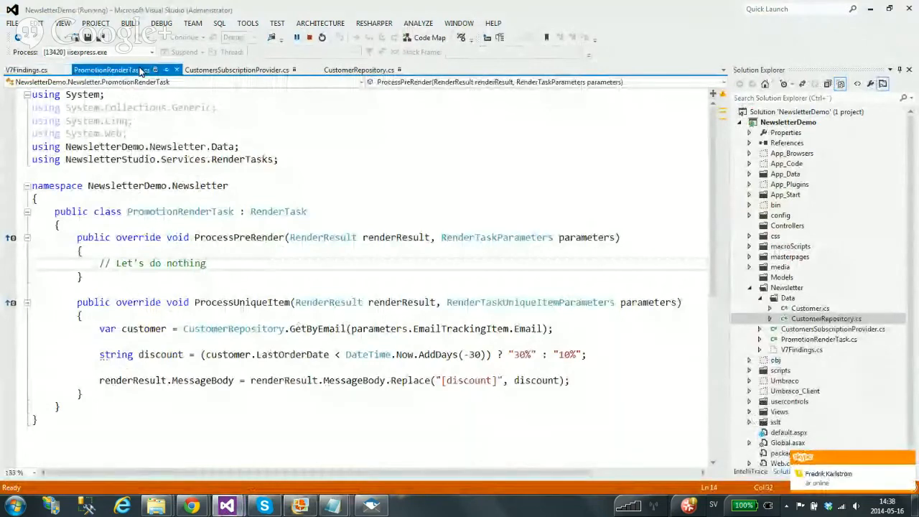
pyautogui.click(237, 70)
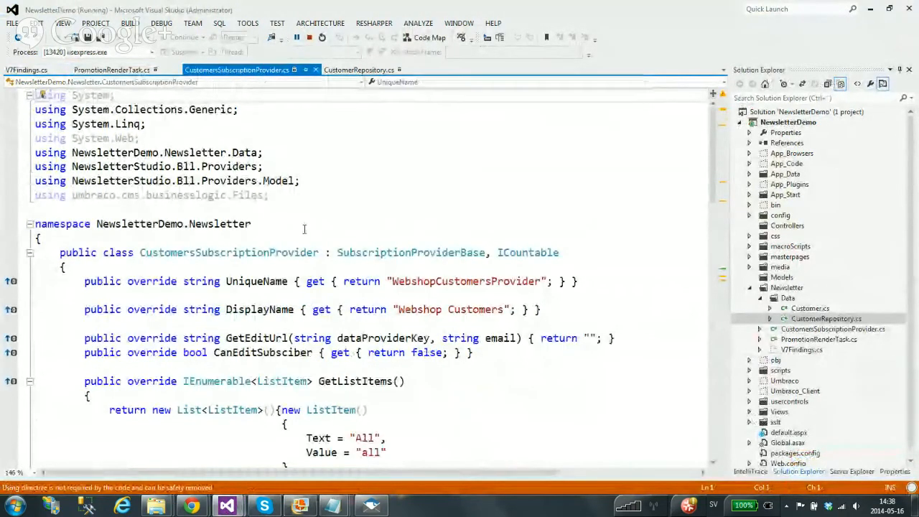
pyautogui.scroll(-2, 304, 228)
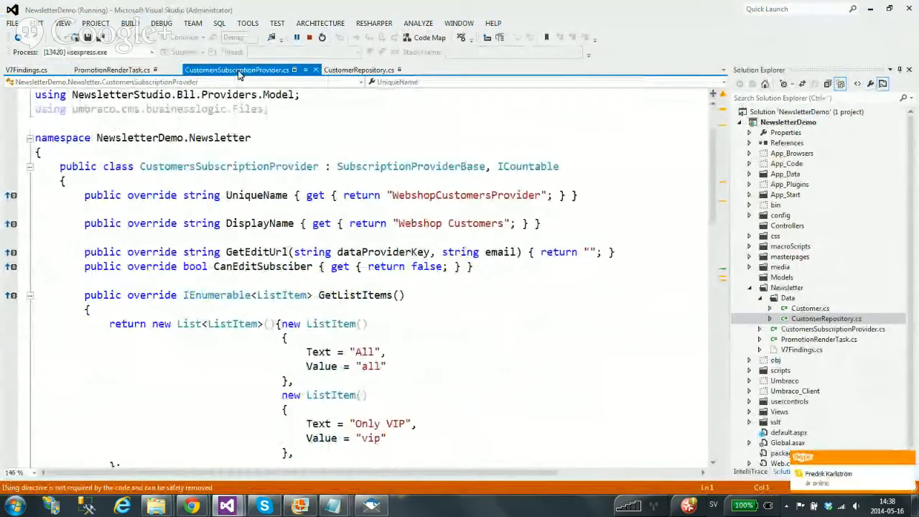
pyautogui.doubleClick(413, 167)
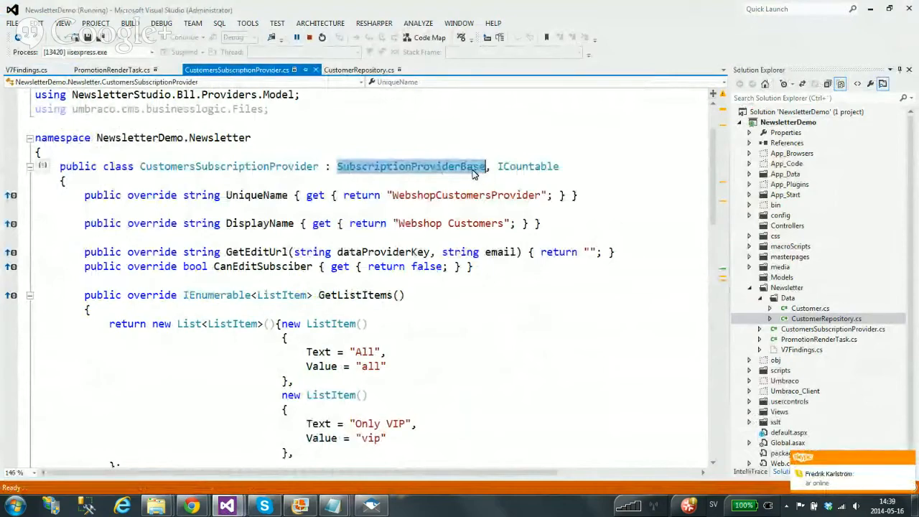
pyautogui.doubleClick(511, 173)
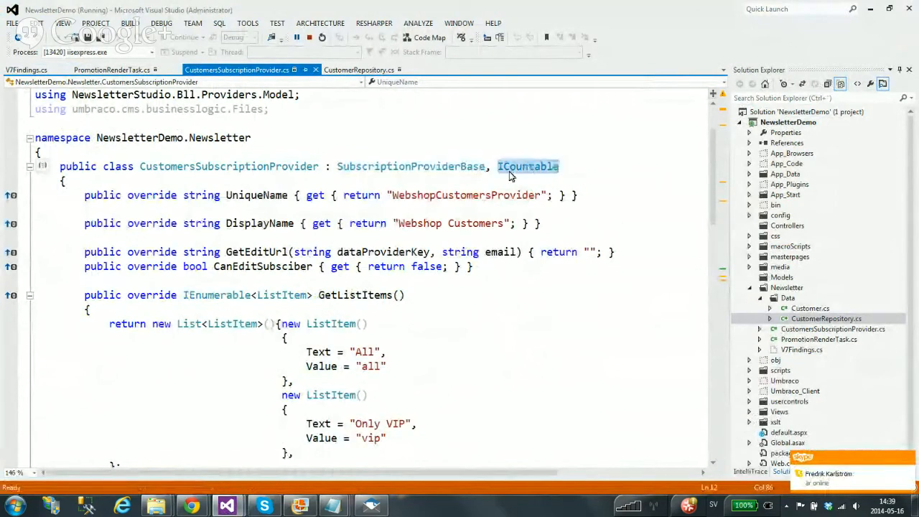
pyautogui.scroll(-1, 518, 170)
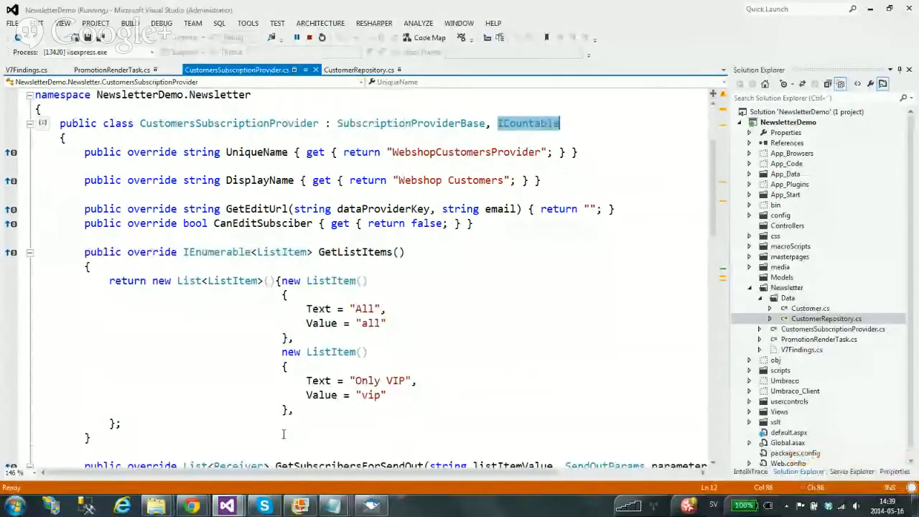
pyautogui.moveTo(191, 506)
pyautogui.click(142, 453)
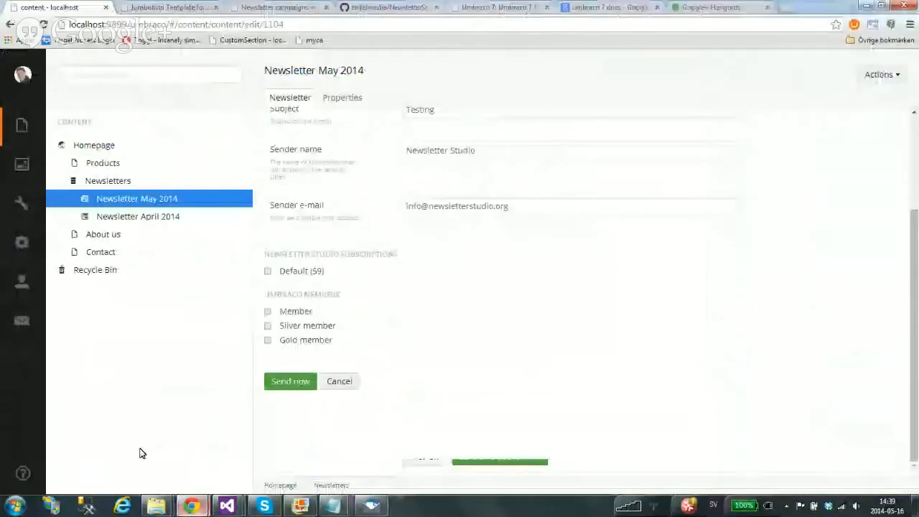
pyautogui.moveTo(326, 272); pyautogui.dragTo(311, 273)
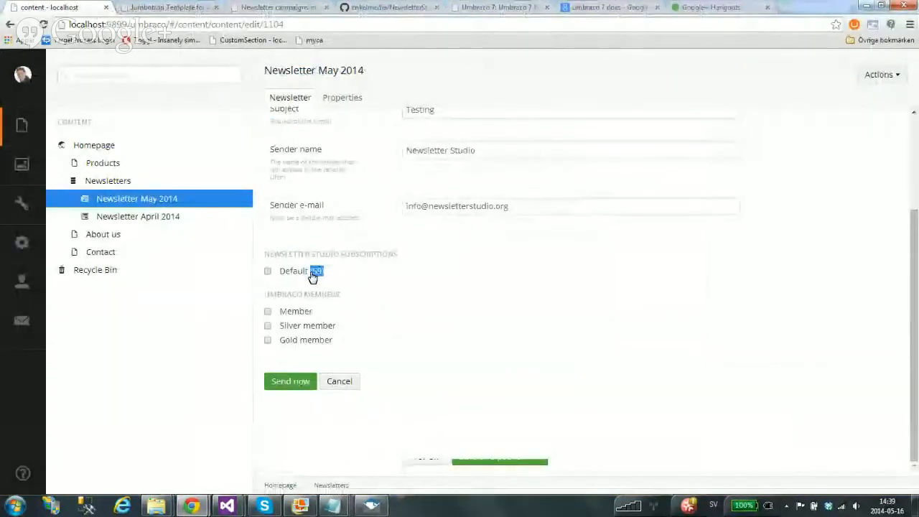
pyautogui.click(320, 272)
pyautogui.click(302, 274)
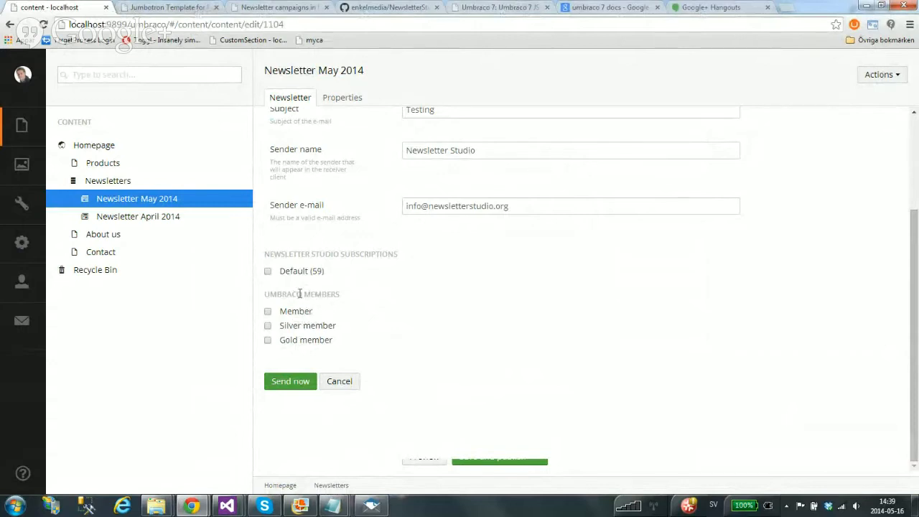
pyautogui.moveTo(224, 508)
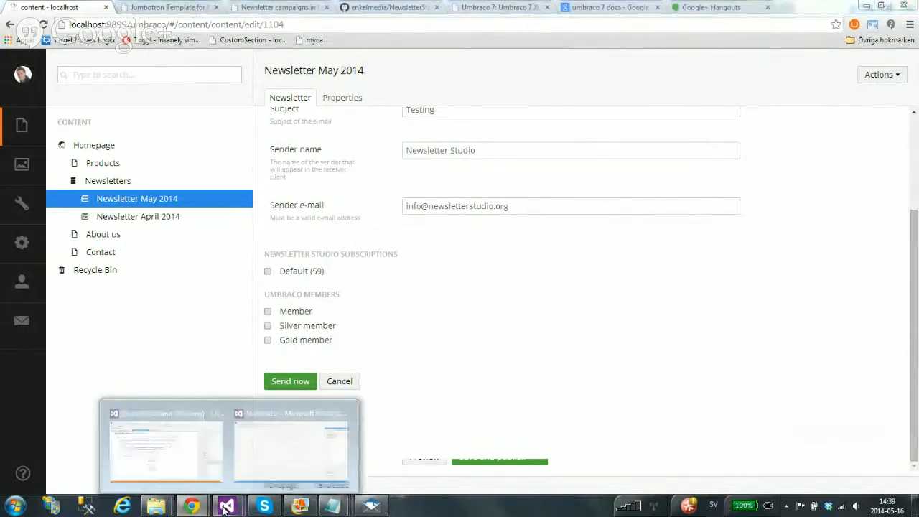
pyautogui.click(183, 421)
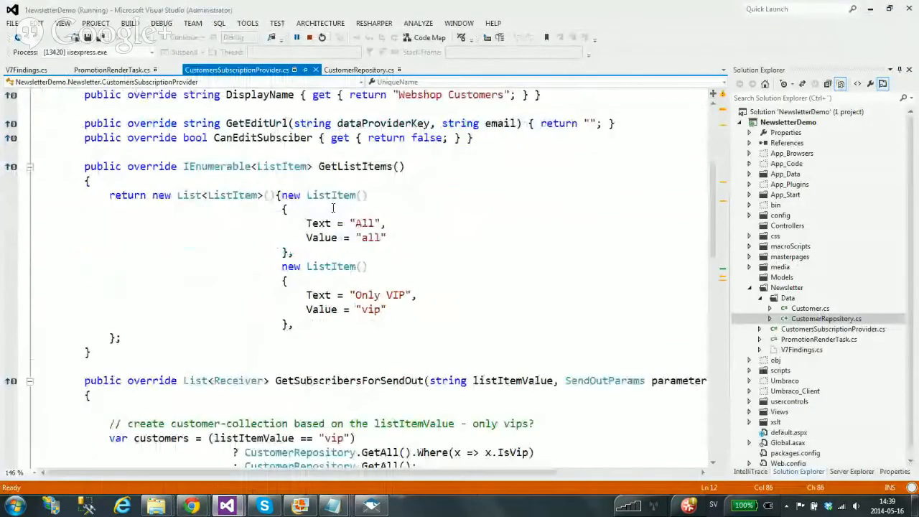
pyautogui.scroll(-2, 388, 186)
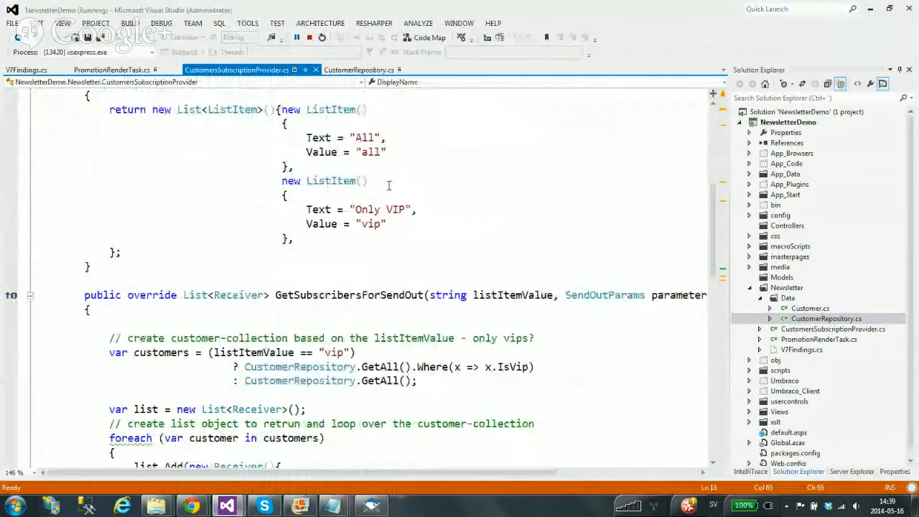
pyautogui.scroll(2, 389, 186)
pyautogui.click(392, 166)
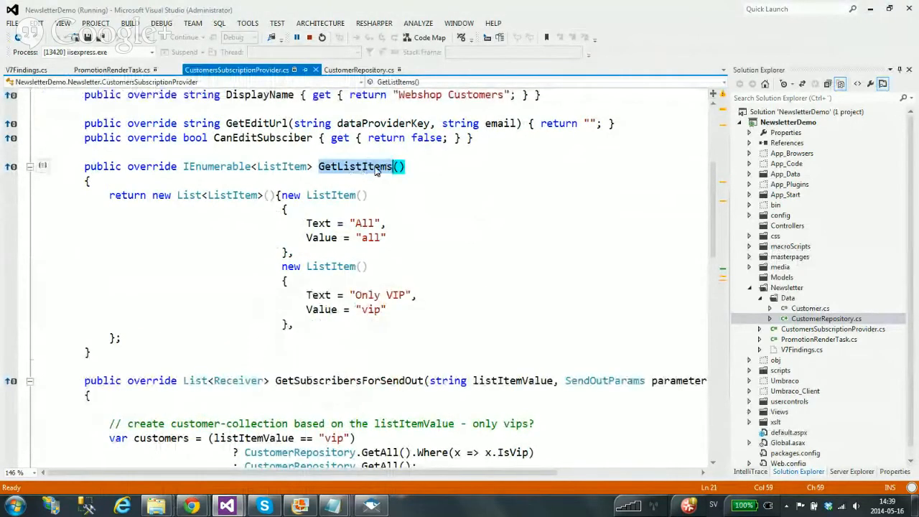
pyautogui.moveTo(191, 507)
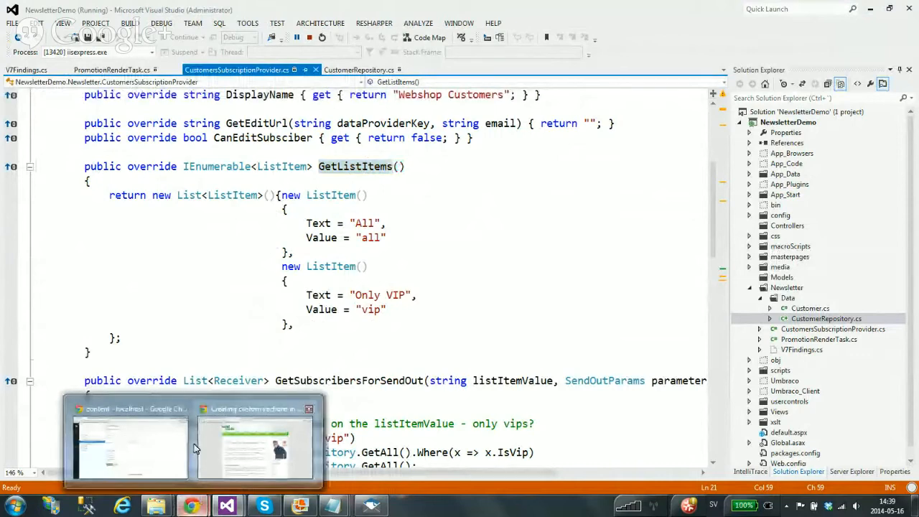
pyautogui.click(194, 449)
pyautogui.moveTo(345, 344); pyautogui.dragTo(296, 315)
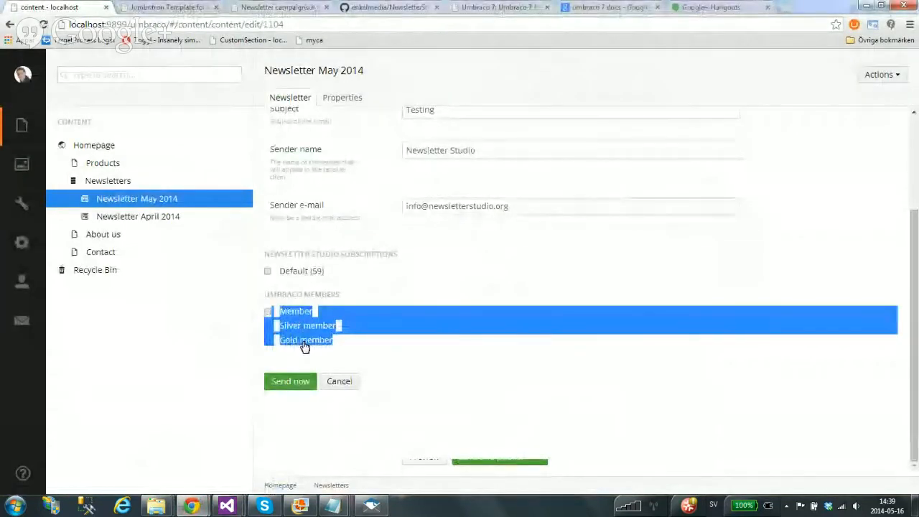
pyautogui.click(298, 315)
pyautogui.click(300, 314)
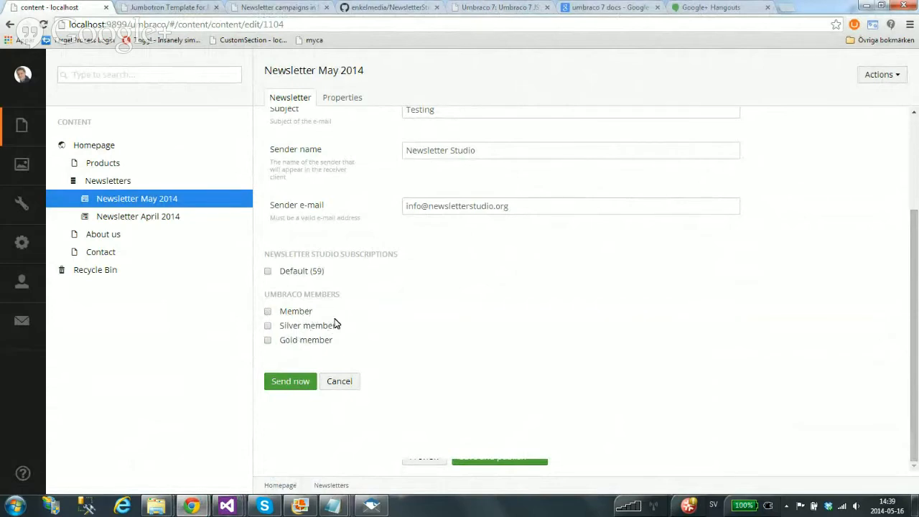
pyautogui.moveTo(226, 505)
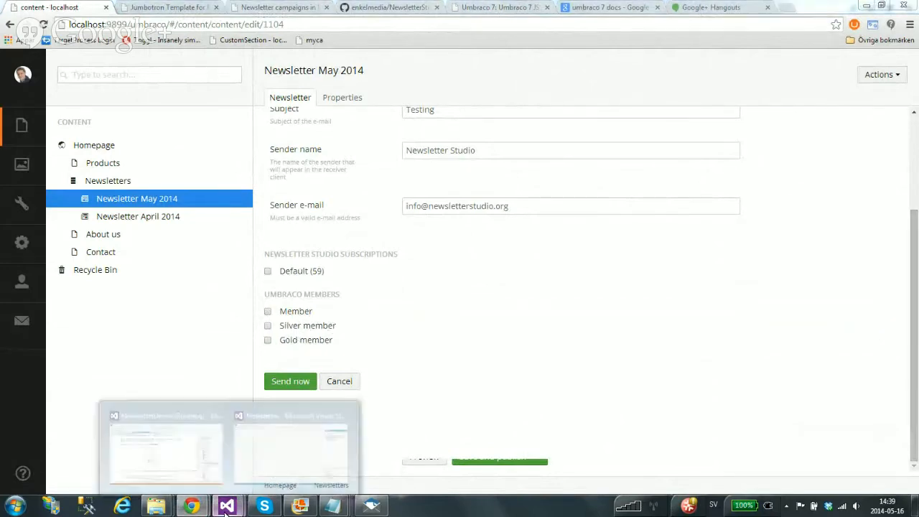
# Highlight GetListItems' return block with the 'All' (all) and 'Only VIP' (vip) list items
pyautogui.click(183, 425)
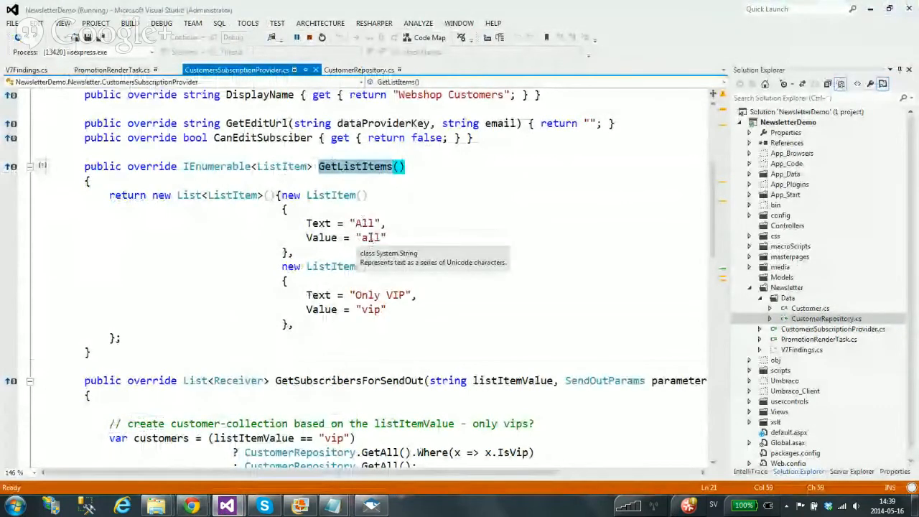
pyautogui.moveTo(109, 195); pyautogui.dragTo(122, 337)
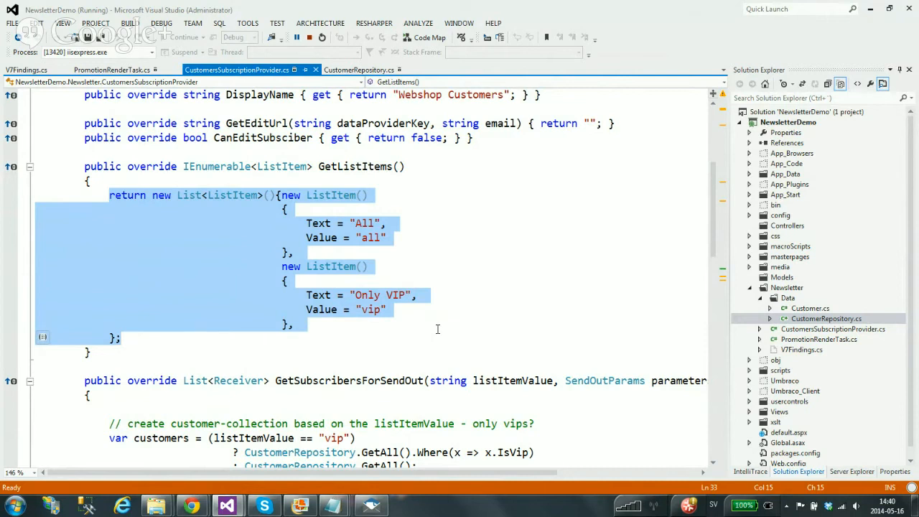
pyautogui.click(437, 329)
pyautogui.moveTo(141, 332); pyautogui.dragTo(103, 194)
pyautogui.doubleClick(372, 238)
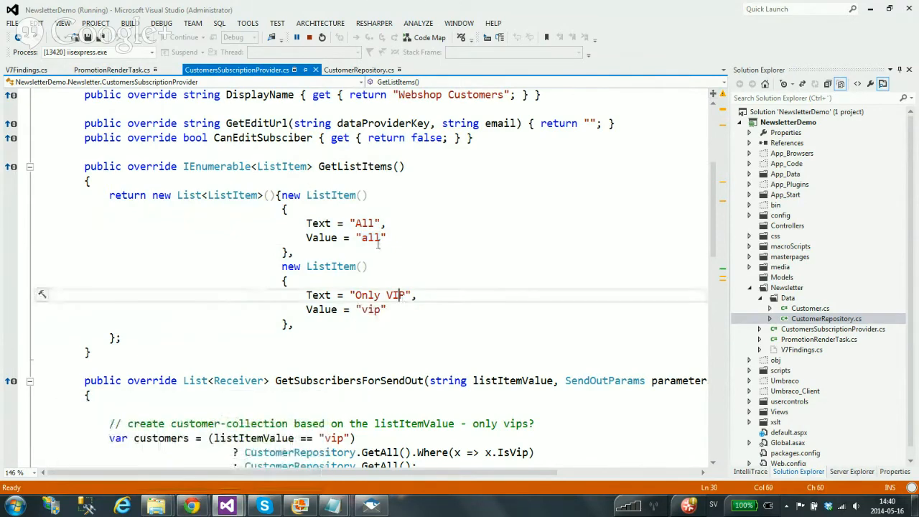
pyautogui.scroll(-4, 357, 208)
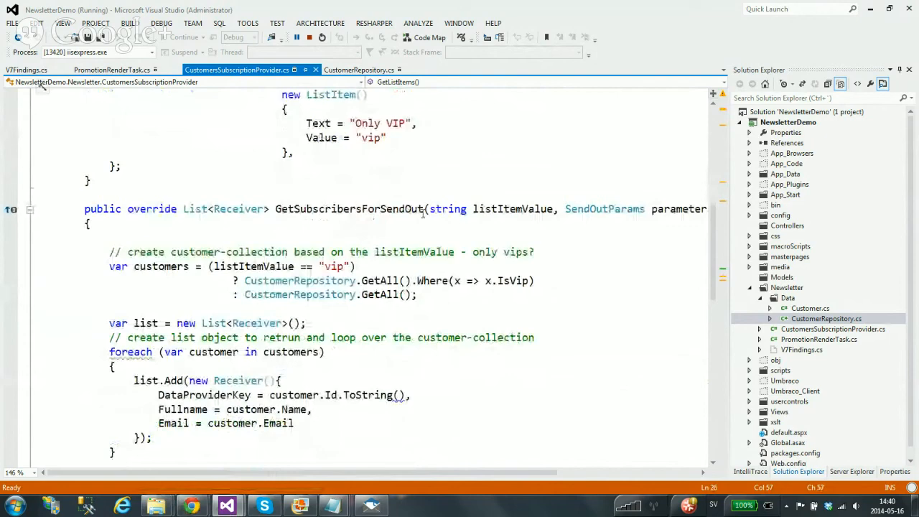
pyautogui.doubleClick(507, 209)
pyautogui.scroll(-1, 185, 245)
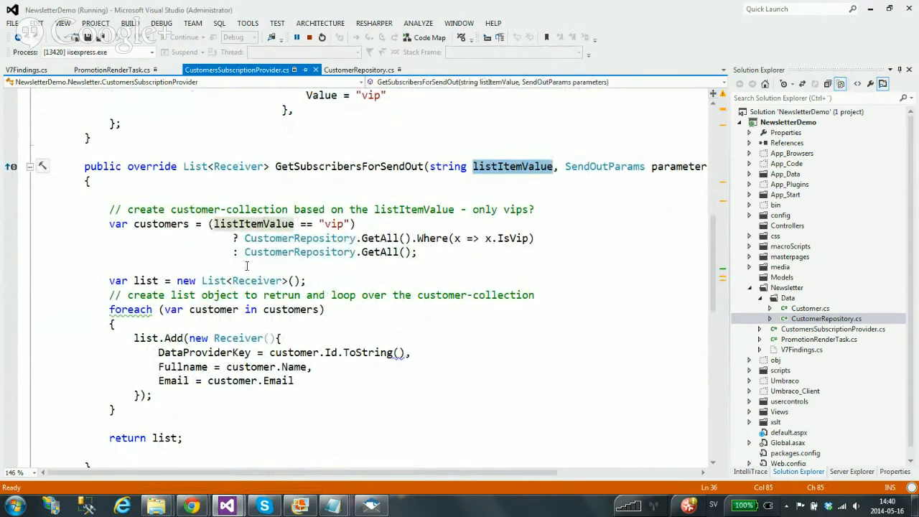
pyautogui.scroll(-1, 247, 267)
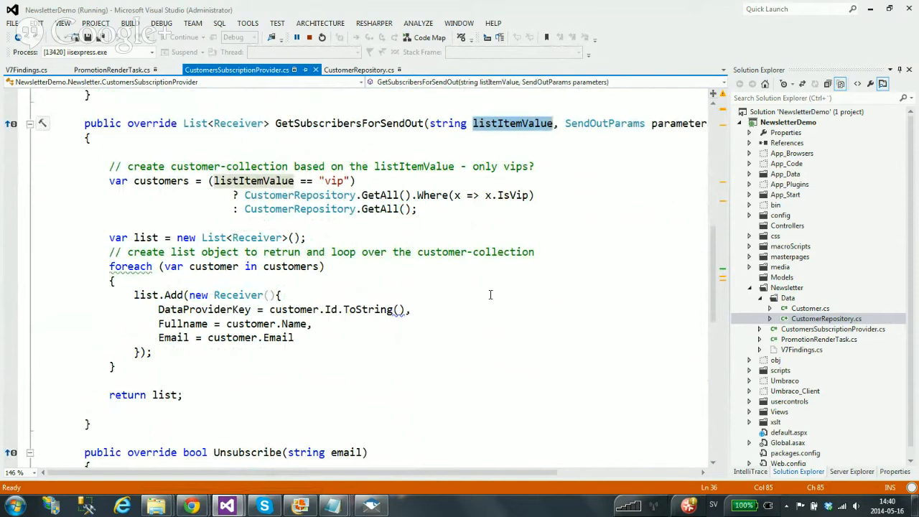
pyautogui.scroll(-1, 501, 298)
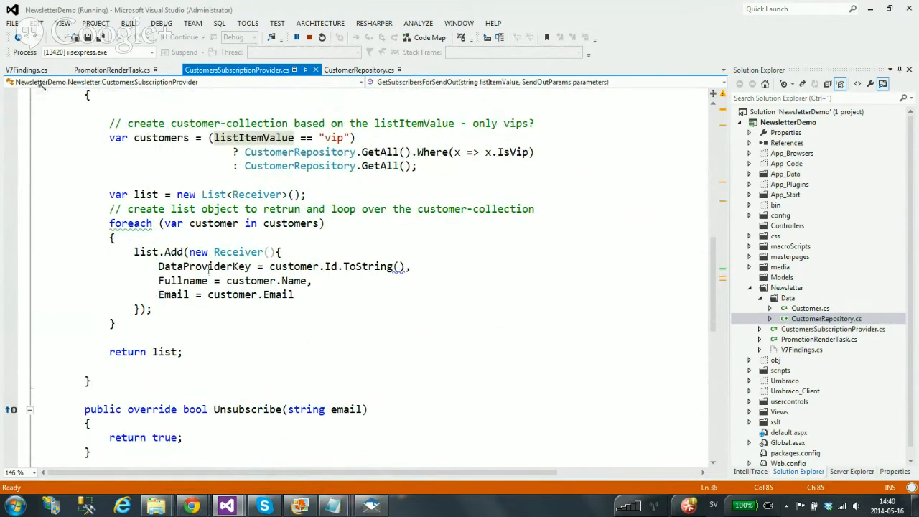
pyautogui.moveTo(438, 267); pyautogui.dragTo(158, 267)
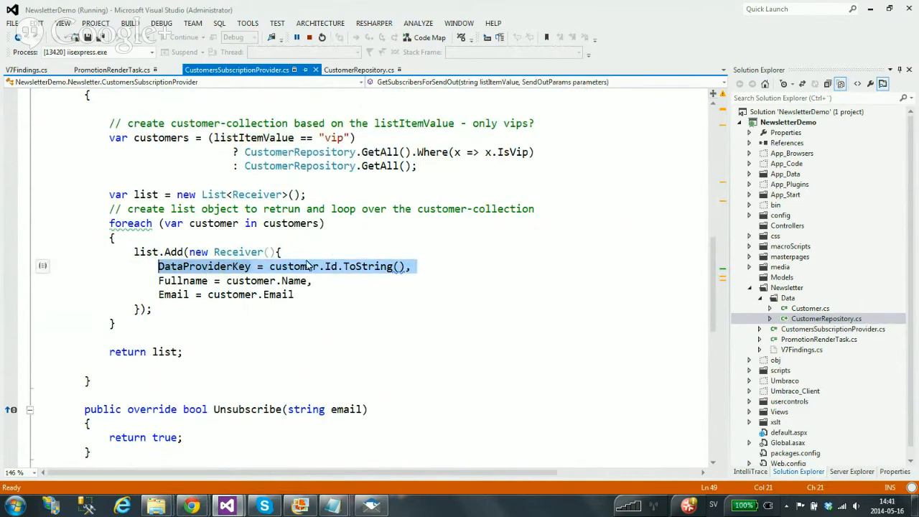
pyautogui.scroll(-2, 314, 268)
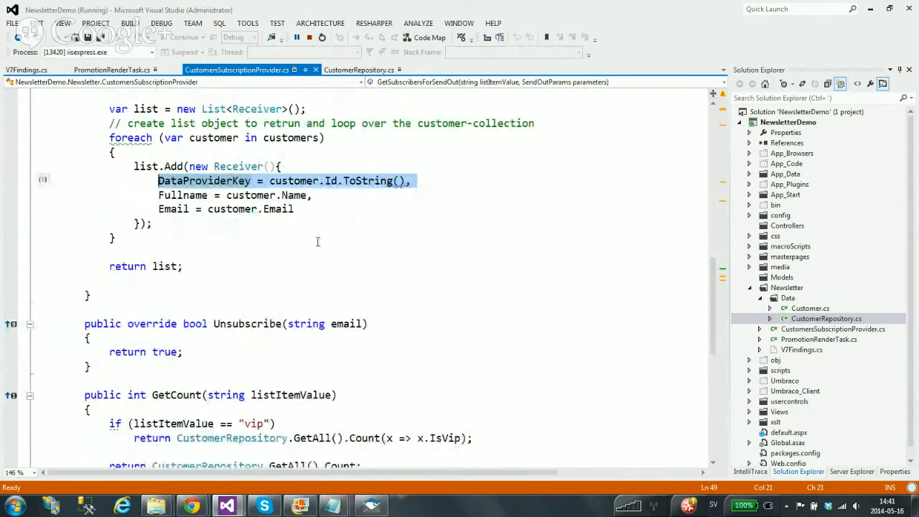
pyautogui.scroll(2, 318, 242)
pyautogui.click(227, 266)
pyautogui.doubleClick(227, 267)
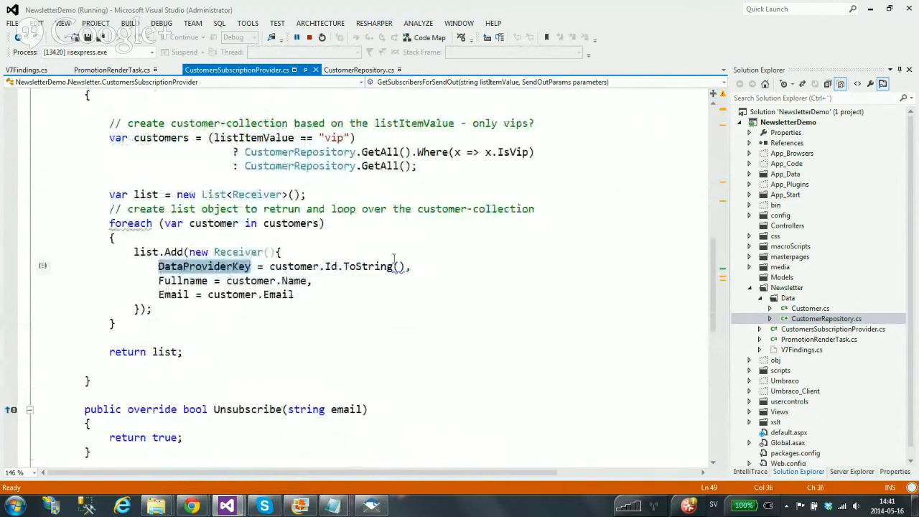
pyautogui.moveTo(404, 267); pyautogui.dragTo(158, 269)
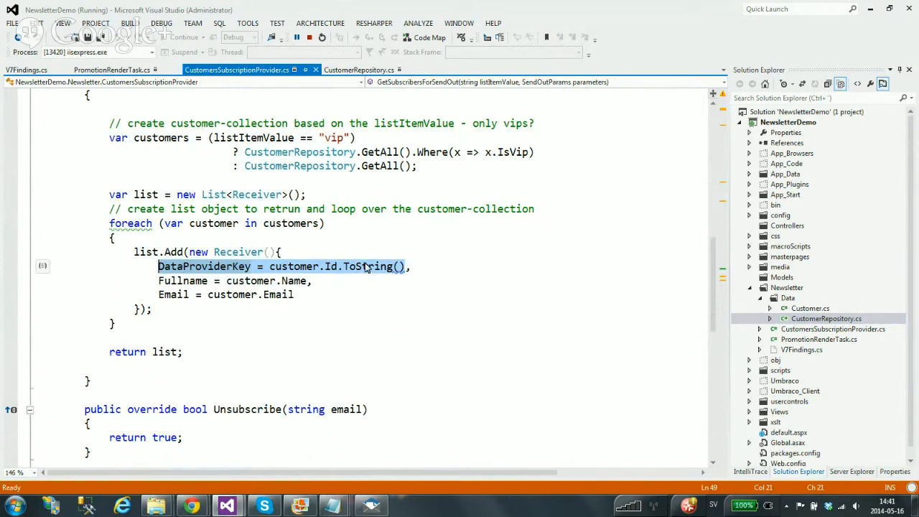
pyautogui.scroll(-1, 346, 255)
pyautogui.scroll(7, 346, 255)
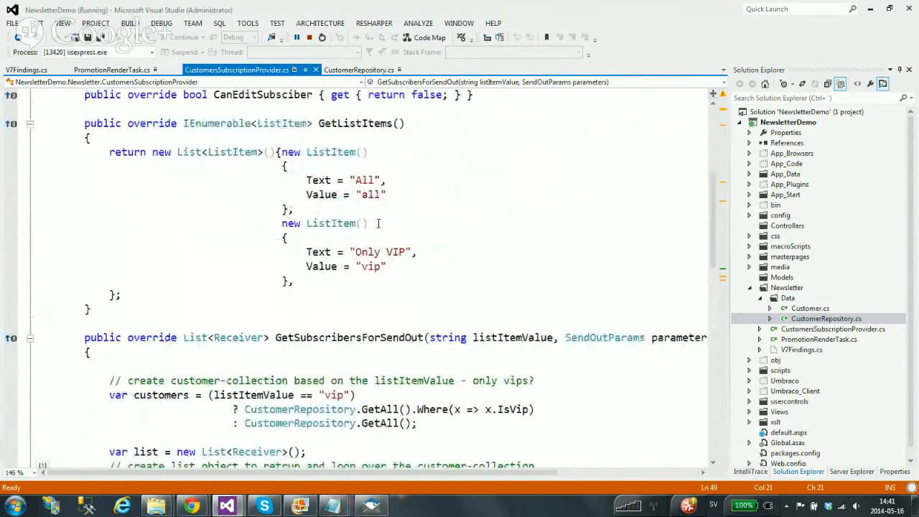
pyautogui.scroll(-10, 260, 258)
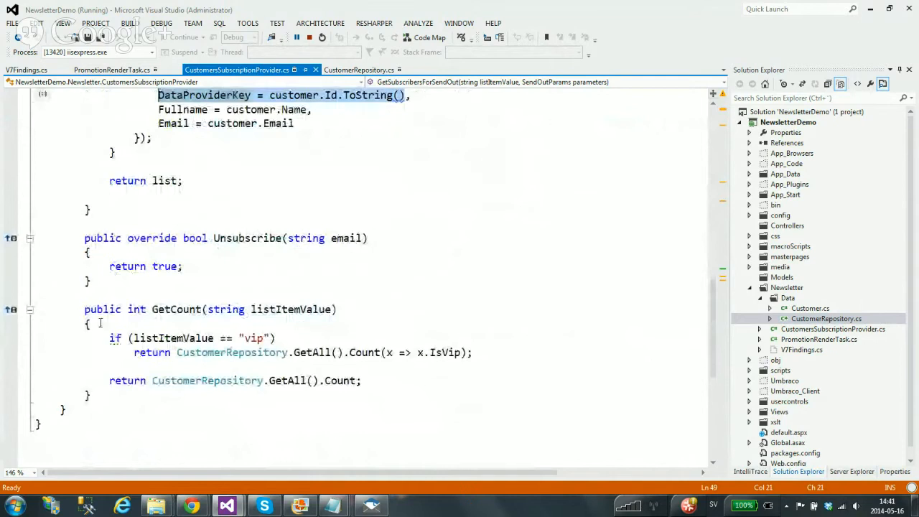
pyautogui.moveTo(84, 308); pyautogui.dragTo(154, 395)
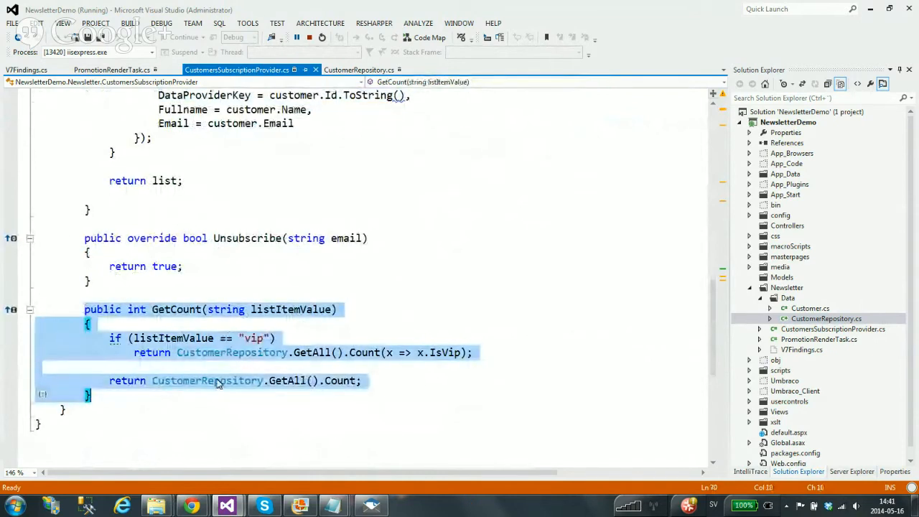
pyautogui.click(114, 387)
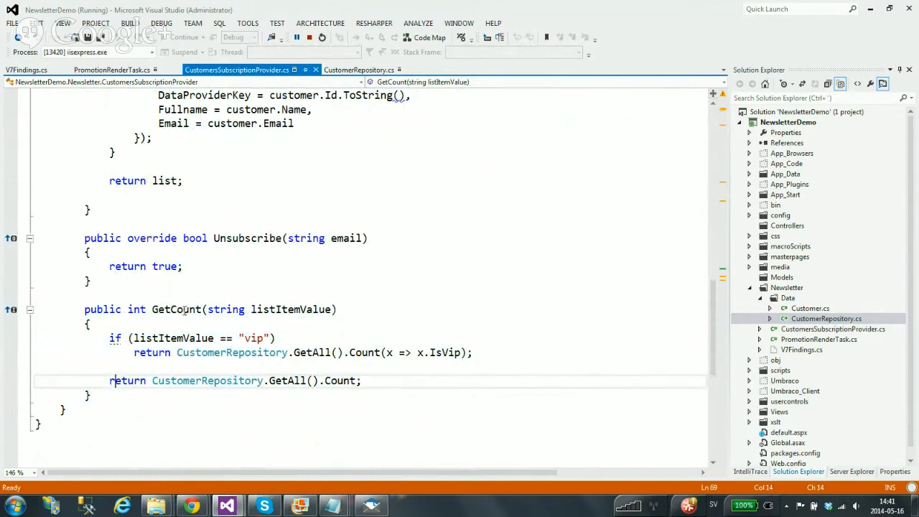
pyautogui.moveTo(128, 309); pyautogui.dragTo(148, 310)
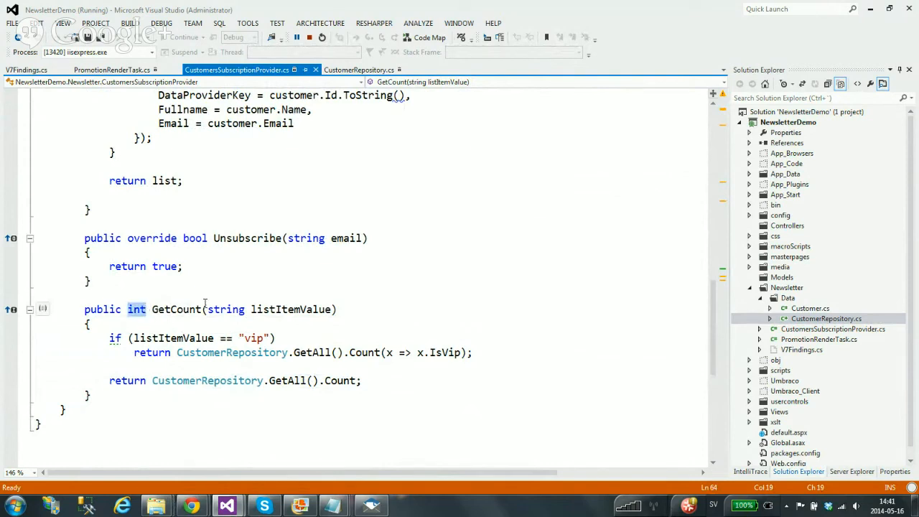
pyautogui.tripleClick(297, 309)
pyautogui.click(309, 283)
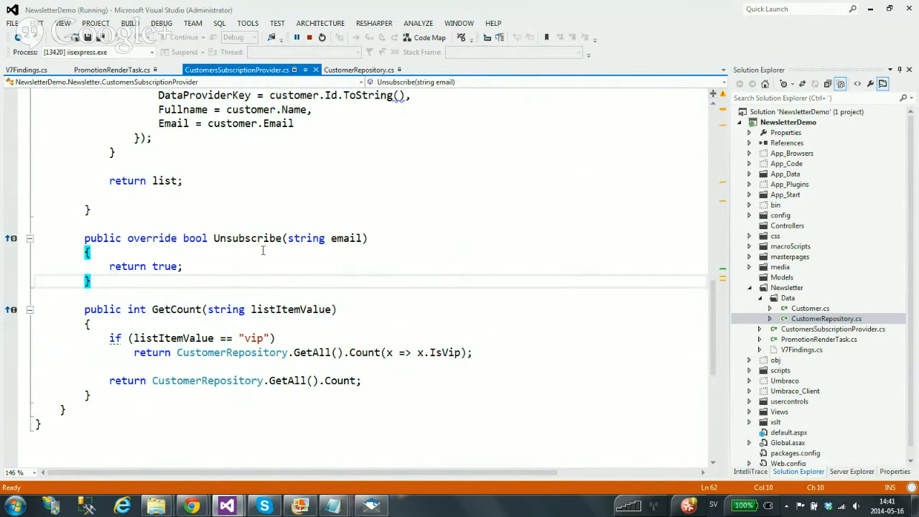
pyautogui.moveTo(192, 269); pyautogui.dragTo(79, 268)
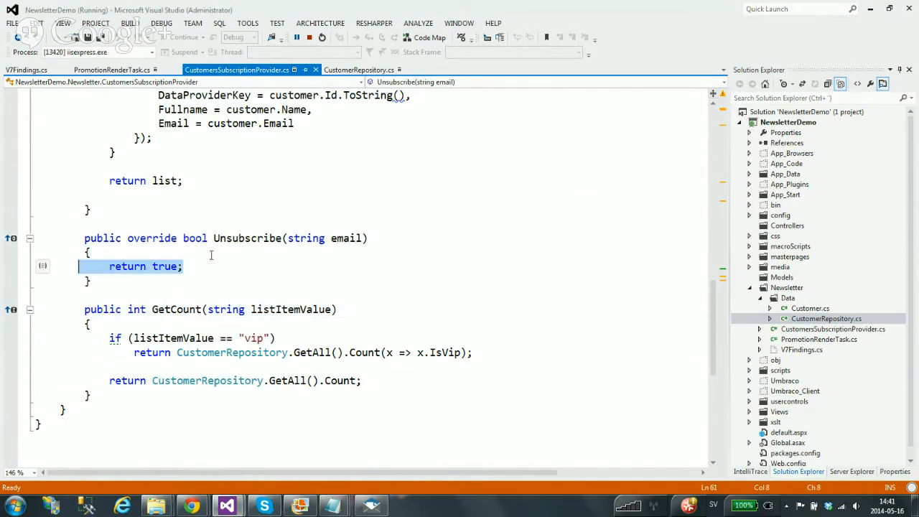
pyautogui.scroll(1, 212, 272)
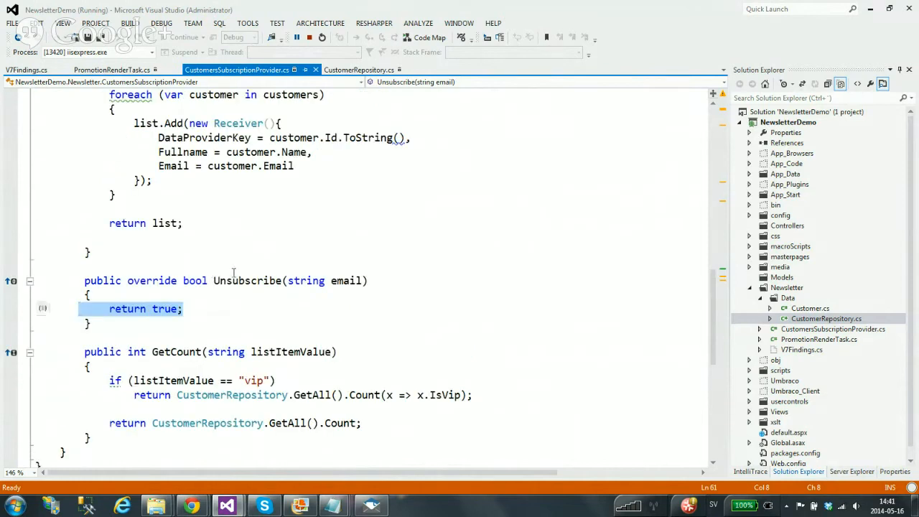
pyautogui.moveTo(192, 309); pyautogui.dragTo(108, 309)
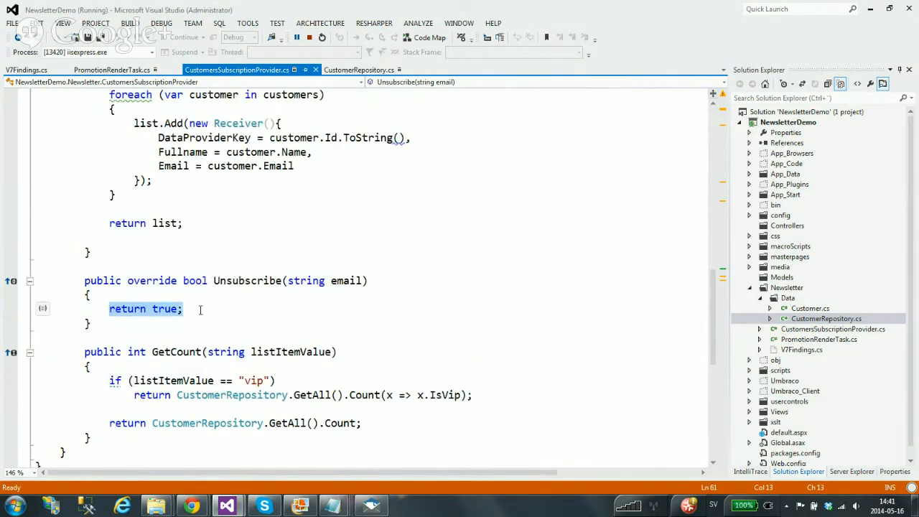
pyautogui.click(154, 293)
pyautogui.press('Return')
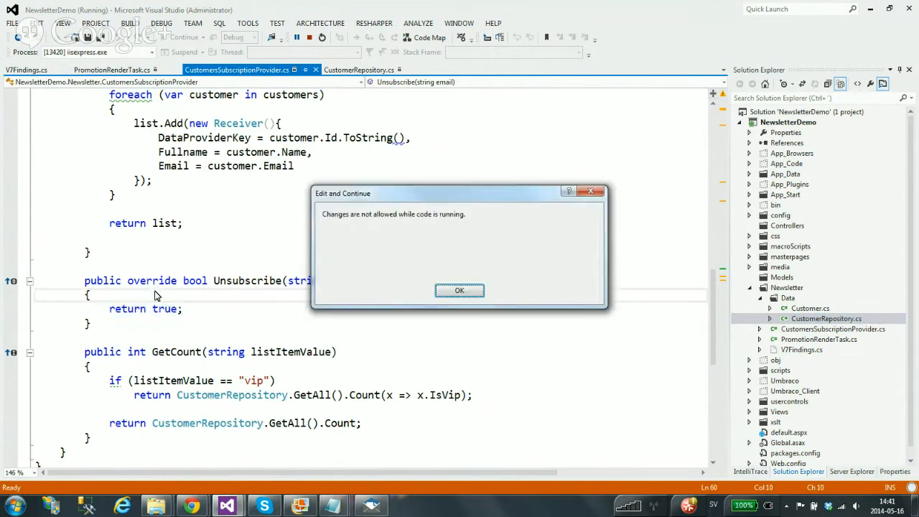
pyautogui.click(596, 193)
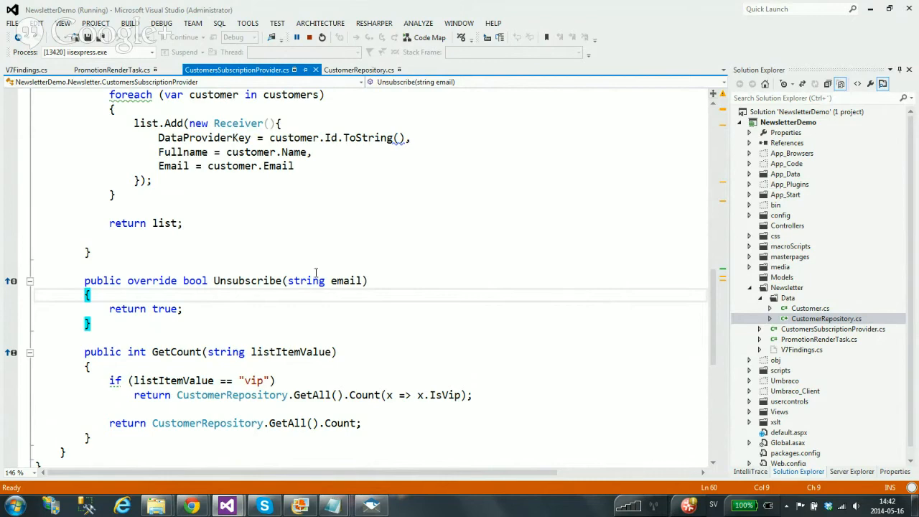
pyautogui.scroll(2, 316, 273)
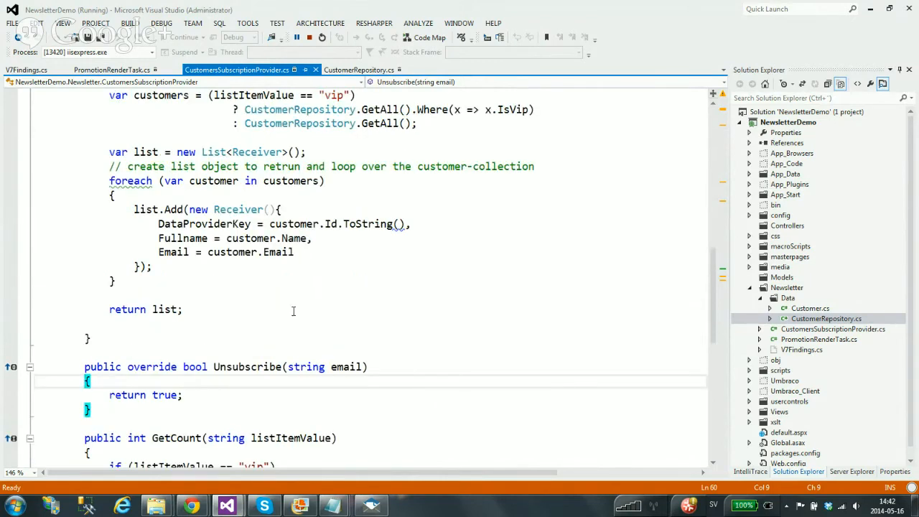
pyautogui.scroll(2, 291, 294)
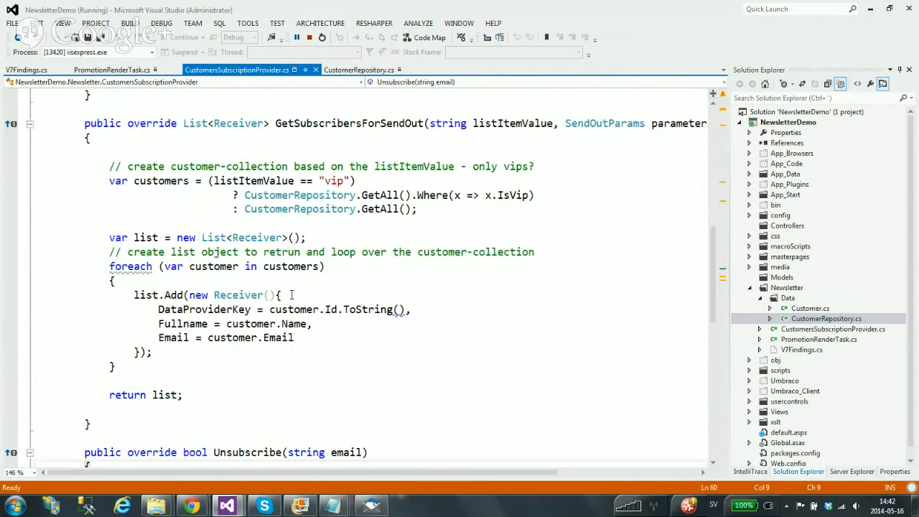
pyautogui.scroll(5, 292, 295)
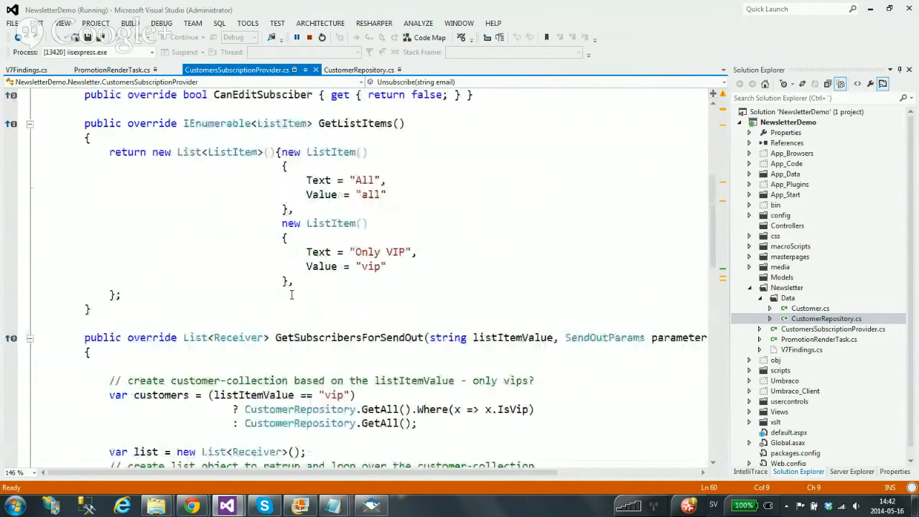
pyautogui.scroll(-4, 291, 294)
pyautogui.hotkey('alt', 'Tab')
pyautogui.moveTo(389, 396); pyautogui.dragTo(389, 332)
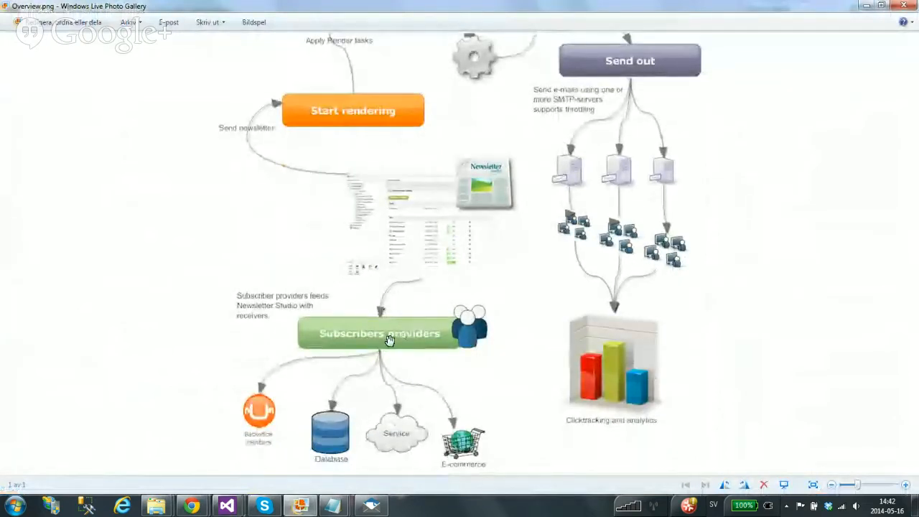
pyautogui.scroll(2, 402, 139)
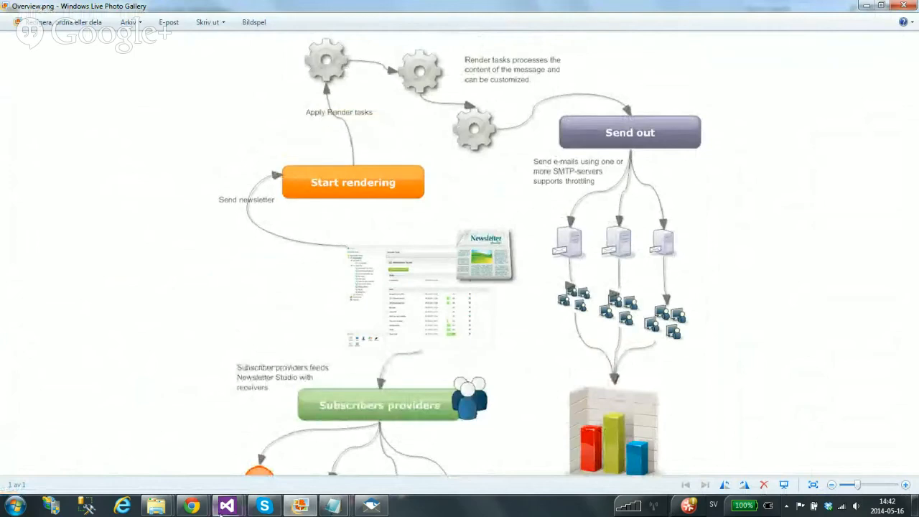
pyautogui.moveTo(226, 502)
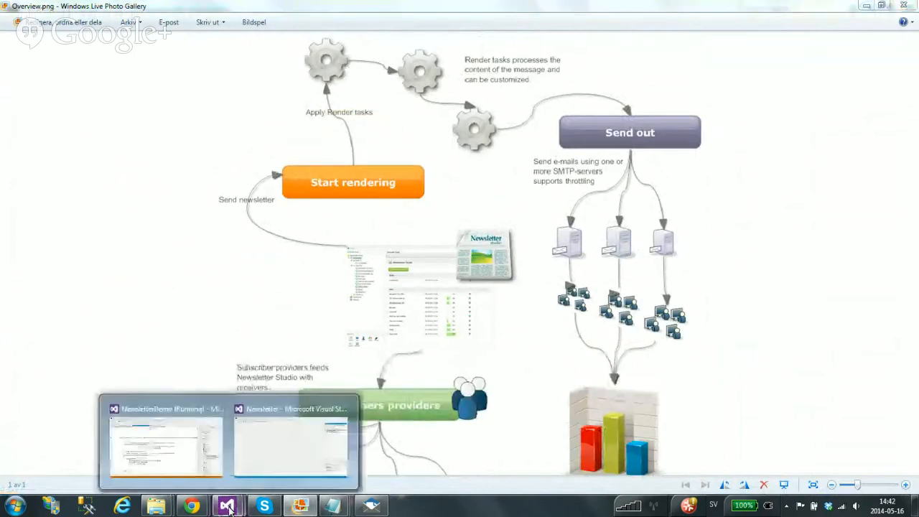
pyautogui.click(152, 442)
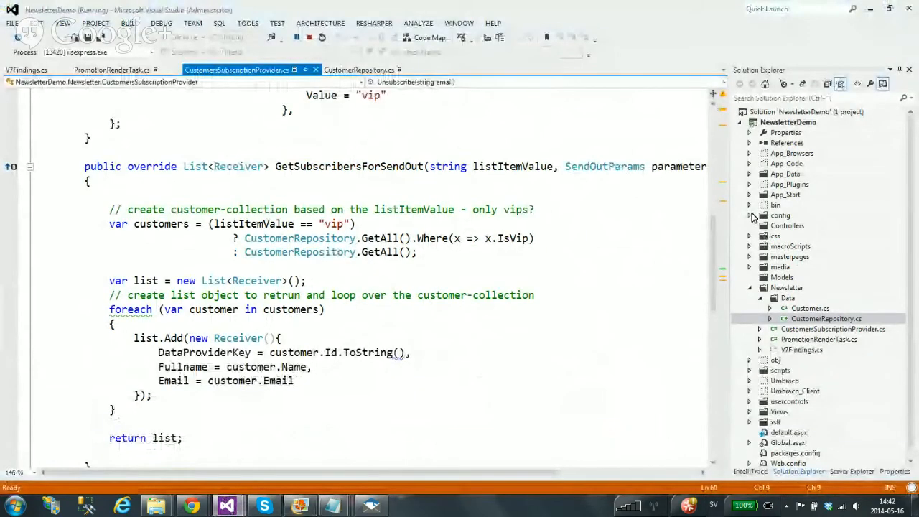
# Open newsletterStudio.config from the config folder and select its emailRenderingTasks lines
pyautogui.click(750, 215)
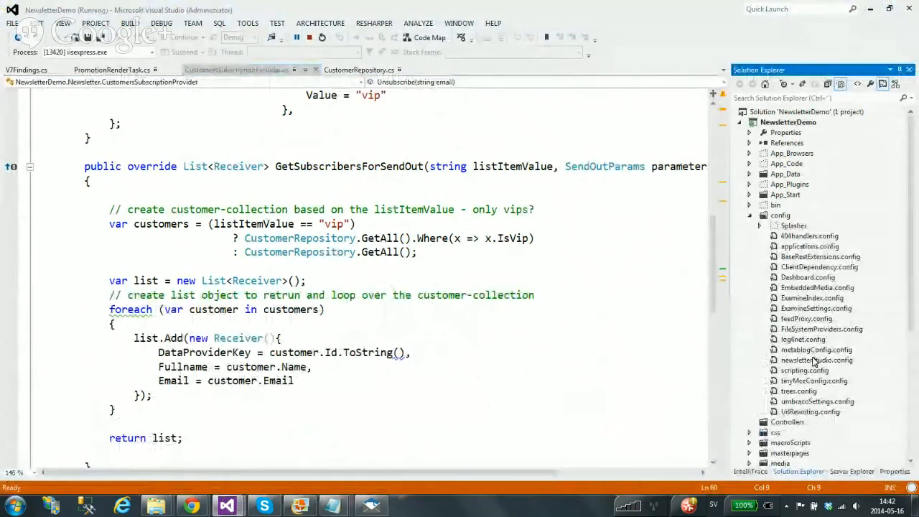
pyautogui.click(814, 361)
pyautogui.doubleClick(815, 361)
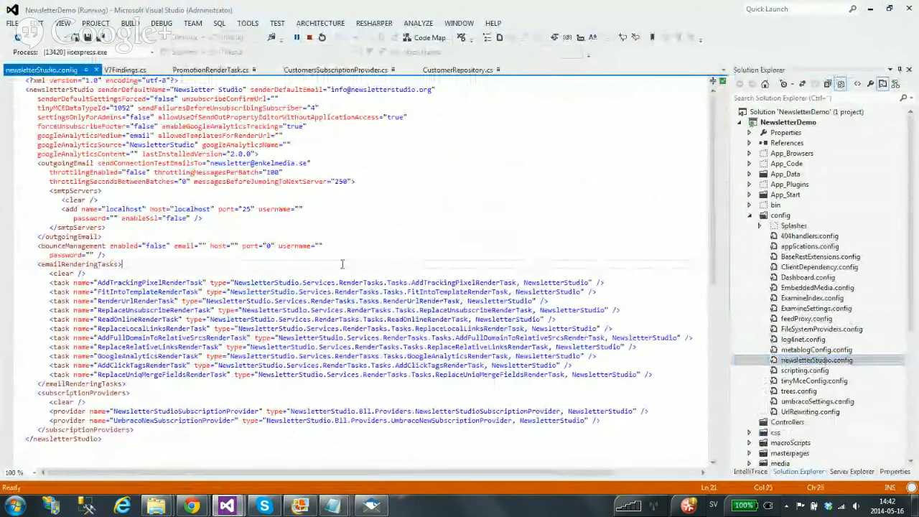
pyautogui.keyDown('ctrl'); pyautogui.scroll(2, 342, 264); pyautogui.keyUp('ctrl')
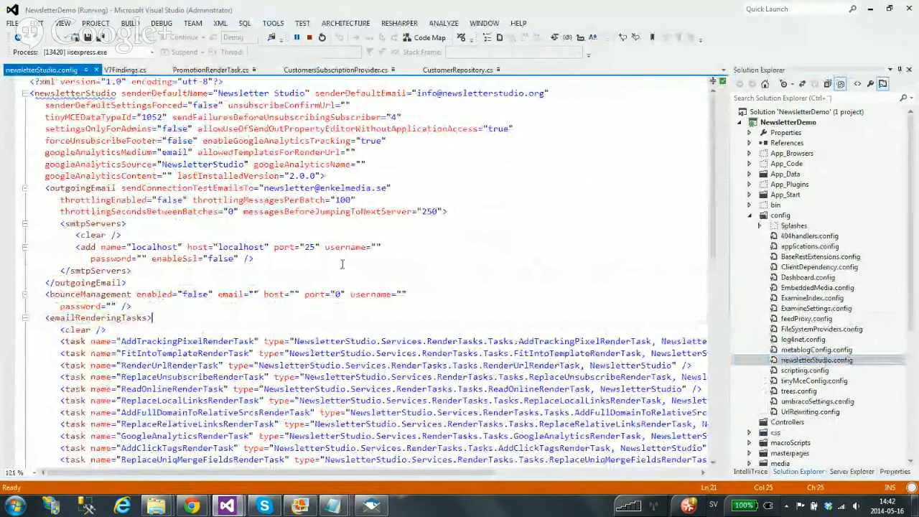
pyautogui.scroll(-5, 341, 264)
pyautogui.moveTo(60, 163); pyautogui.dragTo(177, 284)
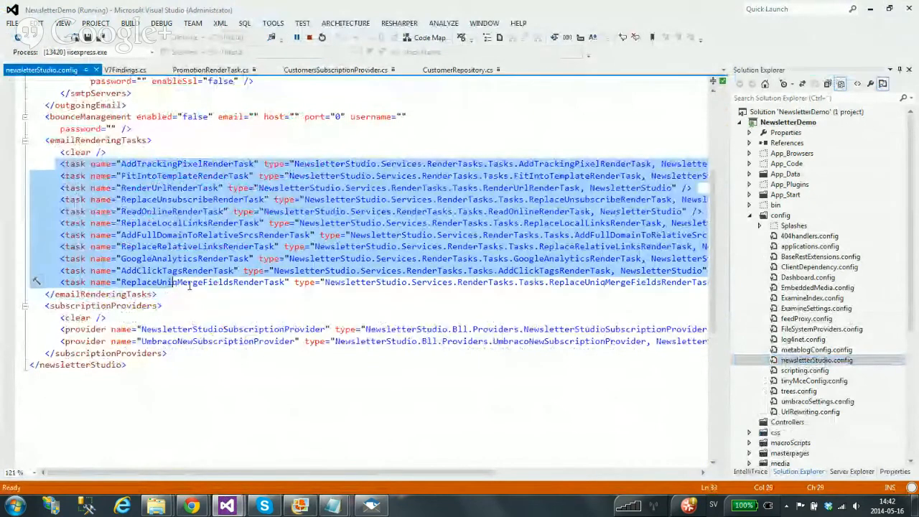
# Point out the AddTrackingPixelRenderTask and FitIntoTemplateRenderTask entries, then view PromotionRenderTask.cs
pyautogui.click(290, 283)
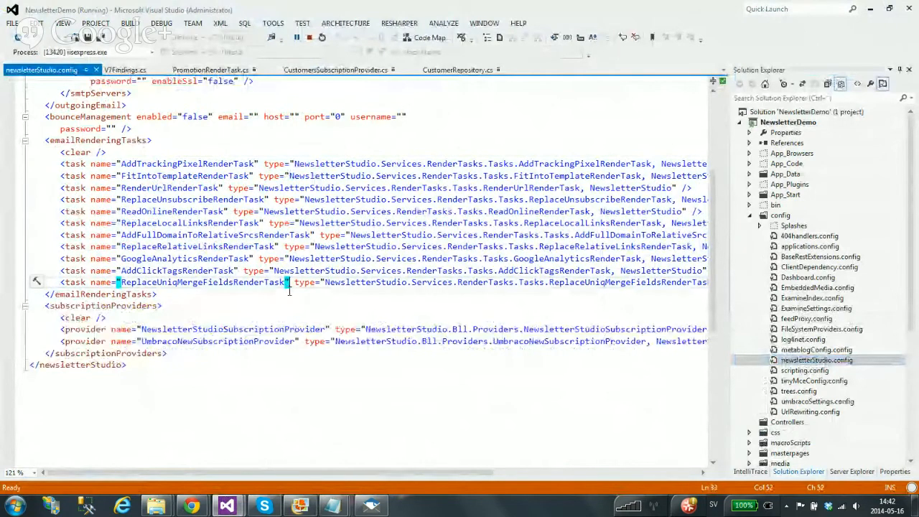
pyautogui.doubleClick(188, 164)
pyautogui.doubleClick(189, 177)
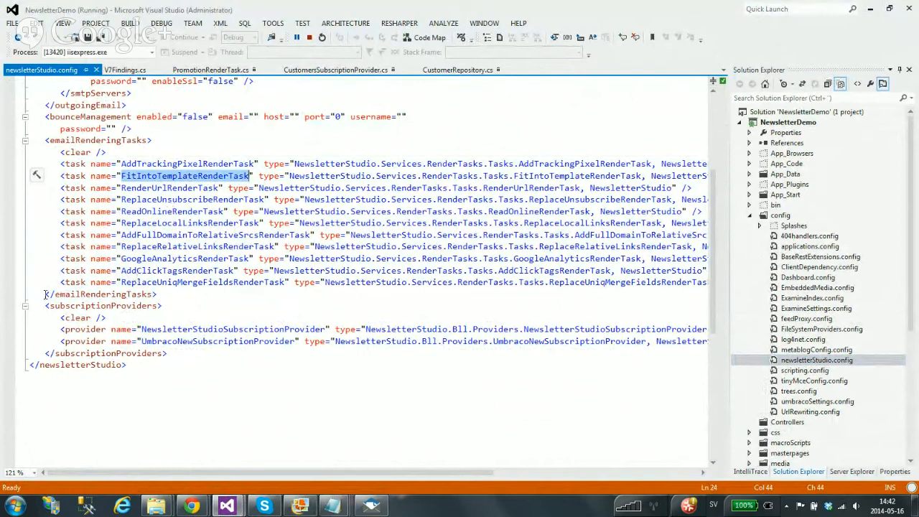
pyautogui.click(158, 294)
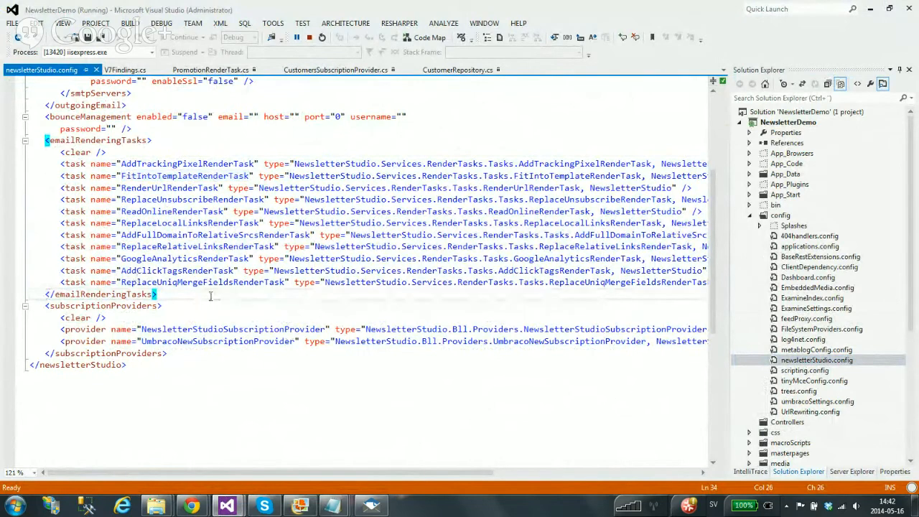
pyautogui.press('Home')
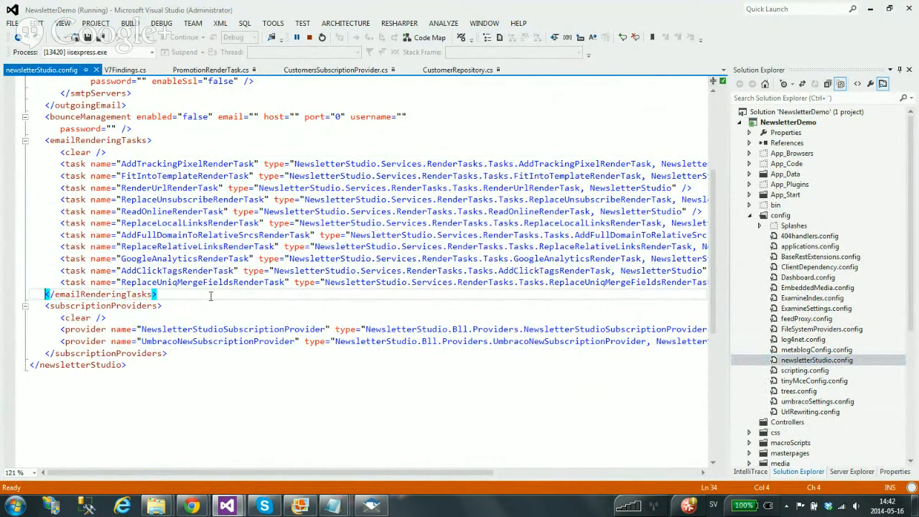
pyautogui.click(226, 72)
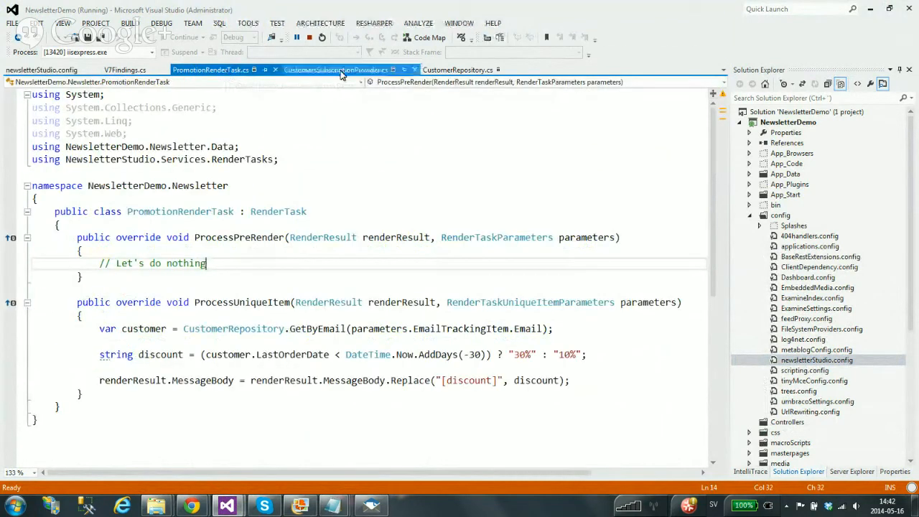
pyautogui.click(342, 71)
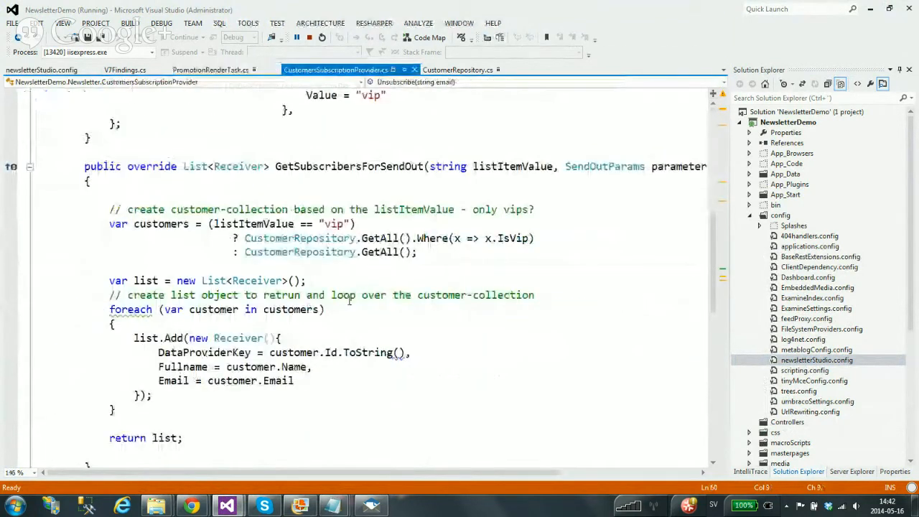
pyautogui.click(379, 239)
pyautogui.press('F12')
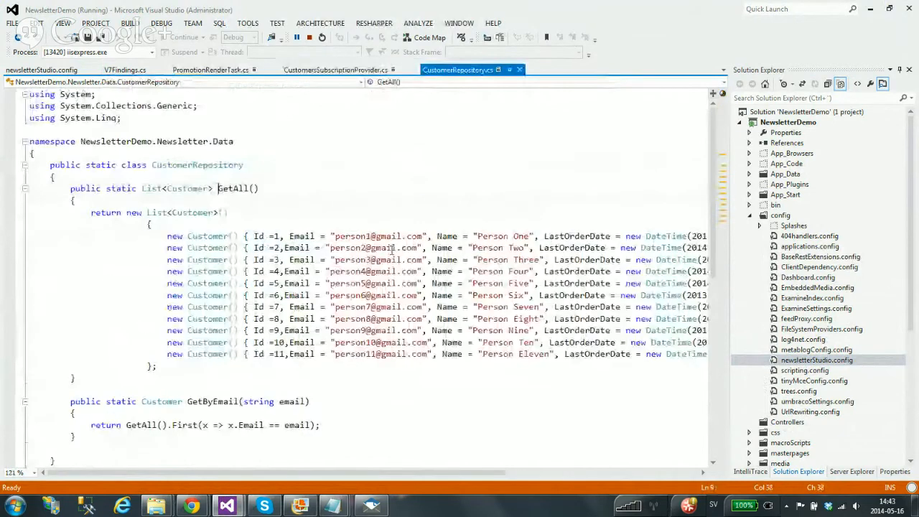
pyautogui.moveTo(102, 474); pyautogui.dragTo(244, 476)
pyautogui.click(406, 235)
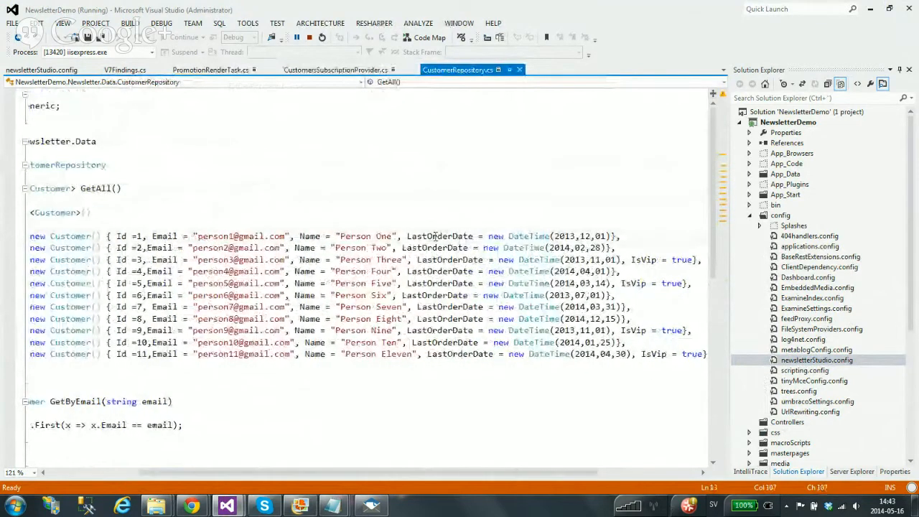
pyautogui.moveTo(406, 236); pyautogui.dragTo(610, 235)
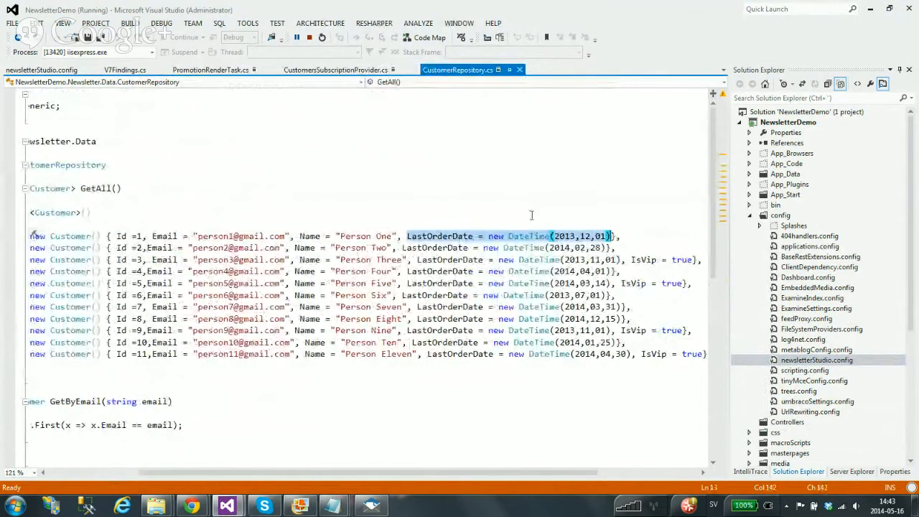
pyautogui.click(212, 70)
pyautogui.scroll(-1, 287, 279)
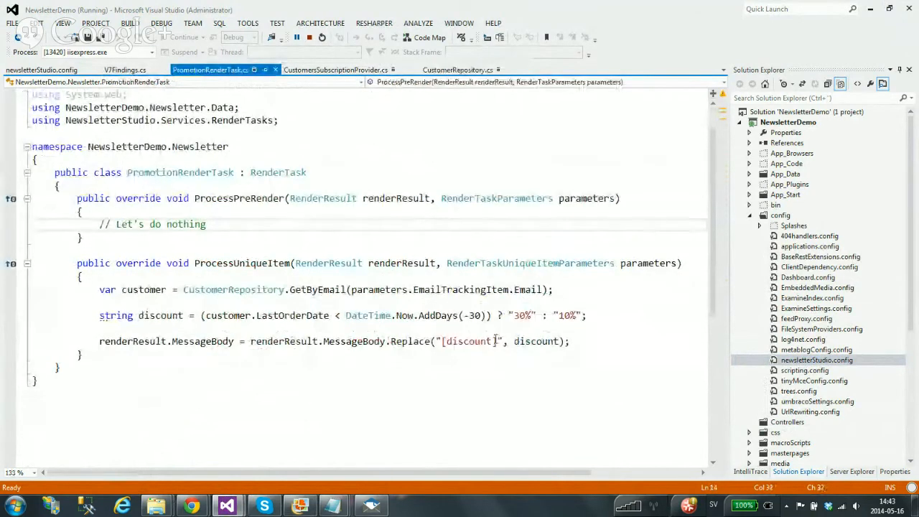
pyautogui.moveTo(496, 341); pyautogui.dragTo(442, 342)
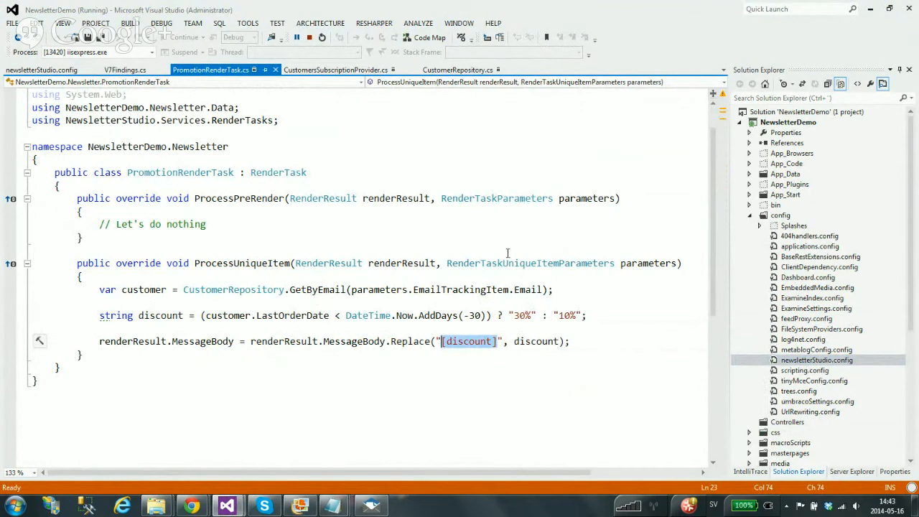
pyautogui.click(598, 313)
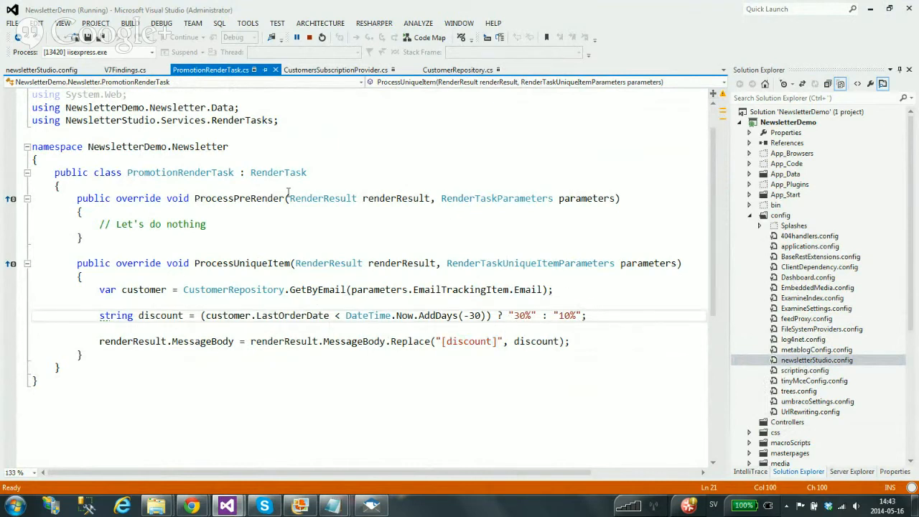
pyautogui.click(298, 222)
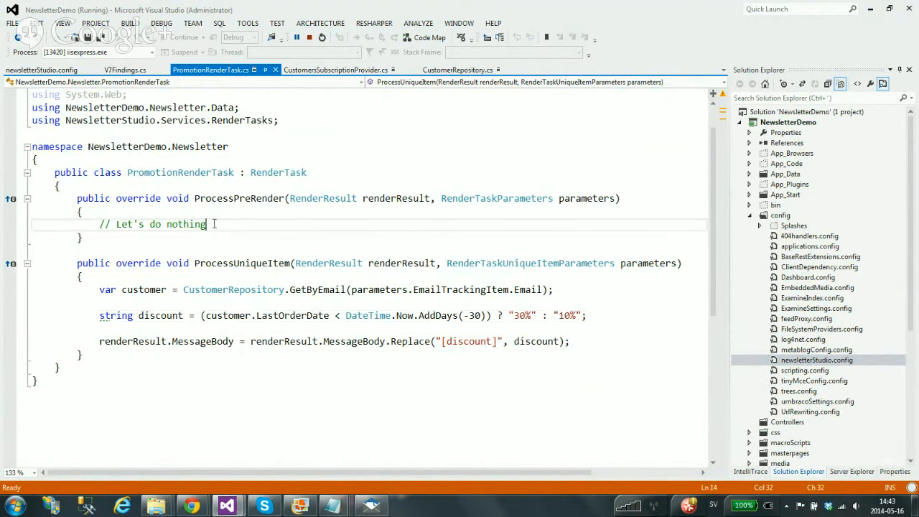
pyautogui.doubleClick(249, 198)
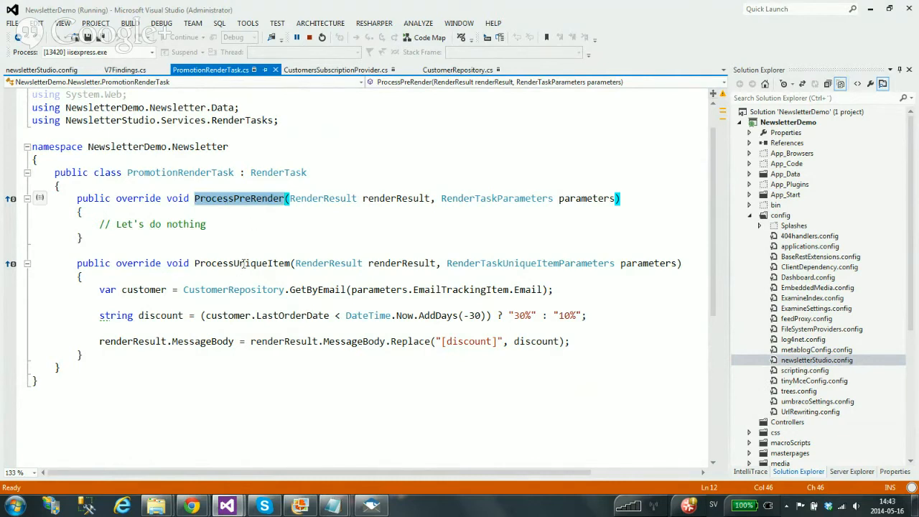
pyautogui.doubleClick(244, 263)
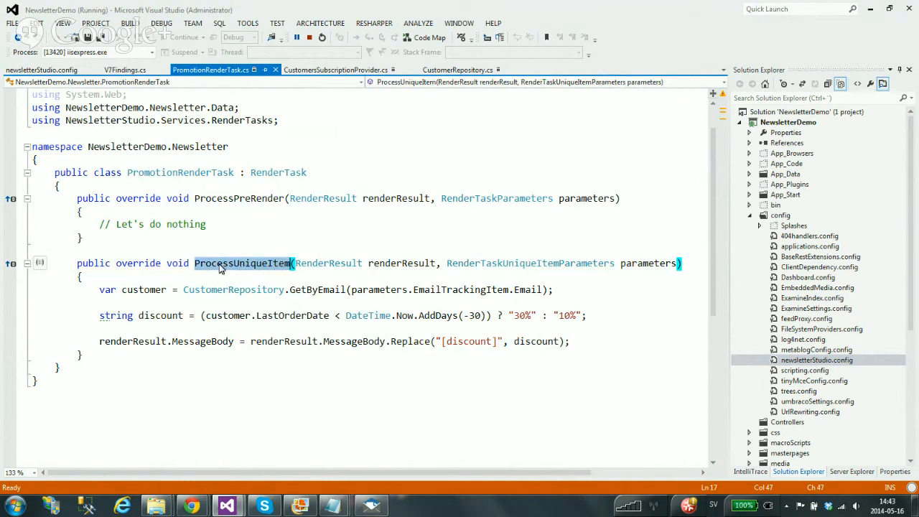
pyautogui.moveTo(95, 289); pyautogui.dragTo(608, 344)
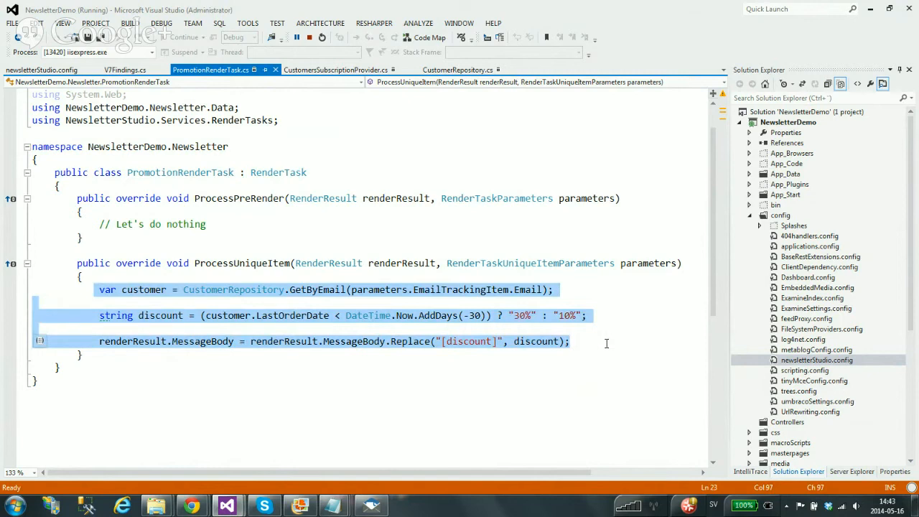
pyautogui.click(606, 343)
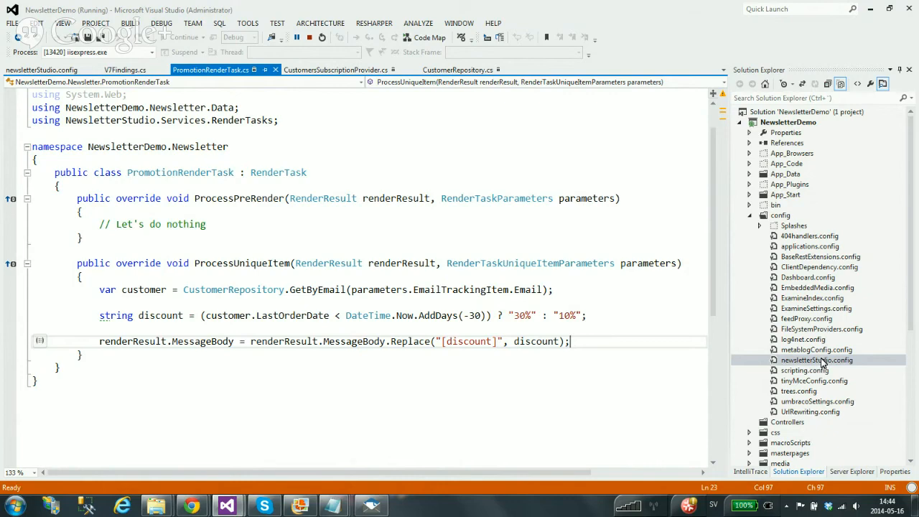
# Paste the CustomersSubscriptionProvider line from the notes under subscriptionProviders in newsletterStudio.config
pyautogui.doubleClick(822, 359)
pyautogui.moveTo(333, 505)
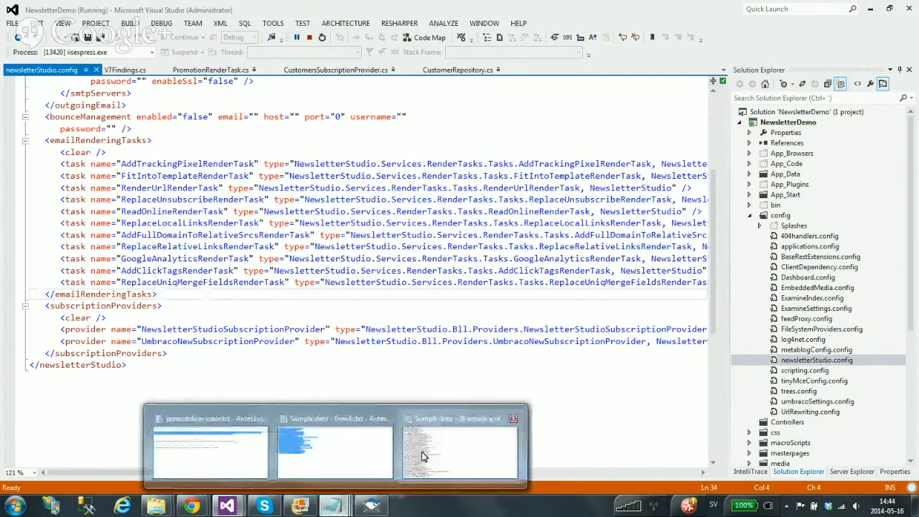
pyautogui.click(204, 448)
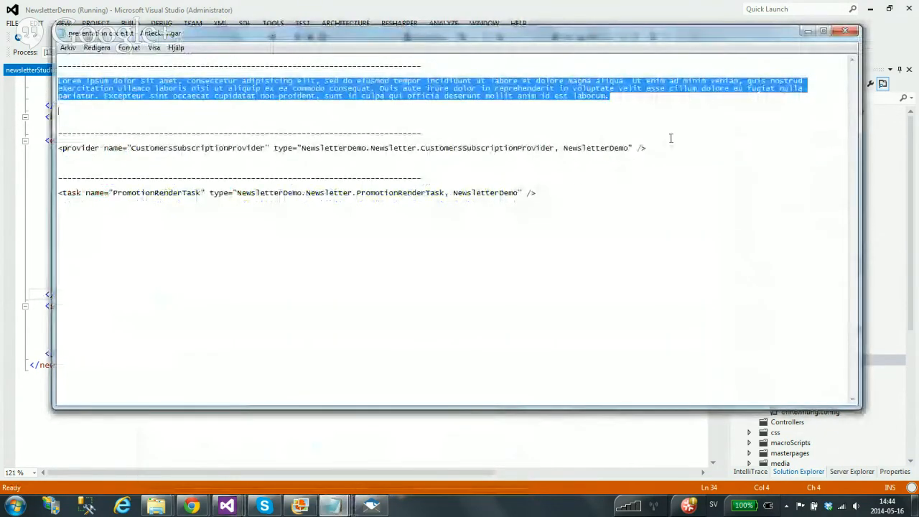
pyautogui.click(690, 154)
pyautogui.moveTo(690, 154); pyautogui.dragTo(58, 149)
pyautogui.hotkey('ctrl', 'c')
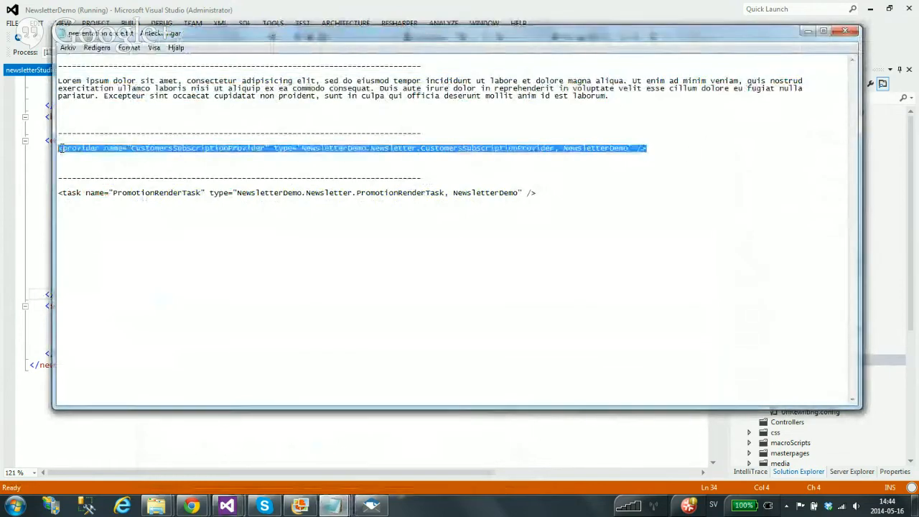
pyautogui.click(244, 9)
pyautogui.click(194, 318)
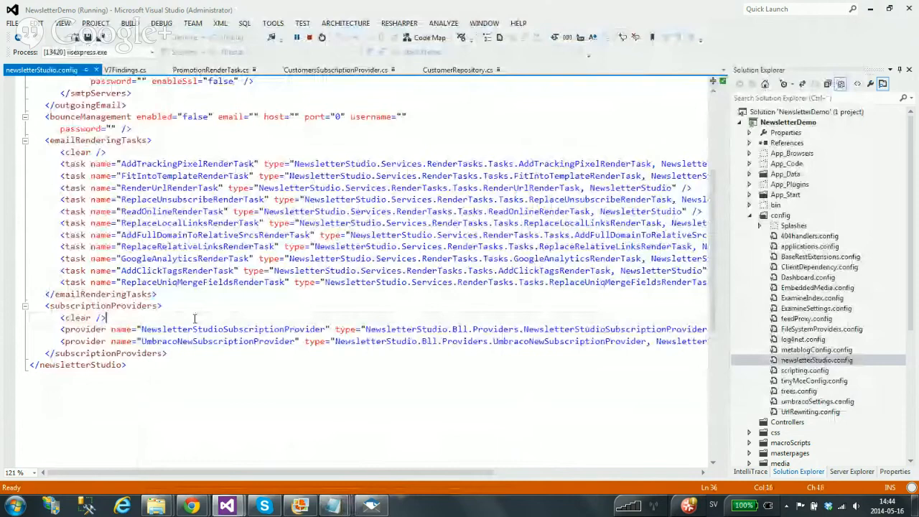
pyautogui.press('Return')
pyautogui.hotkey('ctrl', 'v')
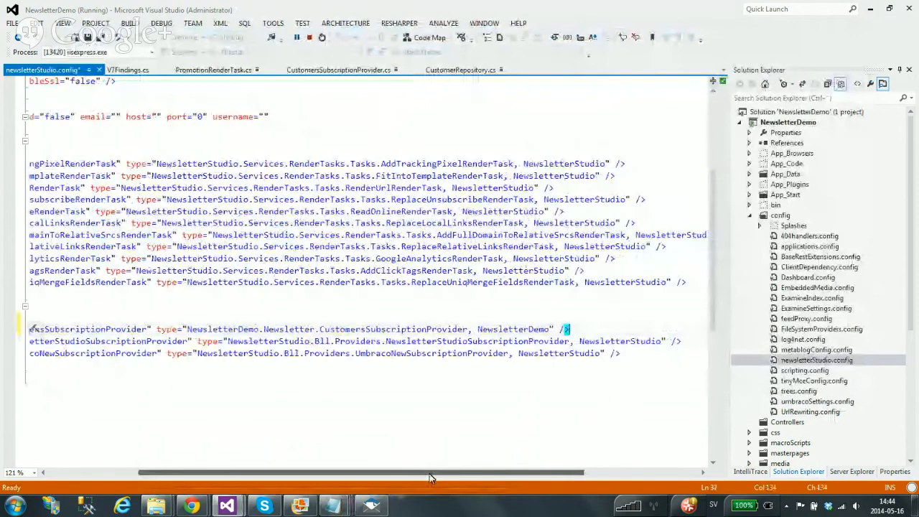
# Copy the PromotionRenderTask task line from the snippet notes
pyautogui.moveTo(431, 477); pyautogui.dragTo(338, 478)
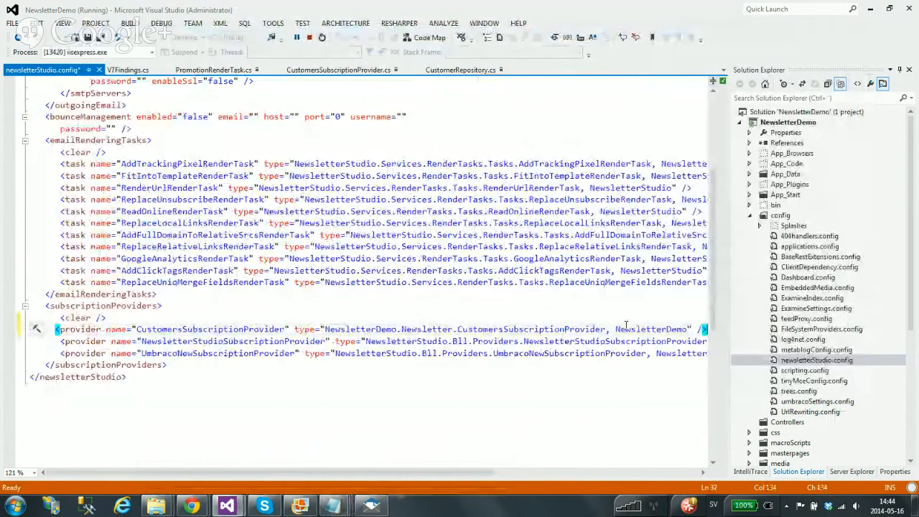
pyautogui.moveTo(332, 507)
pyautogui.click(365, 433)
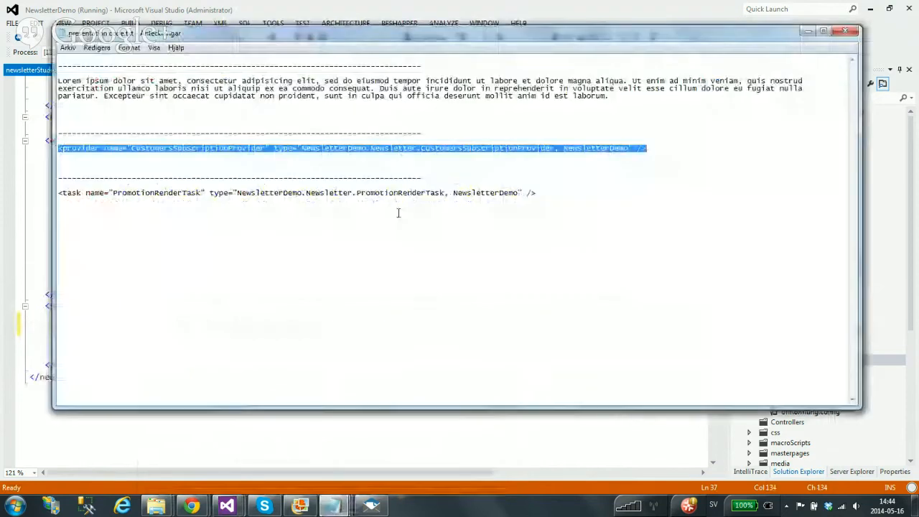
pyautogui.moveTo(524, 192); pyautogui.dragTo(529, 189)
pyautogui.moveTo(220, 193); pyautogui.dragTo(424, 187)
pyautogui.click(546, 192)
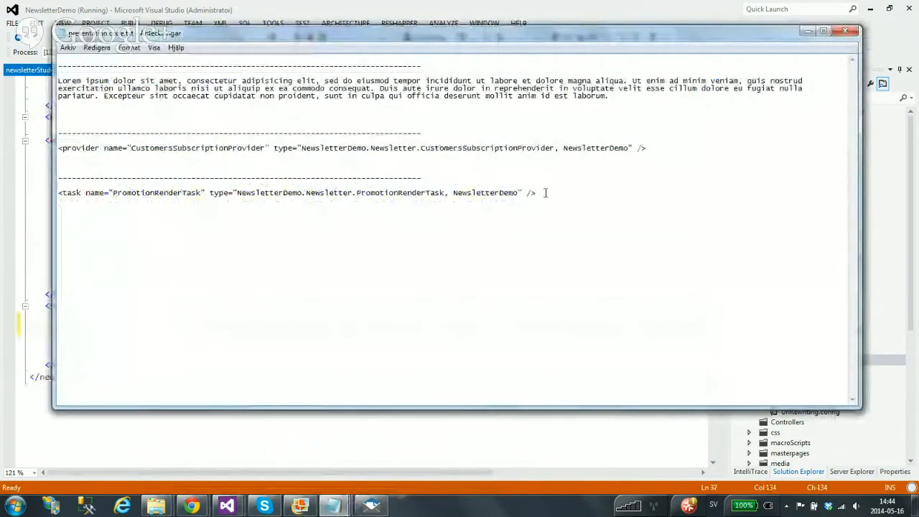
pyautogui.hotkey('shift', 'Home')
pyautogui.hotkey('ctrl', 'c')
# Insert the PromotionRenderTask line as the last emailRenderingTasks entry and save the config
pyautogui.click(215, 5)
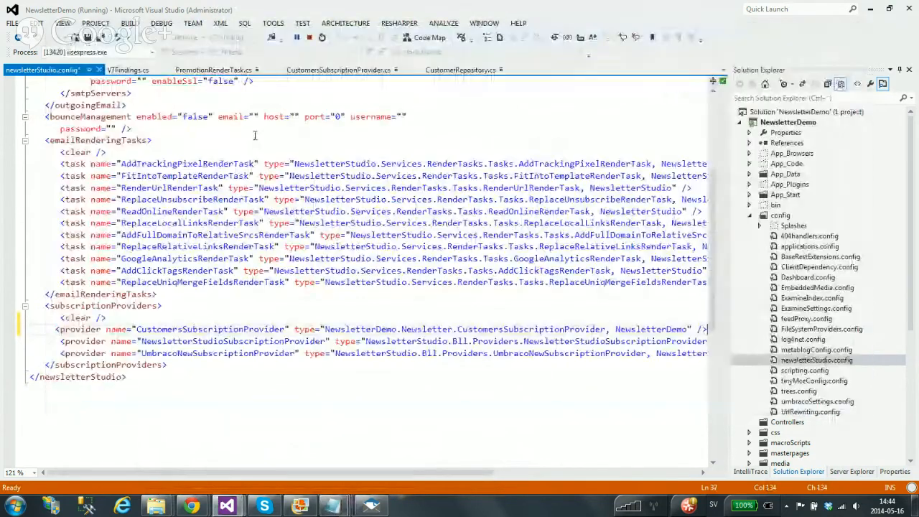
pyautogui.click(158, 295)
pyautogui.press('Home')
pyautogui.press('Return')
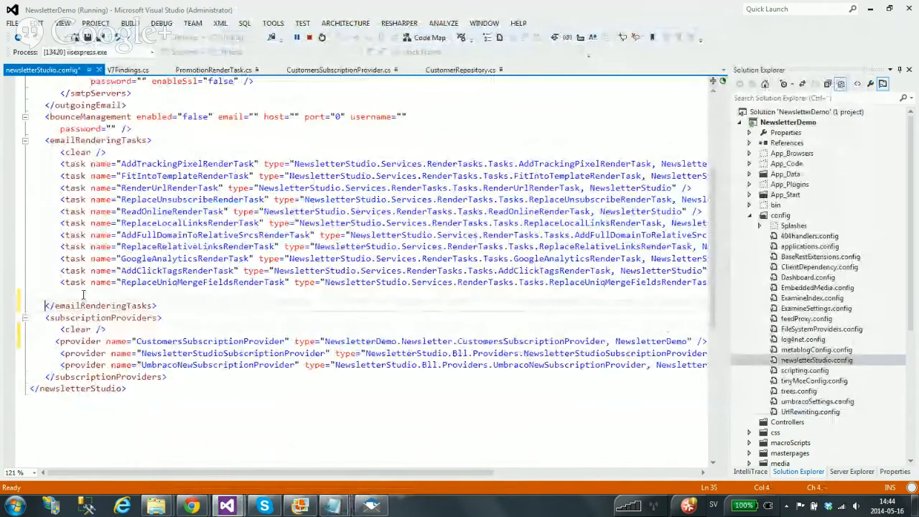
pyautogui.press('Up')
pyautogui.press('Up')
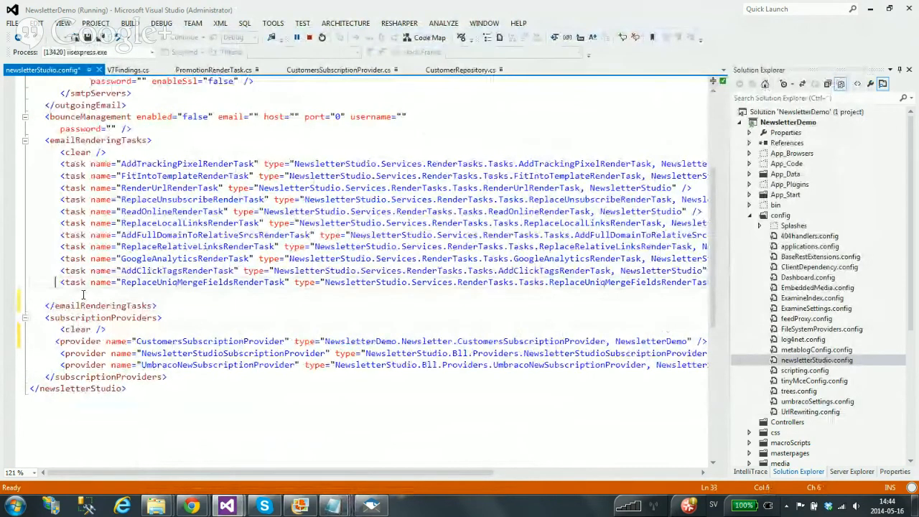
pyautogui.press('Down')
pyautogui.hotkey('ctrl', 'v')
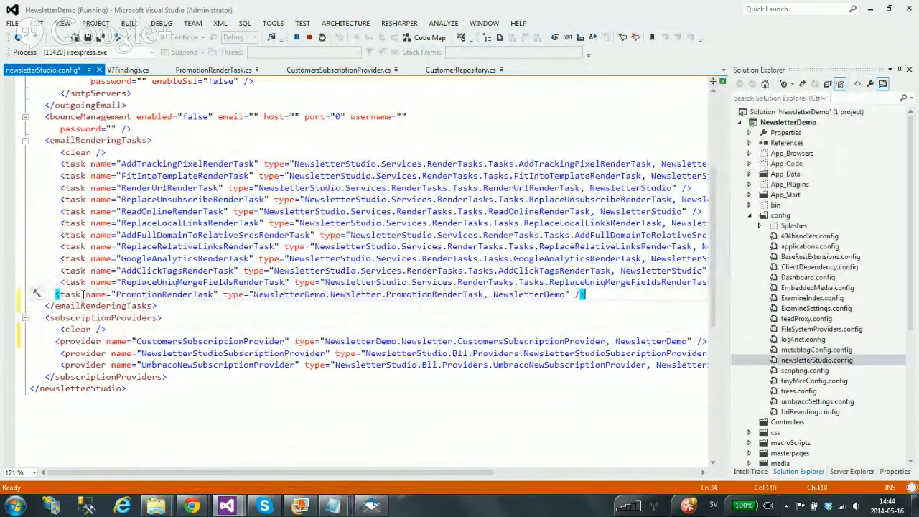
pyautogui.press('Home')
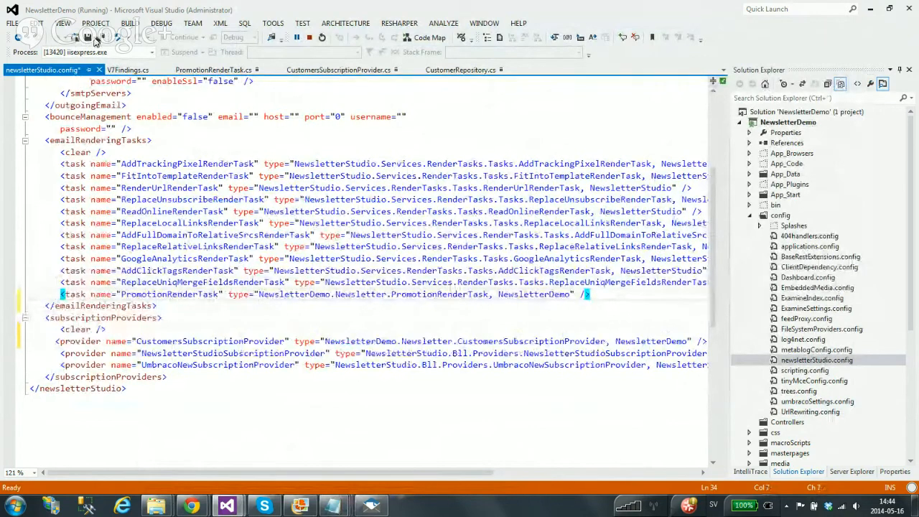
pyautogui.click(94, 40)
# Discard unsaved edits and reopen Newsletter May 2014's send-now form in Umbraco
pyautogui.moveTo(191, 506)
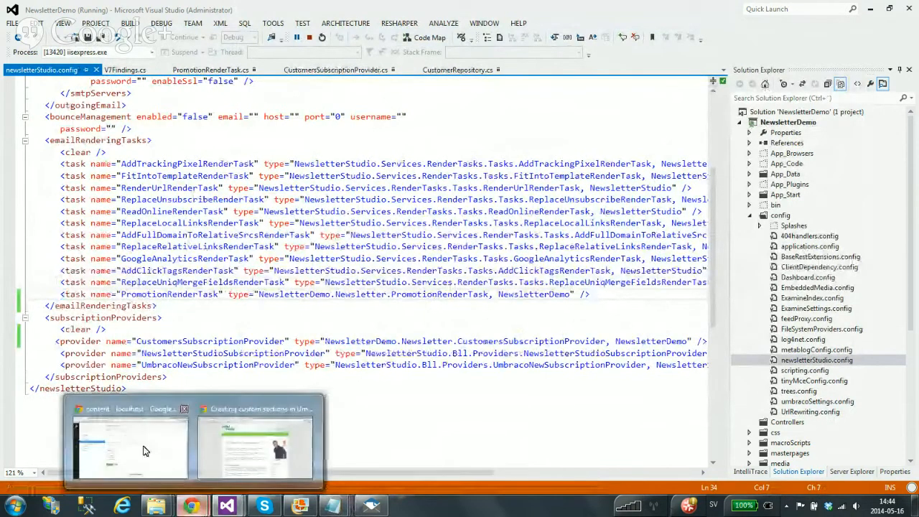
pyautogui.click(143, 450)
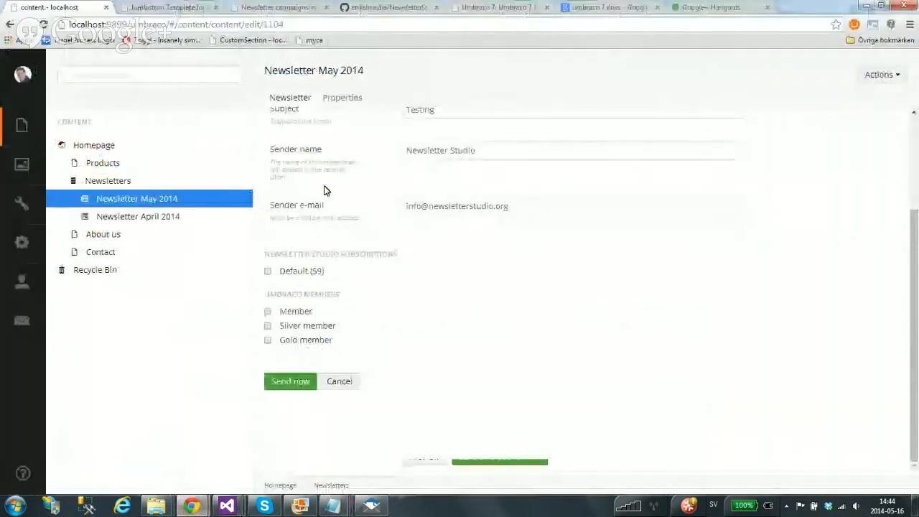
pyautogui.click(147, 214)
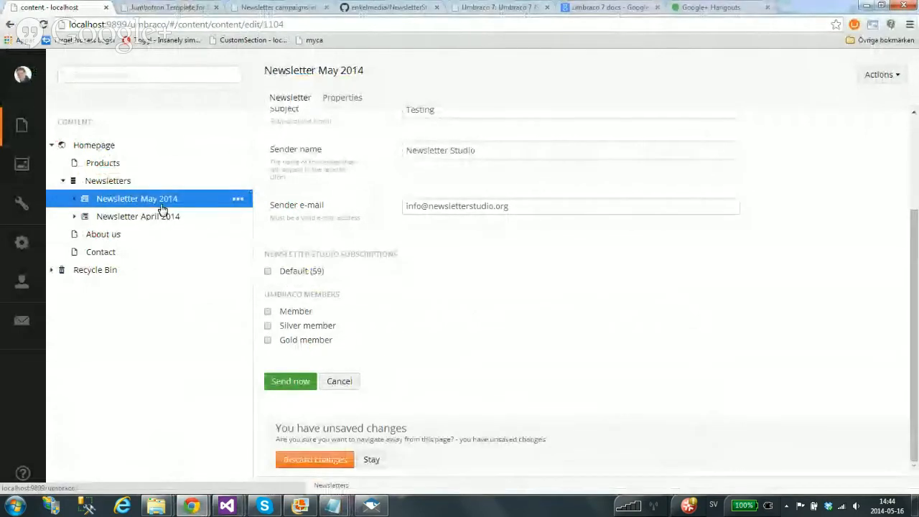
pyautogui.click(316, 460)
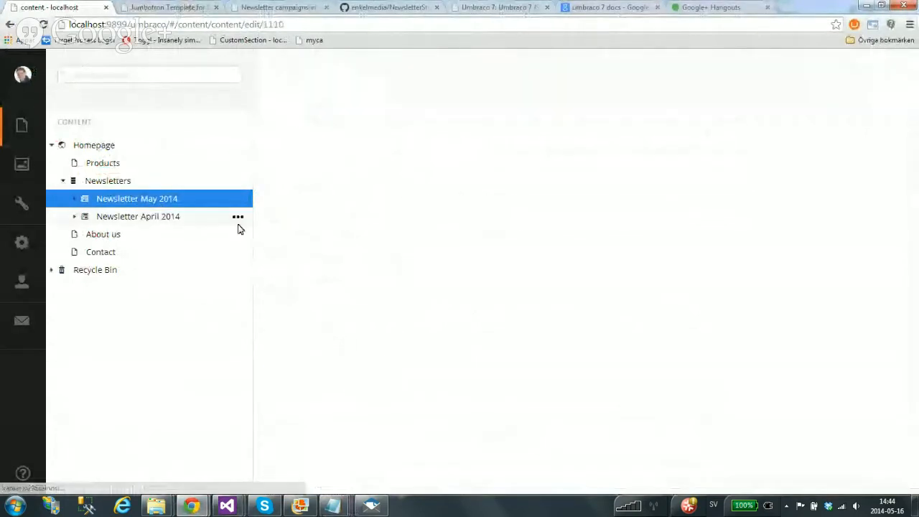
pyautogui.click(147, 202)
pyautogui.click(488, 159)
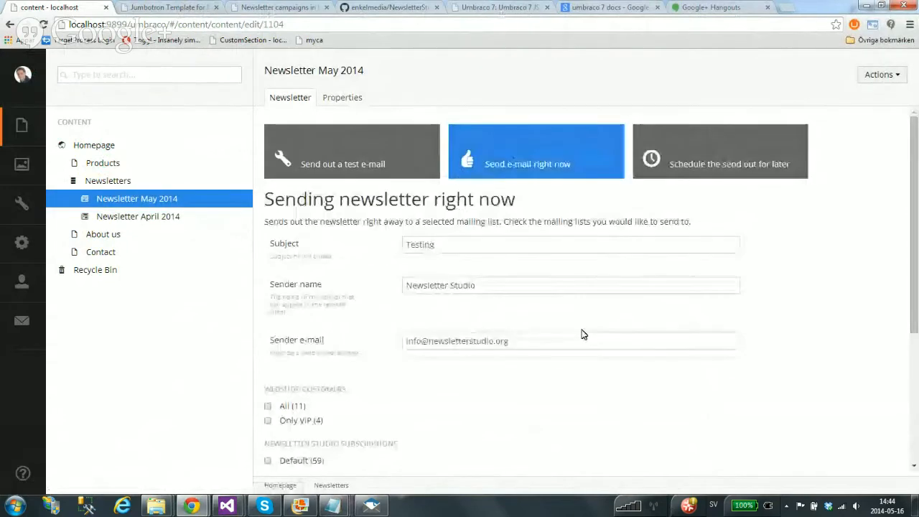
# Check the new Webshop customers lists All (11) and Only VIP (4), then expand Draft newsletters
pyautogui.scroll(-3, 583, 334)
pyautogui.scroll(2, 515, 330)
pyautogui.moveTo(271, 314); pyautogui.dragTo(349, 310)
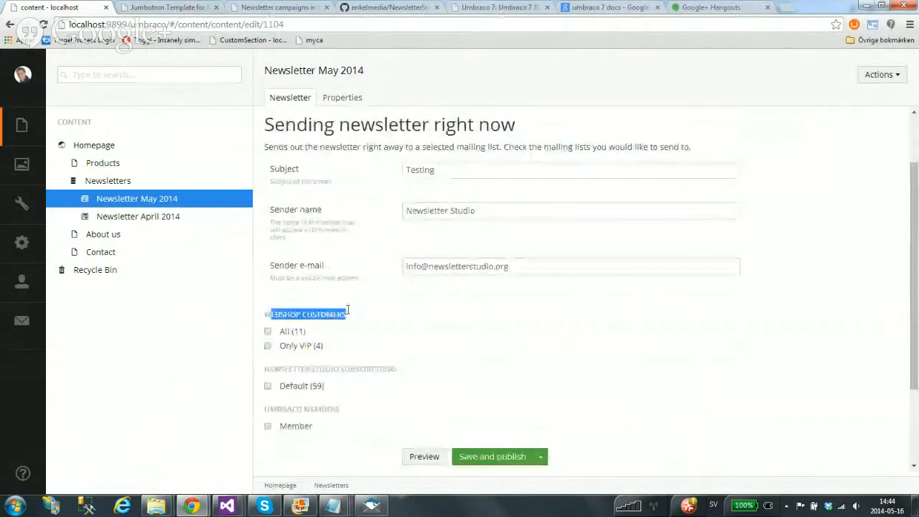
pyautogui.click(349, 311)
pyautogui.scroll(-1, 305, 311)
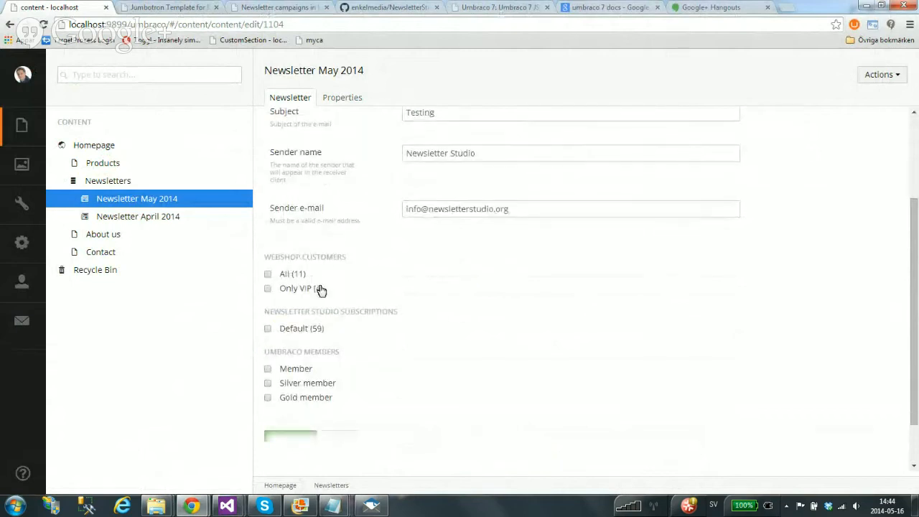
pyautogui.click(293, 274)
pyautogui.click(293, 274)
pyautogui.scroll(2, 420, 295)
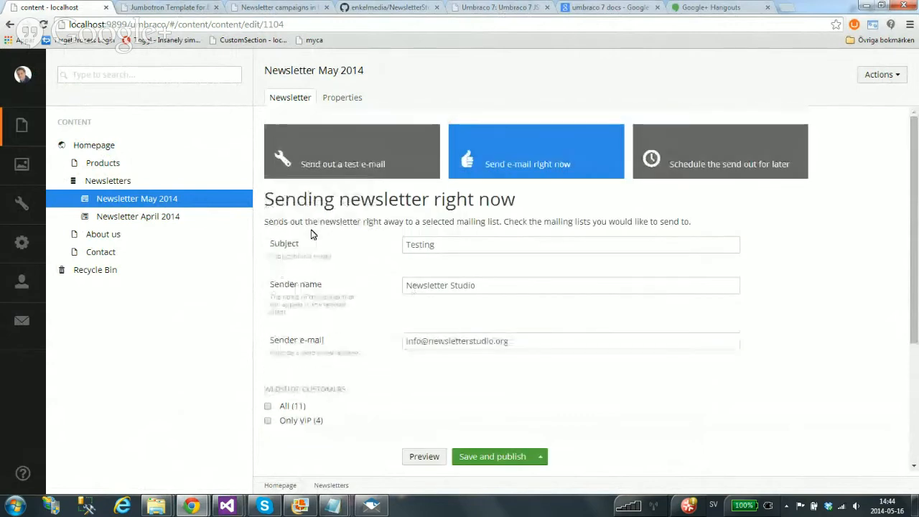
pyautogui.click(21, 324)
pyautogui.click(65, 163)
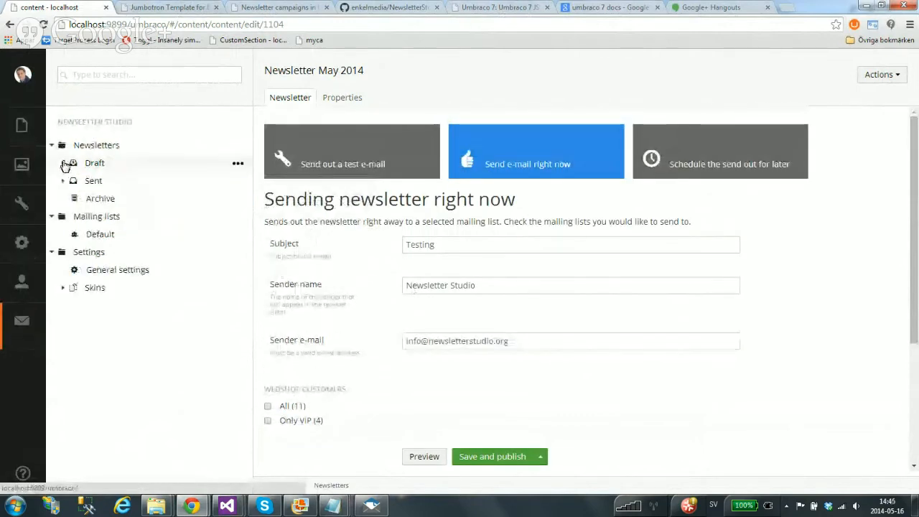
# Open Demo uHangout, discarding changes, and add a [discount] line under 'Hi [name]!'
pyautogui.click(129, 181)
pyautogui.click(305, 461)
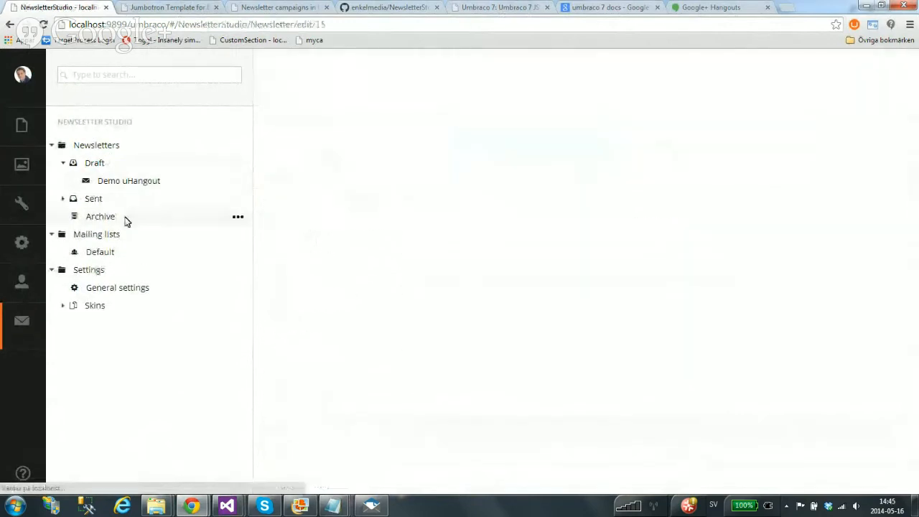
pyautogui.scroll(-1, 740, 333)
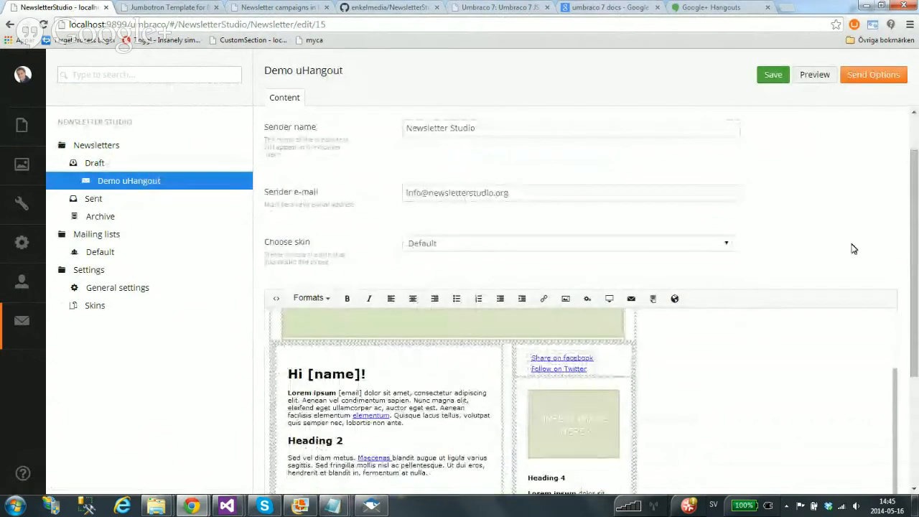
pyautogui.scroll(-2, 851, 250)
pyautogui.click(398, 210)
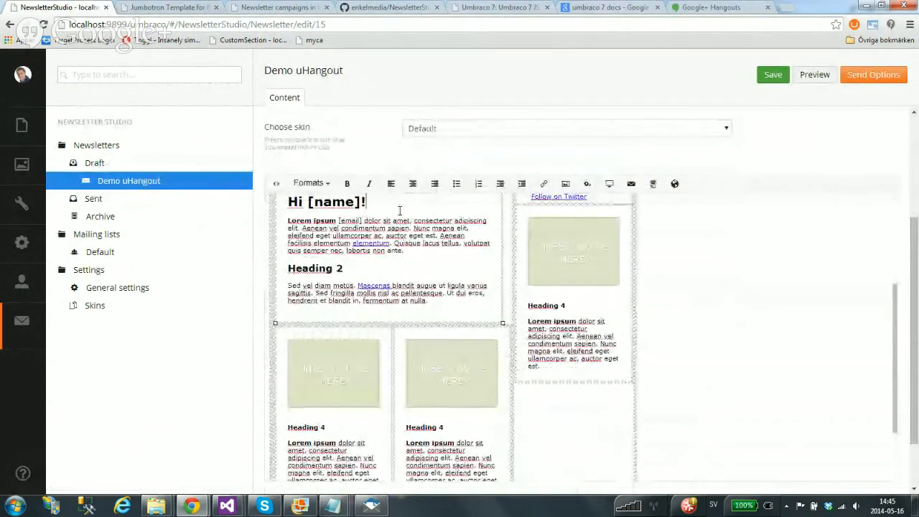
pyautogui.press('Return')
pyautogui.write('[disco')
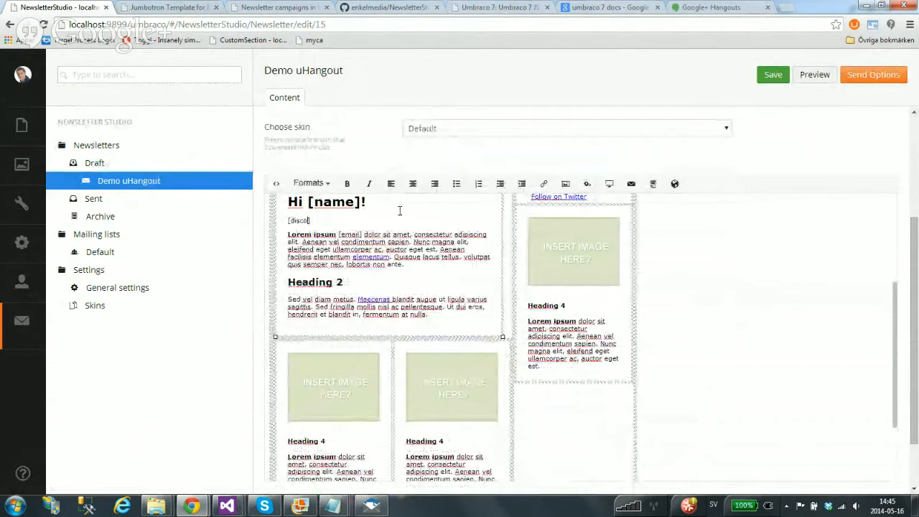
pyautogui.write('unt]')
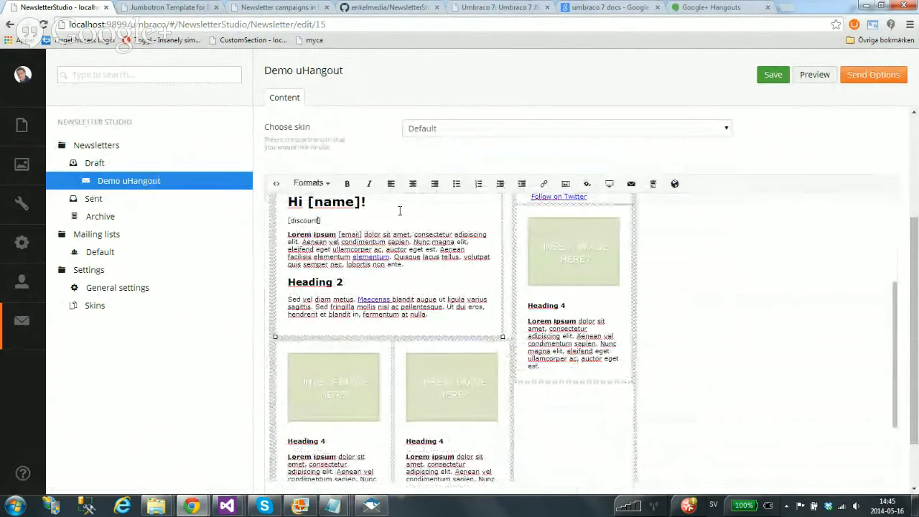
# Send the newsletter right now to All webshop customers and confirm
pyautogui.click(873, 77)
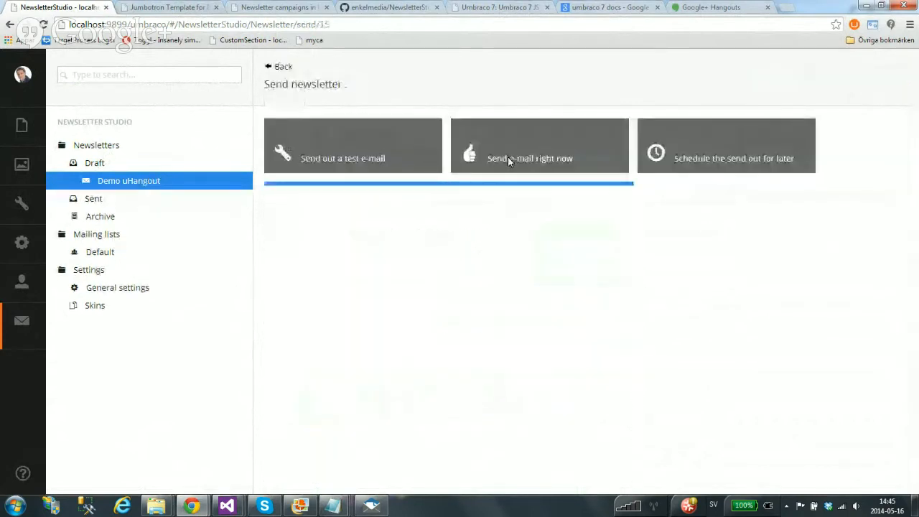
pyautogui.click(507, 161)
pyautogui.click(268, 275)
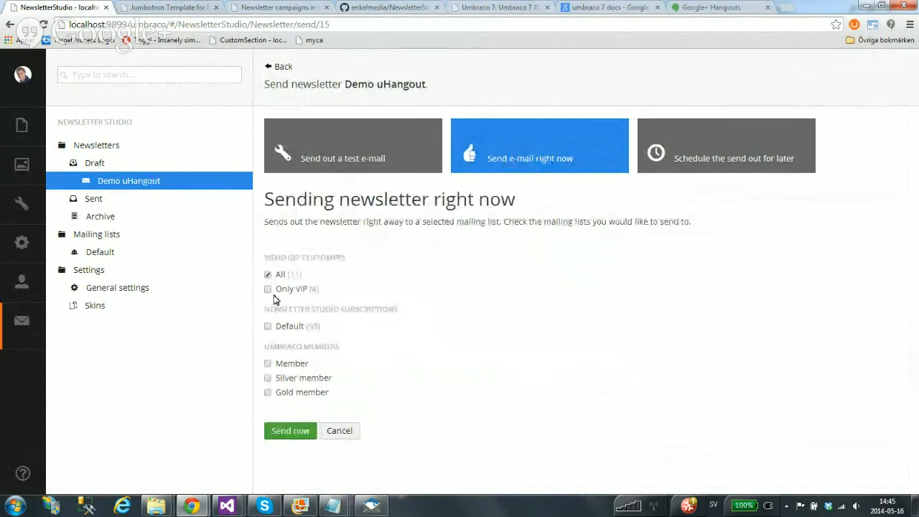
pyautogui.click(292, 431)
pyautogui.click(481, 96)
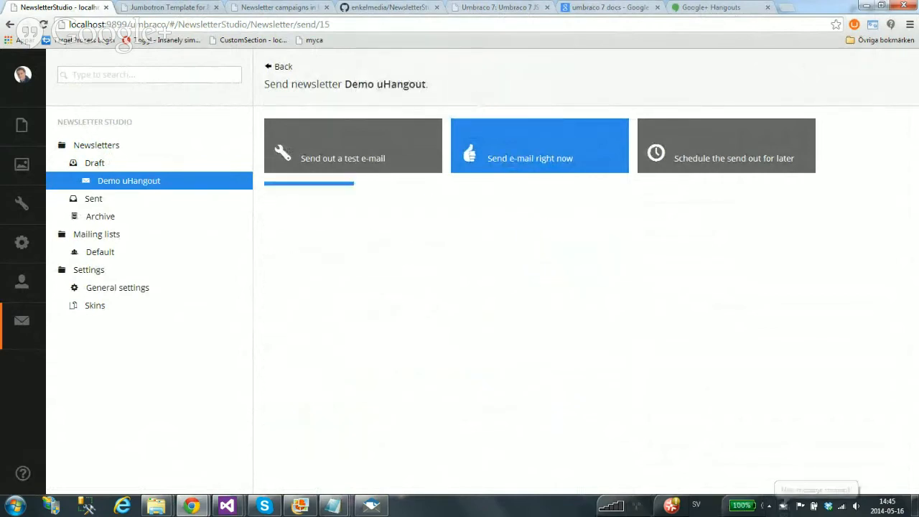
pyautogui.click(368, 503)
pyautogui.click(171, 281)
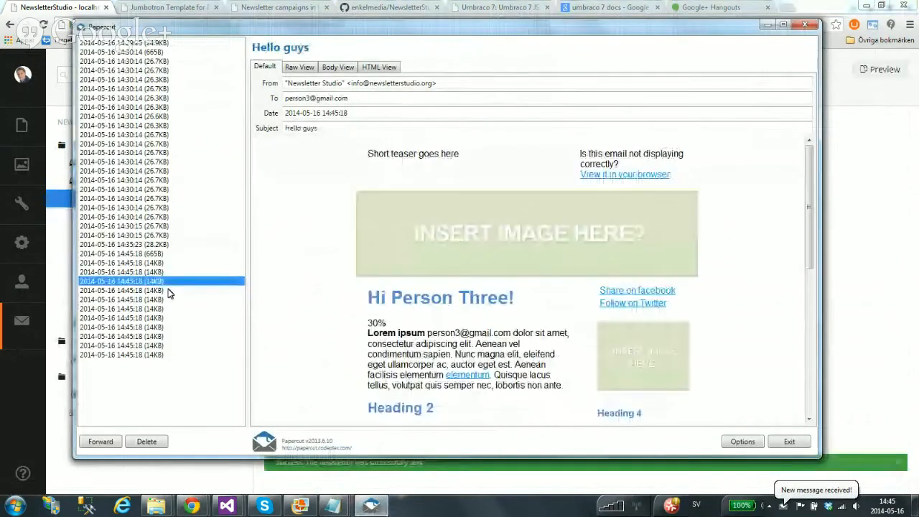
# Step through the received copies in Papercut, comparing each recipient's 30% or 10% discount
pyautogui.press('Down')
pyautogui.press('Down')
pyautogui.press('Down')
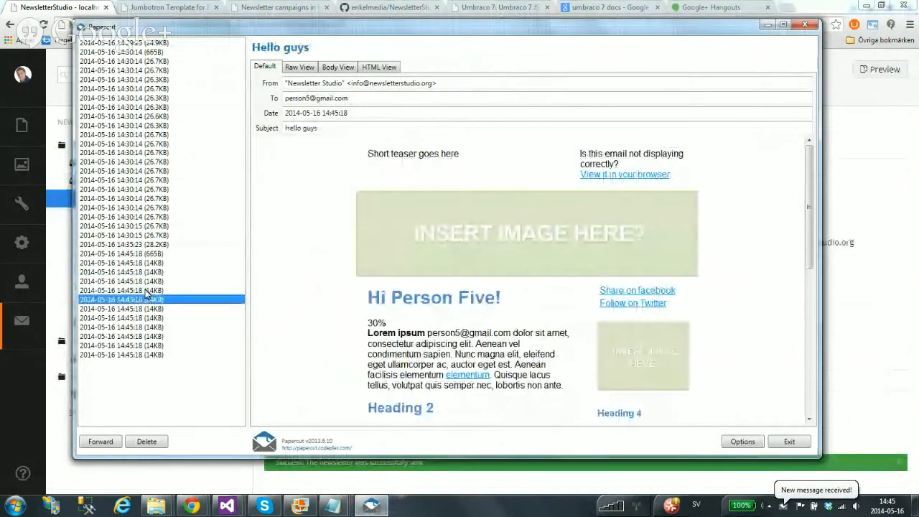
pyautogui.press('Down')
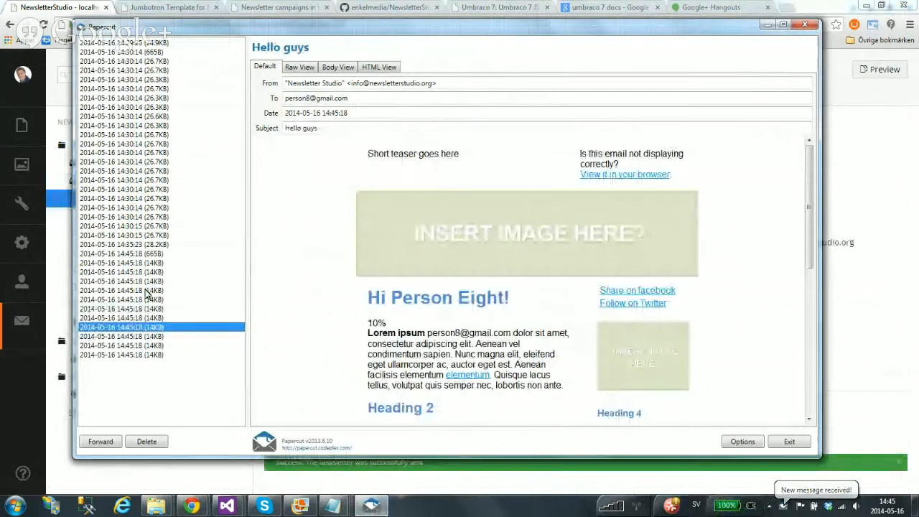
pyautogui.moveTo(393, 323); pyautogui.dragTo(361, 339)
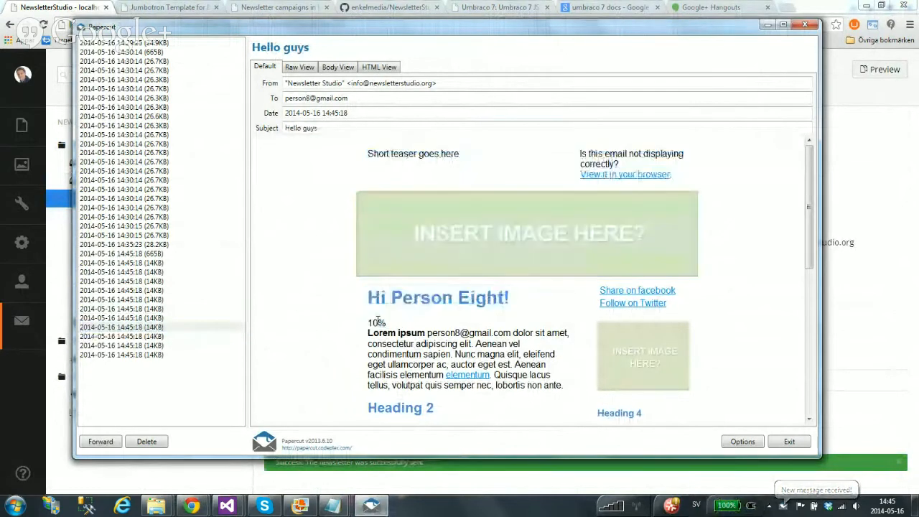
pyautogui.doubleClick(379, 322)
pyautogui.click(157, 317)
pyautogui.doubleClick(376, 322)
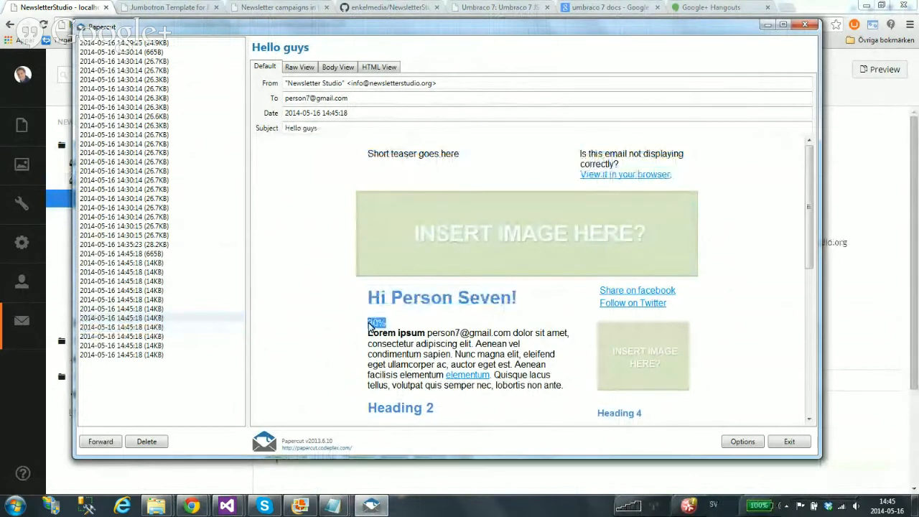
pyautogui.click(144, 326)
pyautogui.click(157, 336)
pyautogui.click(154, 345)
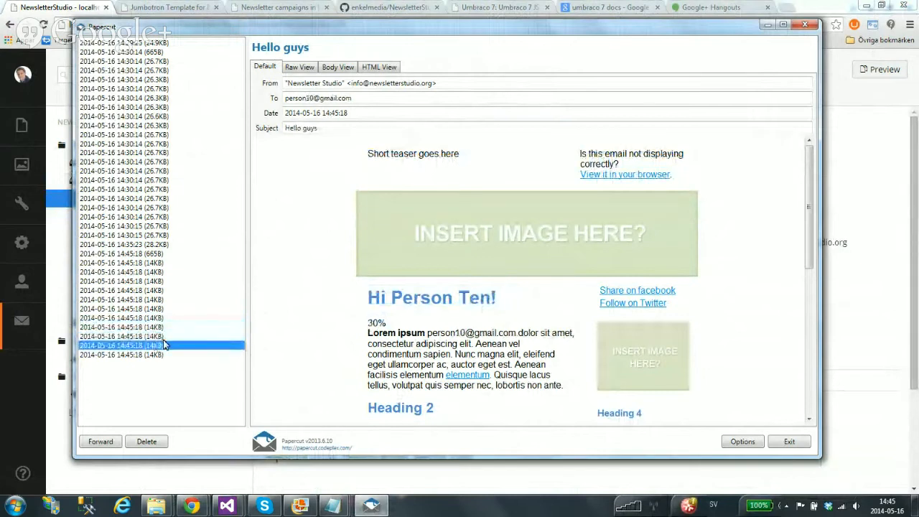
pyautogui.click(167, 328)
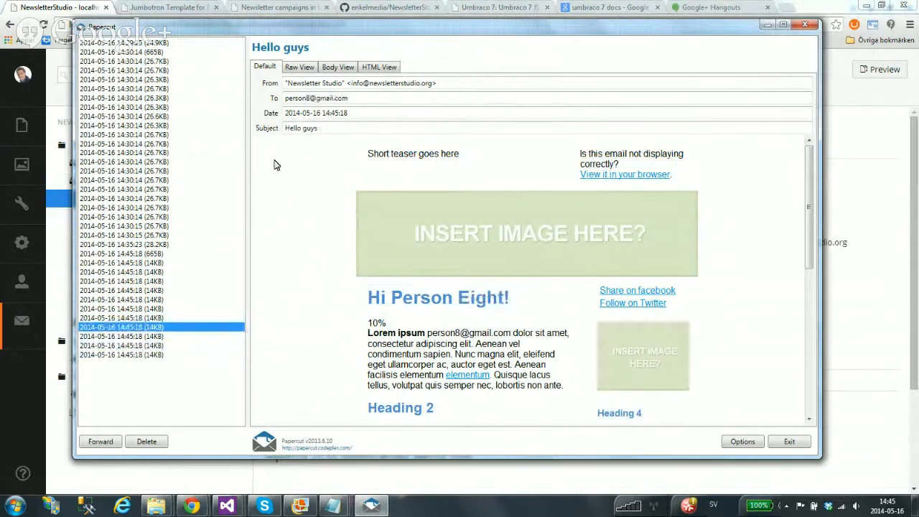
# Review the subscribers who opened the newsletter, then go back to the Demo uHangout analytics overview
pyautogui.click(55, 9)
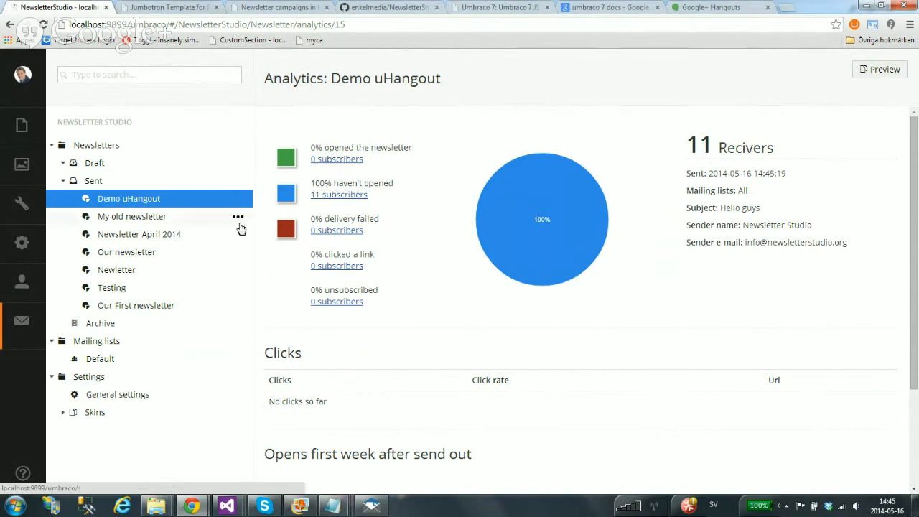
pyautogui.click(346, 159)
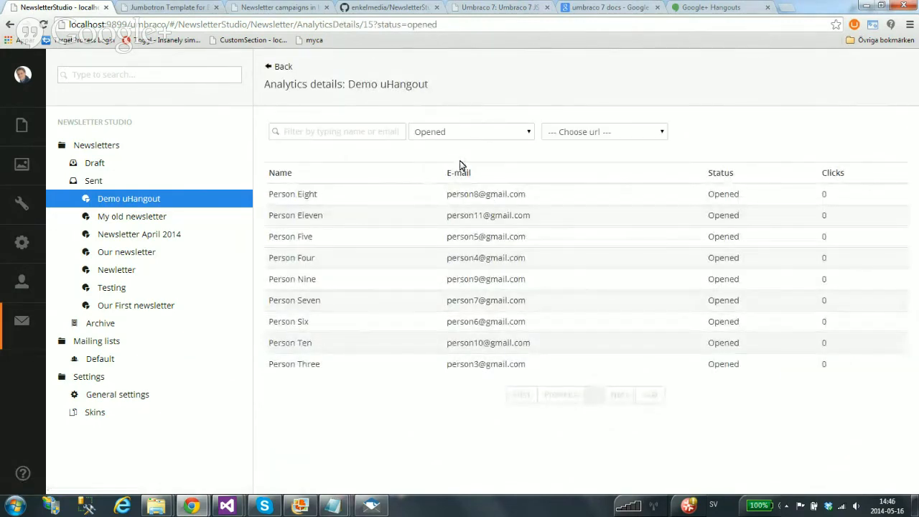
pyautogui.click(122, 202)
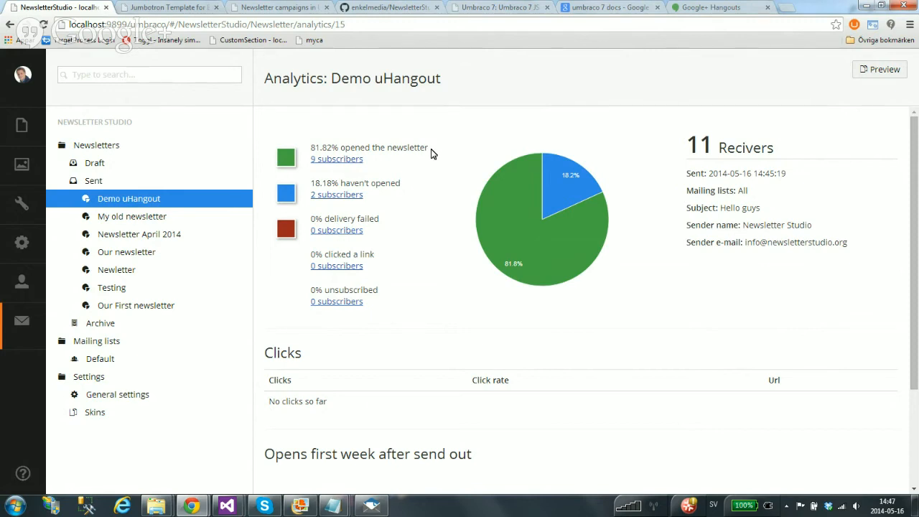
pyautogui.click(278, 8)
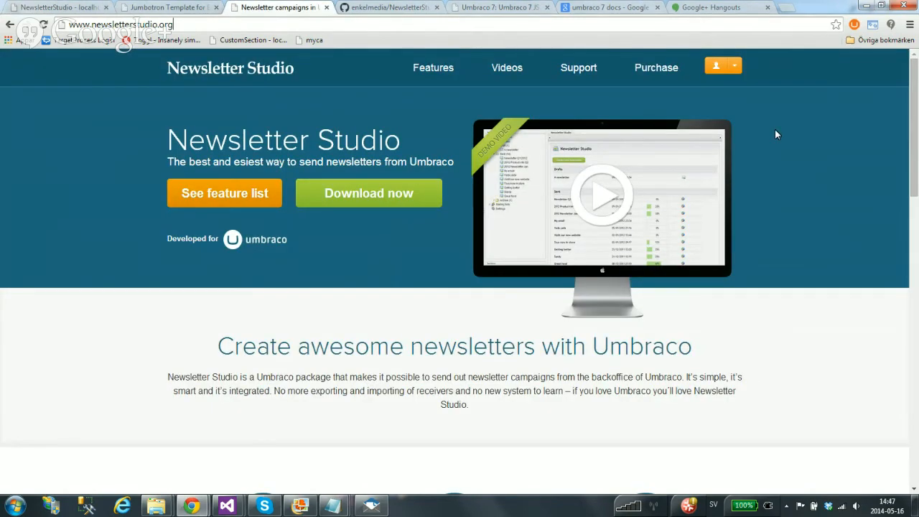
# Show the Newsletter Studio purchase page and highlight the €119,00 single-domain licence price
pyautogui.moveTo(914, 122)
pyautogui.mouseDown()
pyautogui.moveTo(909, 277)
pyautogui.moveTo(914, 111)
pyautogui.mouseUp()
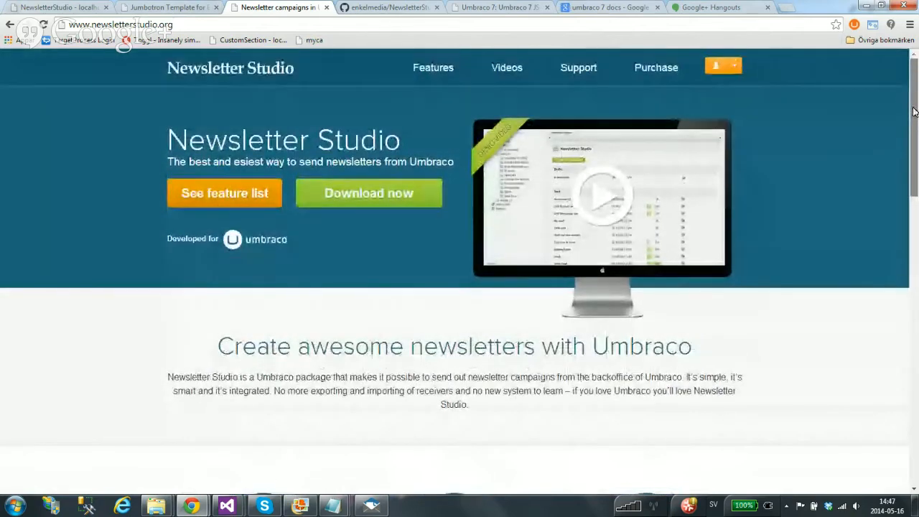
pyautogui.click(657, 69)
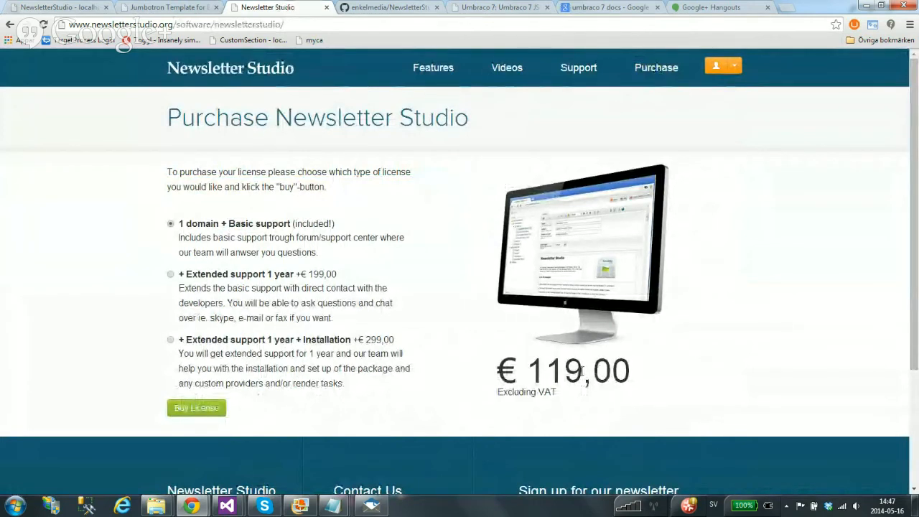
pyautogui.moveTo(583, 370); pyautogui.dragTo(516, 372)
pyautogui.click(713, 318)
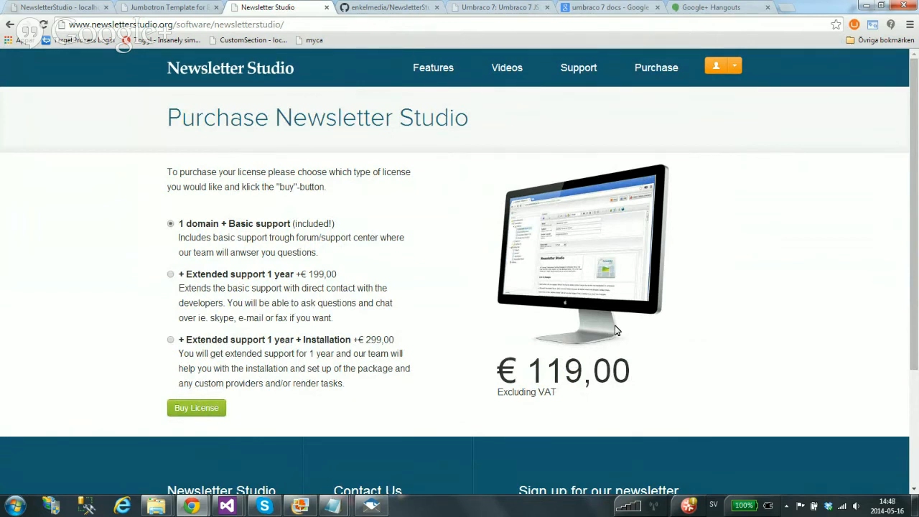
pyautogui.click(63, 9)
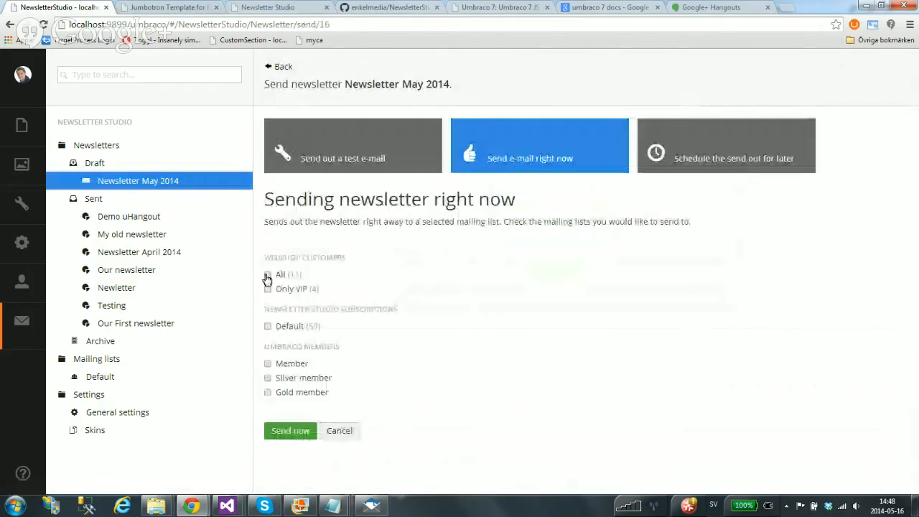
# Tick All (11) webshop customers as recipients for sending right now
pyautogui.click(267, 275)
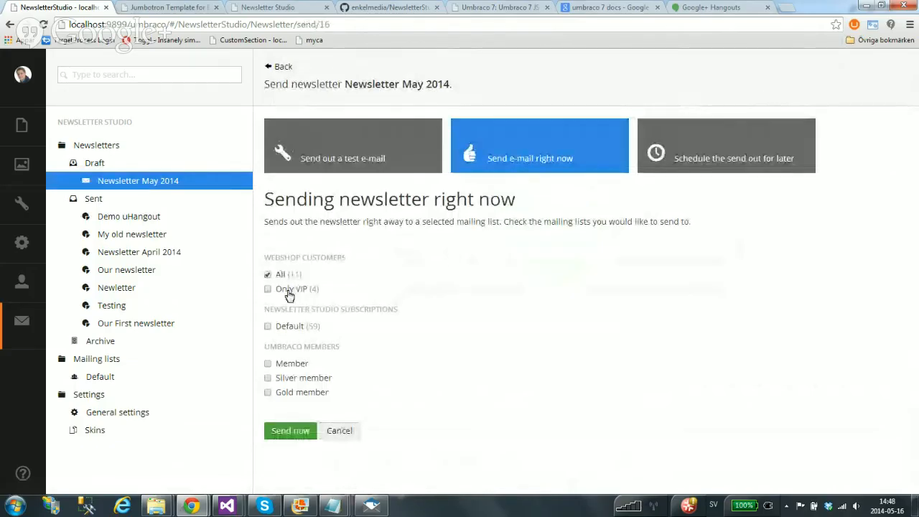
# Add the Default, Member, Silver member and Gold member lists as recipients
pyautogui.click(298, 328)
pyautogui.click(285, 365)
pyautogui.click(283, 379)
pyautogui.click(309, 395)
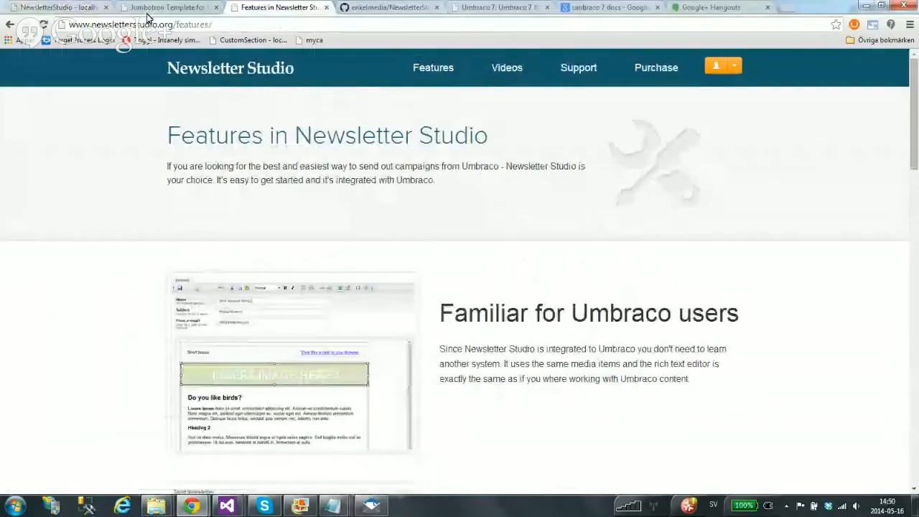
# Scroll through the Features page to the footer and back, then return to the homepage
pyautogui.moveTo(917, 175); pyautogui.dragTo(915, 367)
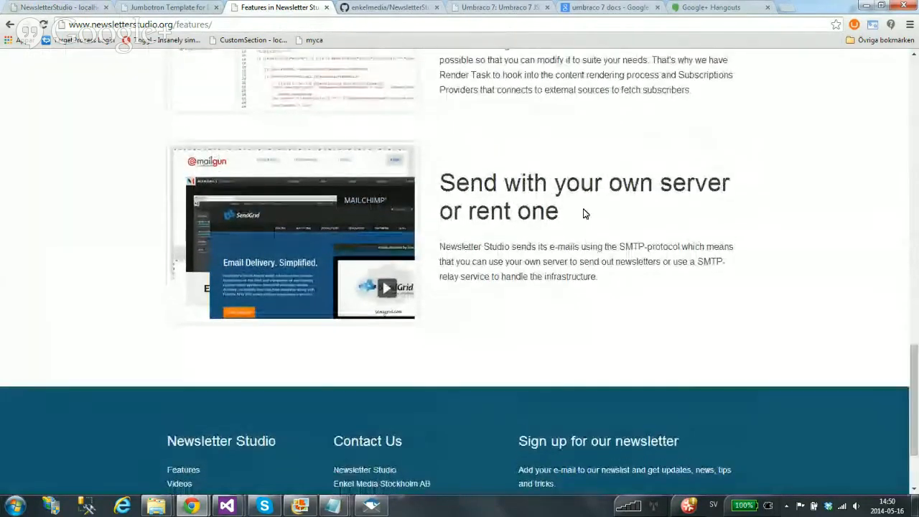
pyautogui.moveTo(531, 246); pyautogui.dragTo(644, 276)
pyautogui.click(514, 240)
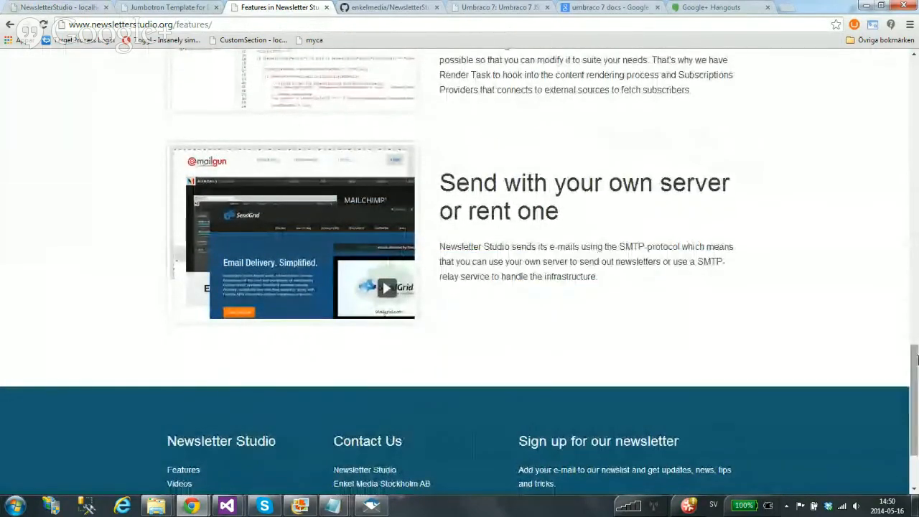
pyautogui.moveTo(915, 391); pyautogui.dragTo(916, 87)
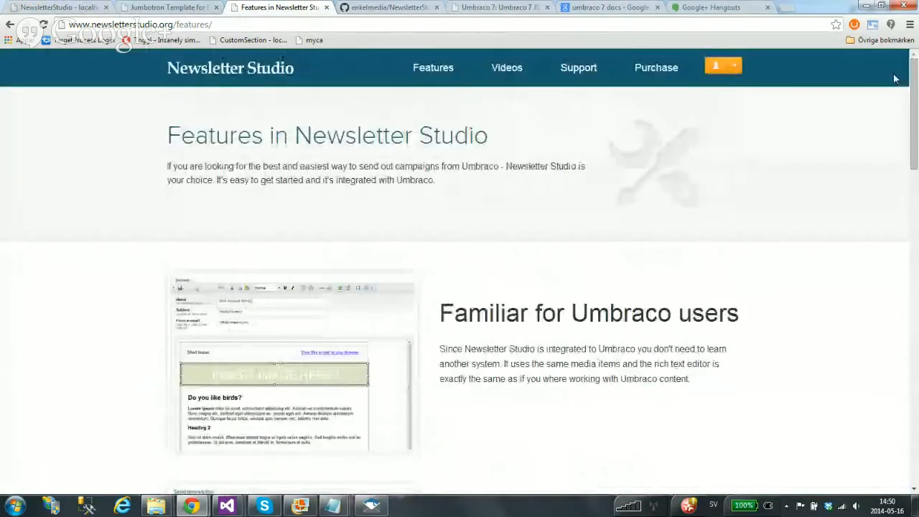
pyautogui.click(230, 68)
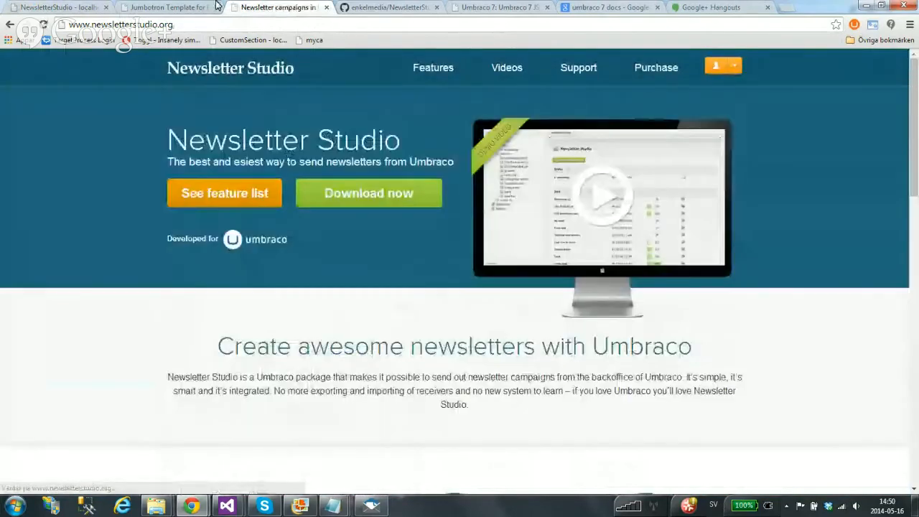
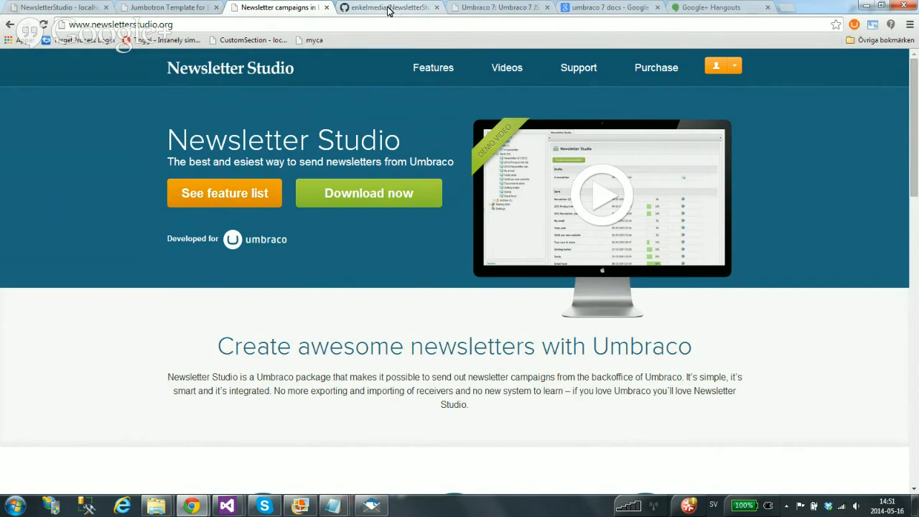
pyautogui.click(388, 8)
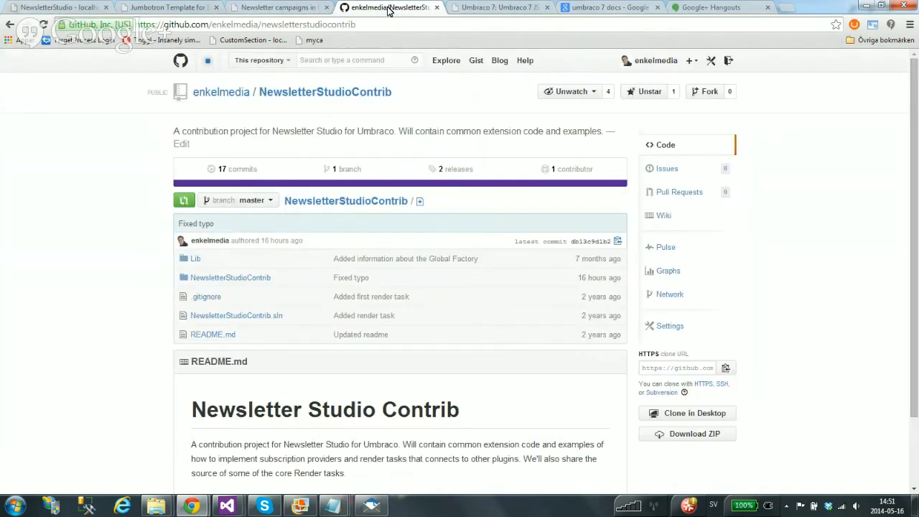
pyautogui.click(256, 281)
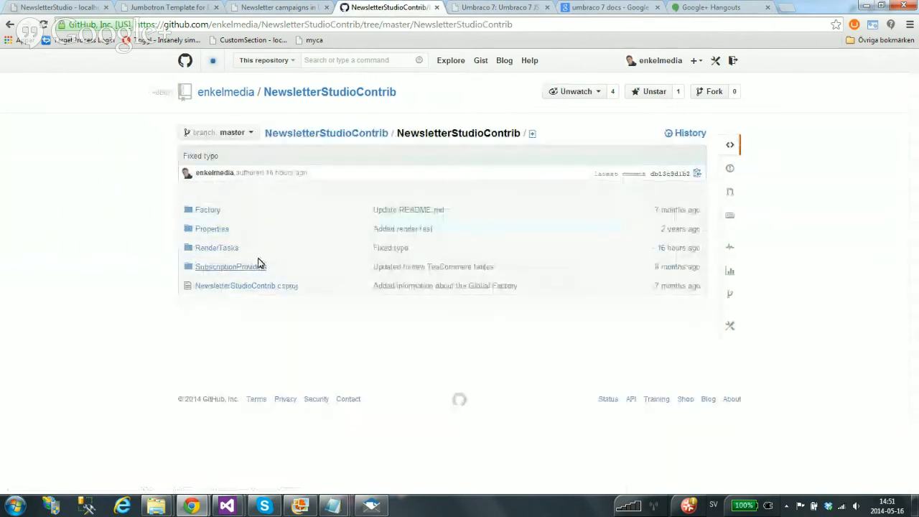
pyautogui.click(209, 211)
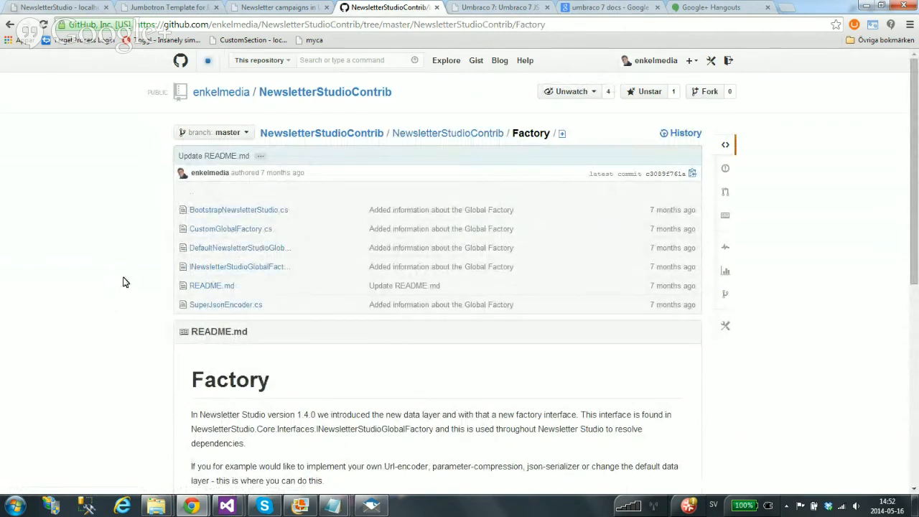
pyautogui.click(262, 266)
pyautogui.scroll(-3, 161, 291)
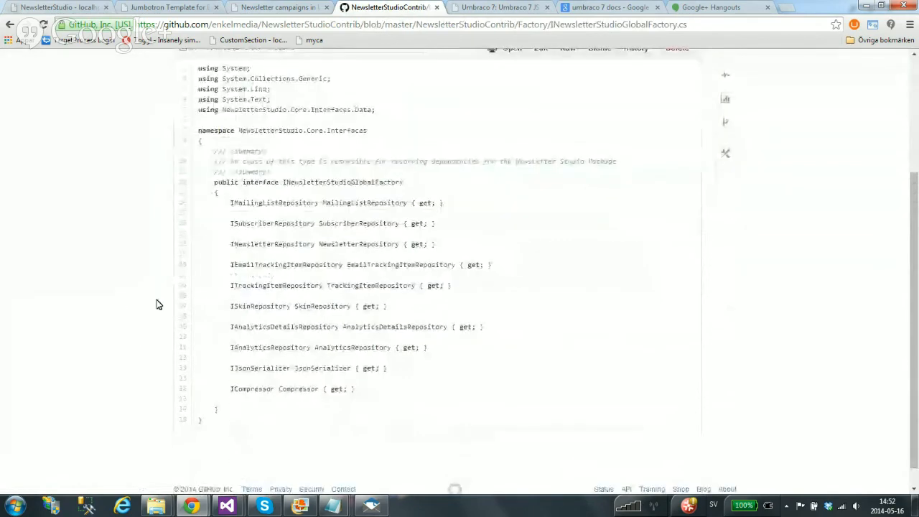
pyautogui.doubleClick(351, 244)
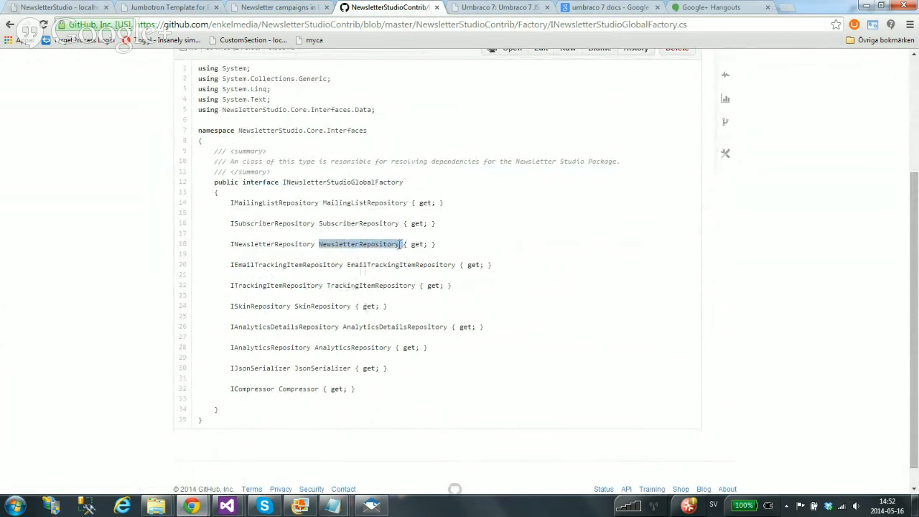
pyautogui.moveTo(400, 243); pyautogui.dragTo(318, 245)
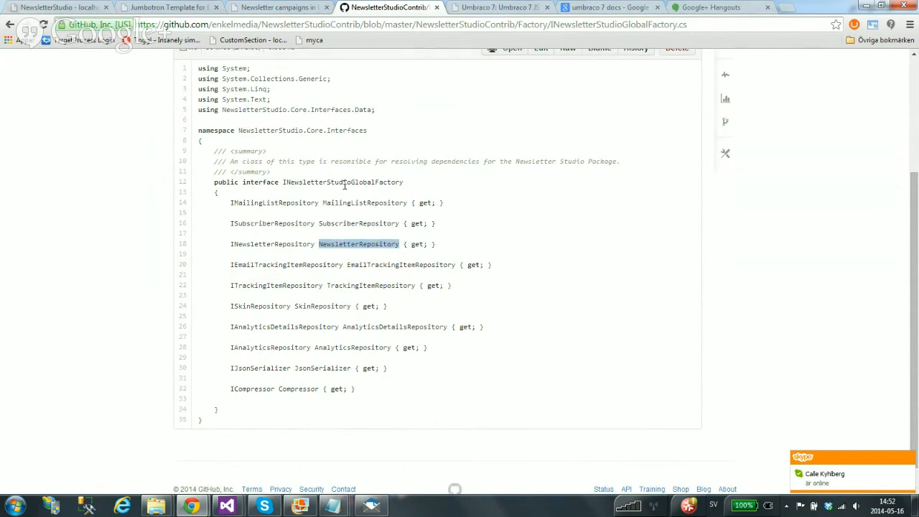
pyautogui.scroll(1, 217, 119)
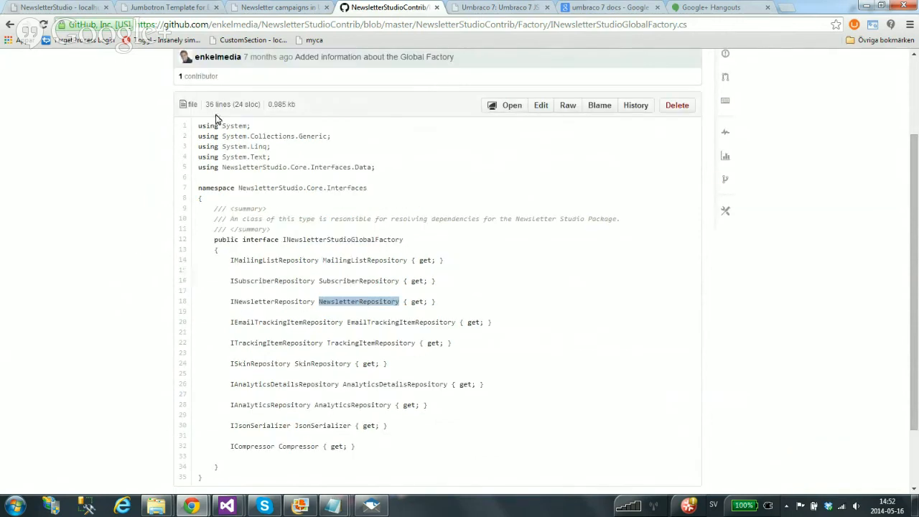
pyautogui.scroll(2, 217, 118)
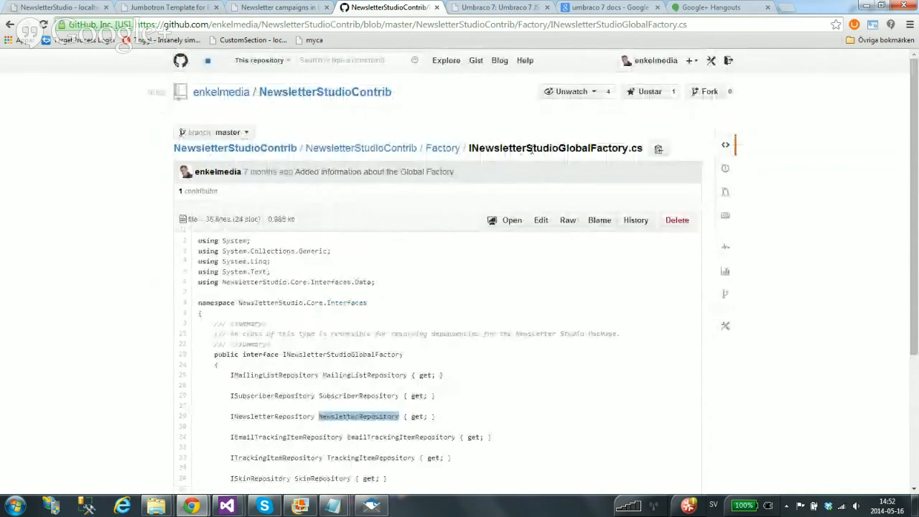
pyautogui.click(442, 148)
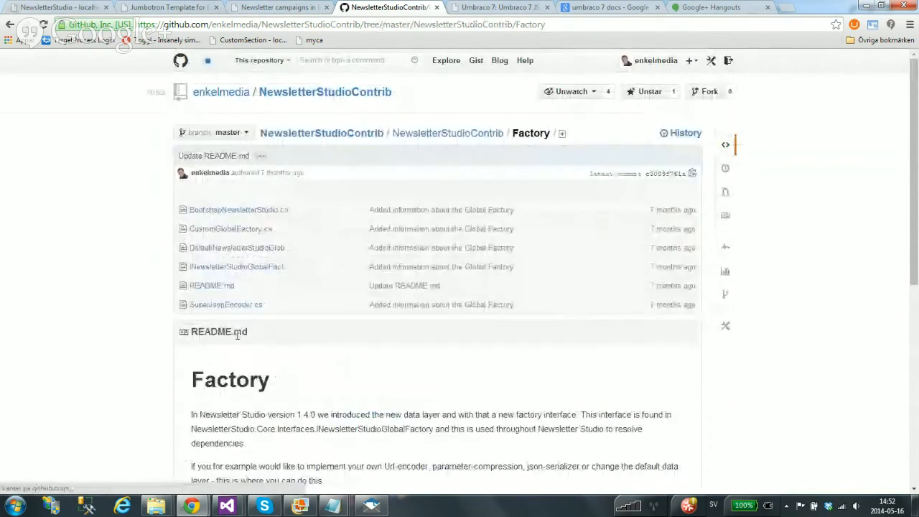
pyautogui.click(254, 210)
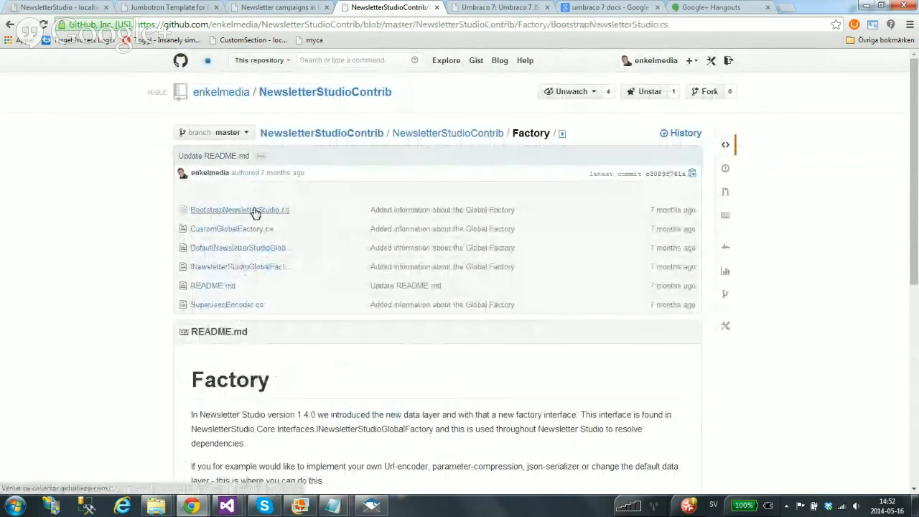
pyautogui.scroll(-1, 377, 301)
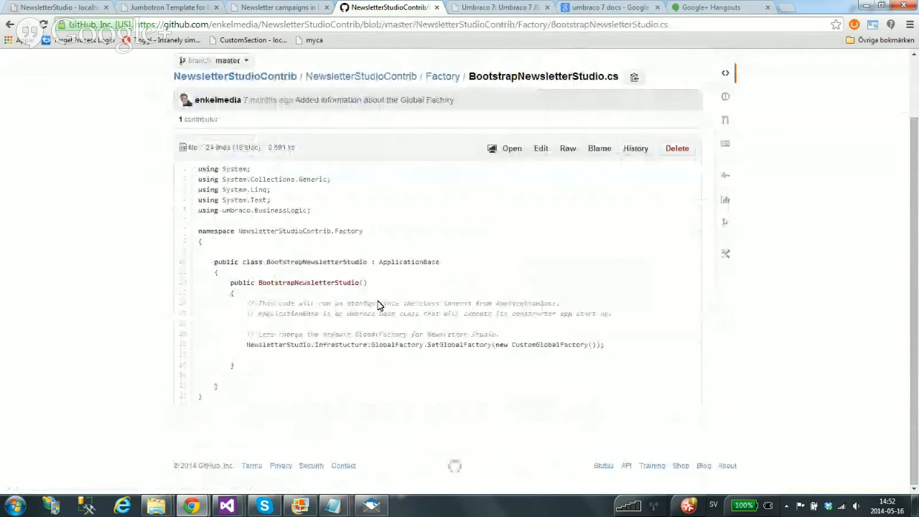
pyautogui.doubleClick(455, 345)
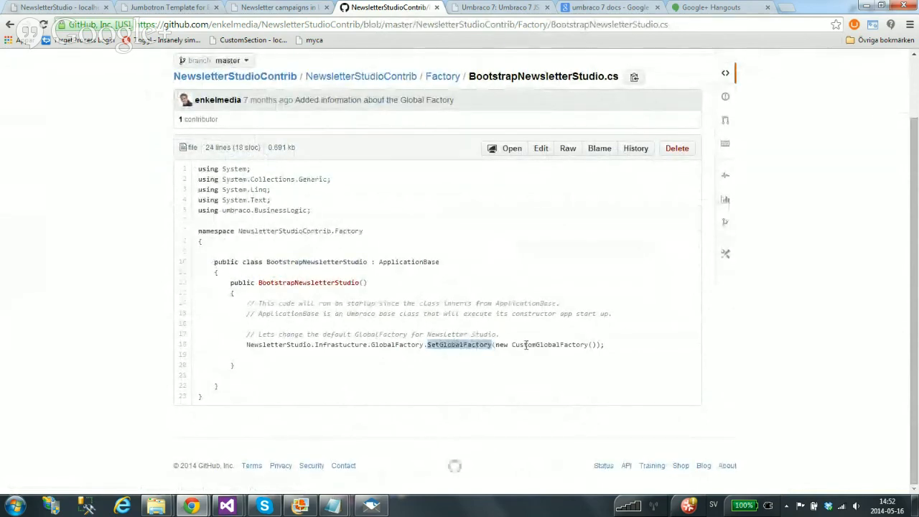
pyautogui.doubleClick(549, 345)
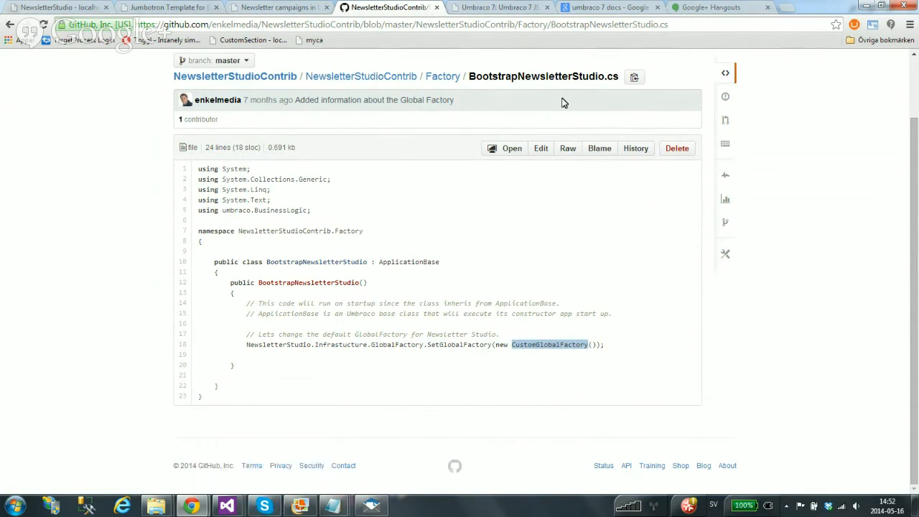
pyautogui.click(273, 80)
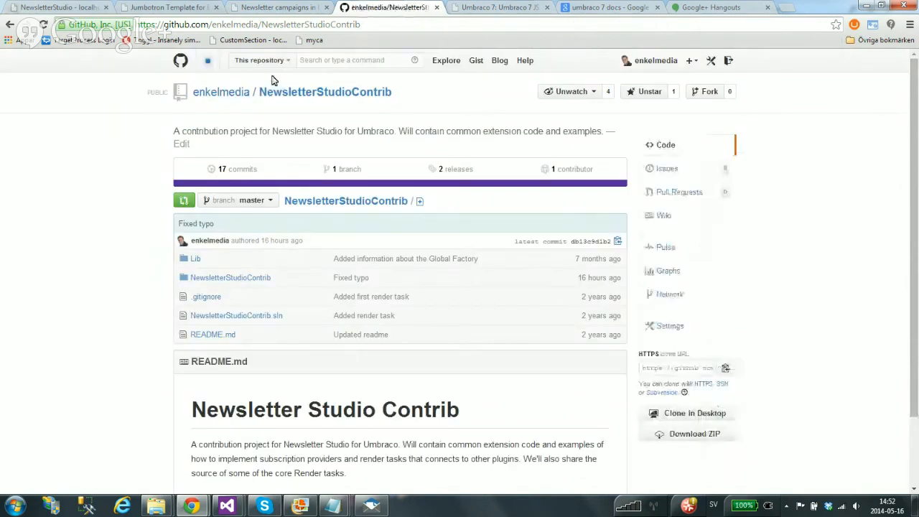
# On GitHub, browse into NewsletterStudioContrib's SubscriptionProviders folder and scan its provider files
pyautogui.moveTo(460, 353)
pyautogui.mouseDown()
pyautogui.moveTo(206, 353)
pyautogui.moveTo(462, 353)
pyautogui.moveTo(447, 353)
pyautogui.mouseUp()
pyautogui.click(200, 353)
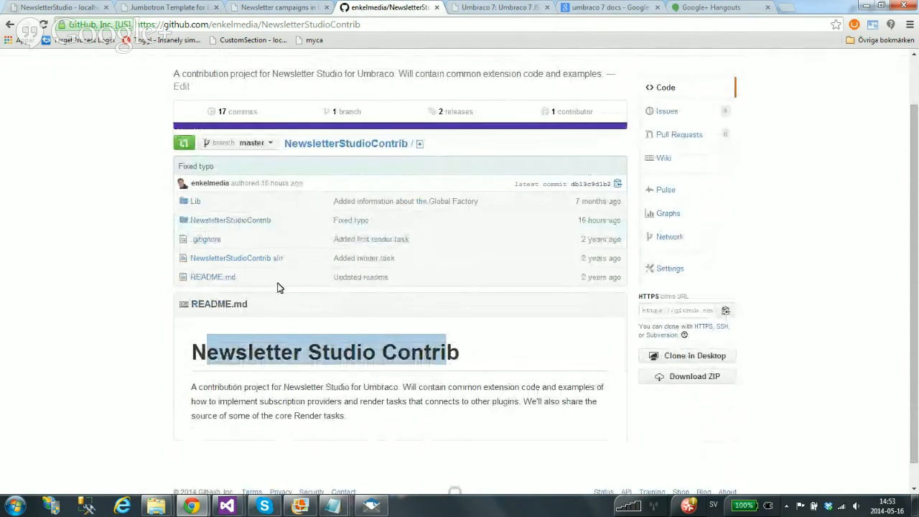
pyautogui.click(258, 221)
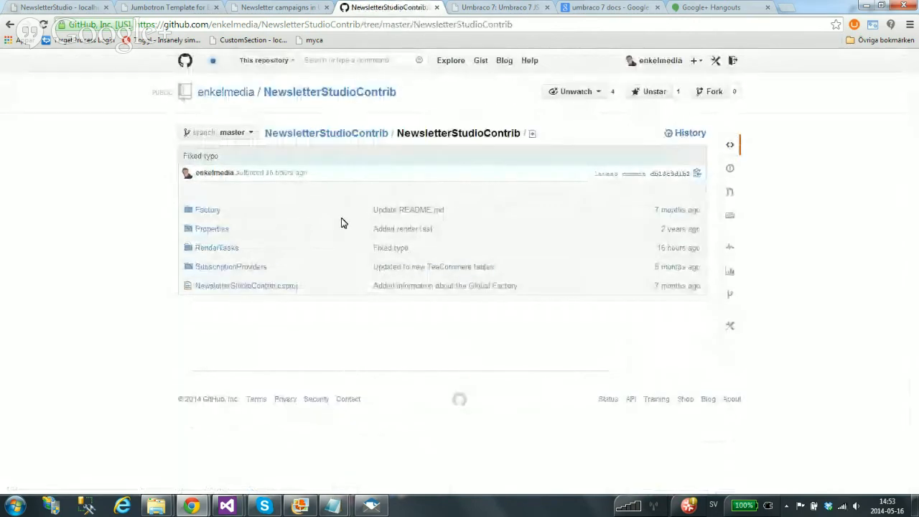
pyautogui.click(224, 268)
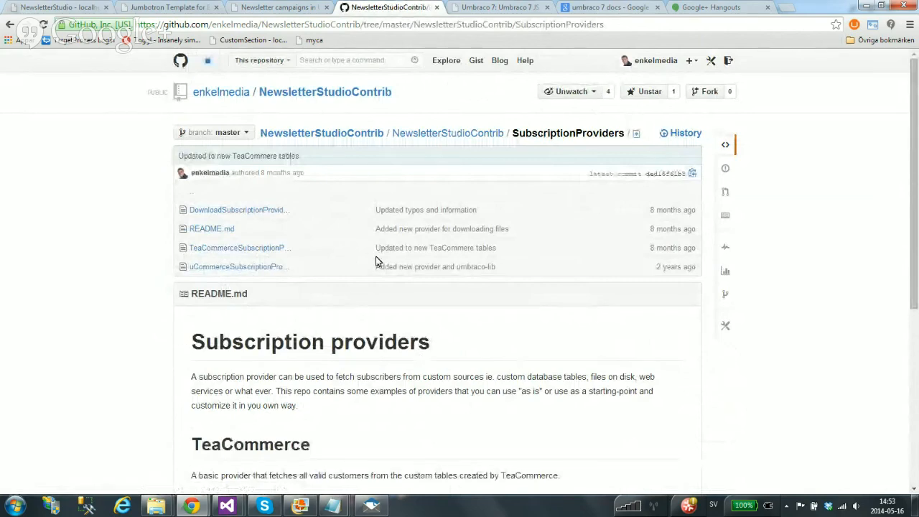
pyautogui.scroll(-3, 461, 367)
pyautogui.scroll(3, 463, 373)
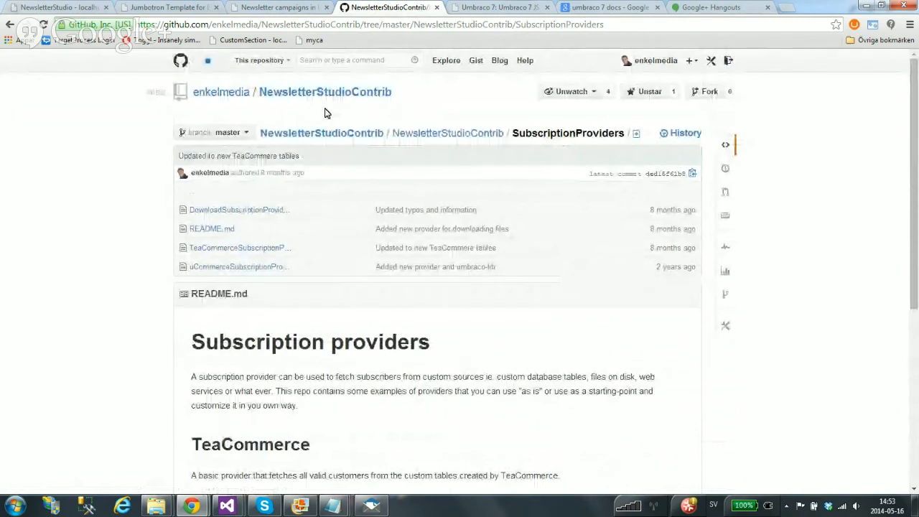
pyautogui.moveTo(228, 507)
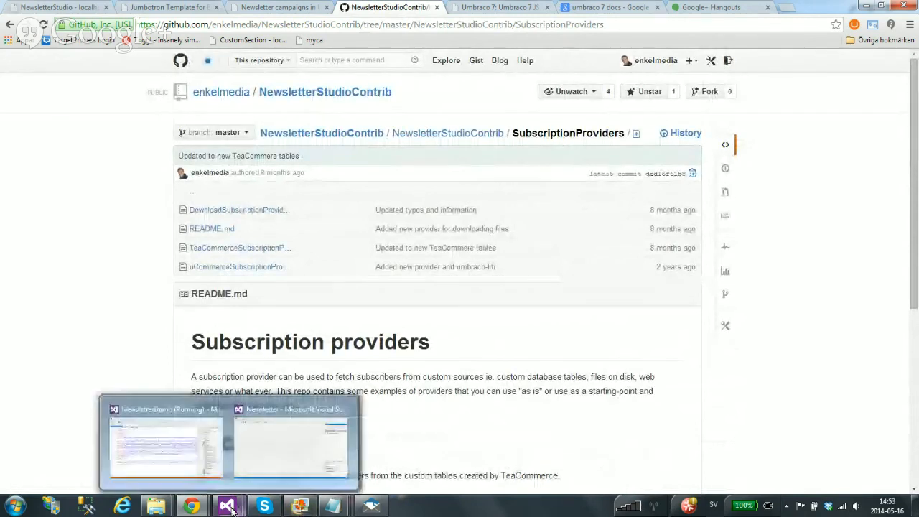
pyautogui.moveTo(201, 458)
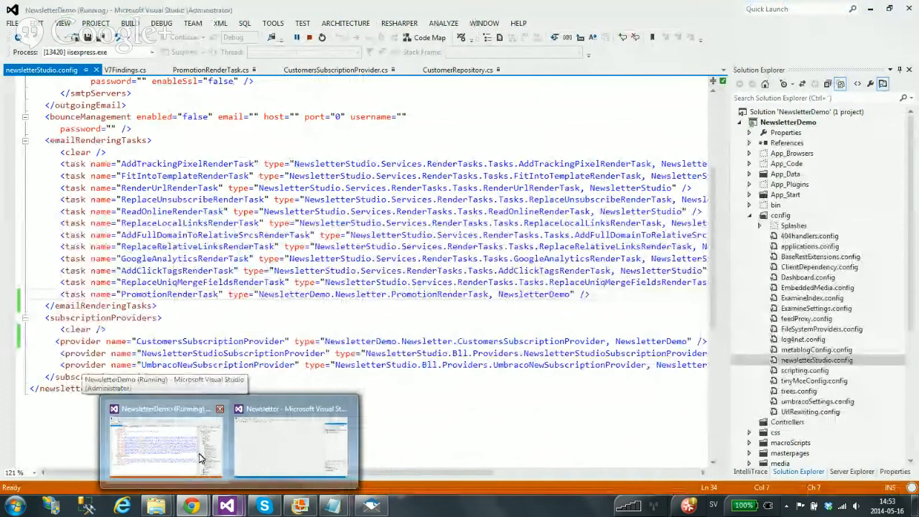
# Review the NewsletterTreeController code in V7Findings.cs, then return to the GitHub page in Chrome
pyautogui.click(201, 458)
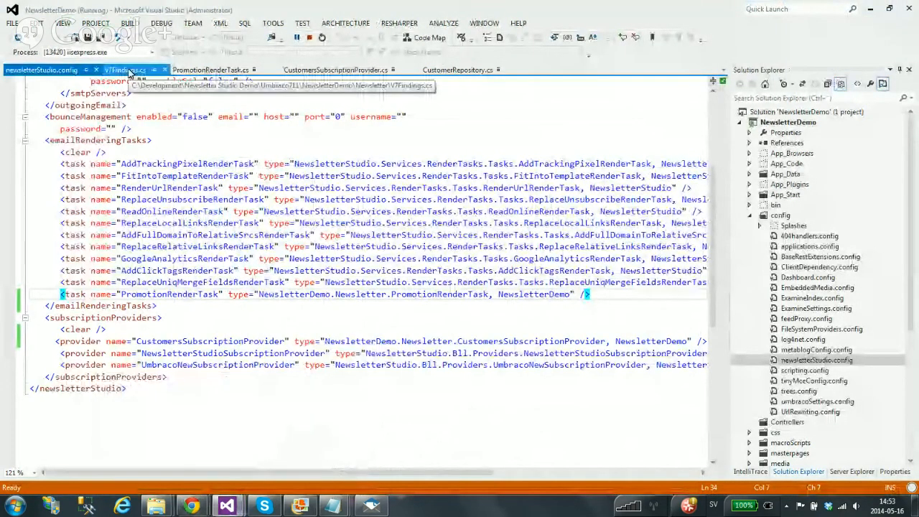
pyautogui.click(126, 70)
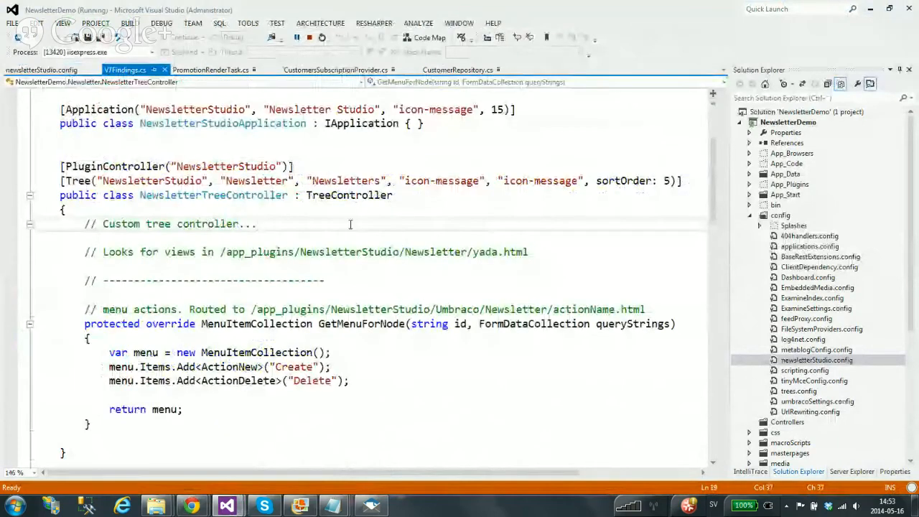
pyautogui.scroll(3, 488, 246)
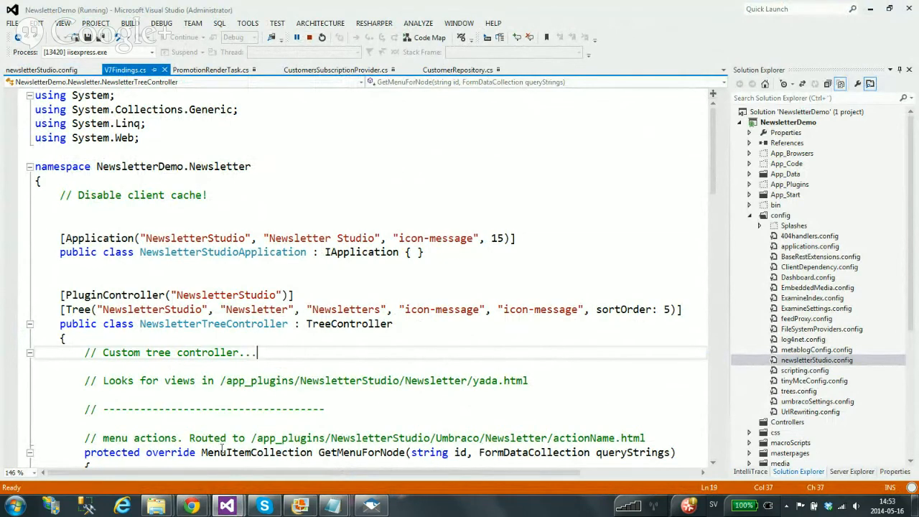
pyautogui.moveTo(194, 508)
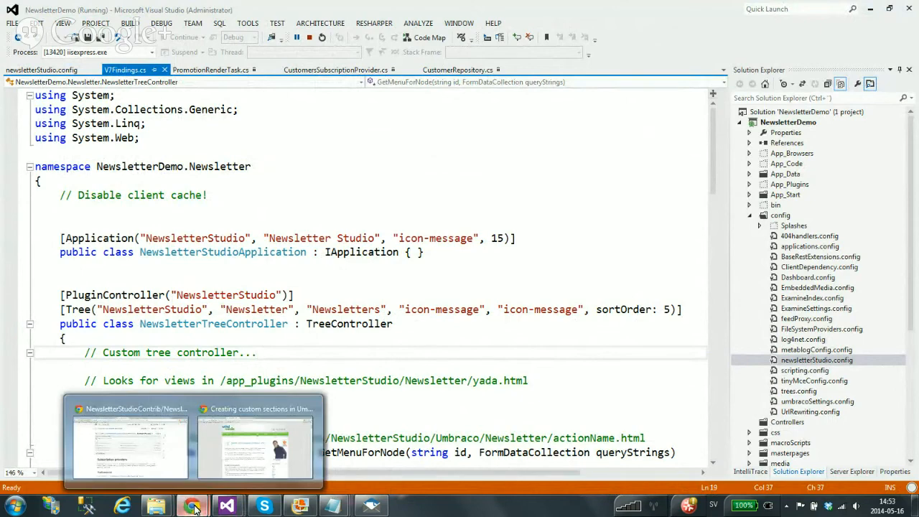
pyautogui.click(129, 441)
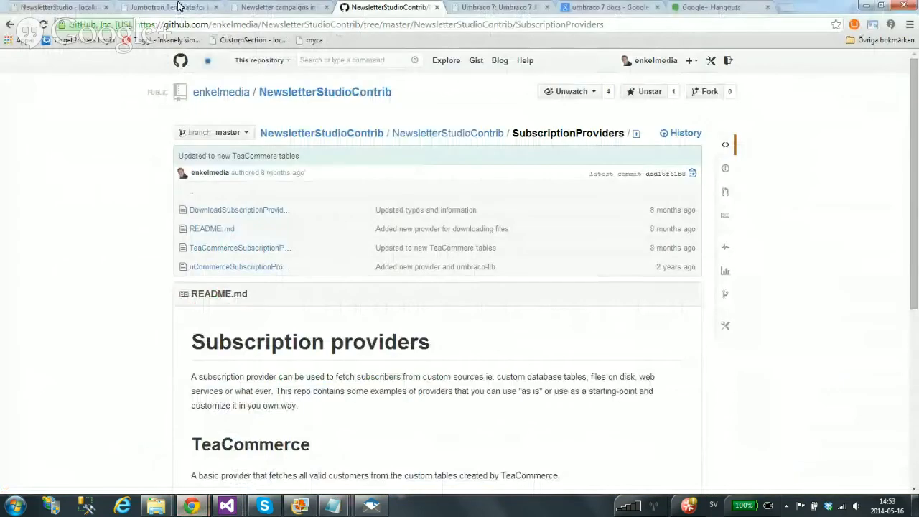
# Inspect the Send newsletter intro text to reveal its ns_sendNewsletterRightNowInfo localize element
pyautogui.click(59, 7)
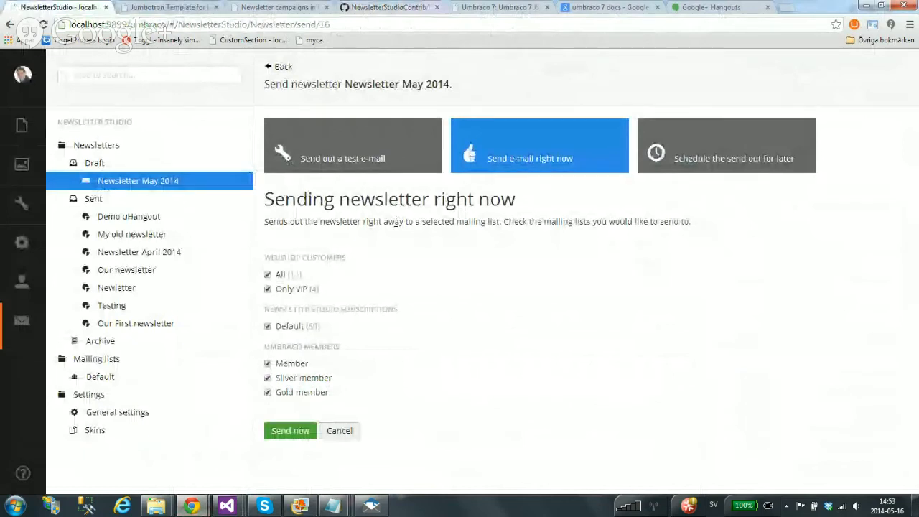
pyautogui.rightClick(396, 222)
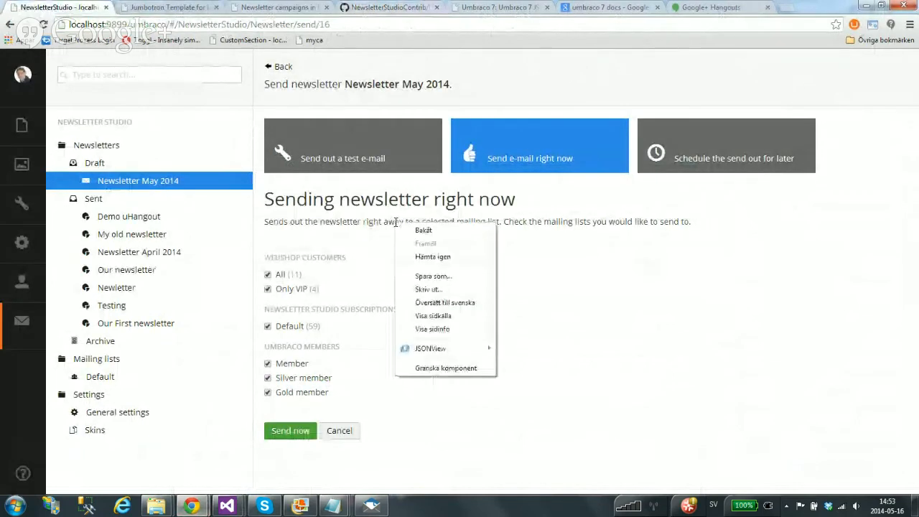
pyautogui.click(445, 369)
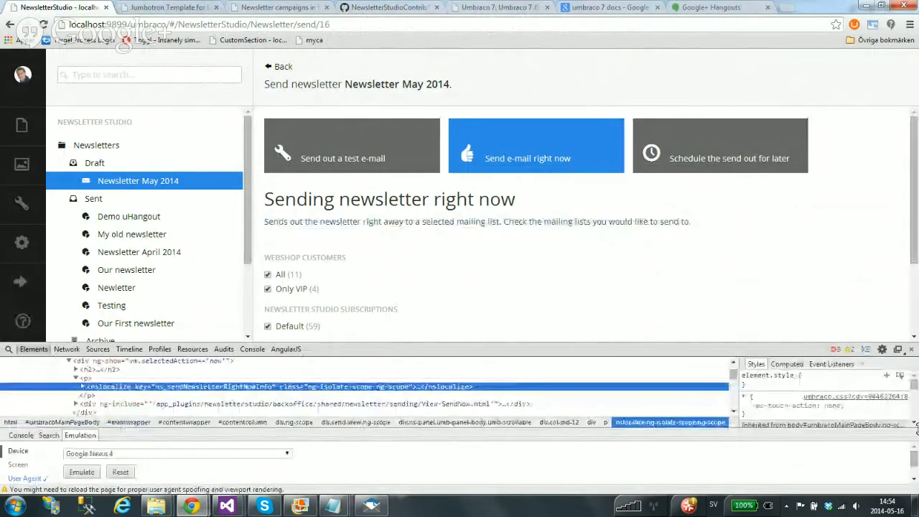
# Close the console drawer, check the DevTools settings, and resize the DevTools panel
pyautogui.click(864, 350)
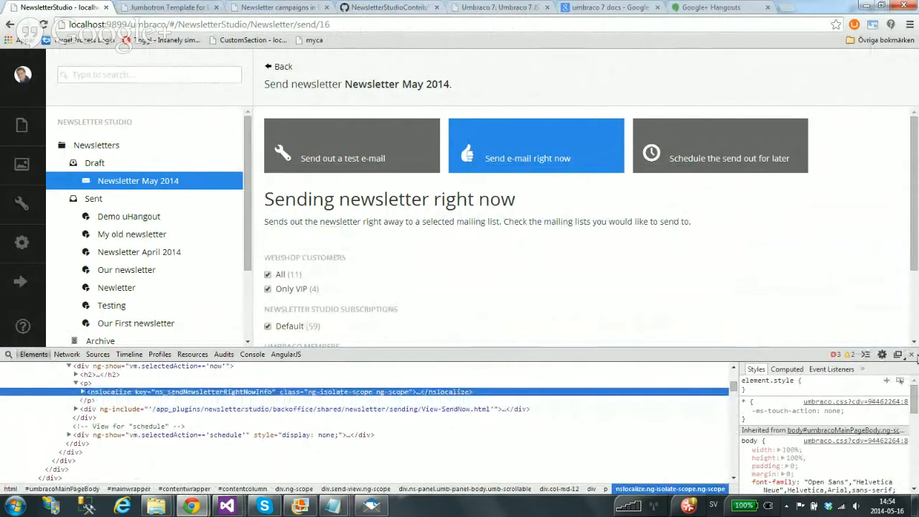
pyautogui.click(882, 355)
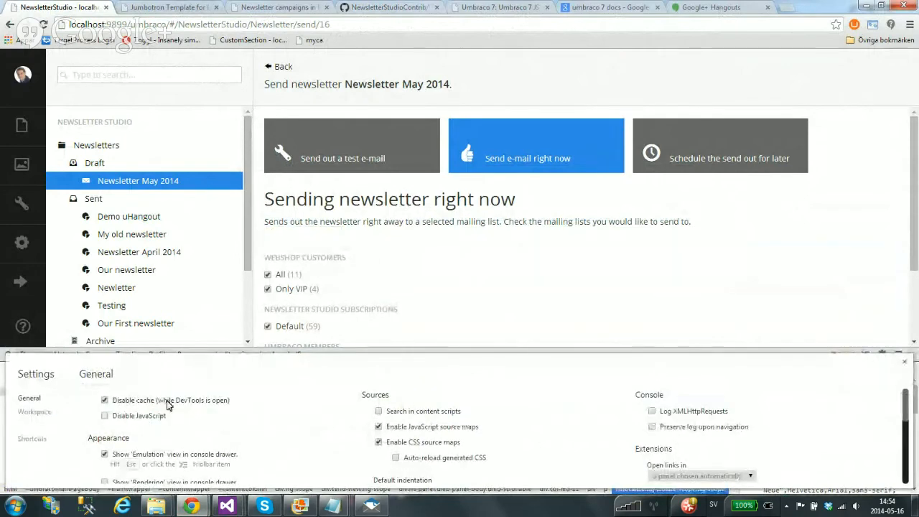
pyautogui.click(904, 361)
pyautogui.moveTo(615, 352); pyautogui.dragTo(607, 396)
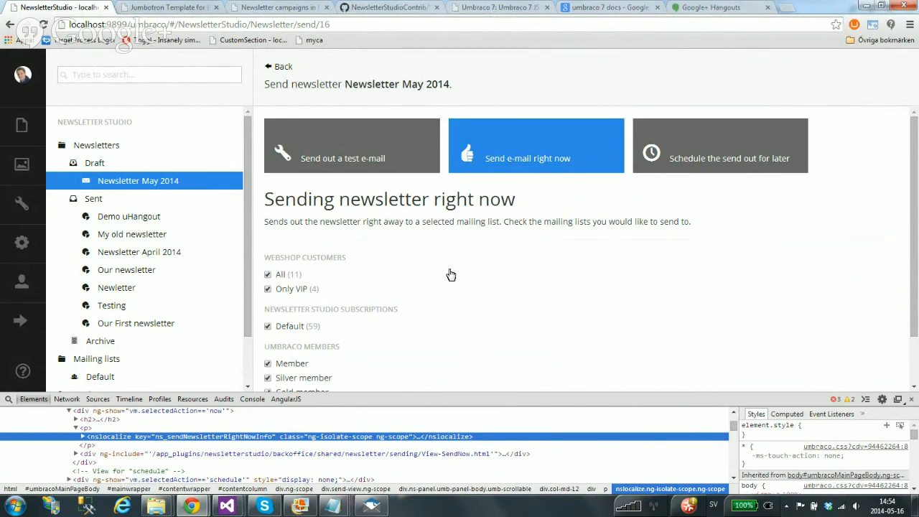
pyautogui.moveTo(476, 393); pyautogui.dragTo(489, 369)
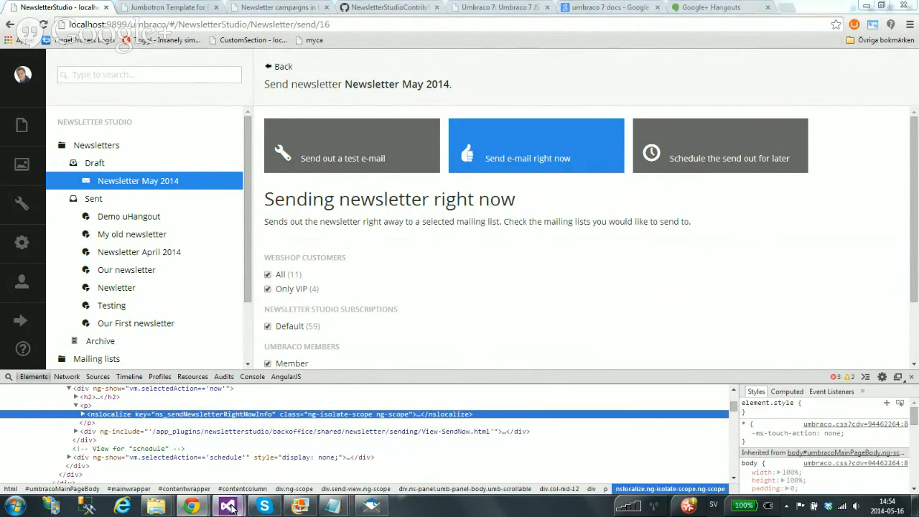
# In V7Findings.cs, highlight the Application attribute and the PluginController attribute
pyautogui.moveTo(227, 507)
pyautogui.click(161, 450)
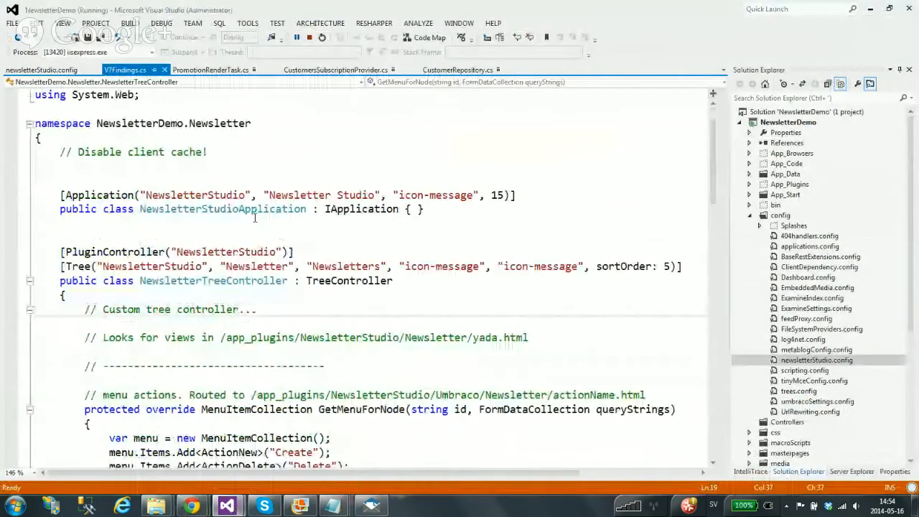
pyautogui.moveTo(255, 218); pyautogui.dragTo(92, 210)
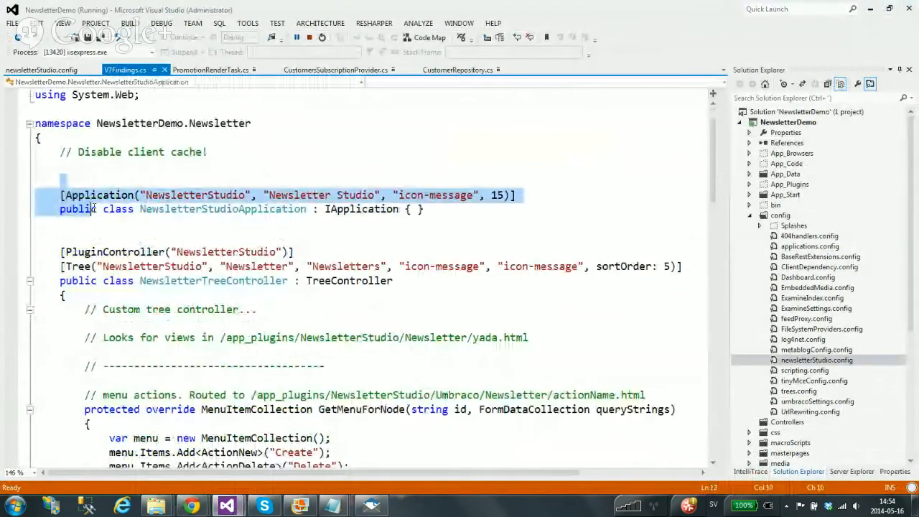
pyautogui.click(110, 194)
pyautogui.doubleClick(110, 194)
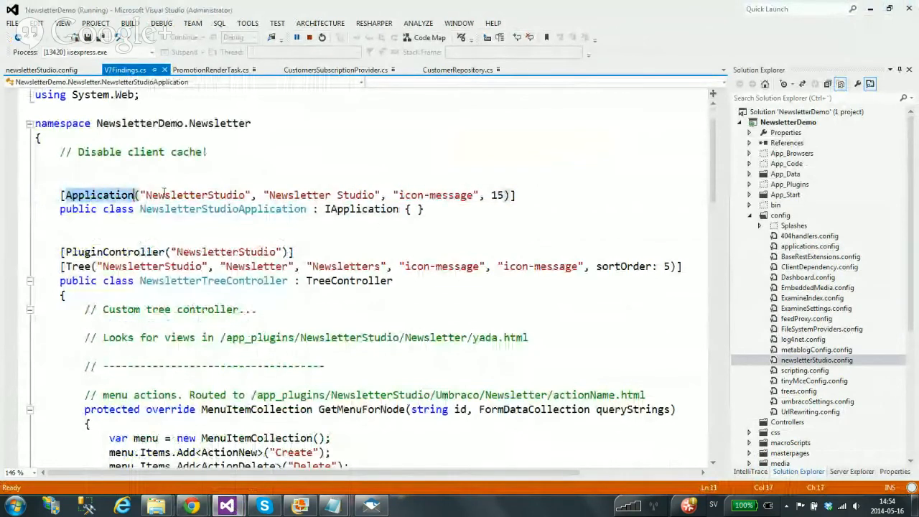
pyautogui.doubleClick(111, 252)
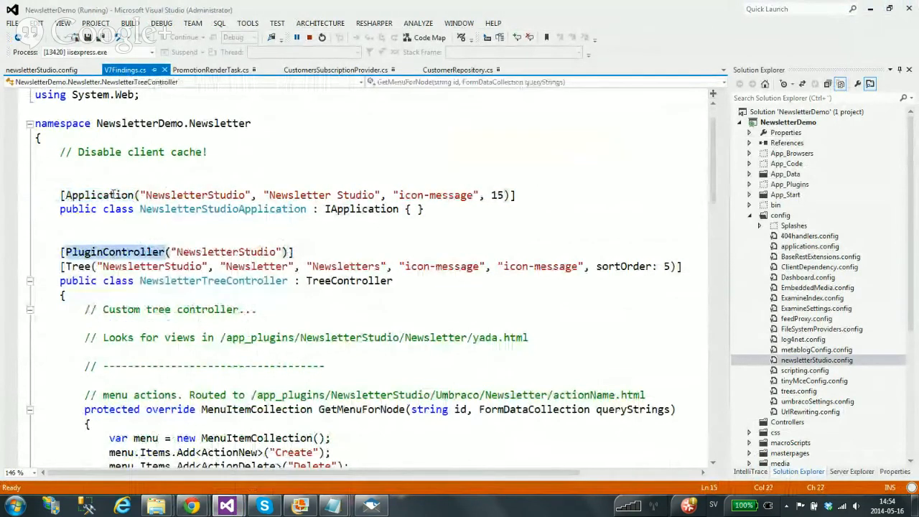
pyautogui.doubleClick(112, 197)
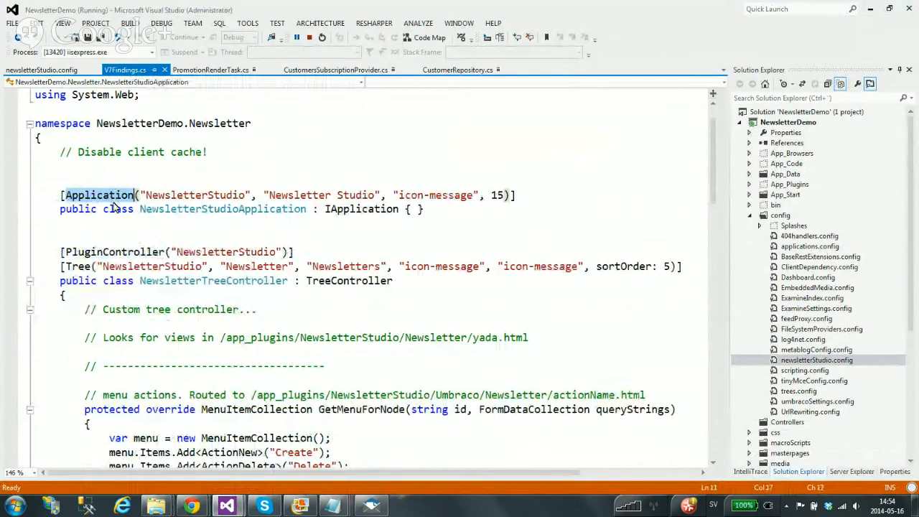
# Highlight the NewsletterTreeController class and the view path in the views comment
pyautogui.scroll(-1, 115, 207)
pyautogui.moveTo(433, 167); pyautogui.dragTo(21, 153)
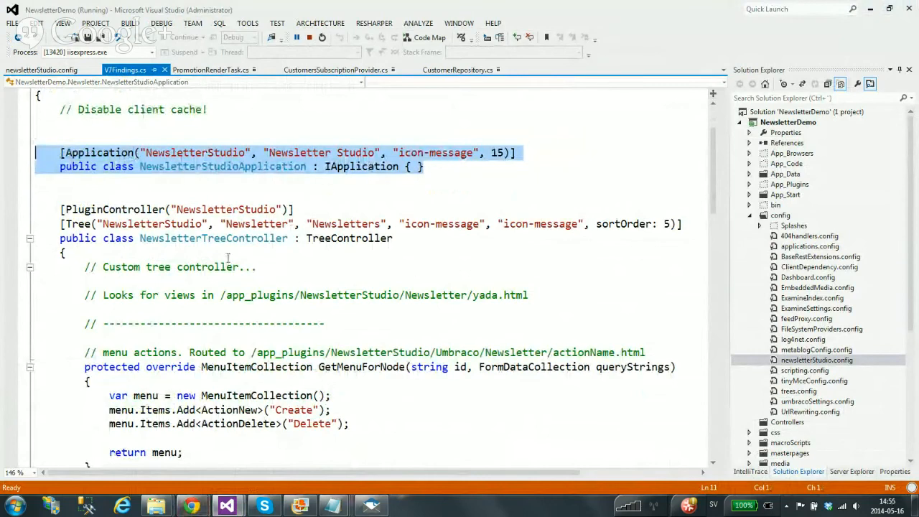
pyautogui.scroll(-1, 228, 228)
pyautogui.moveTo(60, 166); pyautogui.dragTo(148, 445)
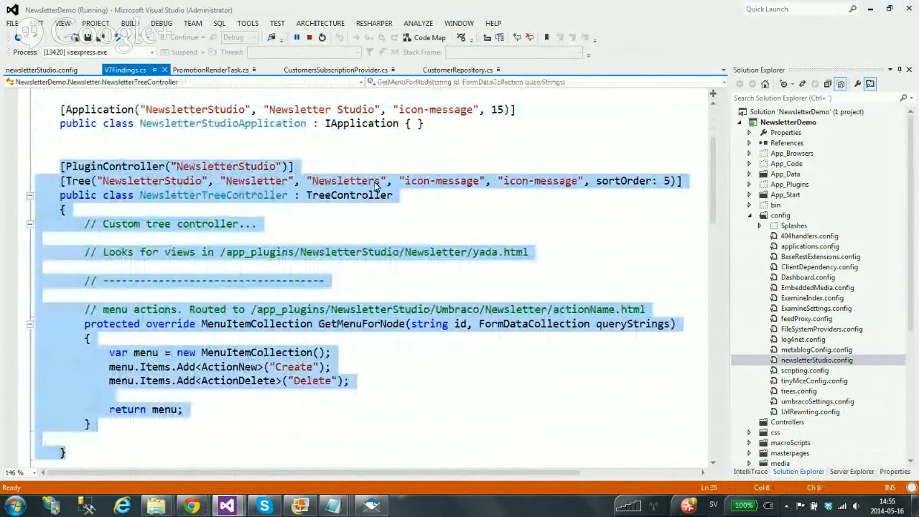
pyautogui.click(339, 144)
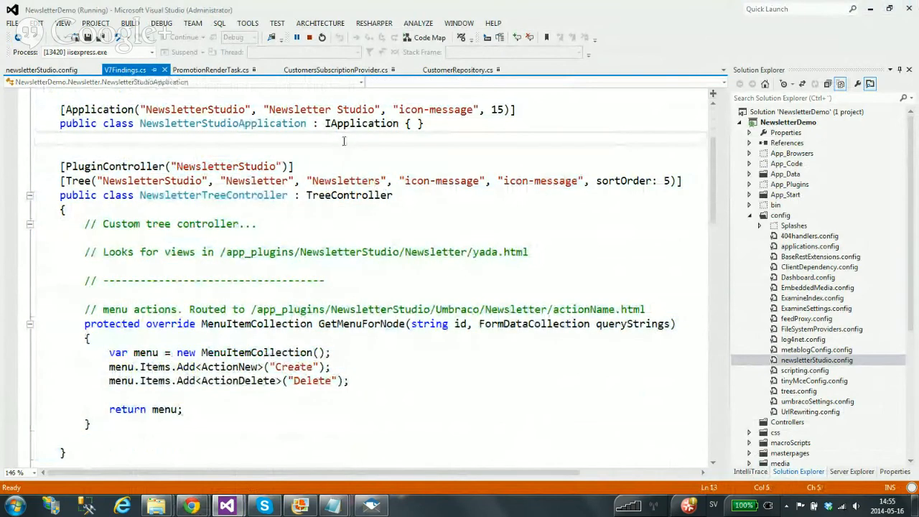
pyautogui.moveTo(529, 253); pyautogui.dragTo(203, 252)
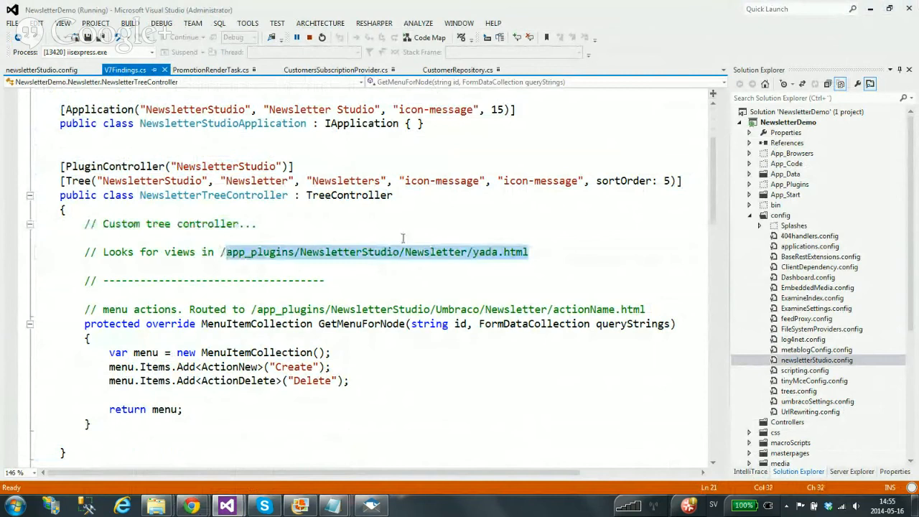
pyautogui.press('End')
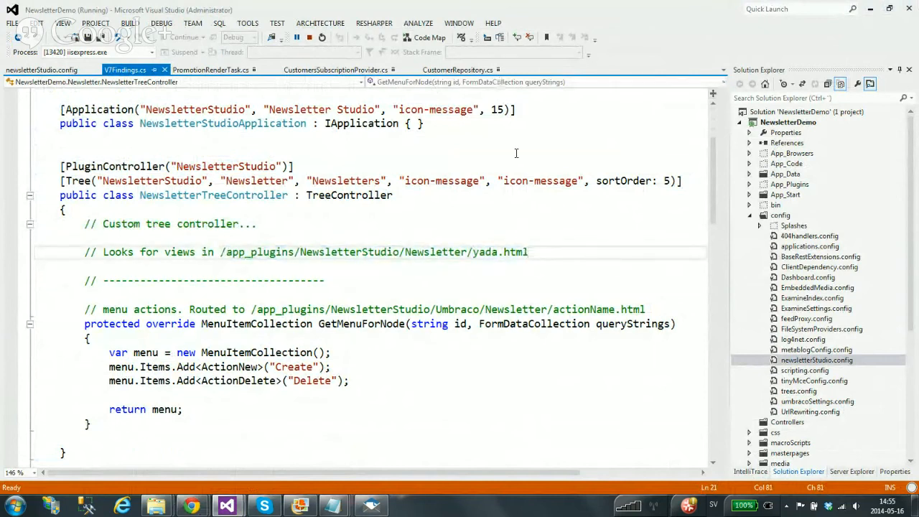
# Navigate Explorer to App_Plugins/NewsletterStudio/Backoffice/Newsletter and bring up edit.html's context menu
pyautogui.moveTo(156, 505)
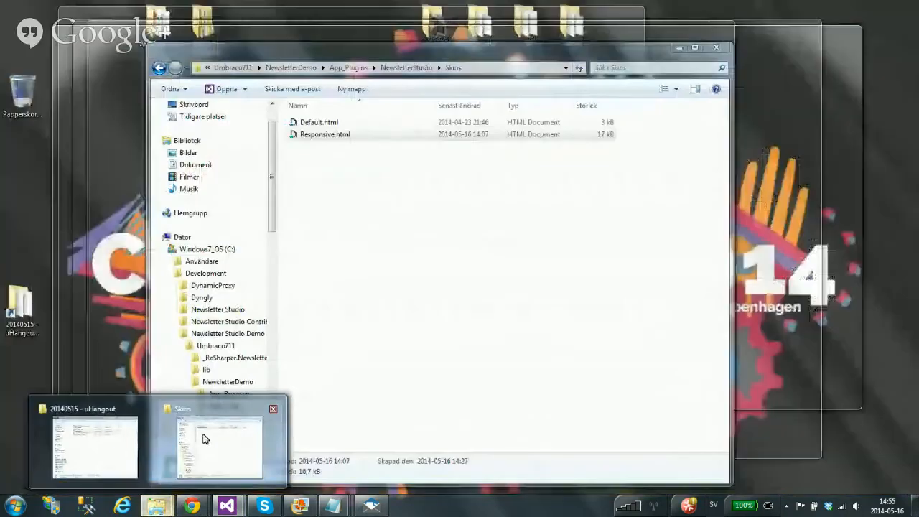
pyautogui.click(203, 439)
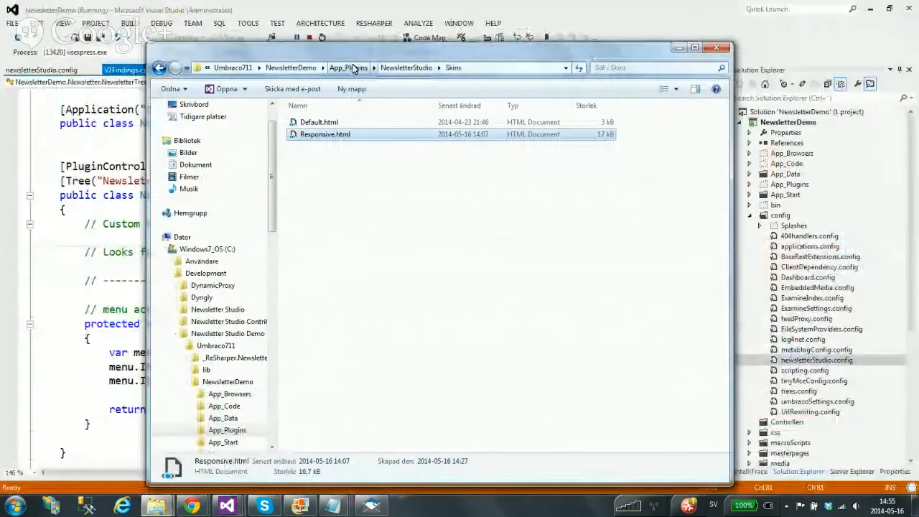
pyautogui.click(350, 68)
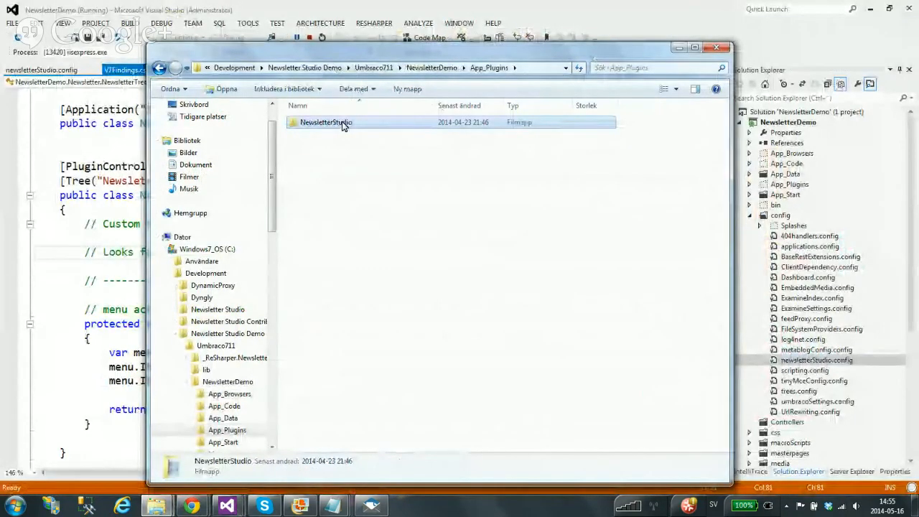
pyautogui.doubleClick(350, 123)
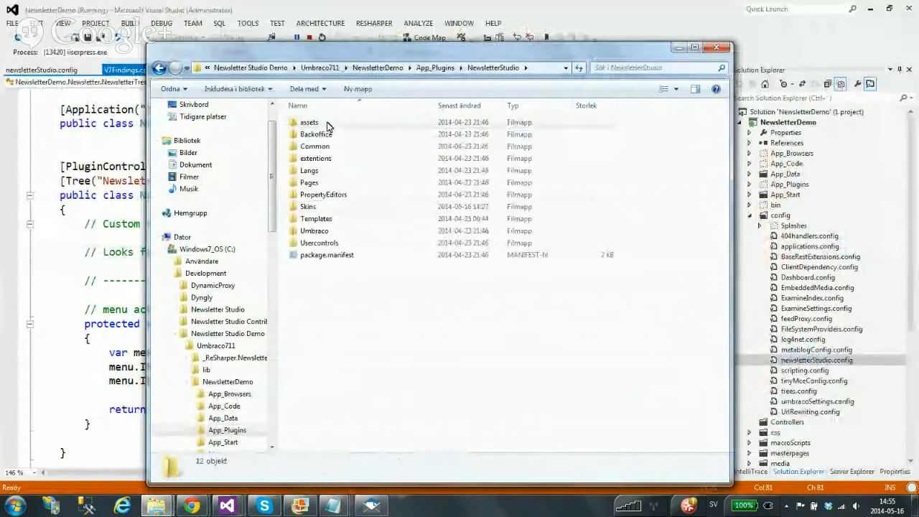
pyautogui.doubleClick(328, 136)
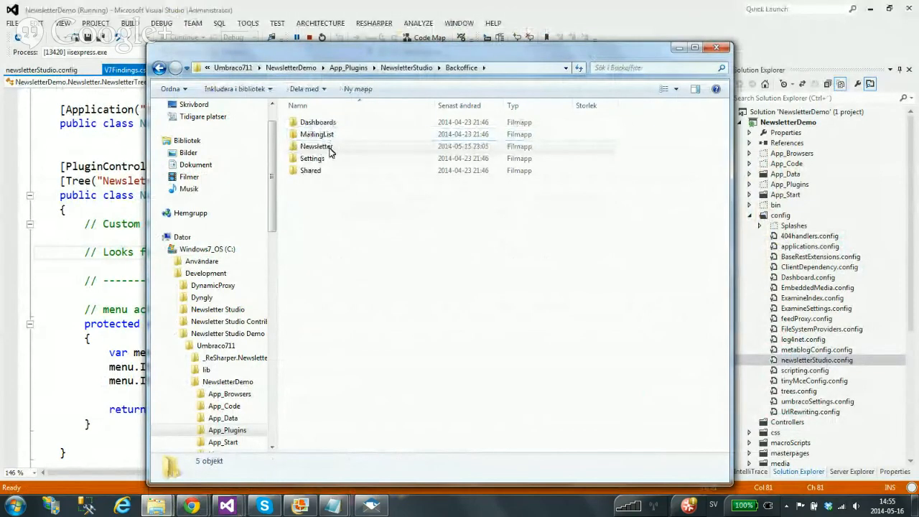
pyautogui.doubleClick(329, 149)
pyautogui.rightClick(316, 206)
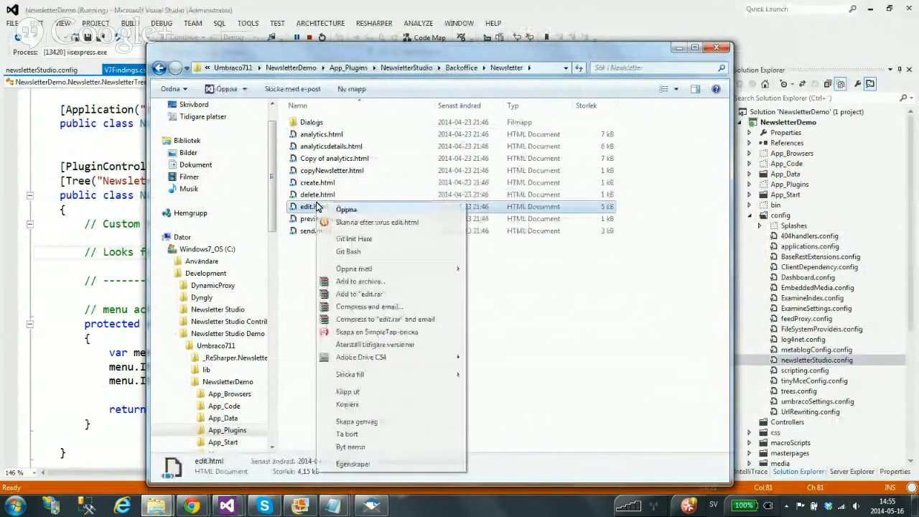
# Open edit.html in Notepad and highlight its EditNewsletterController controller name
pyautogui.moveTo(387, 268)
pyautogui.click(513, 280)
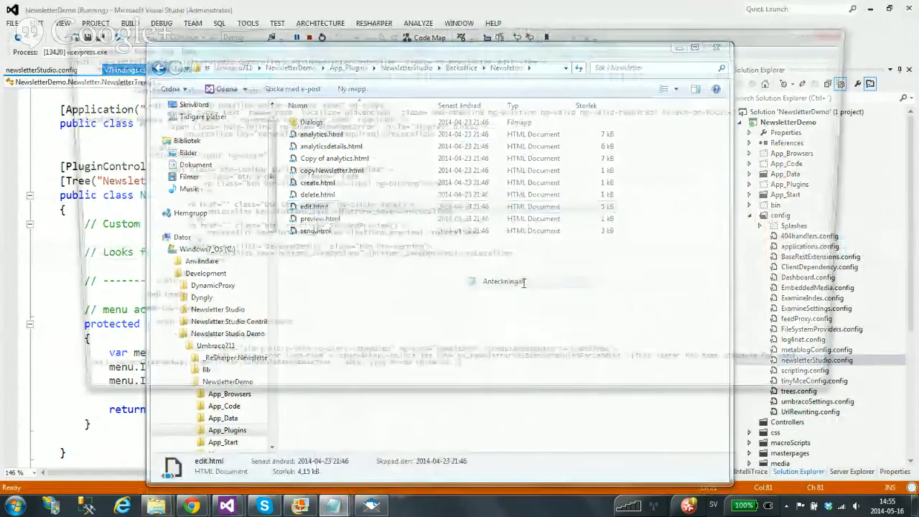
pyautogui.scroll(-7, 505, 189)
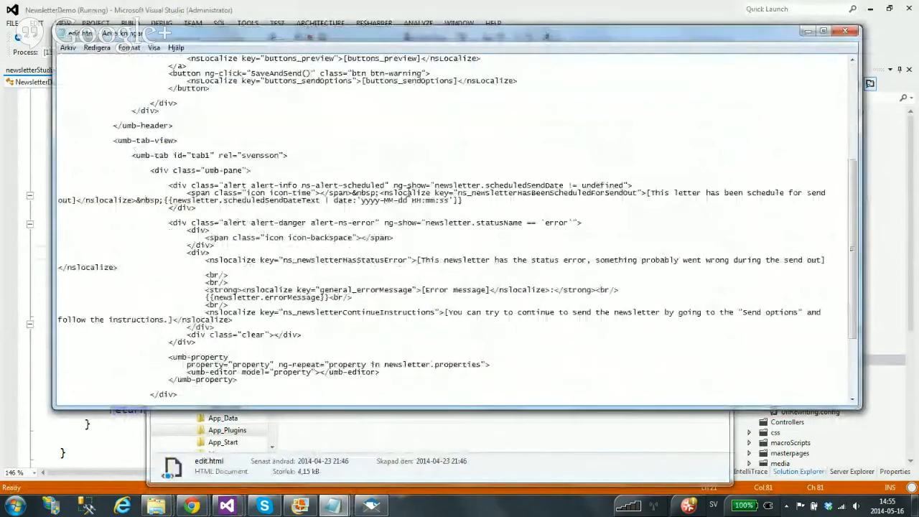
pyautogui.scroll(8, 408, 192)
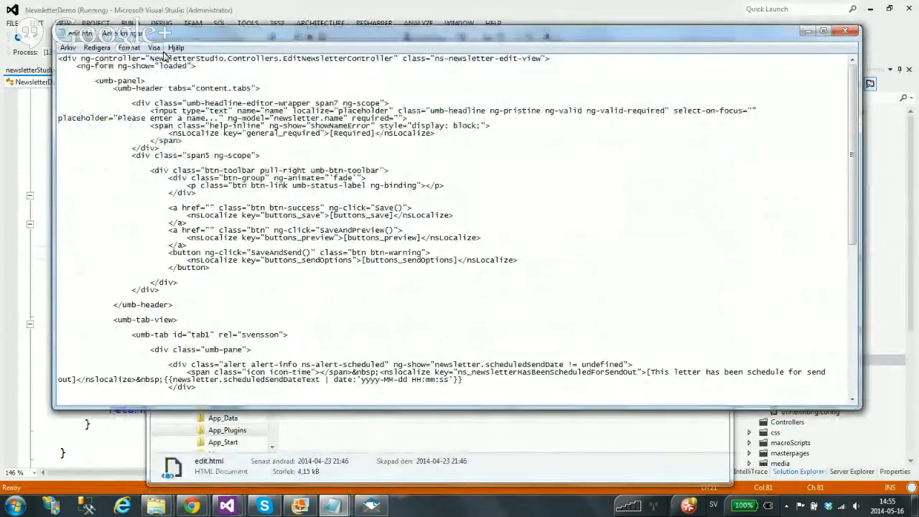
pyautogui.moveTo(151, 58); pyautogui.dragTo(389, 59)
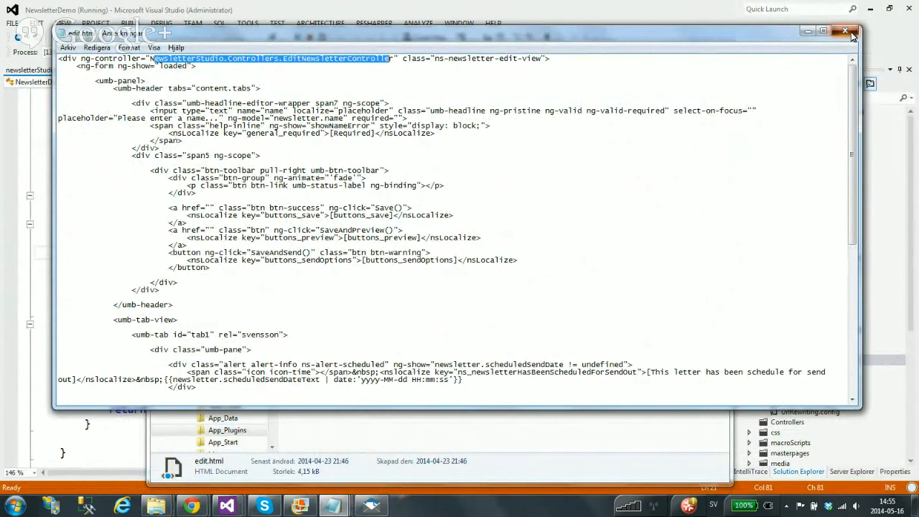
pyautogui.click(698, 109)
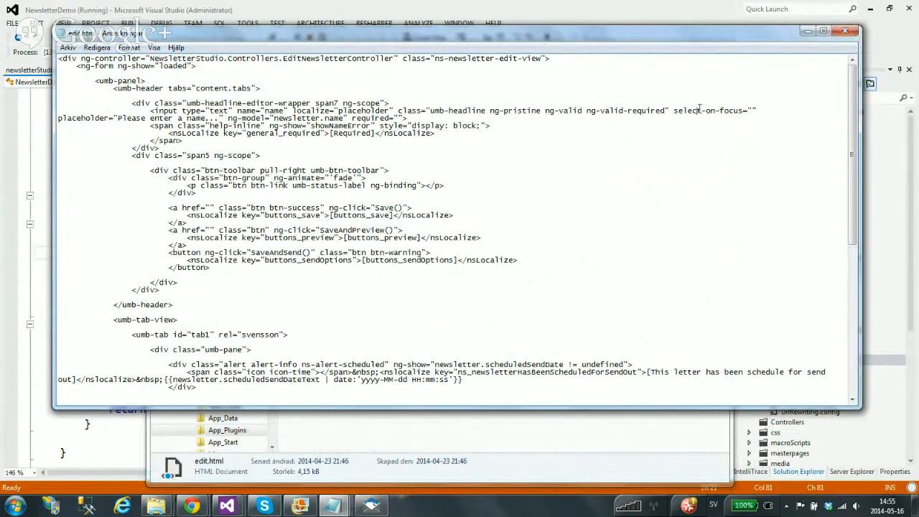
# Close Notepad and return to the Umbraco Newsletter page in Chrome
pyautogui.click(843, 32)
pyautogui.click(845, 31)
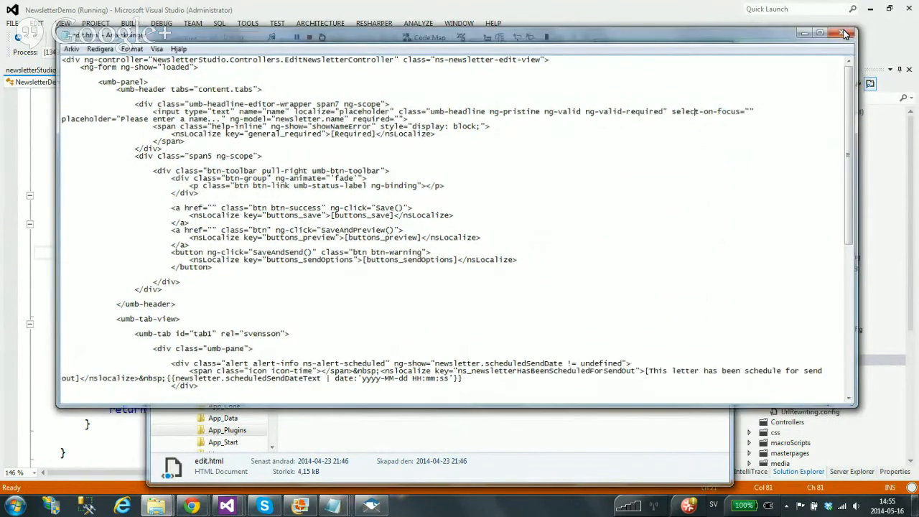
pyautogui.click(322, 198)
pyautogui.click(344, 258)
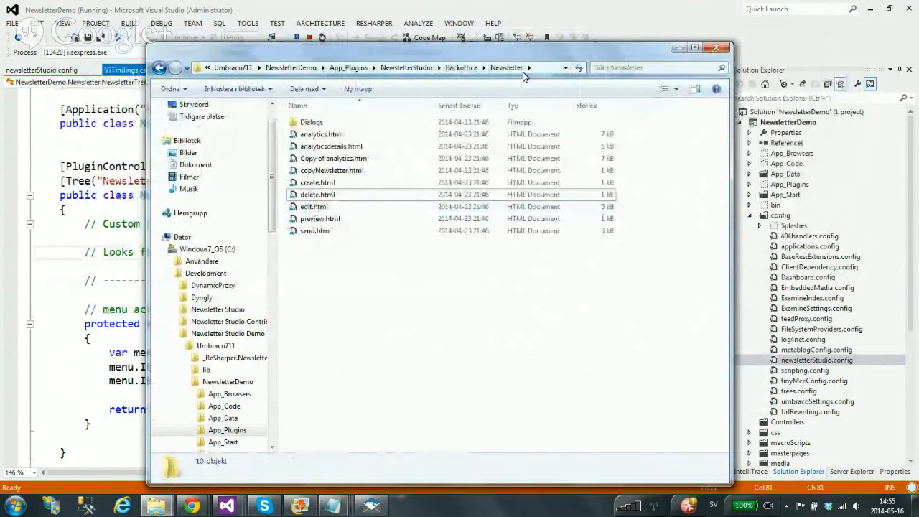
pyautogui.click(192, 505)
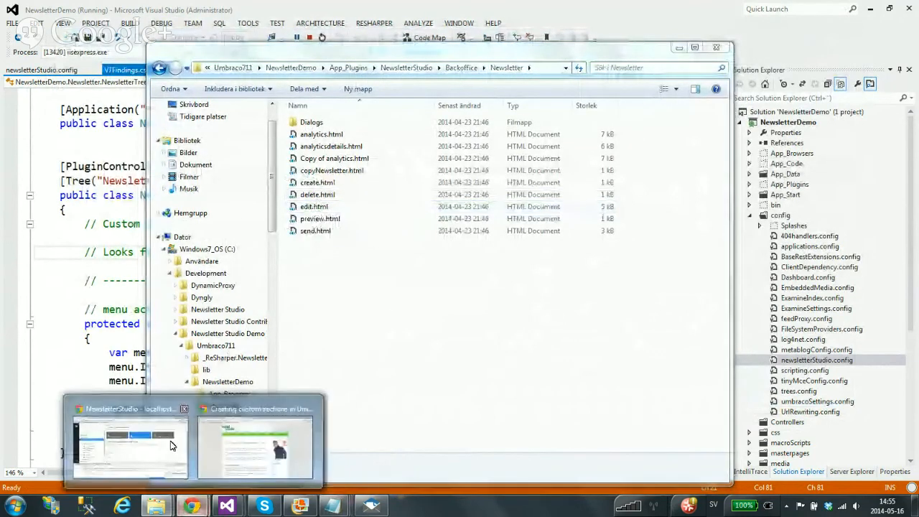
pyautogui.click(127, 430)
# Open the Default mailing list, filter subscribers by 'per', clear the filter, and close DevTools
pyautogui.scroll(-1, 144, 273)
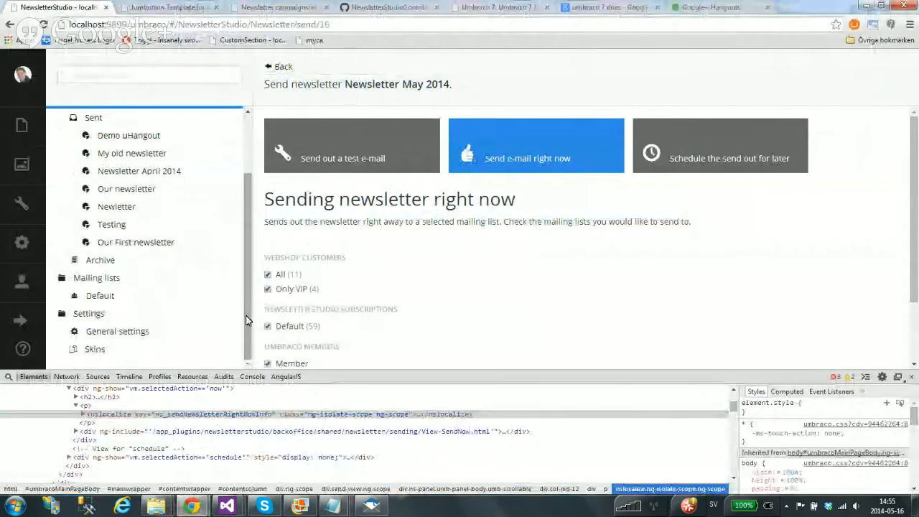
pyautogui.click(110, 300)
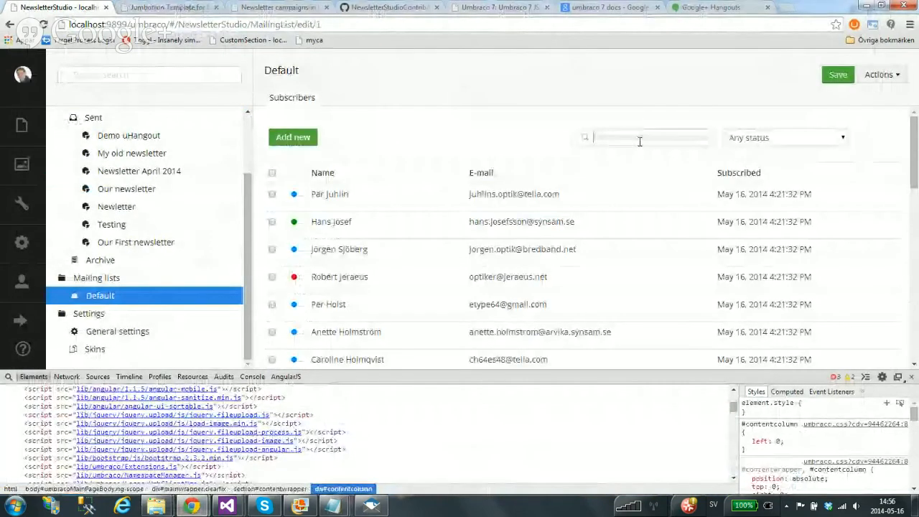
pyautogui.click(638, 141)
pyautogui.write('per')
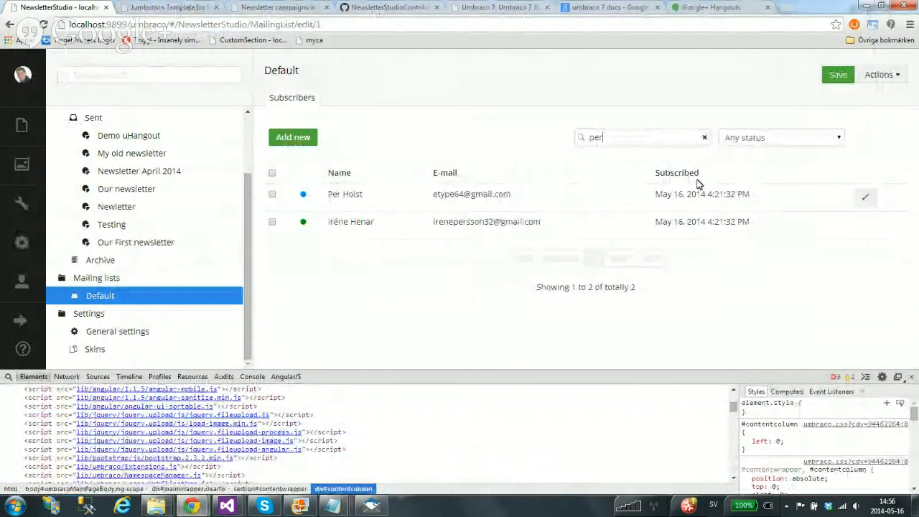
pyautogui.click(704, 137)
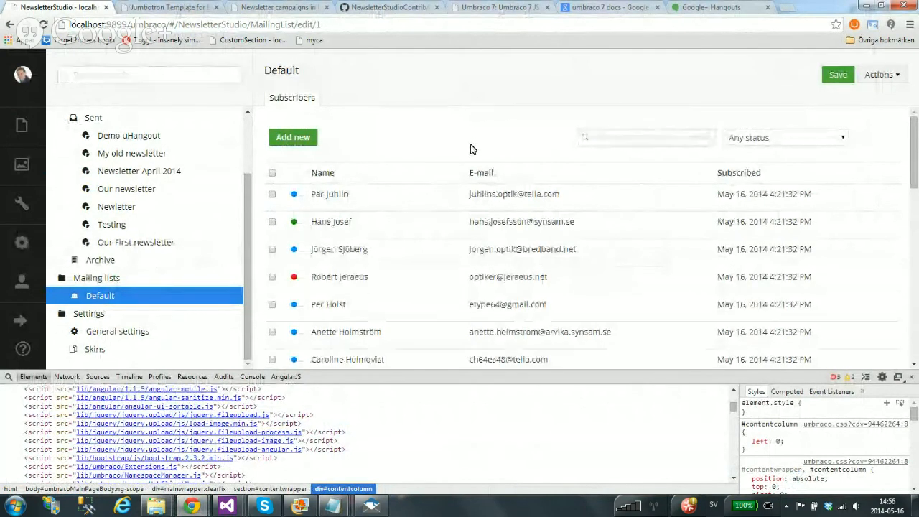
pyautogui.press('F12')
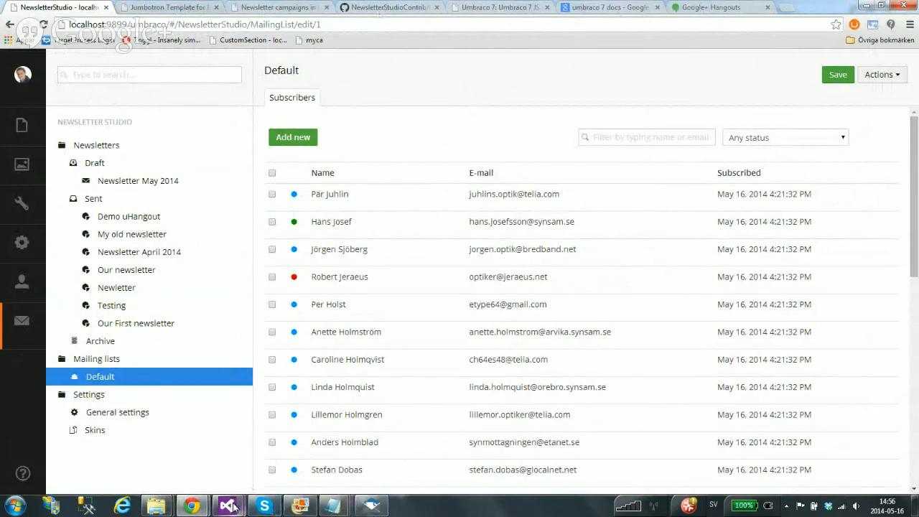
pyautogui.moveTo(231, 507)
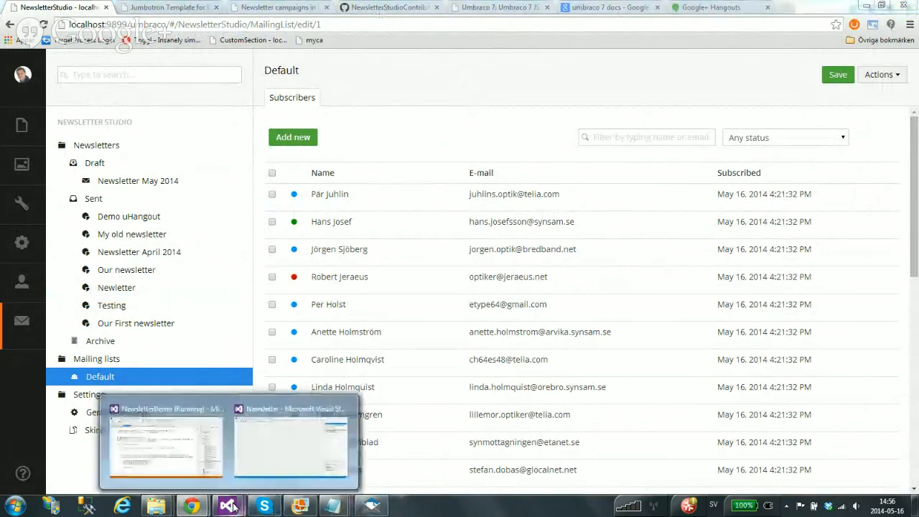
pyautogui.click(149, 446)
pyautogui.scroll(-6, 414, 309)
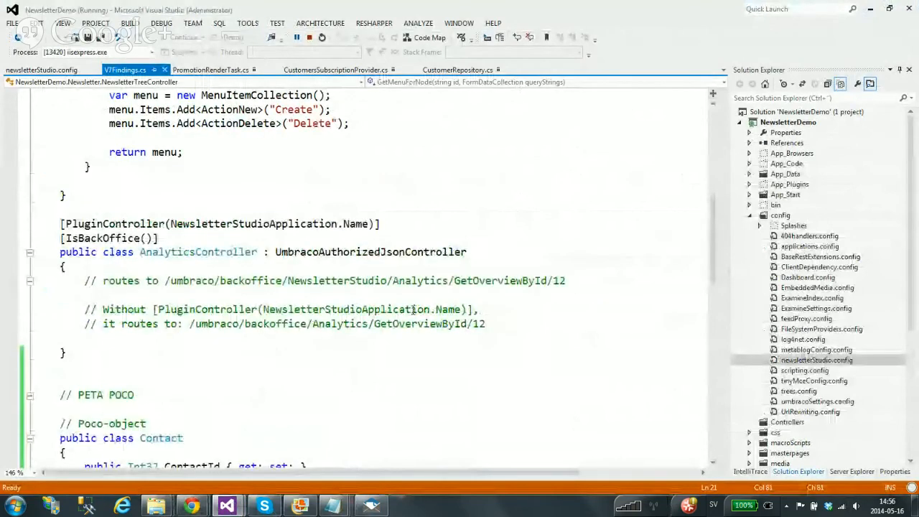
pyautogui.scroll(4, 413, 309)
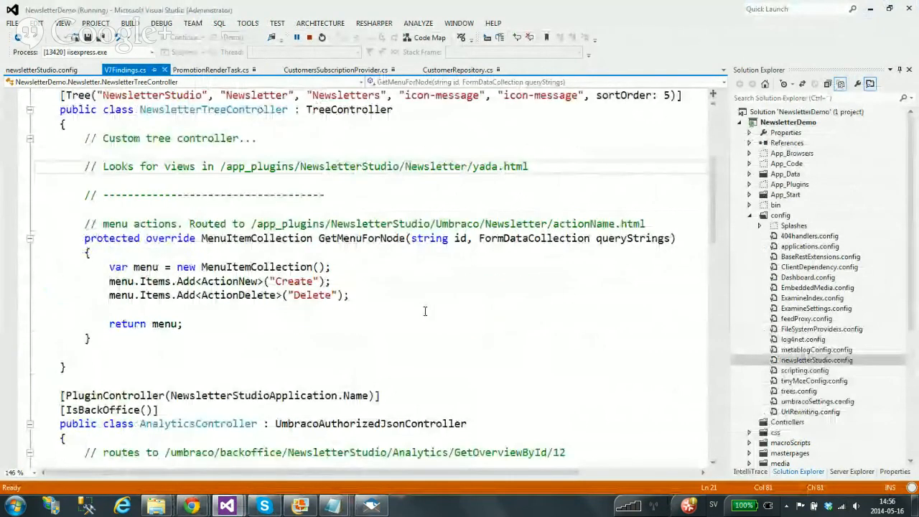
pyautogui.scroll(-2, 455, 246)
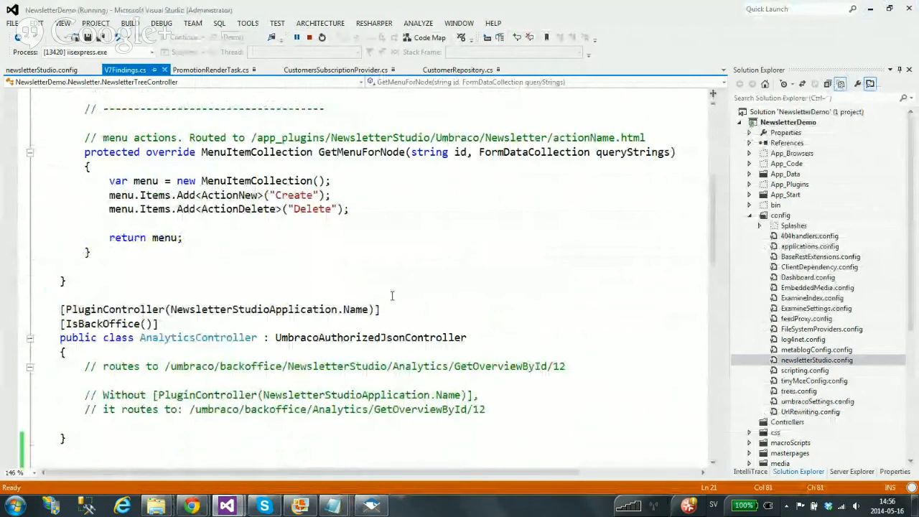
pyautogui.scroll(2, 392, 295)
pyautogui.scroll(4, 391, 295)
pyautogui.moveTo(191, 506)
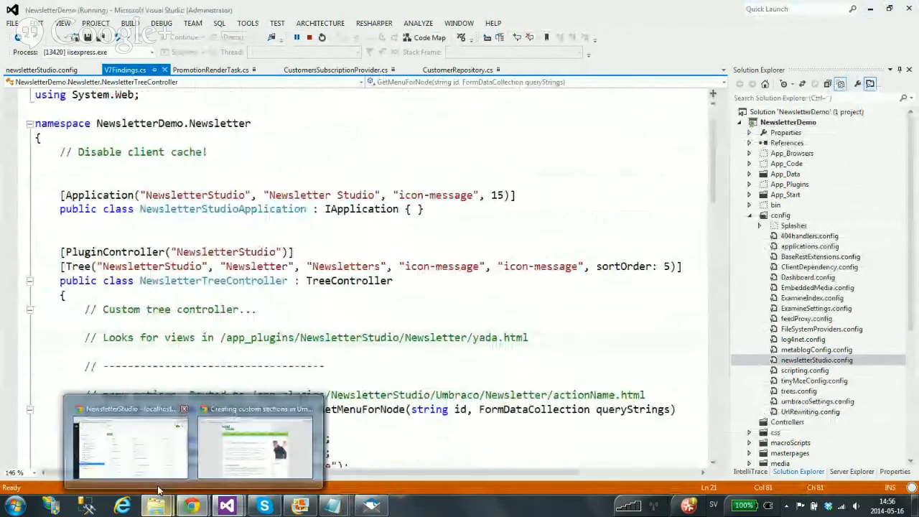
pyautogui.click(158, 485)
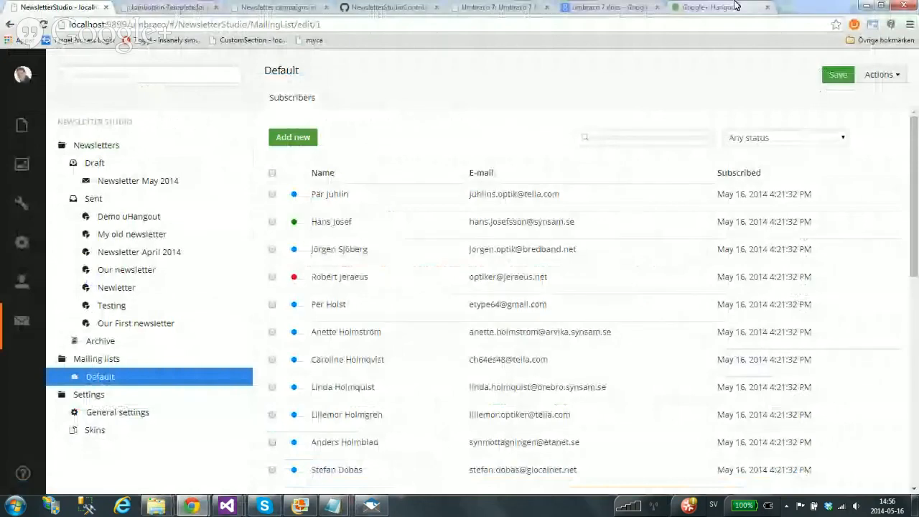
# Open the Newsletter Studio site tab, then browse the blog posts through Custom sections Part 2
pyautogui.click(276, 8)
pyautogui.moveTo(191, 505)
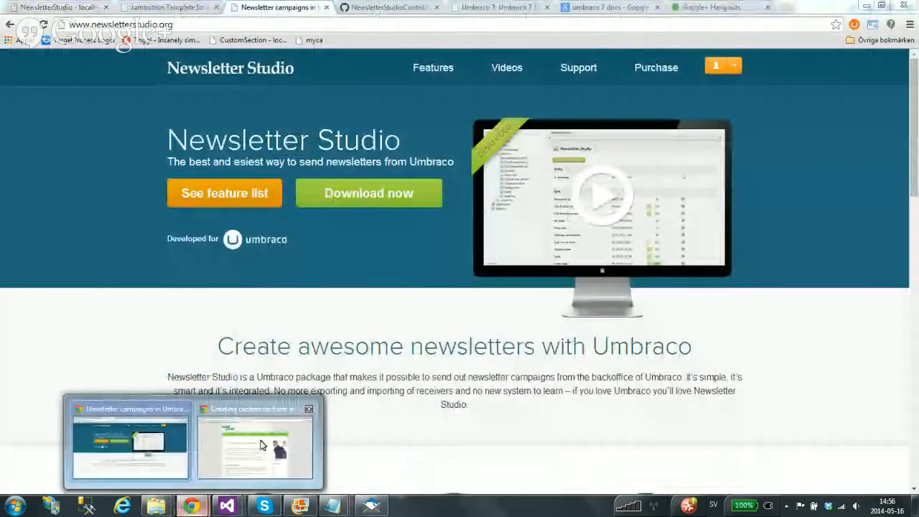
pyautogui.click(263, 445)
pyautogui.click(191, 5)
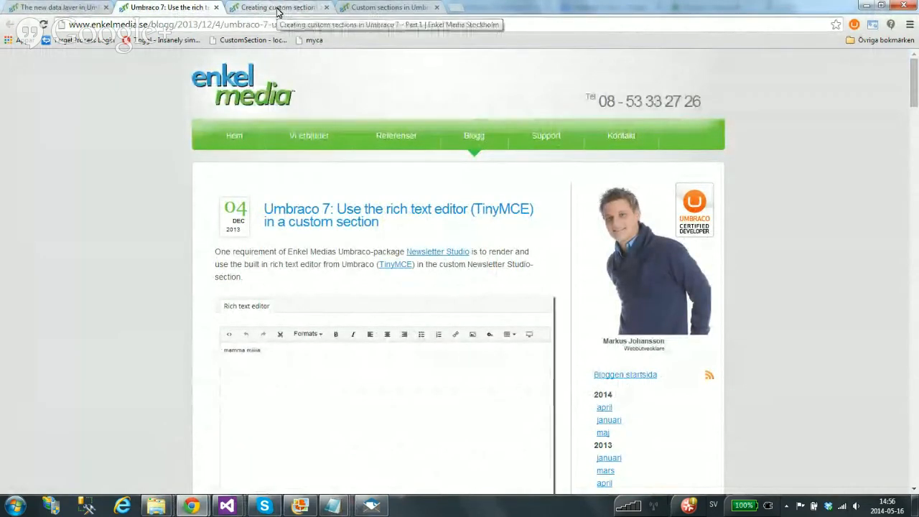
pyautogui.click(277, 9)
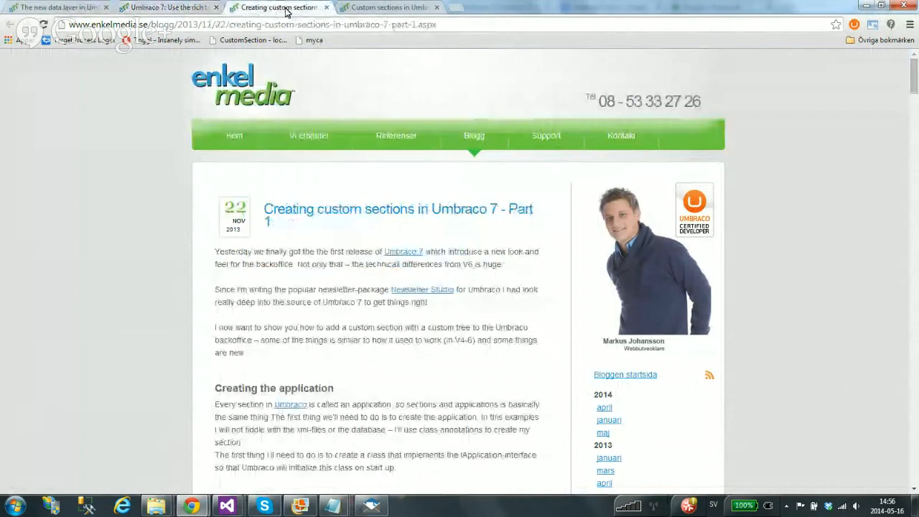
pyautogui.click(403, 8)
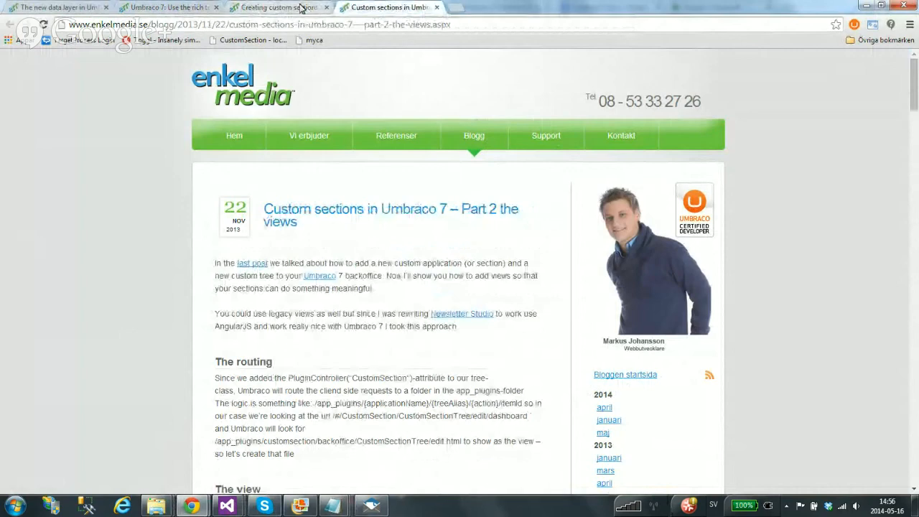
pyautogui.moveTo(328, 209); pyautogui.dragTo(443, 219)
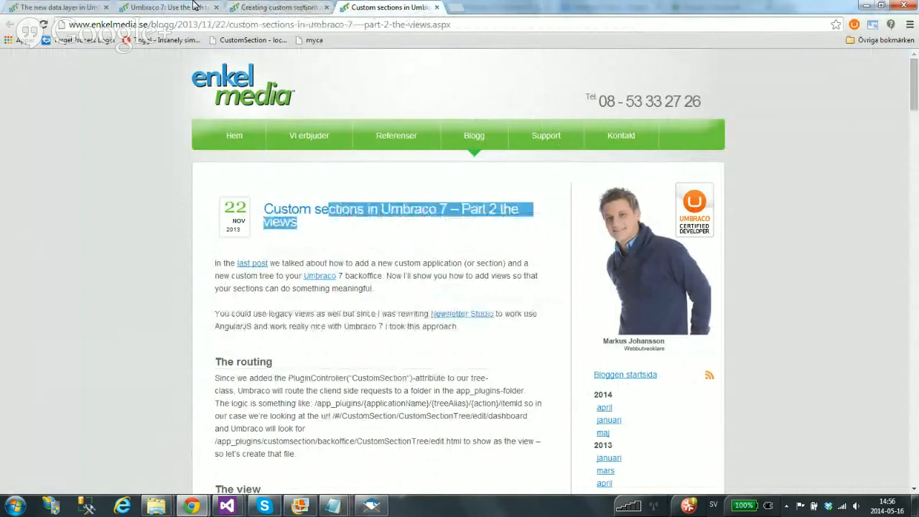
# Revisit the blog post tabs, highlight the enkelmedia.se domain, and return to the Newsletter Studio homepage
pyautogui.click(165, 7)
pyautogui.click(277, 8)
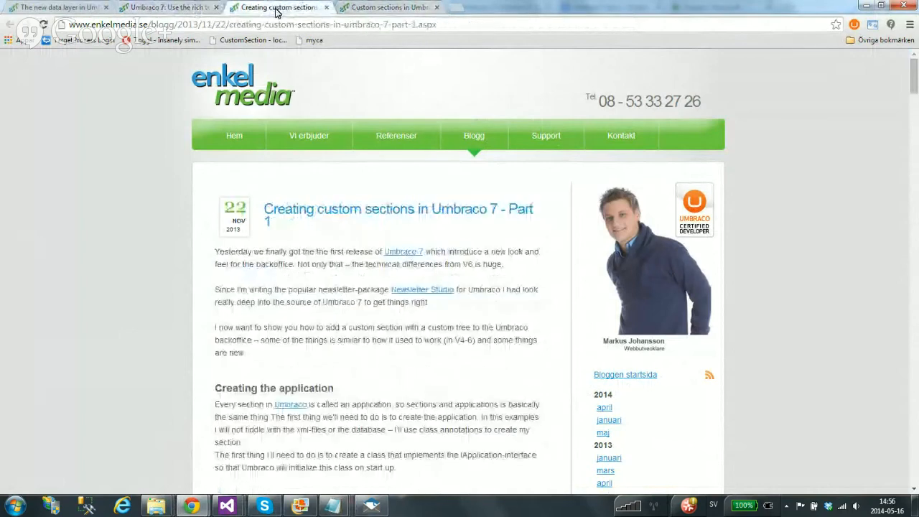
pyautogui.click(405, 8)
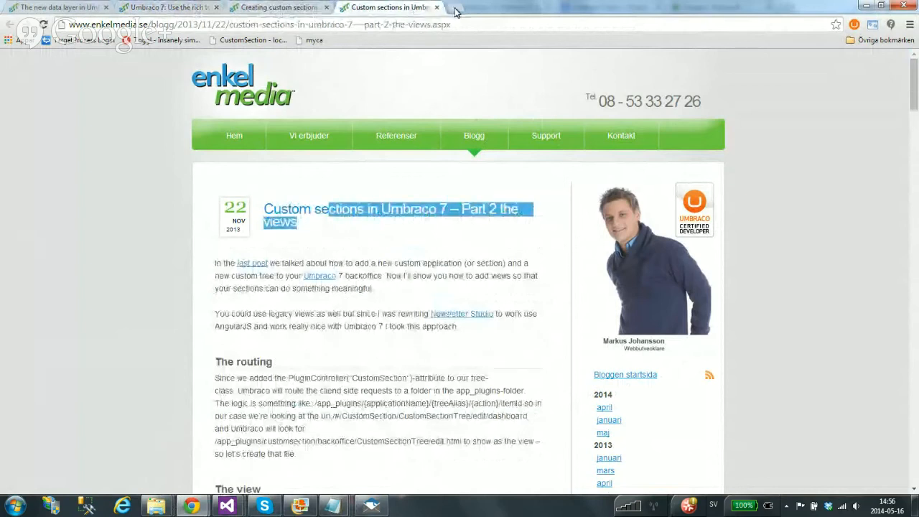
pyautogui.click(475, 249)
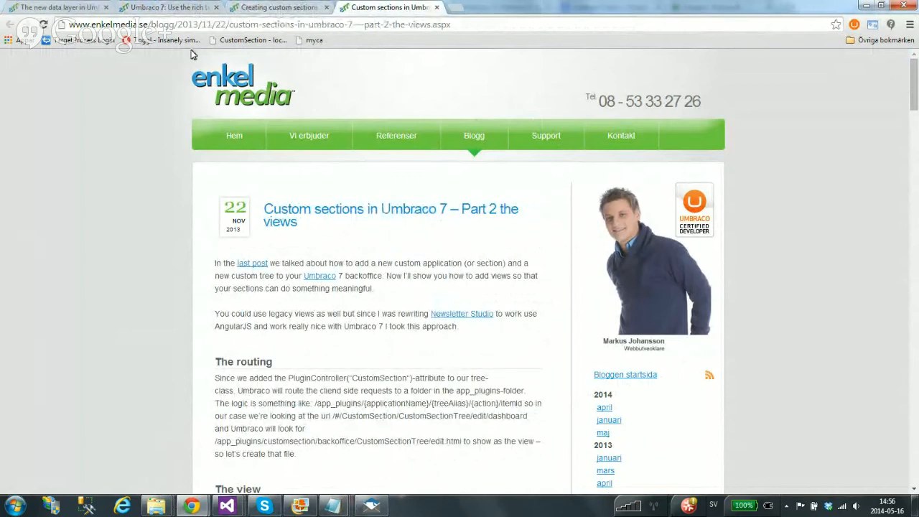
pyautogui.click(133, 25)
pyautogui.doubleClick(136, 26)
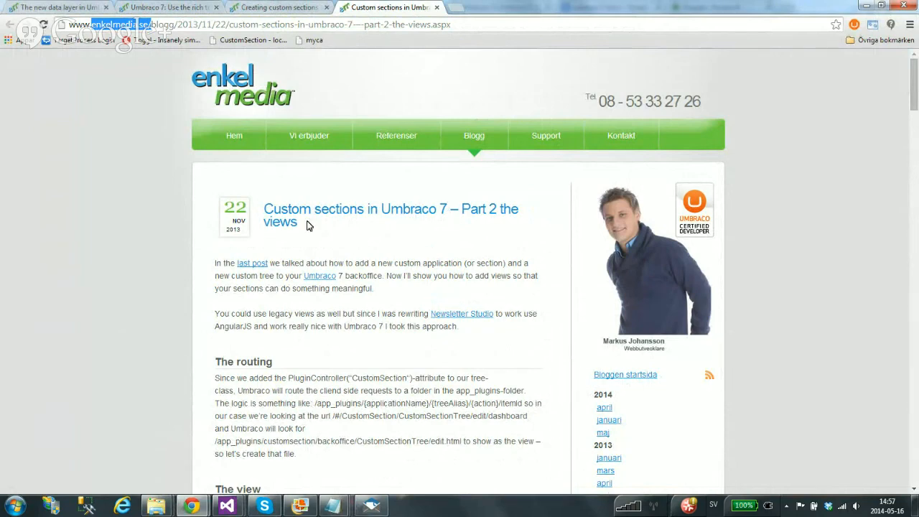
pyautogui.moveTo(191, 505)
pyautogui.click(122, 438)
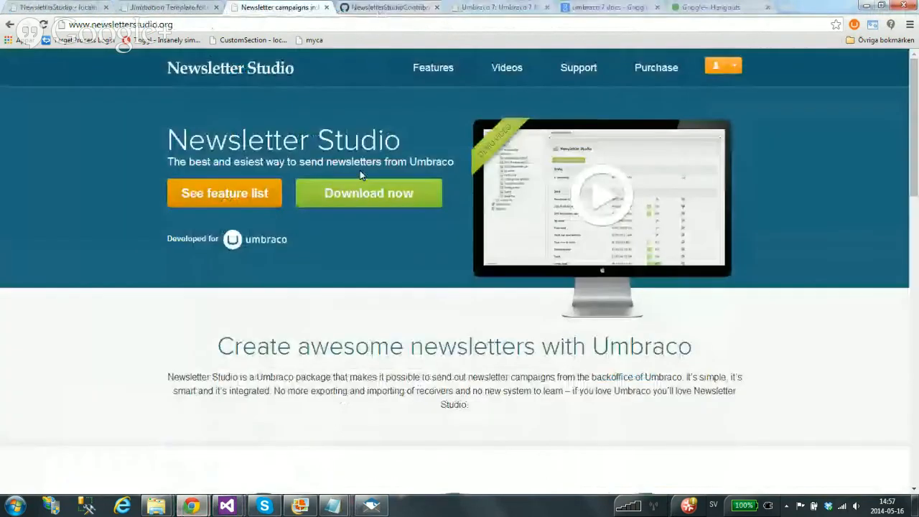